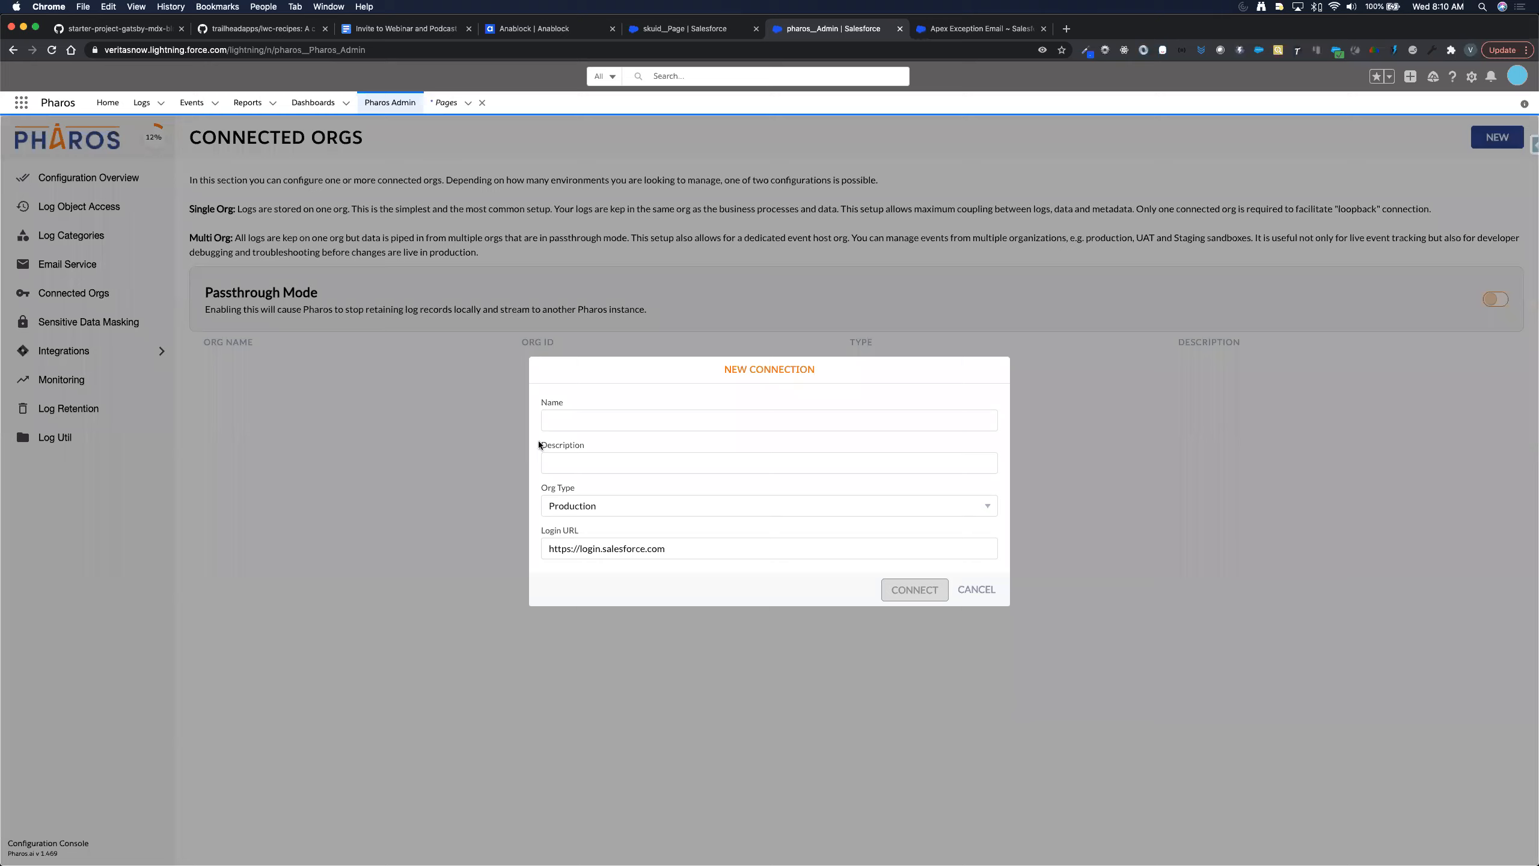
- Name the new connection 'Veritas Production Org', keeping org type Production and login.salesforce.com
{"action": "left_click", "coordinate": [591, 419]}
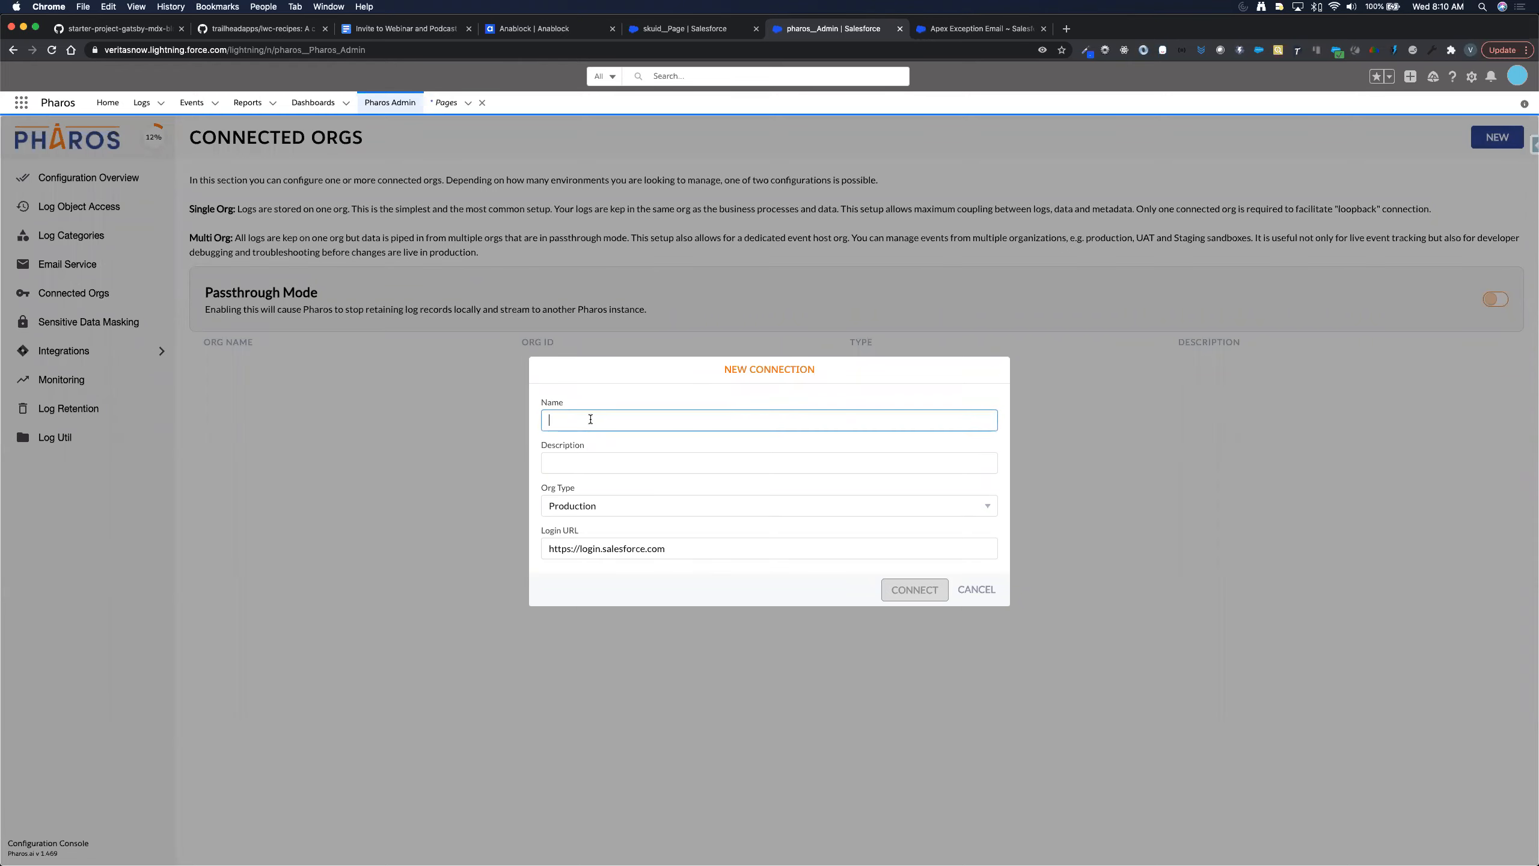
{"action": "type", "text": "Veri"}
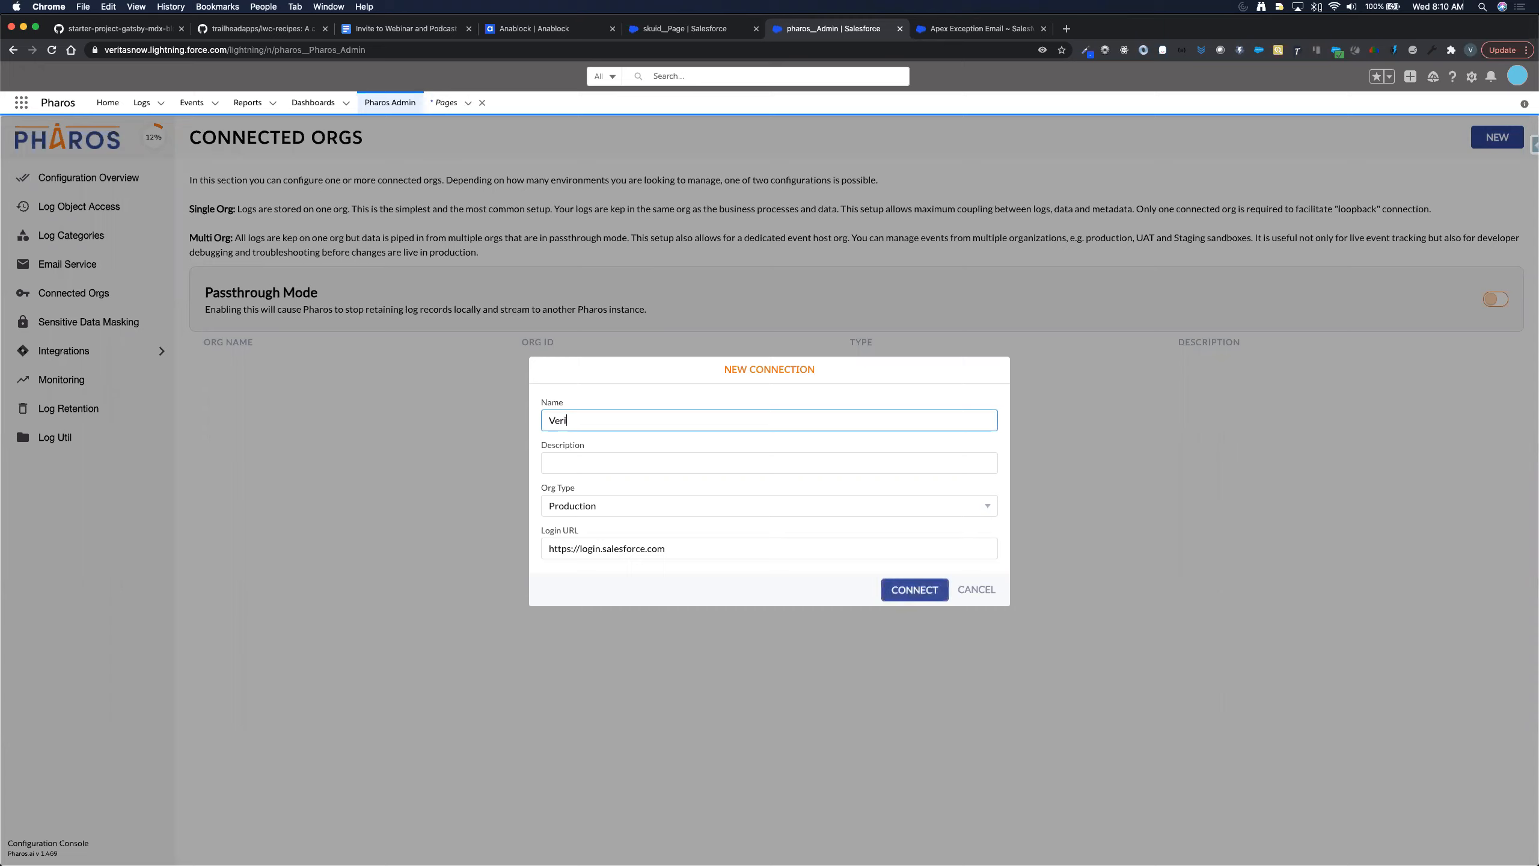
{"action": "type", "text": "tas Prod"}
{"action": "key", "text": "Tab"}
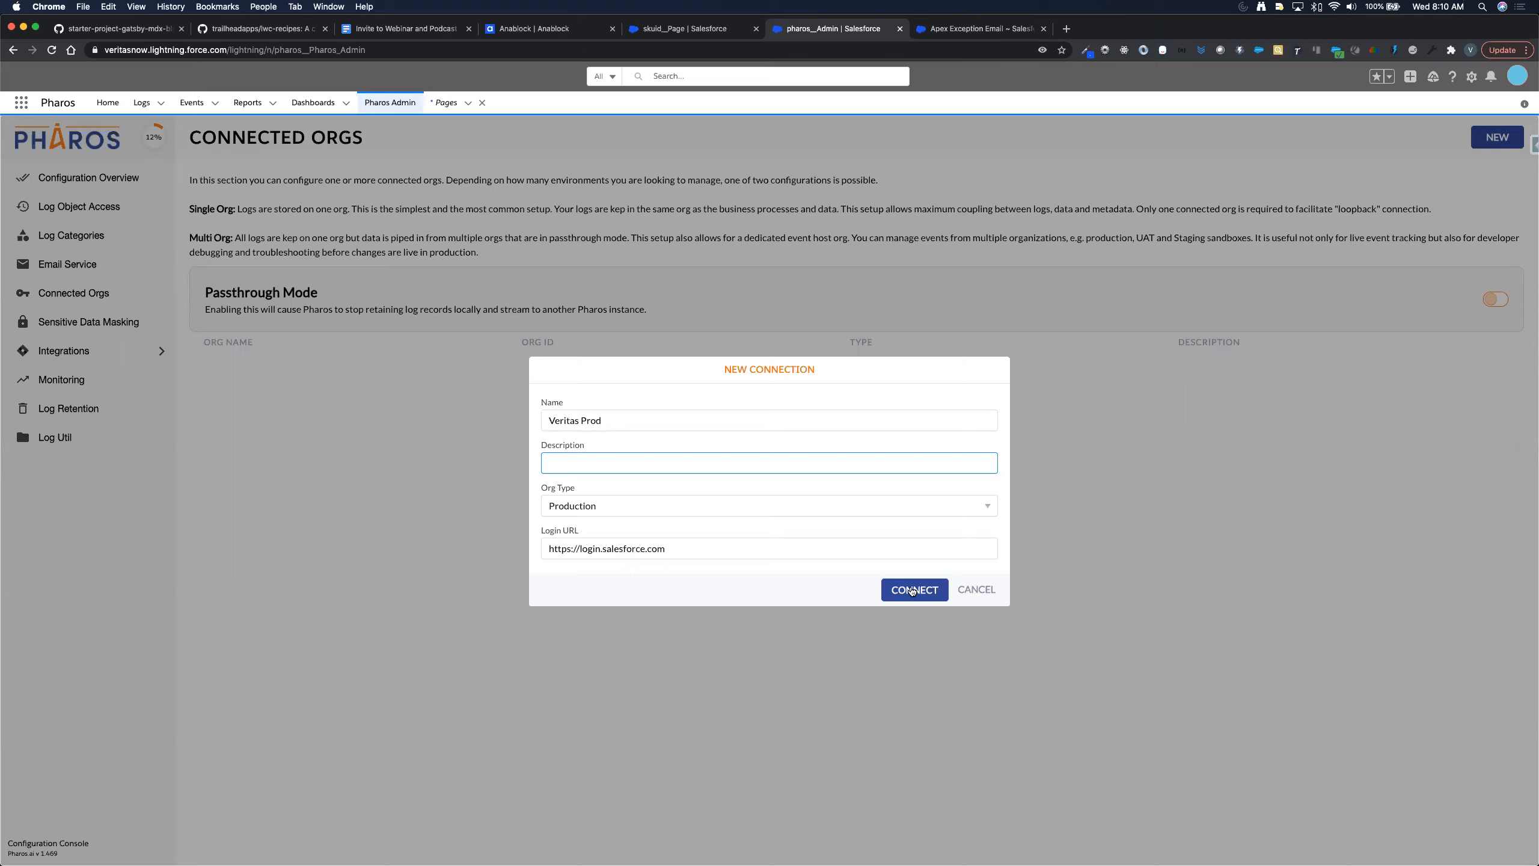
{"action": "left_click", "coordinate": [632, 420]}
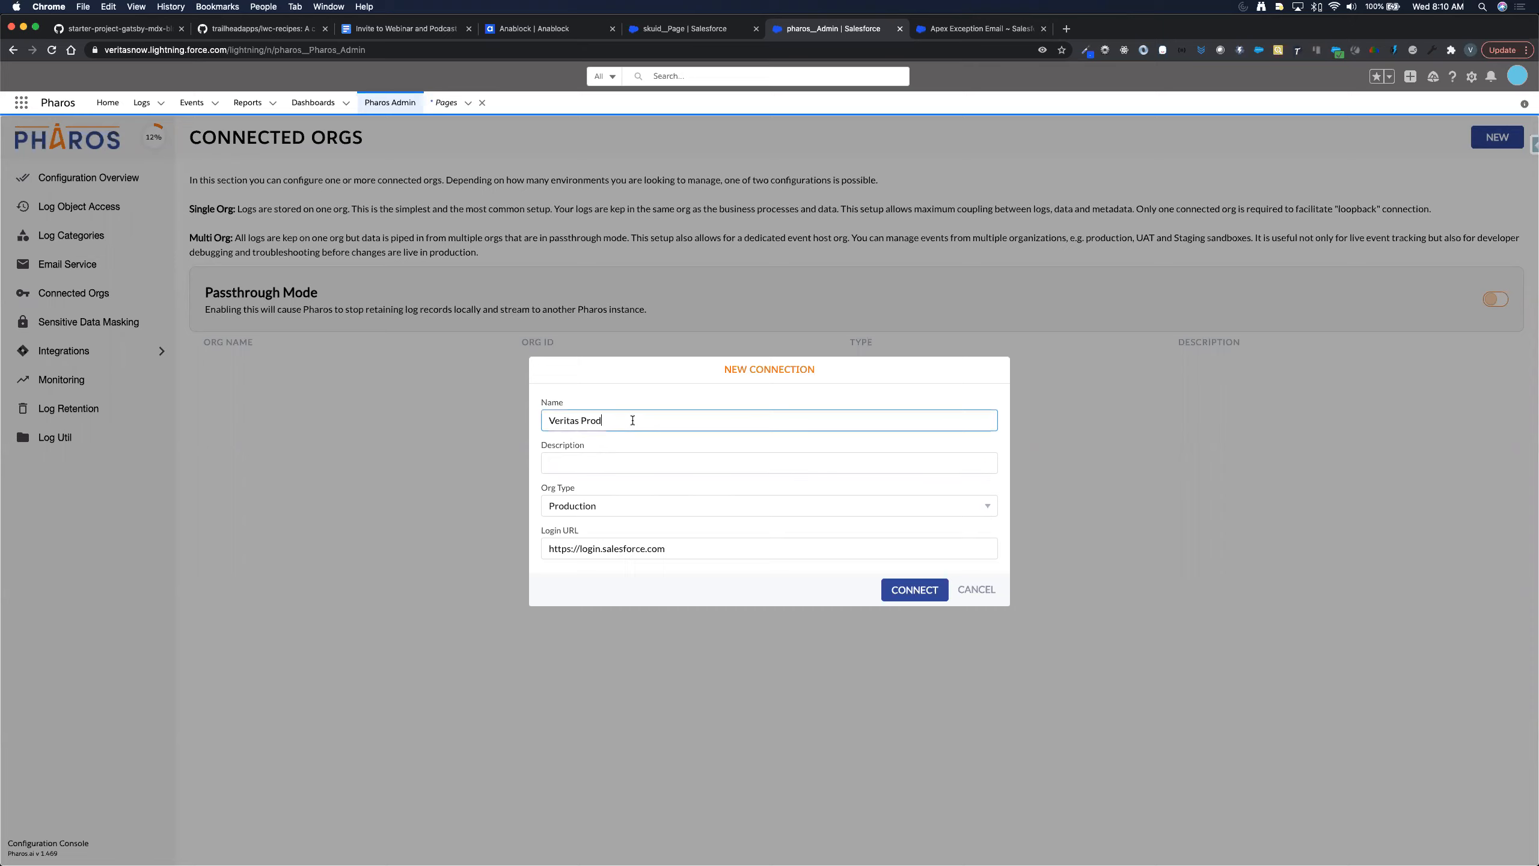
{"action": "type", "text": "uction"}
{"action": "key", "text": "Tab"}
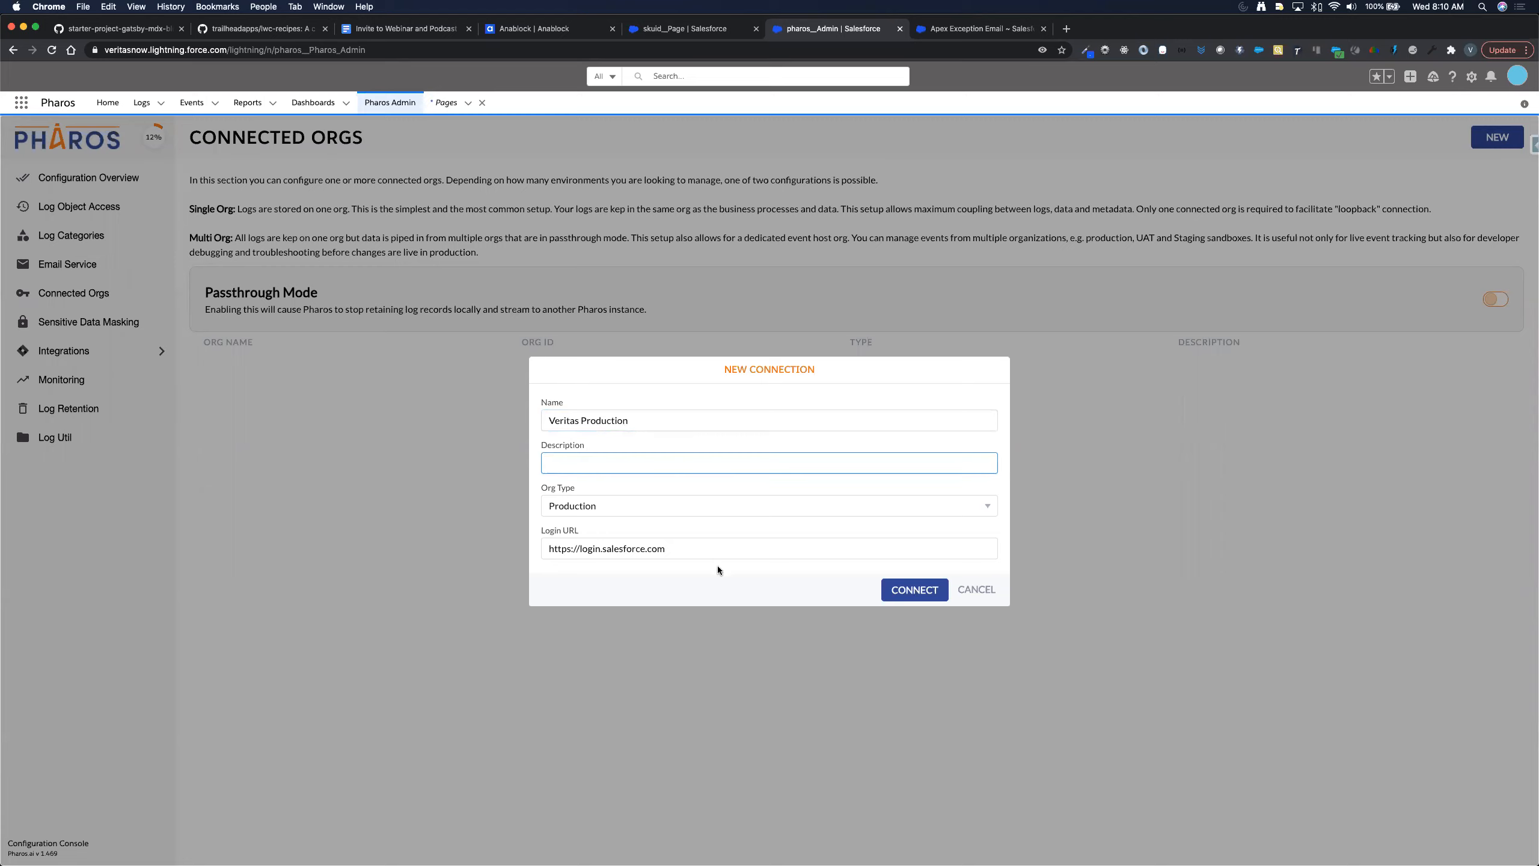
{"action": "left_click", "coordinate": [653, 428]}
{"action": "type", "text": "Org"}
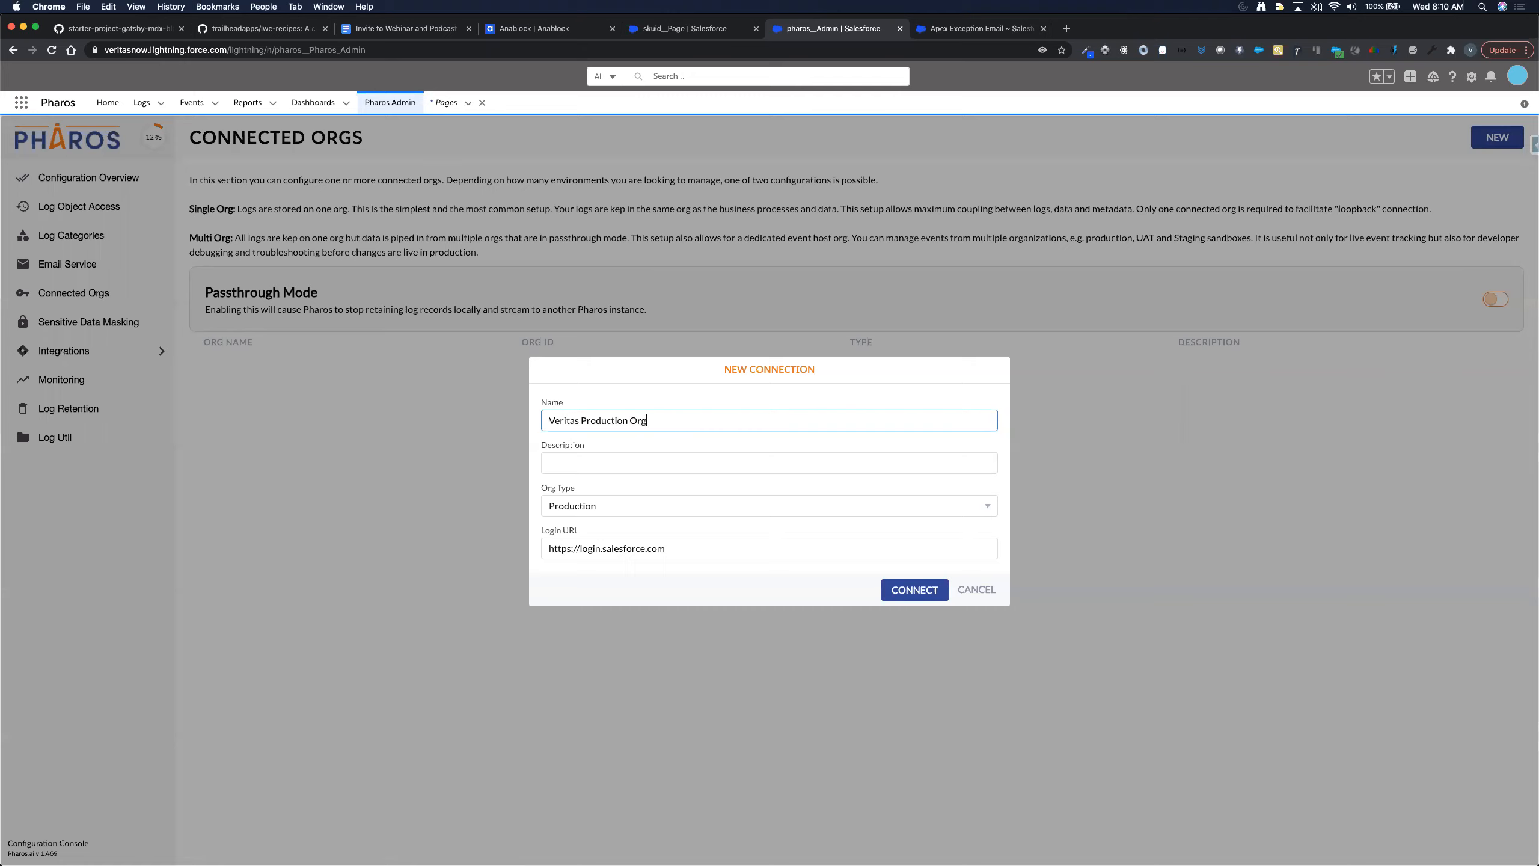
{"action": "key", "text": "Tab"}
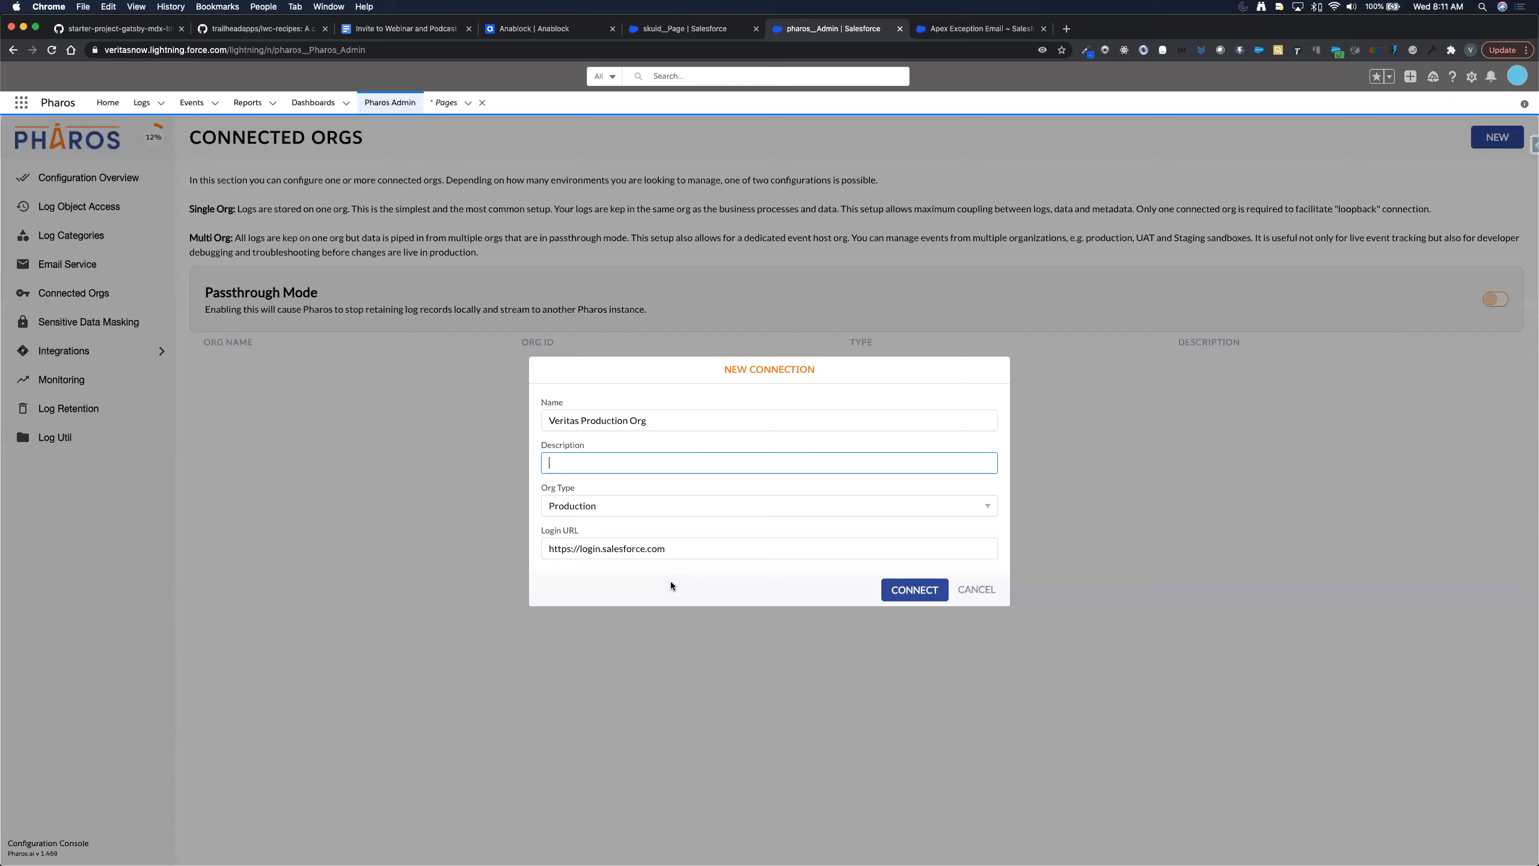
- Connect the org, log in to Salesforce with saved credentials and allow Pharos access
{"action": "left_click", "coordinate": [911, 589]}
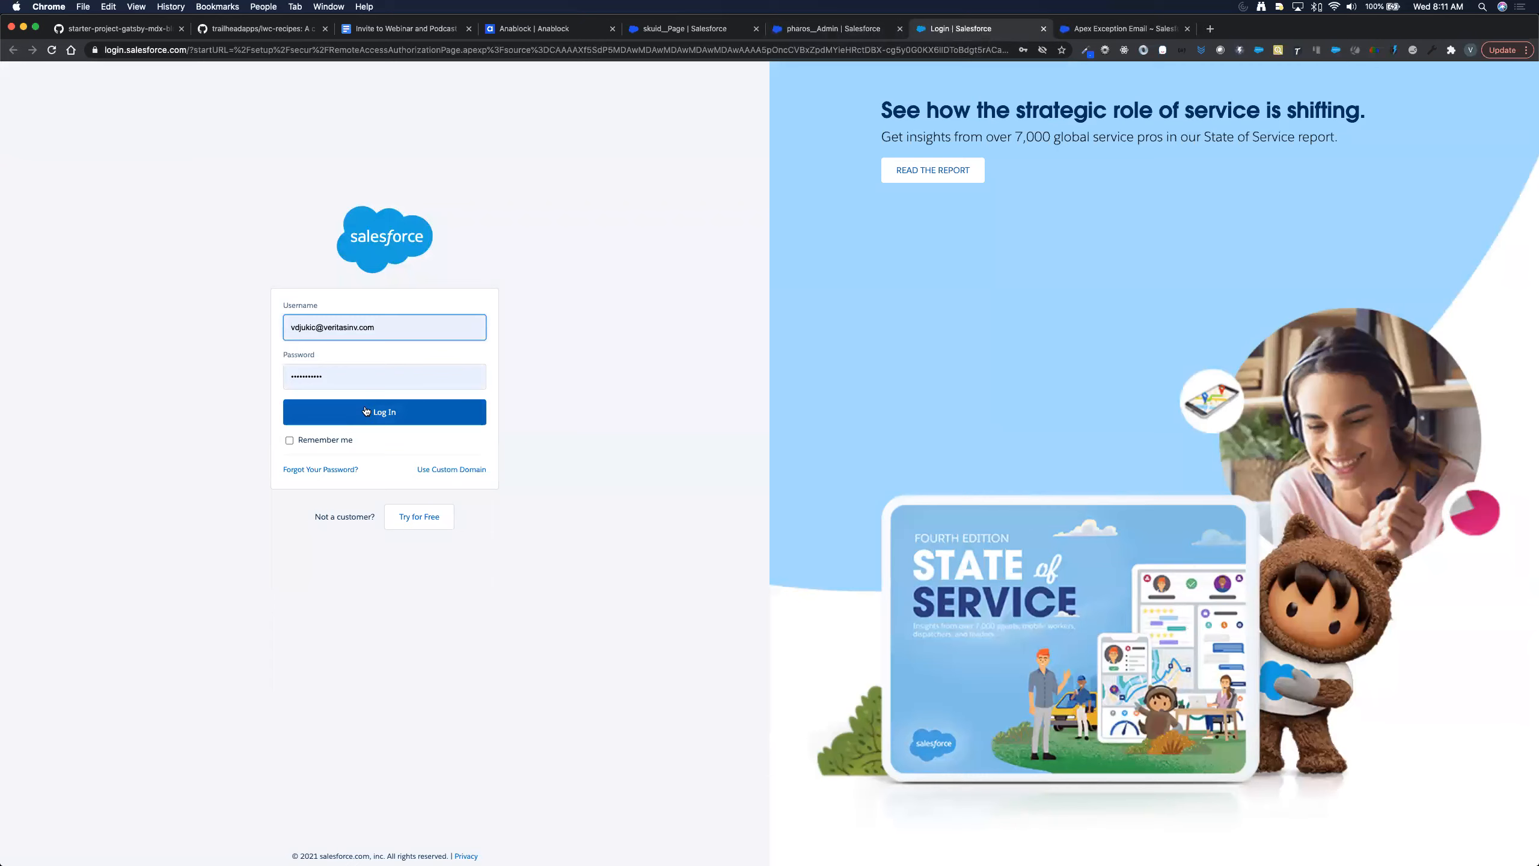
{"action": "left_click", "coordinate": [365, 411]}
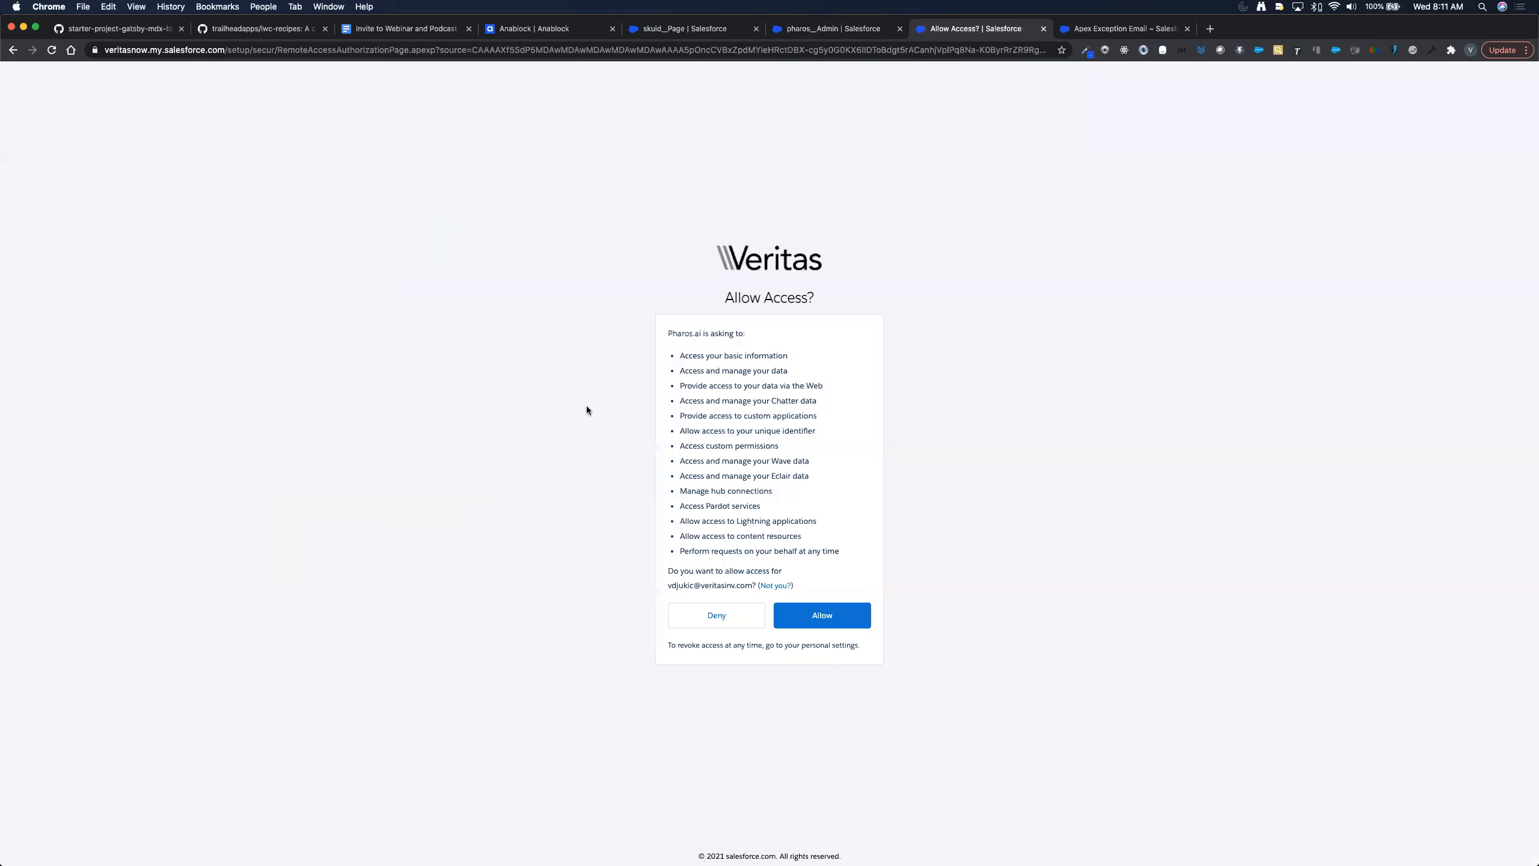
{"action": "left_click", "coordinate": [822, 615]}
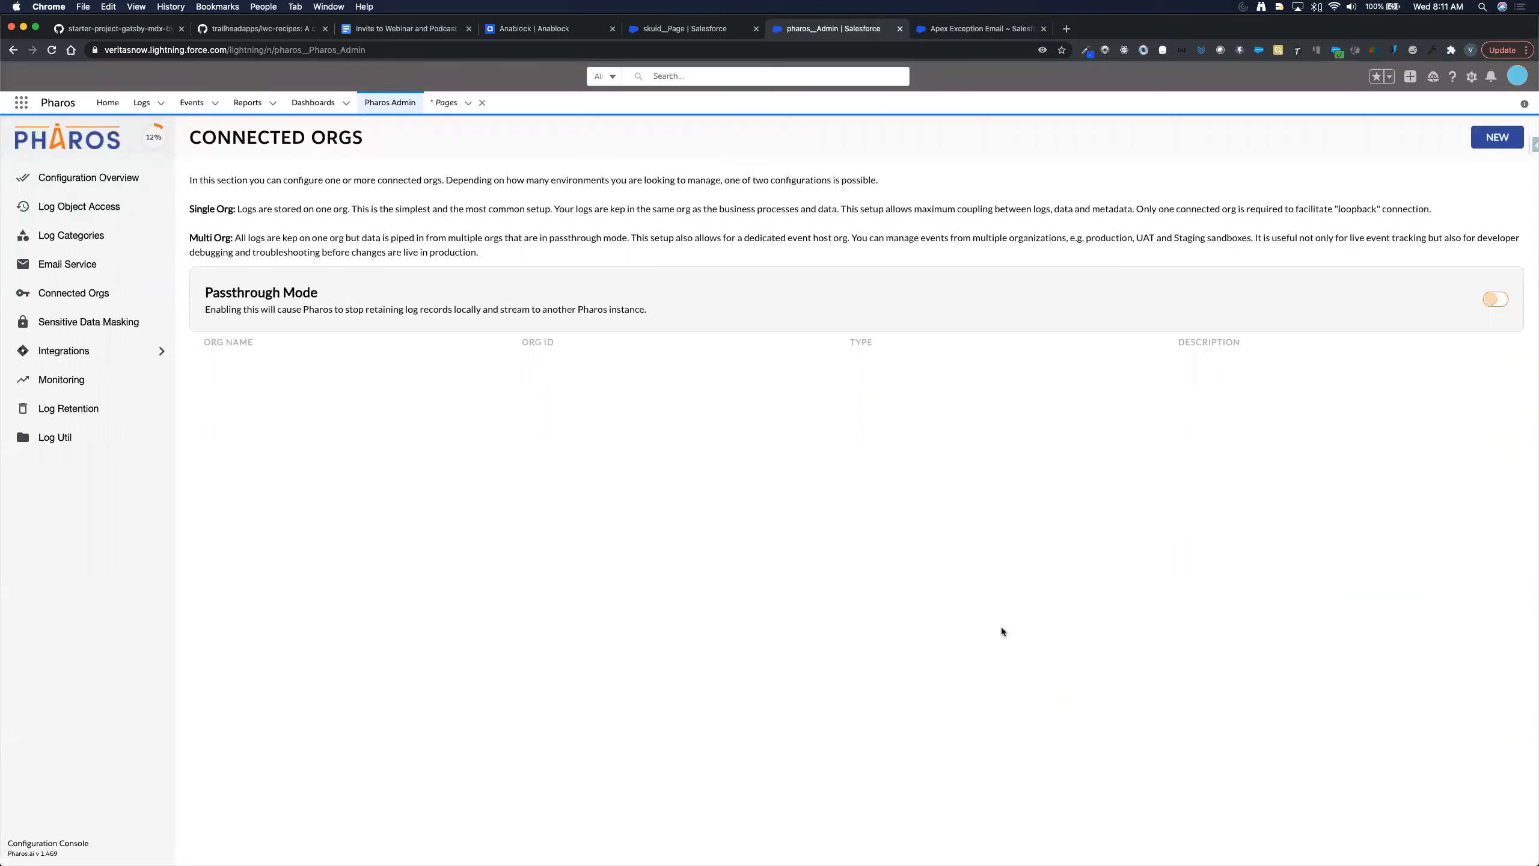
- Reload Pharos and check that Veritas Production Org is listed under Connected Orgs
{"action": "left_click", "coordinate": [52, 50]}
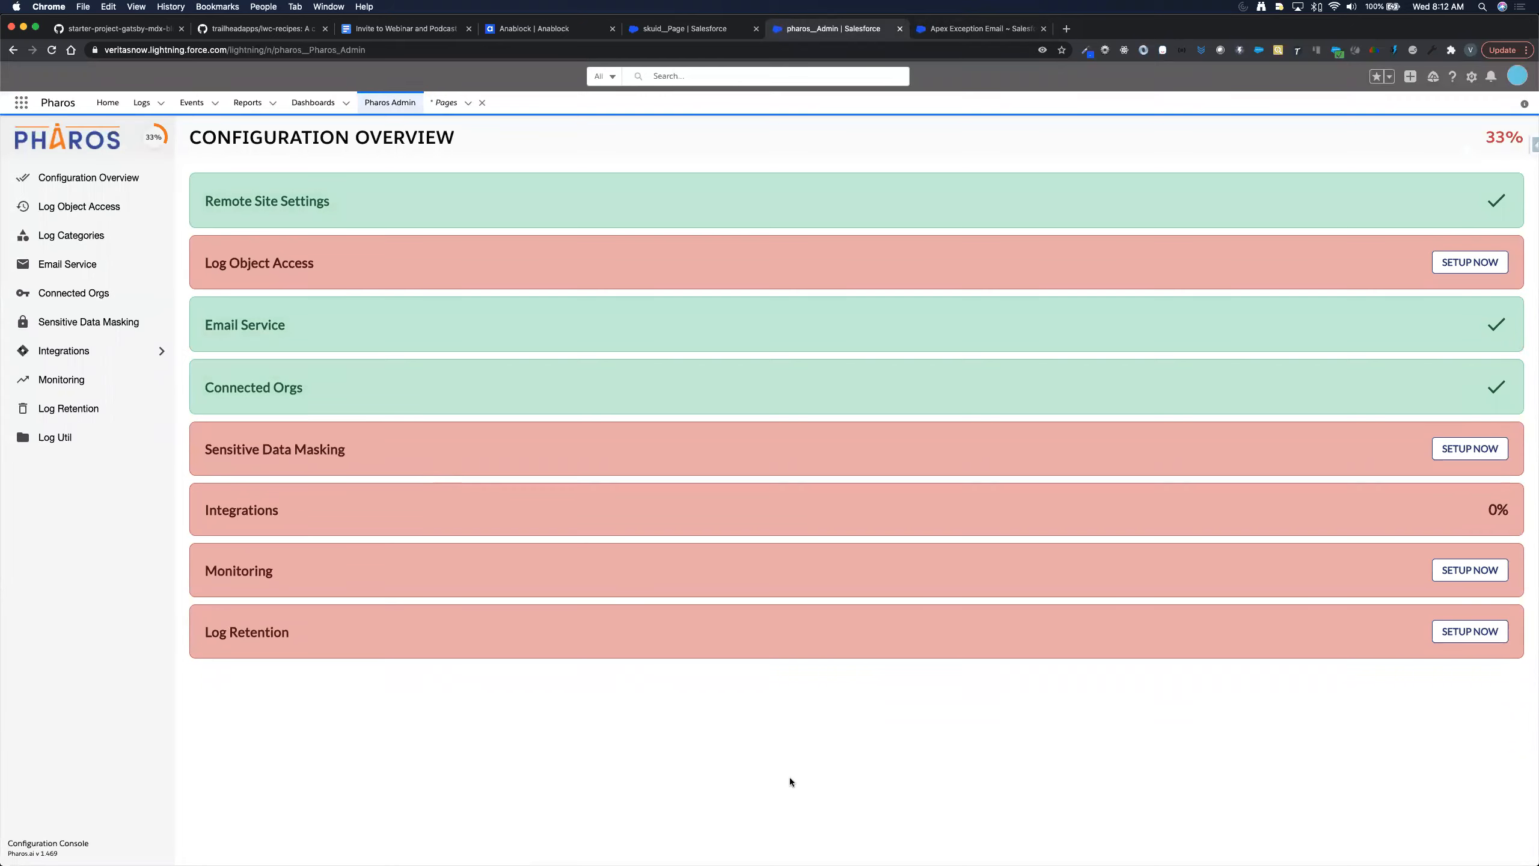
{"action": "left_click", "coordinate": [62, 295]}
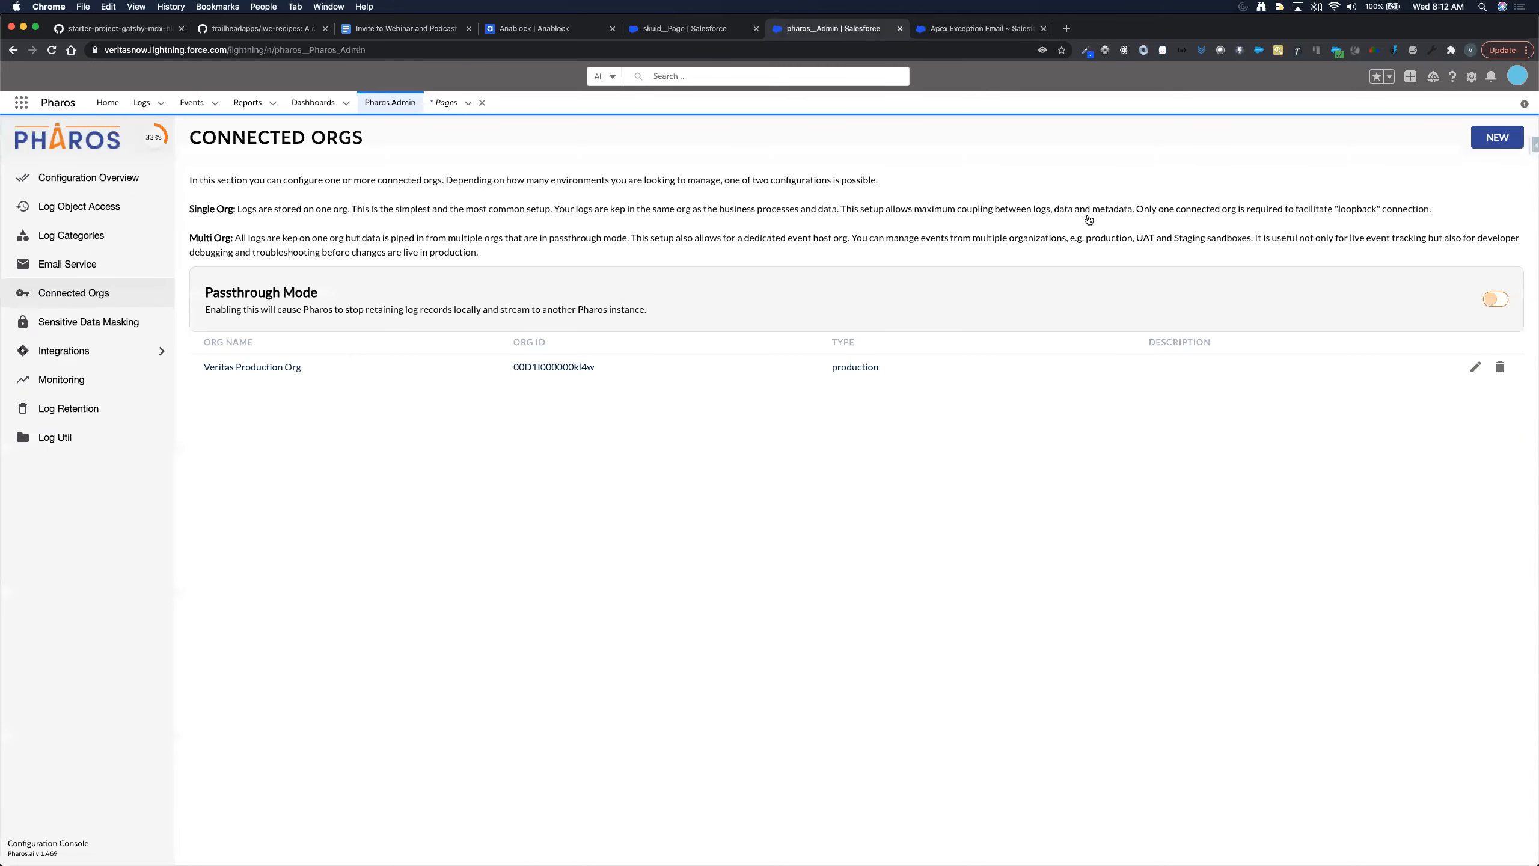
- Go to id.atlassian.com in a new Safari tab
{"action": "key", "text": "super+Tab"}
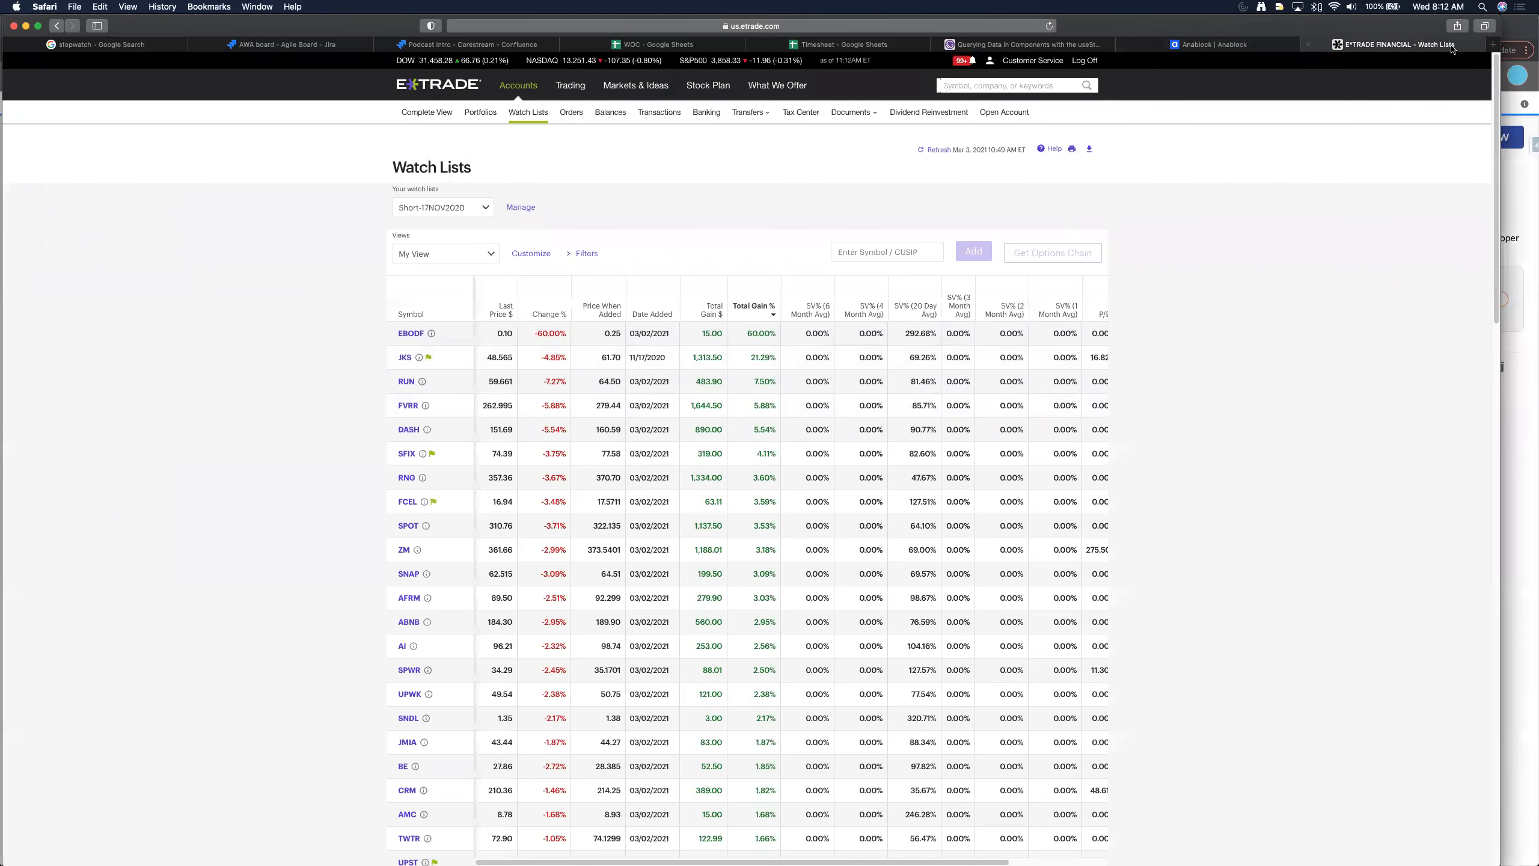
{"action": "left_click", "coordinate": [1494, 47]}
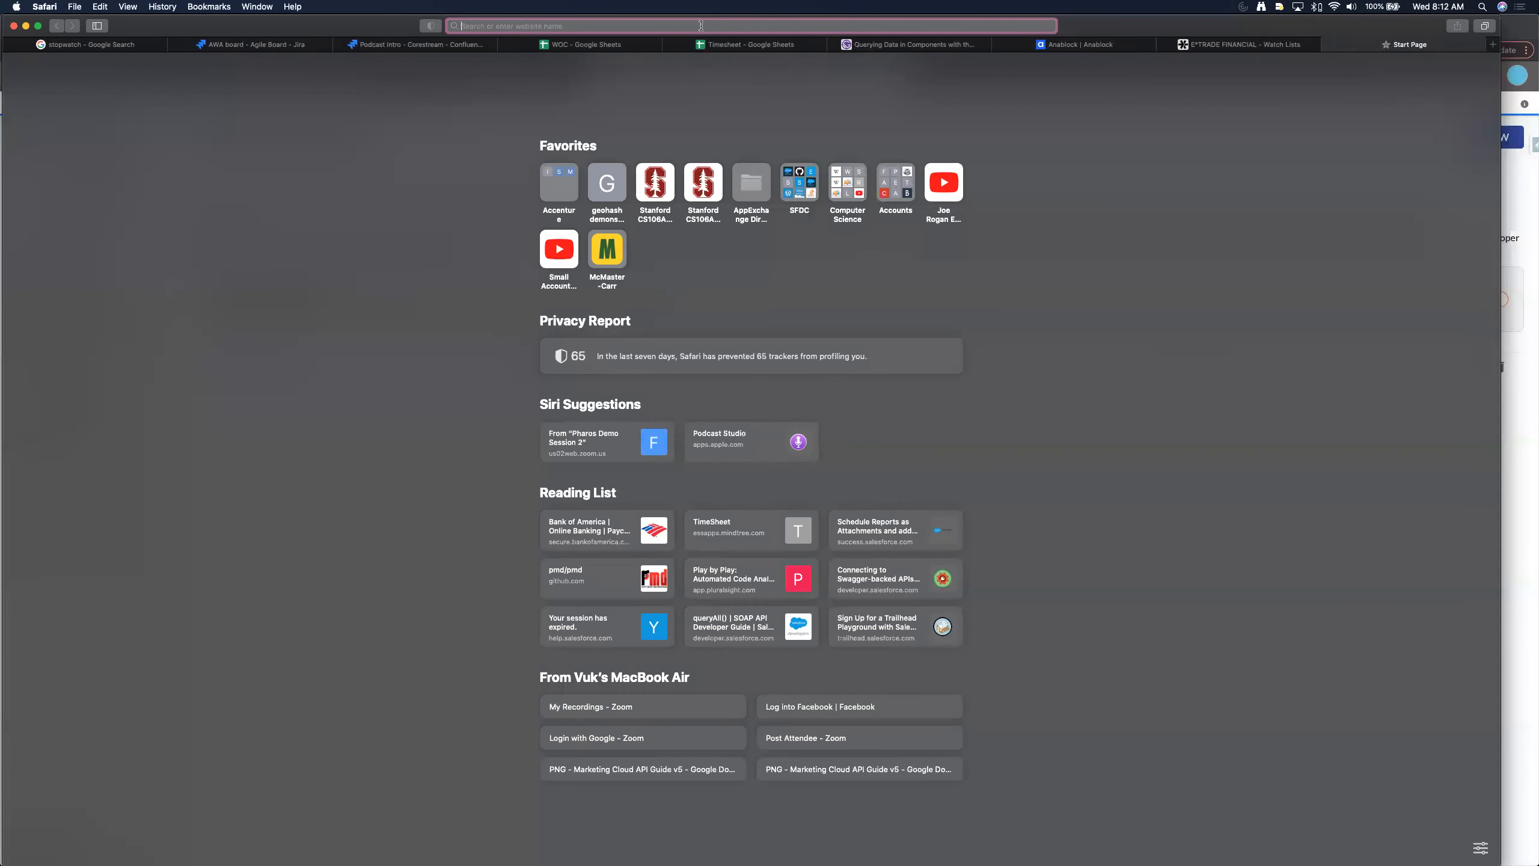
{"action": "type", "text": "id.atlassian.com"}
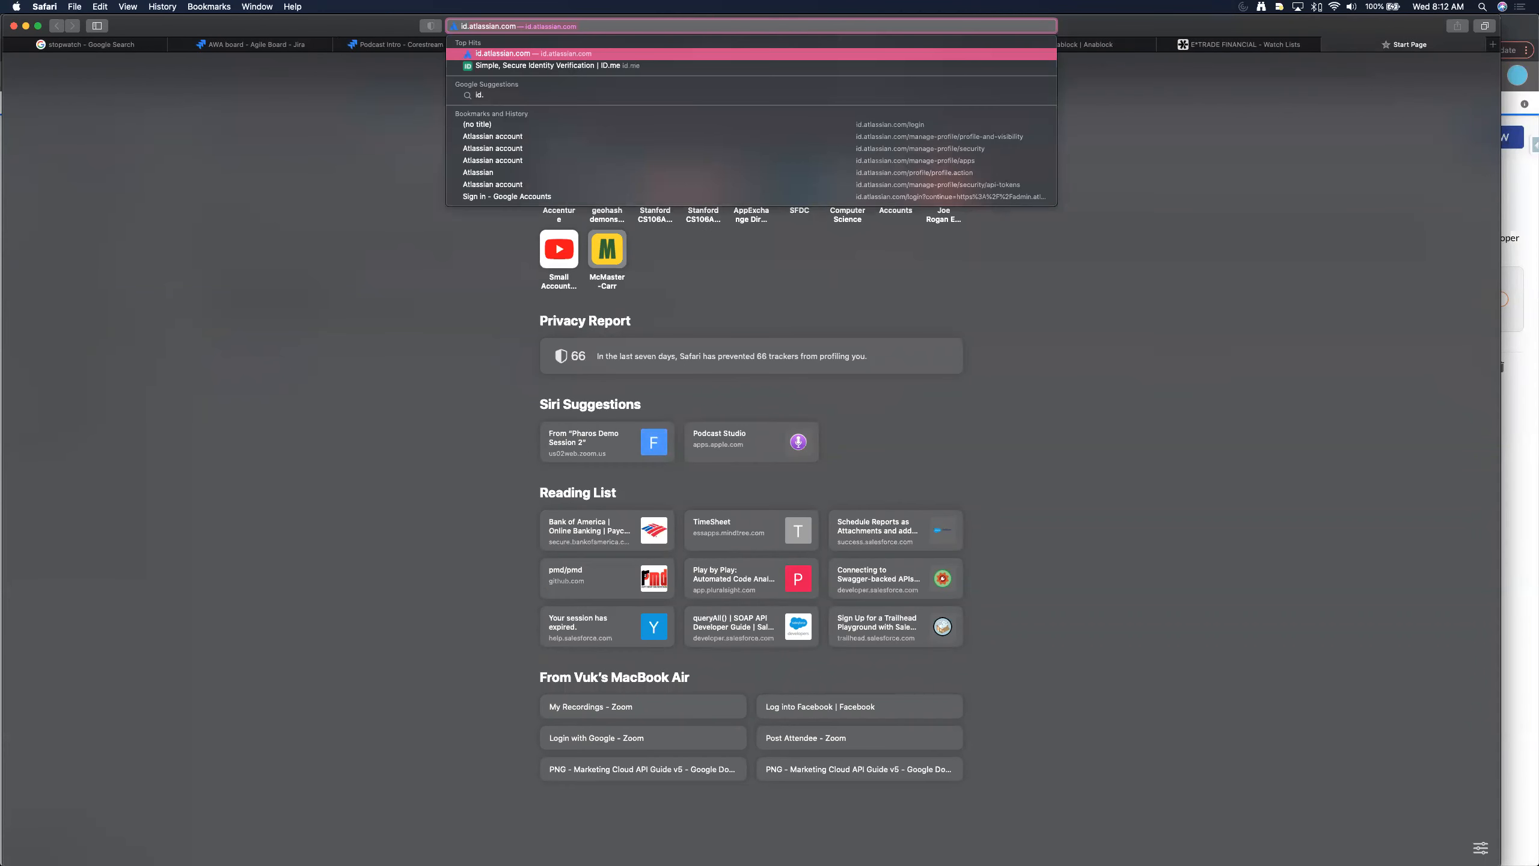
{"action": "key", "text": "Return"}
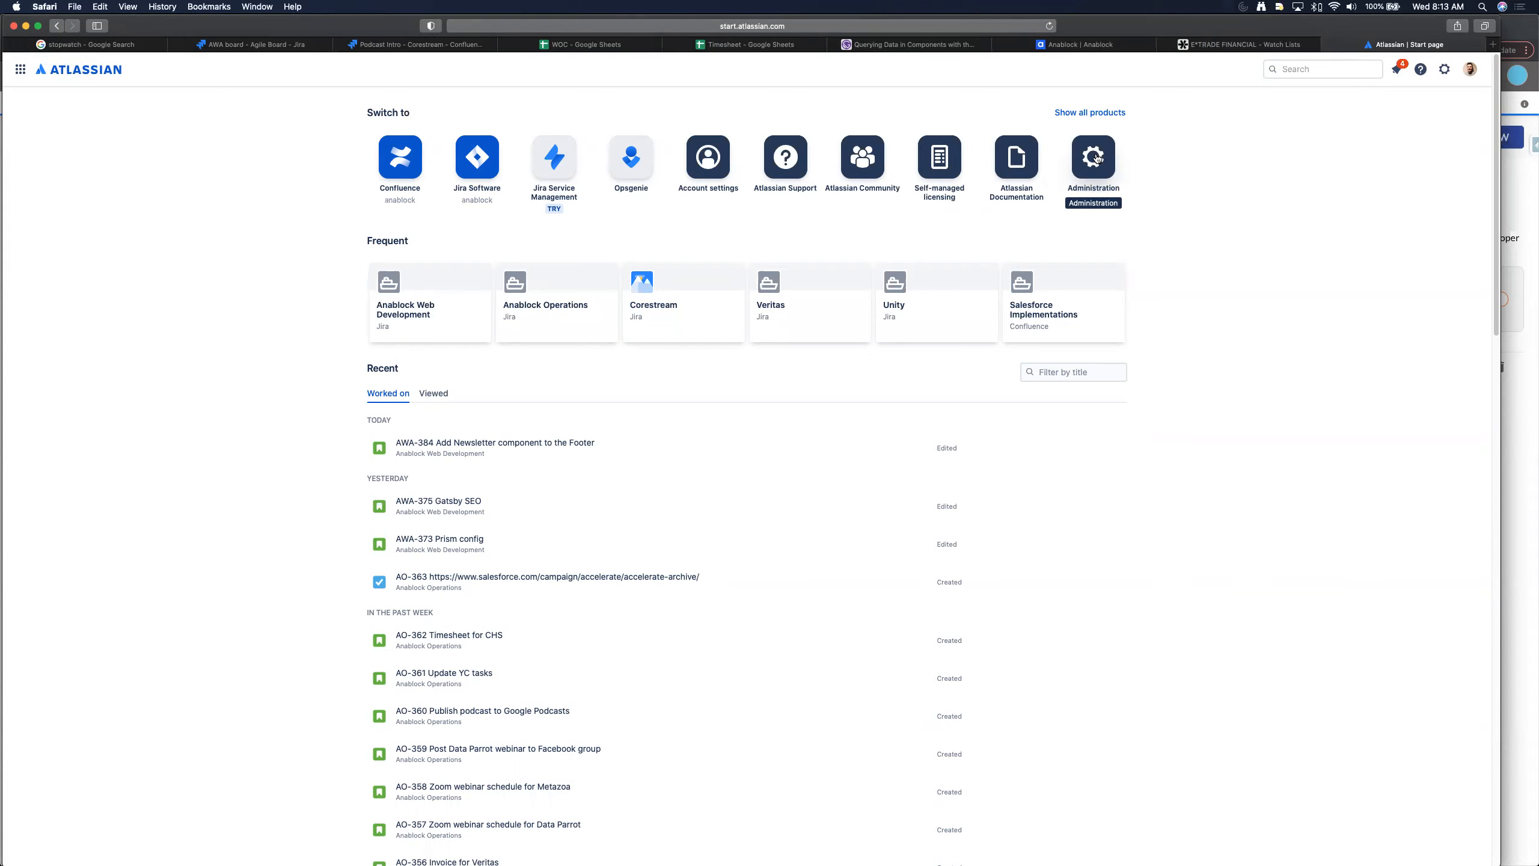
- Go to the API tokens page under Atlassian account settings > Security
{"action": "left_click", "coordinate": [707, 159]}
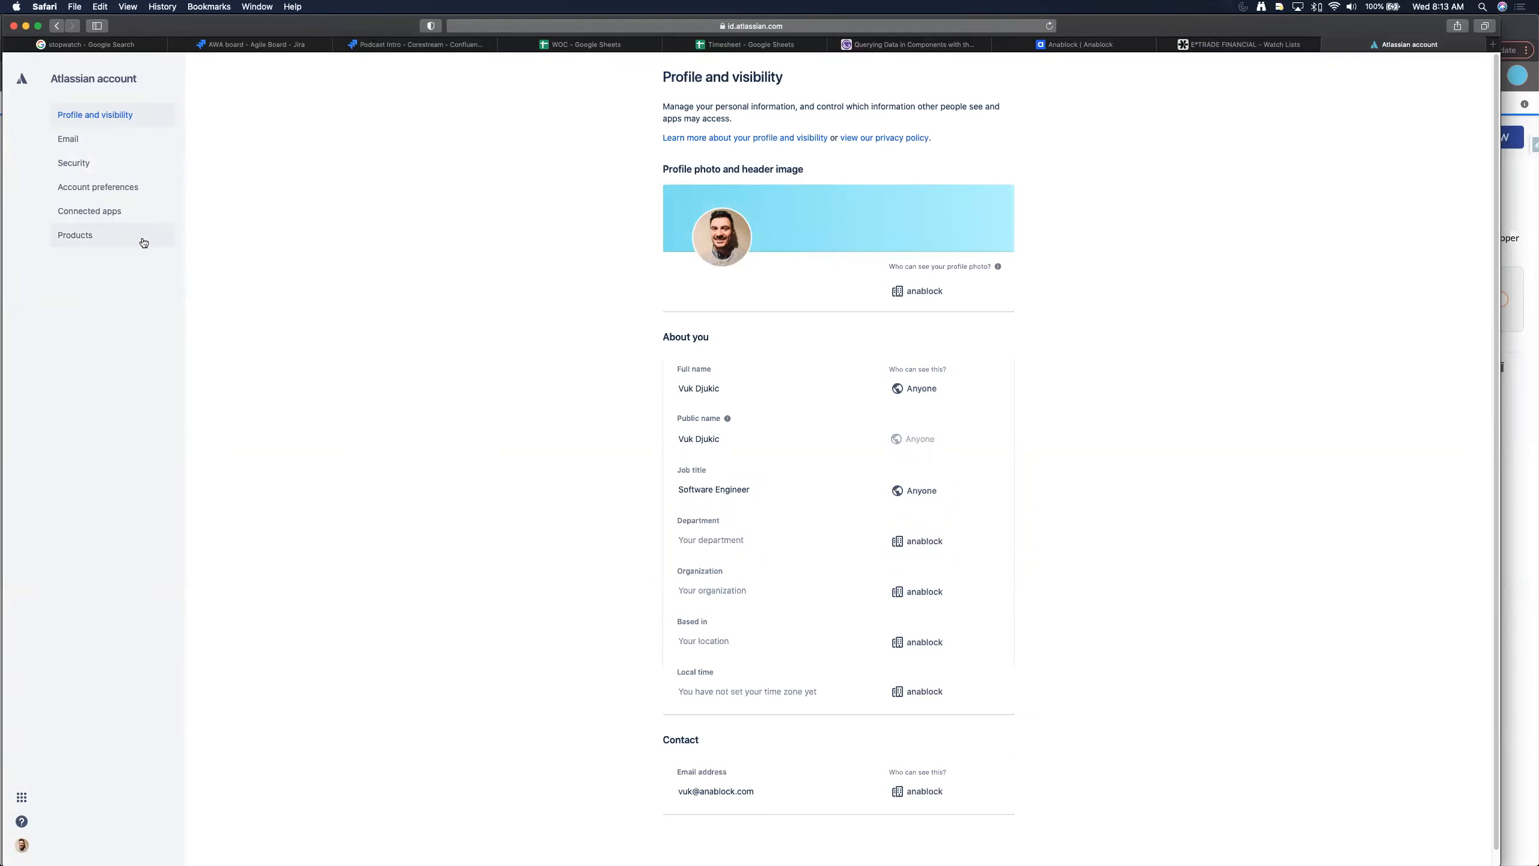
{"action": "left_click", "coordinate": [88, 164]}
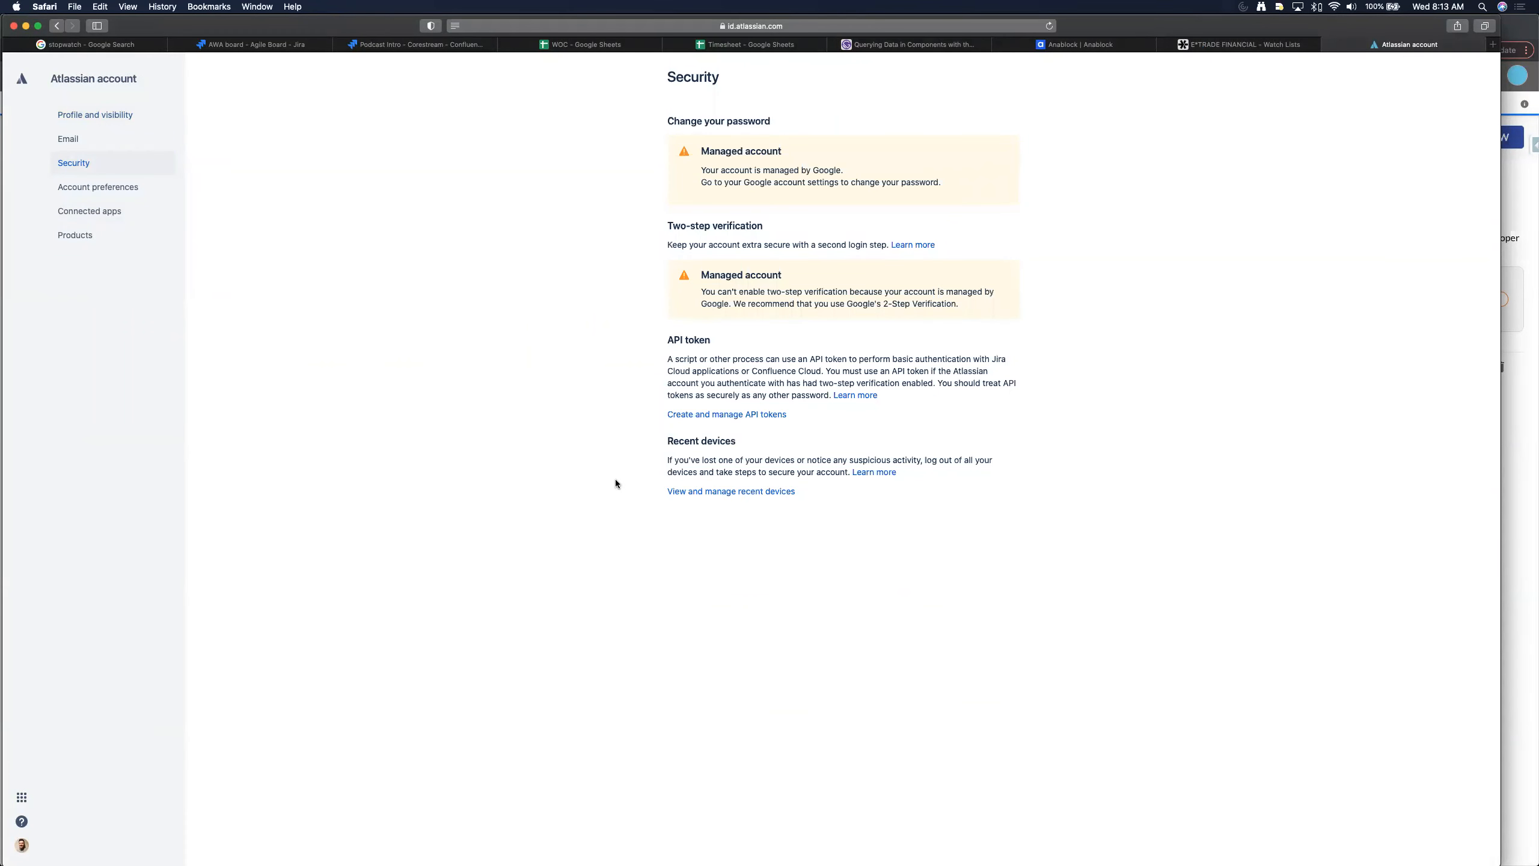
{"action": "left_click", "coordinate": [749, 417]}
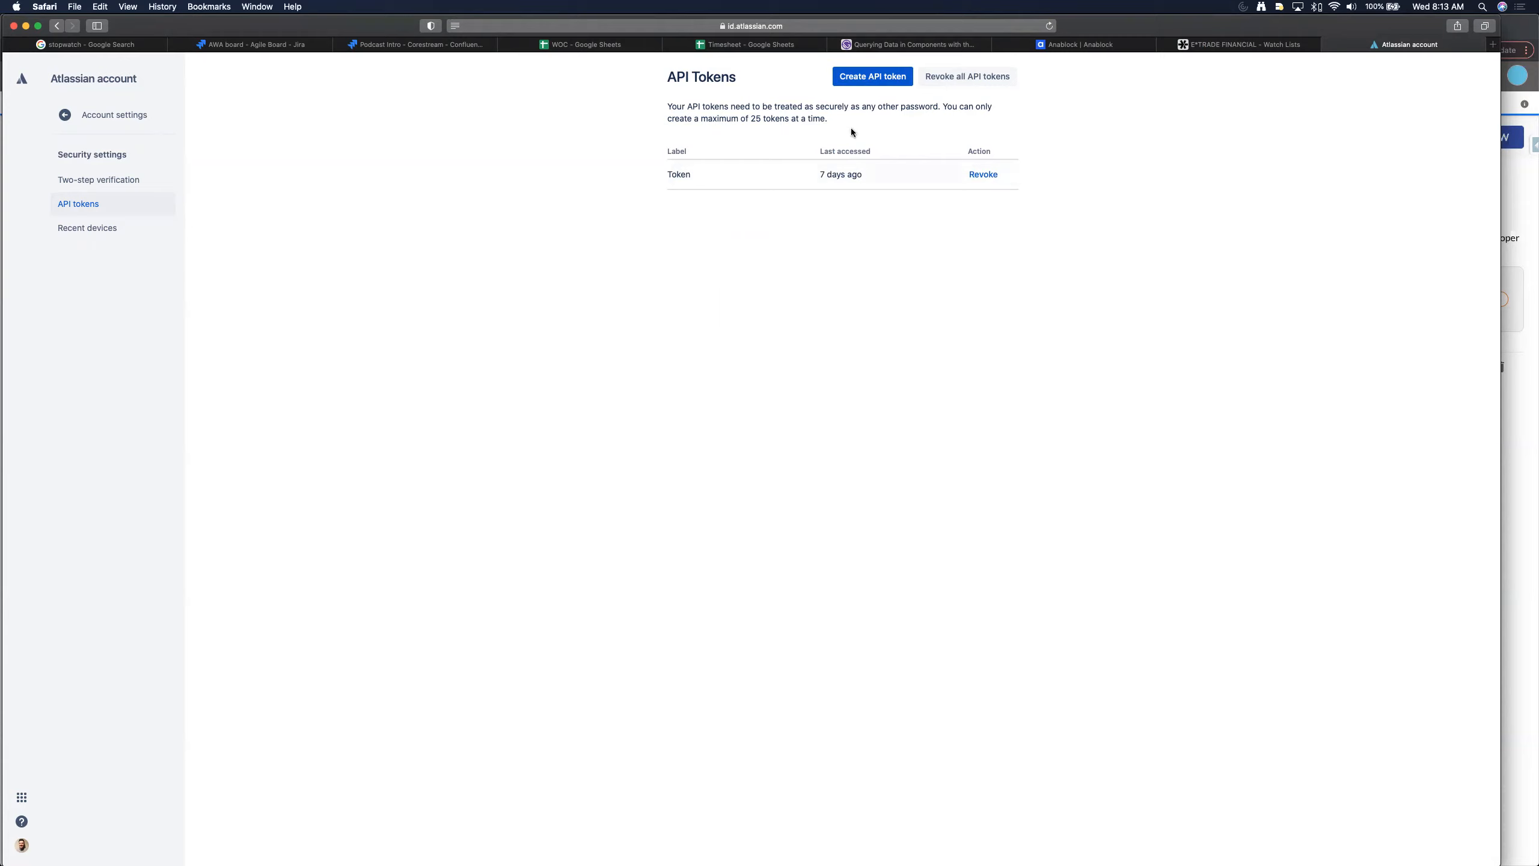
- Start a new API token labelled 'Veritas Production Org - Pharos'
{"action": "left_click", "coordinate": [875, 79]}
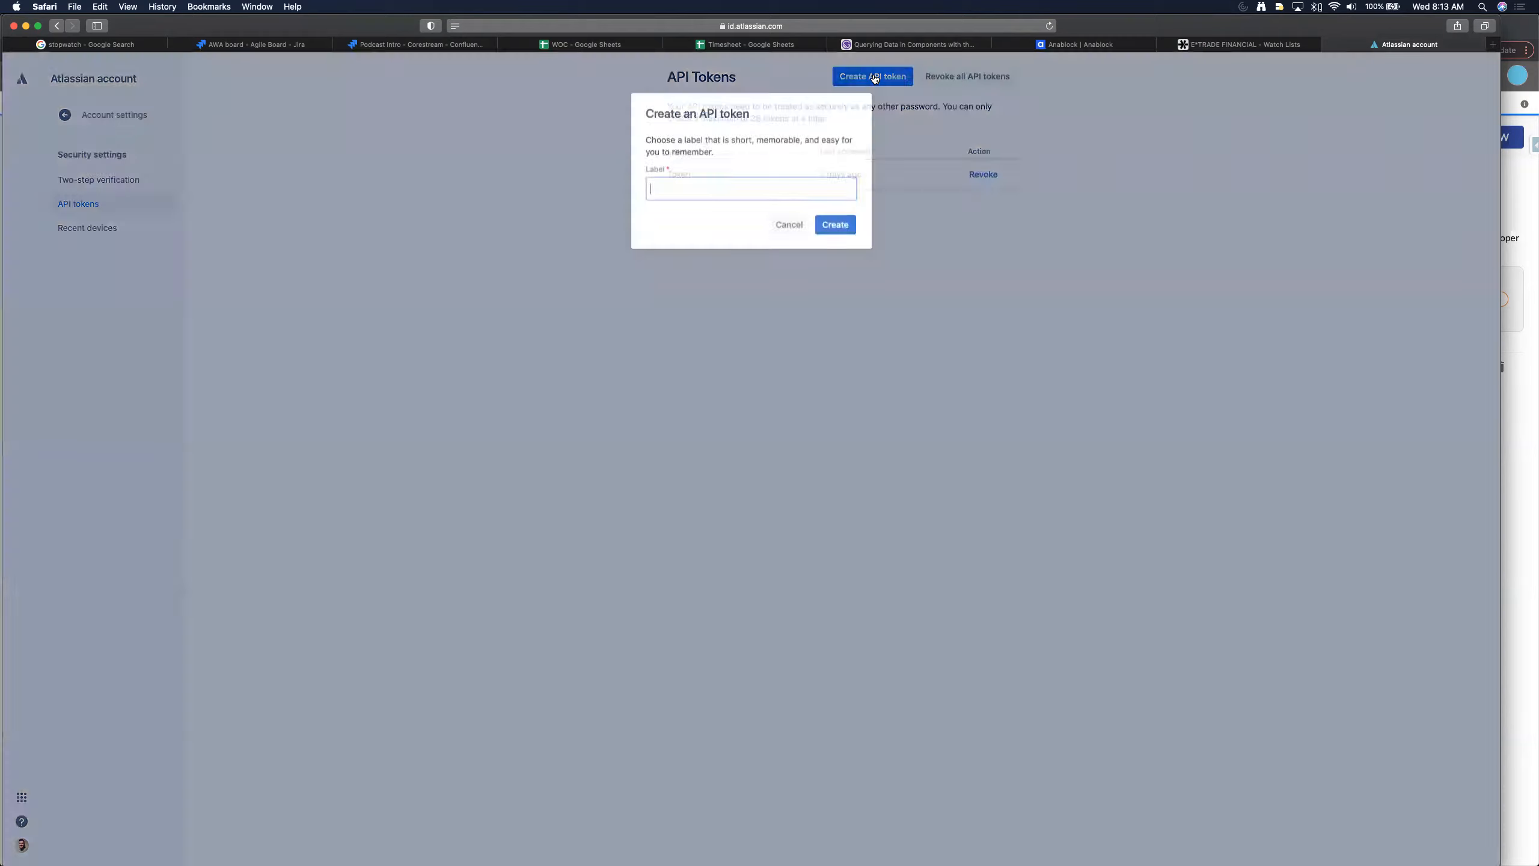
{"action": "type", "text": "Veritas Prd"}
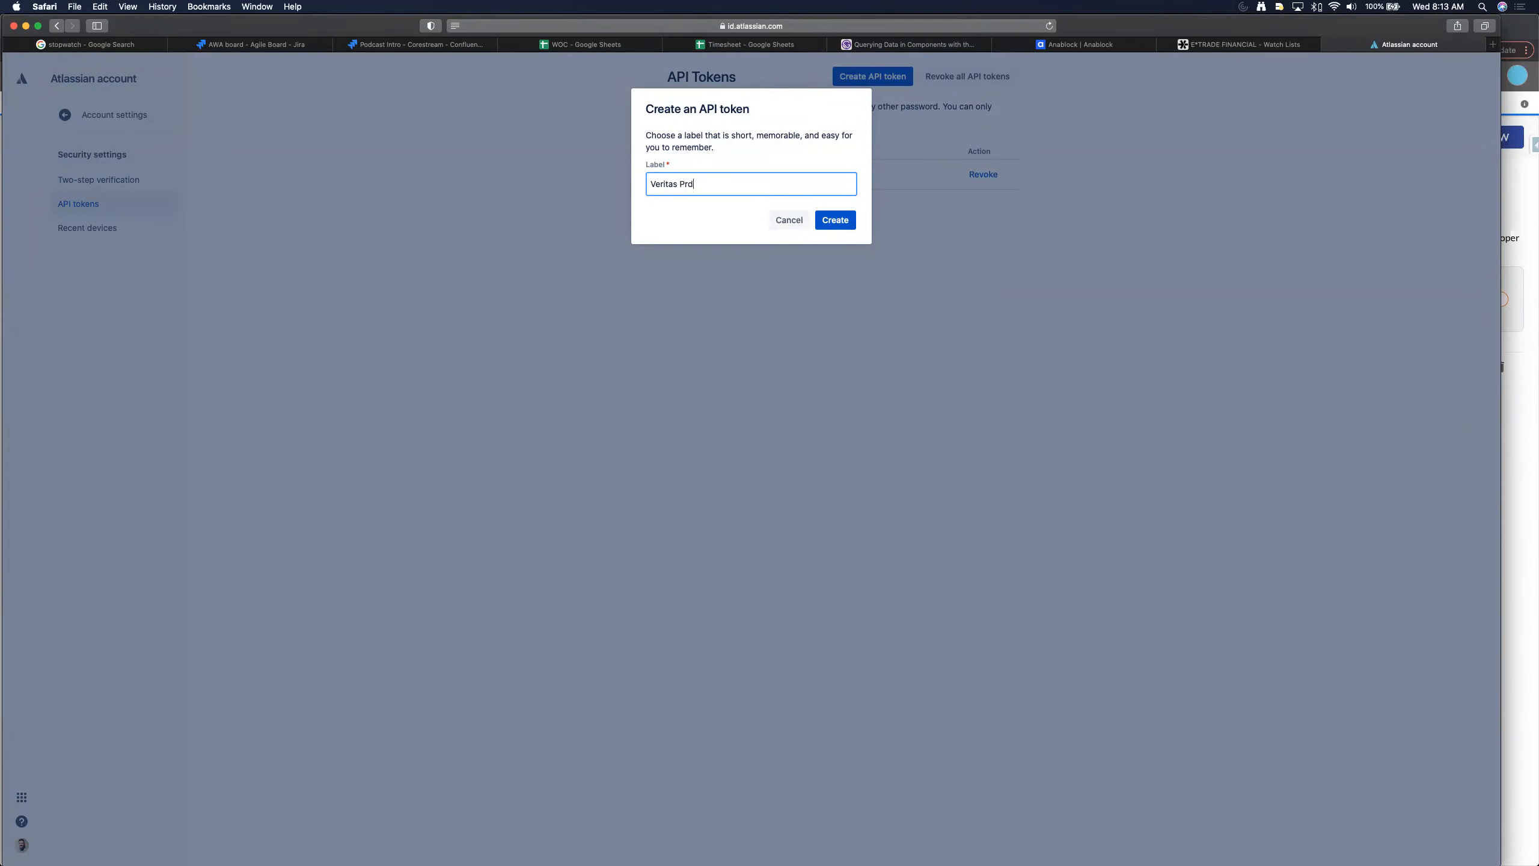
{"action": "type", "text": "od"}
{"action": "key", "text": "BackSpace"}
{"action": "key", "text": "BackSpace"}
{"action": "key", "text": "BackSpace"}
{"action": "key", "text": "BackSpace"}
{"action": "key", "text": "BackSpace"}
{"action": "type", "text": "Production Org - Pharos"}
- Create the token, reveal its value and copy it to the clipboard
{"action": "left_click", "coordinate": [837, 220]}
{"action": "left_click", "coordinate": [845, 173]}
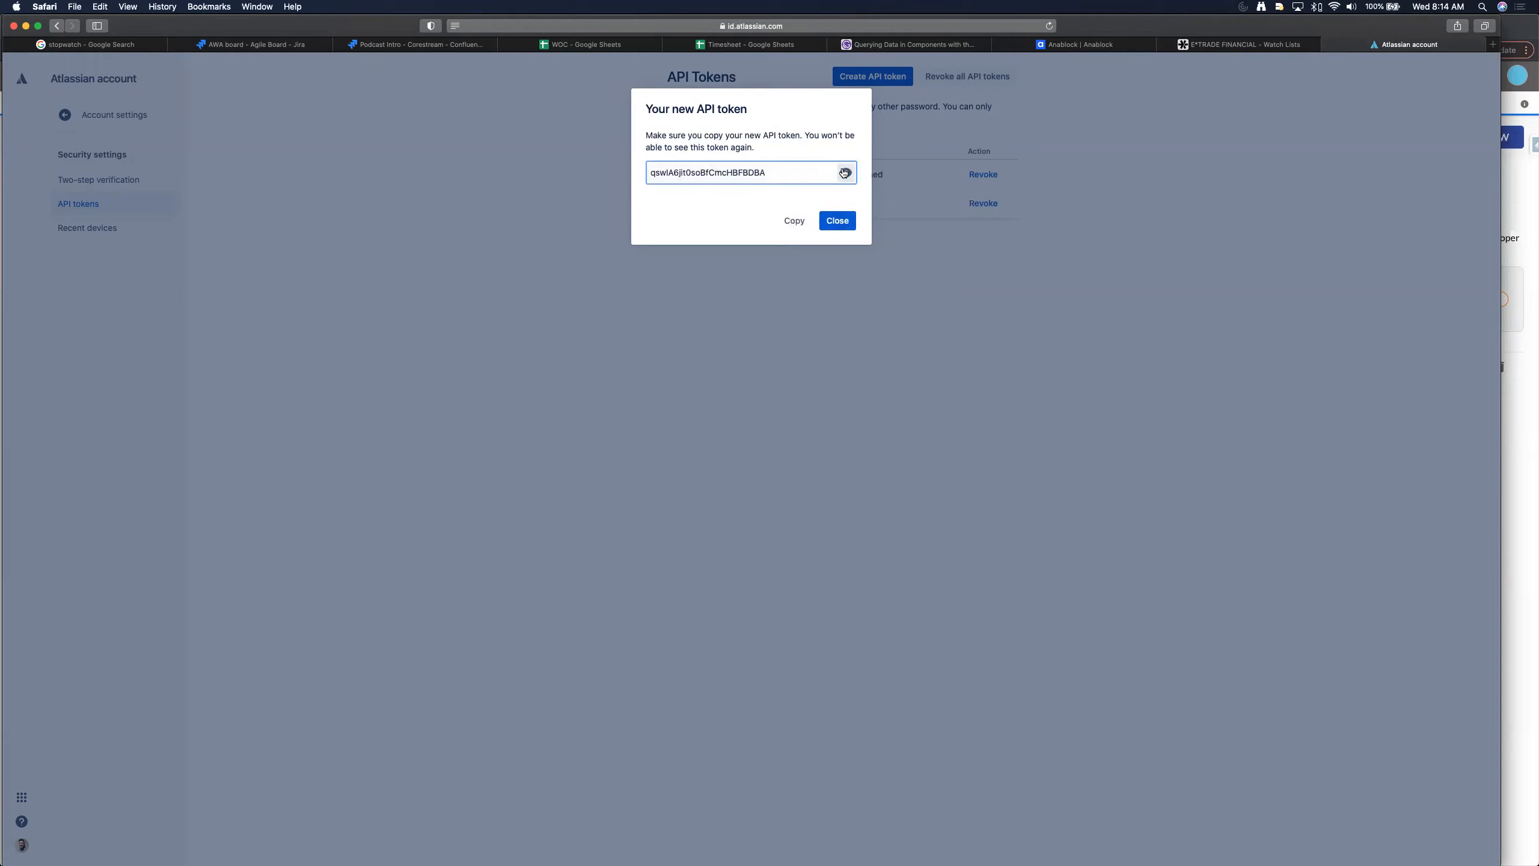
{"action": "double_click", "coordinate": [826, 173]}
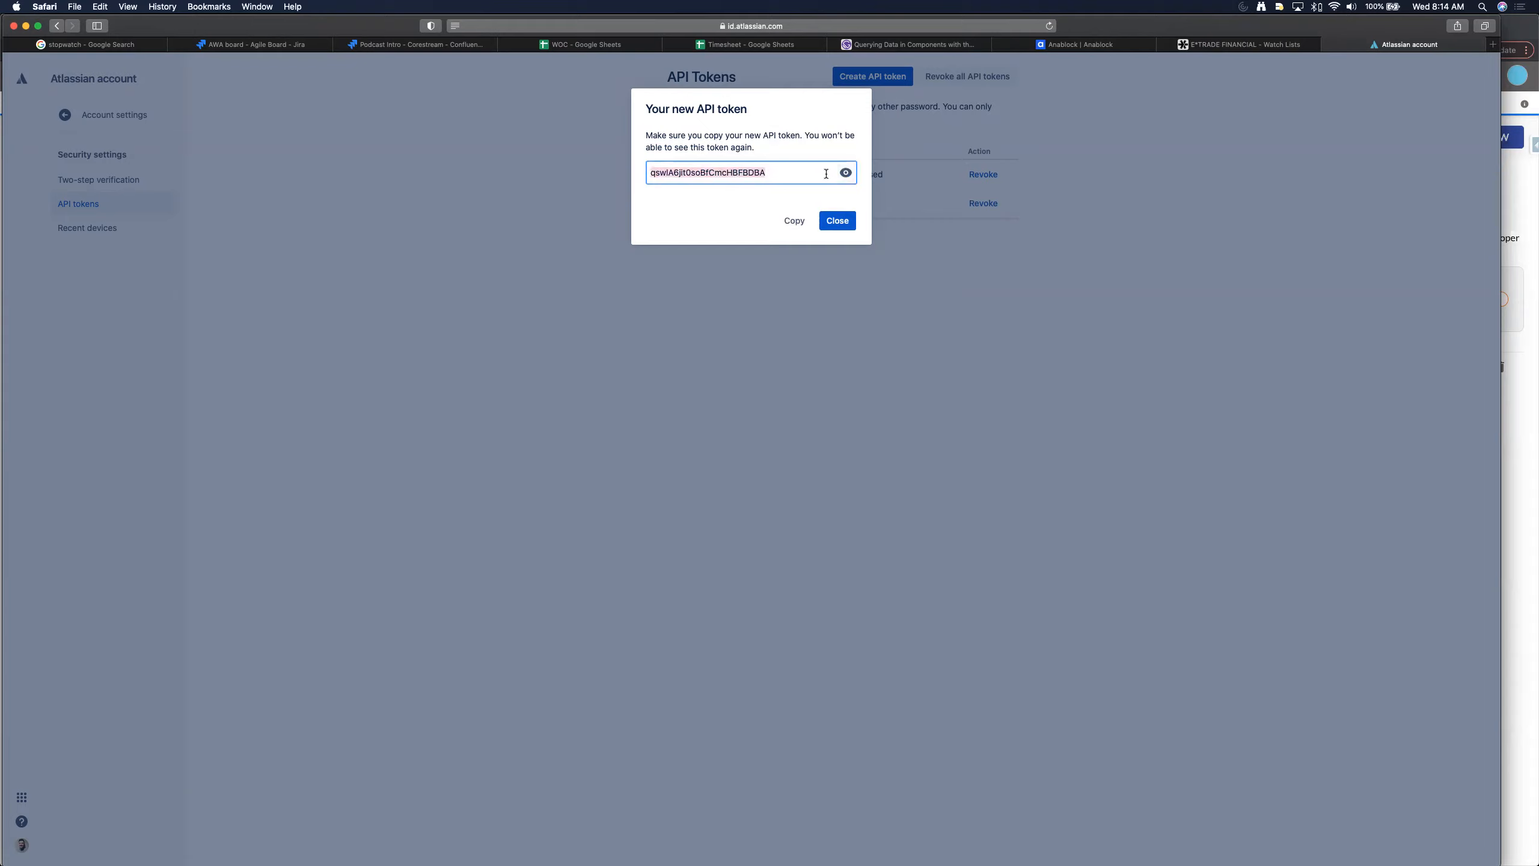
{"action": "left_click", "coordinate": [794, 221]}
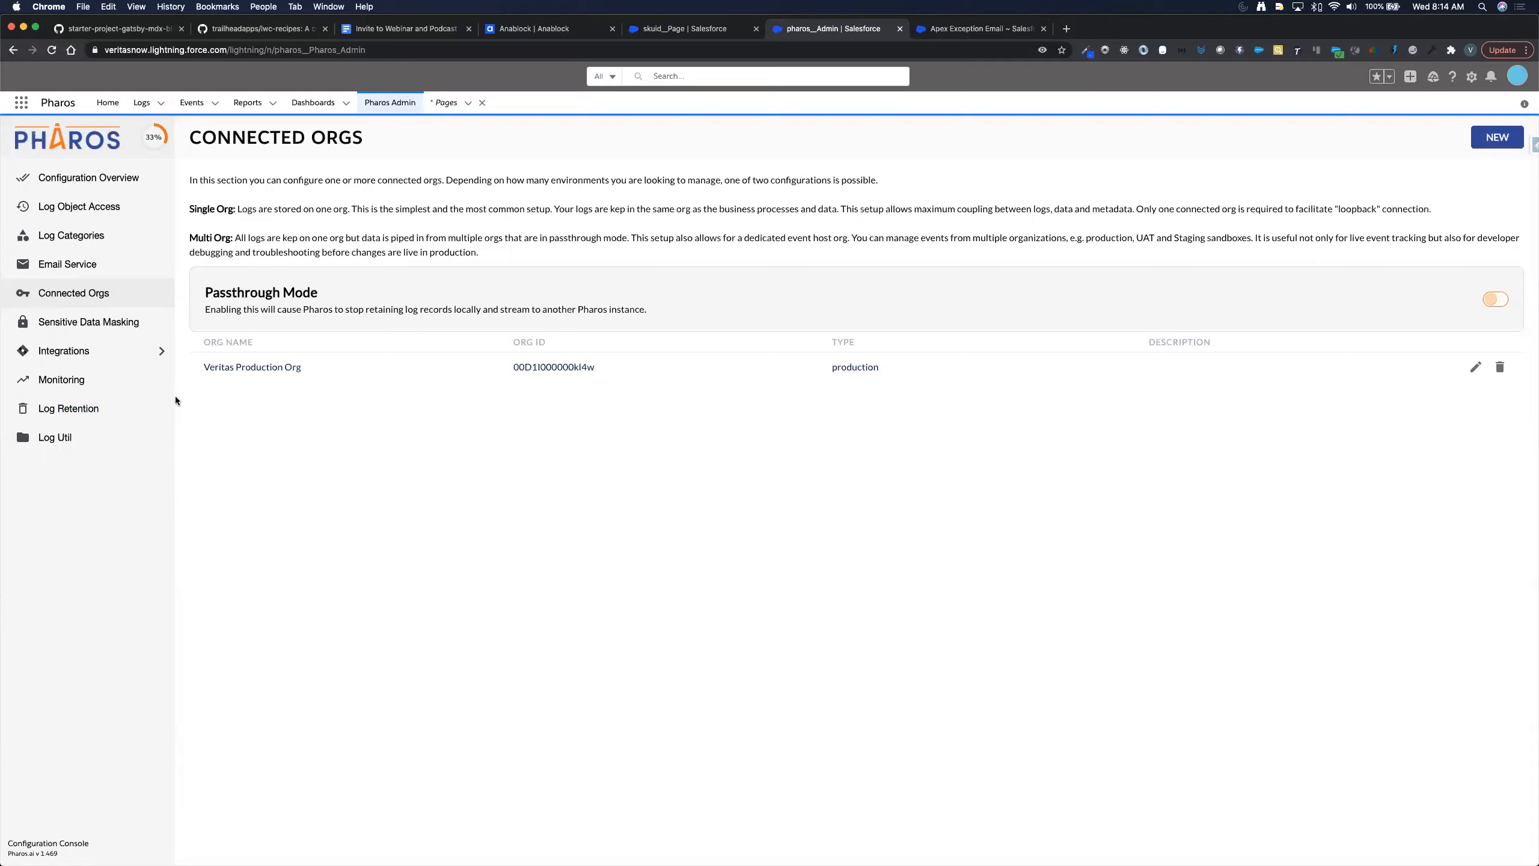
- Go to the Jira authentication settings under Pharos Integrations
{"action": "left_click", "coordinate": [122, 352]}
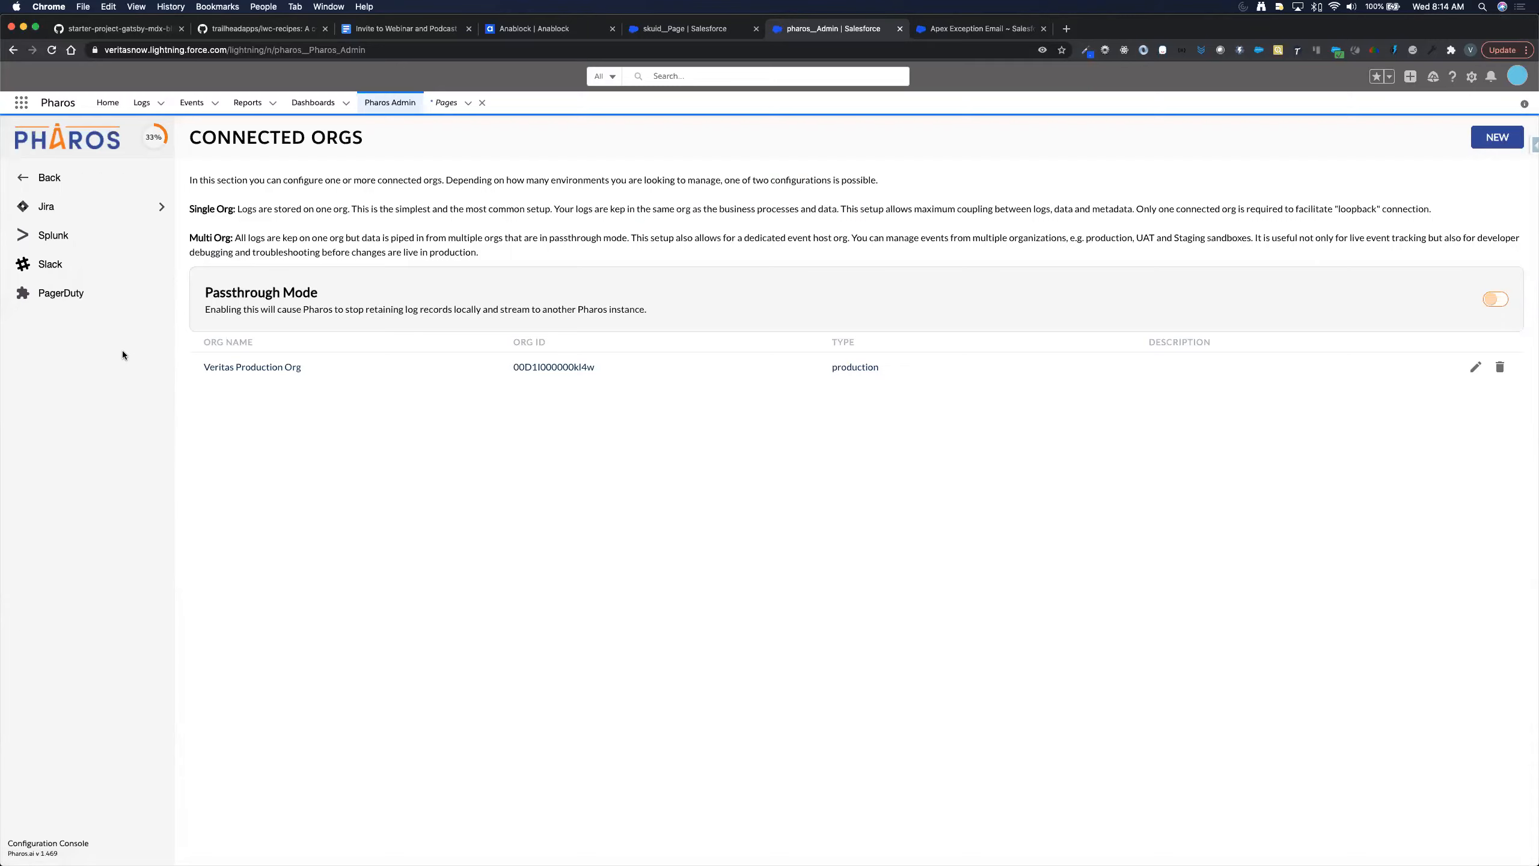
{"action": "left_click", "coordinate": [136, 212]}
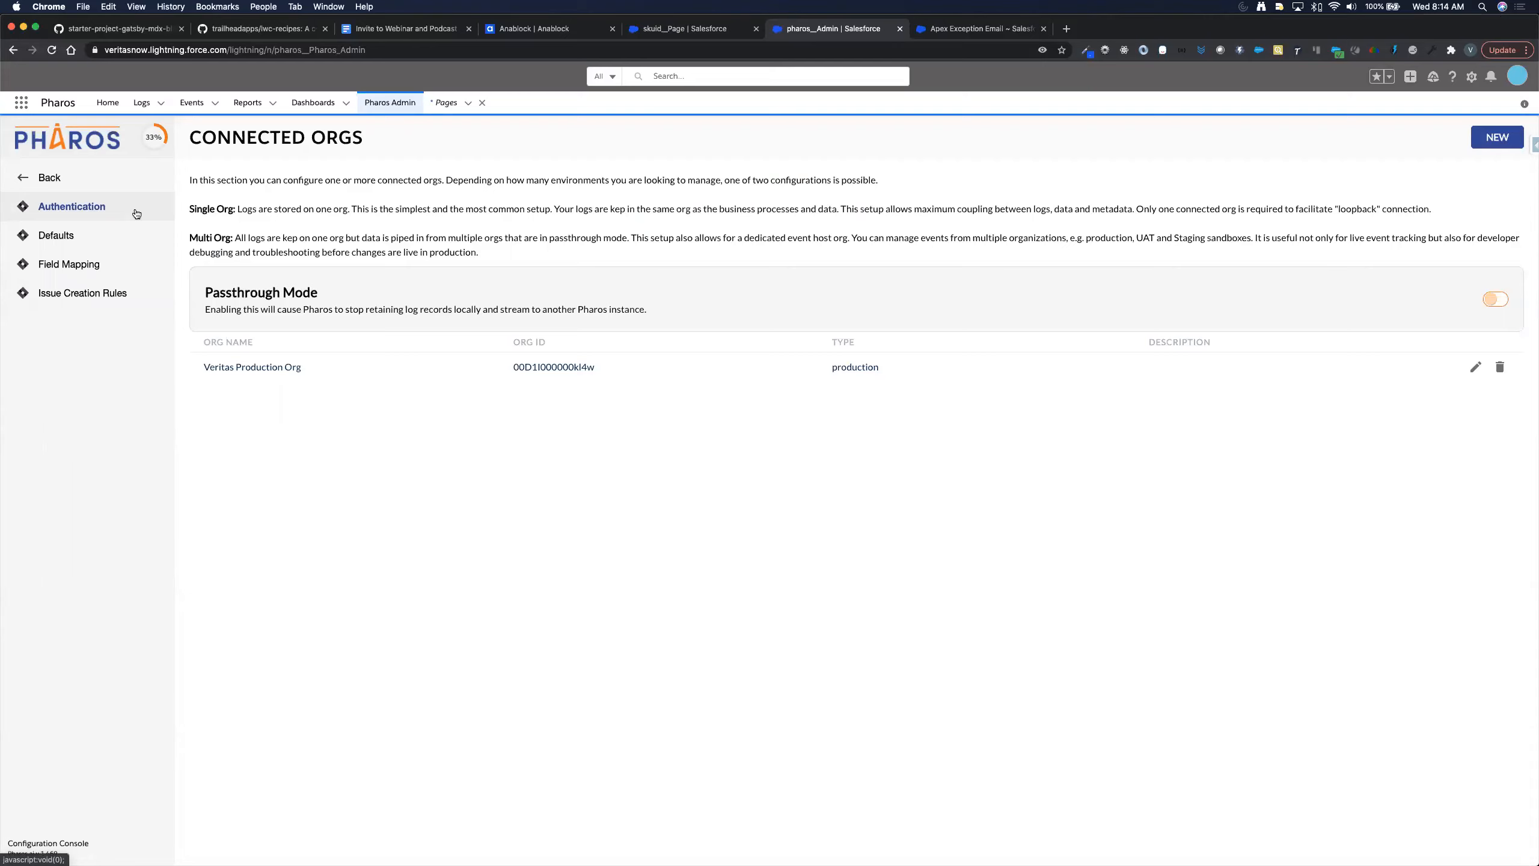
{"action": "left_click", "coordinate": [136, 212]}
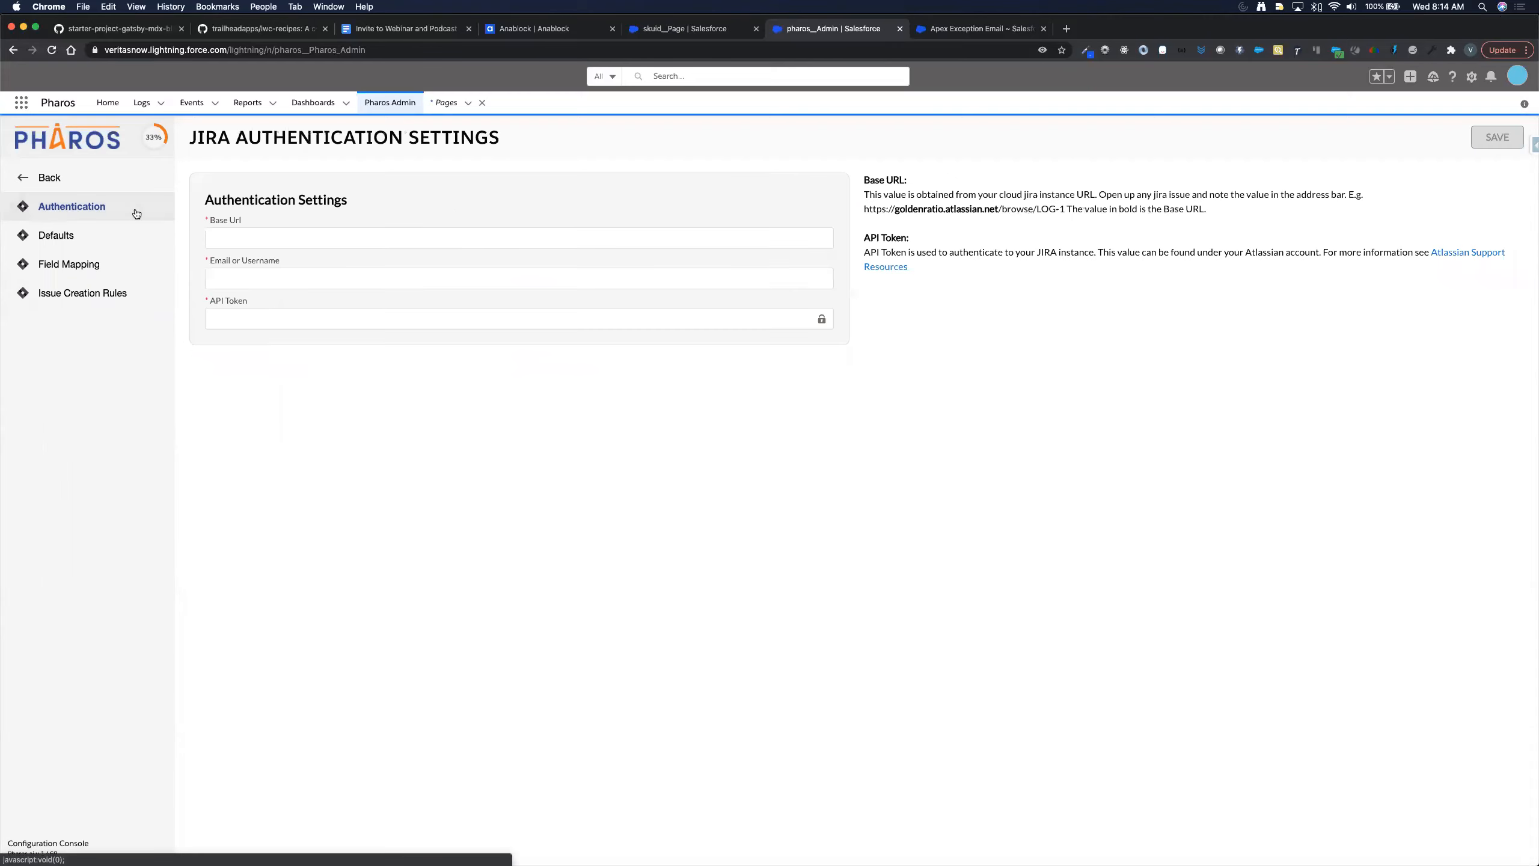
- Paste the copied API token and start typing the account username
{"action": "left_click", "coordinate": [216, 316]}
{"action": "key", "text": "super+v"}
{"action": "left_click", "coordinate": [322, 271]}
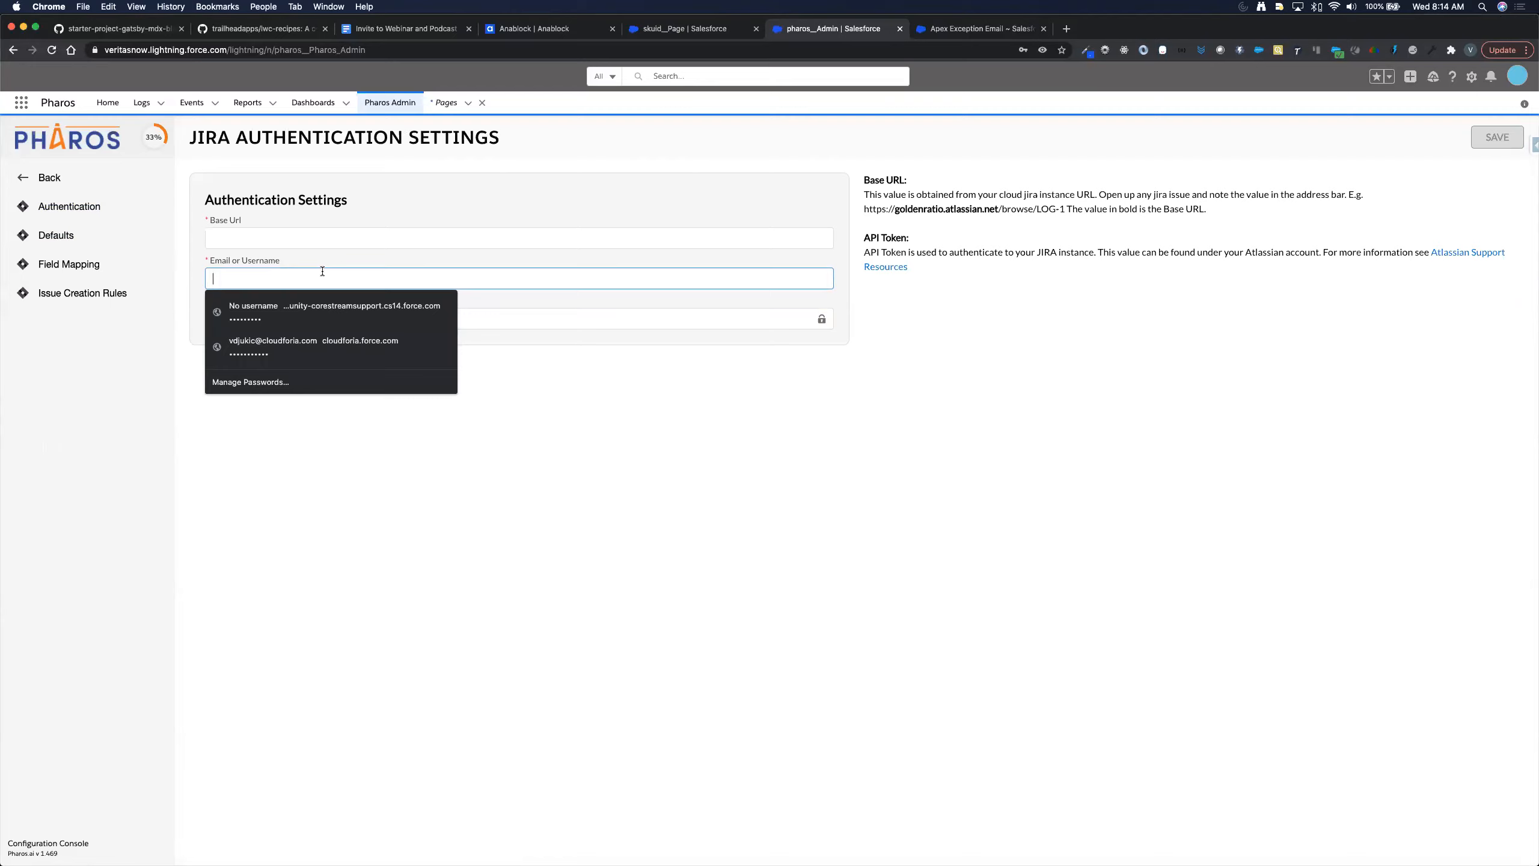
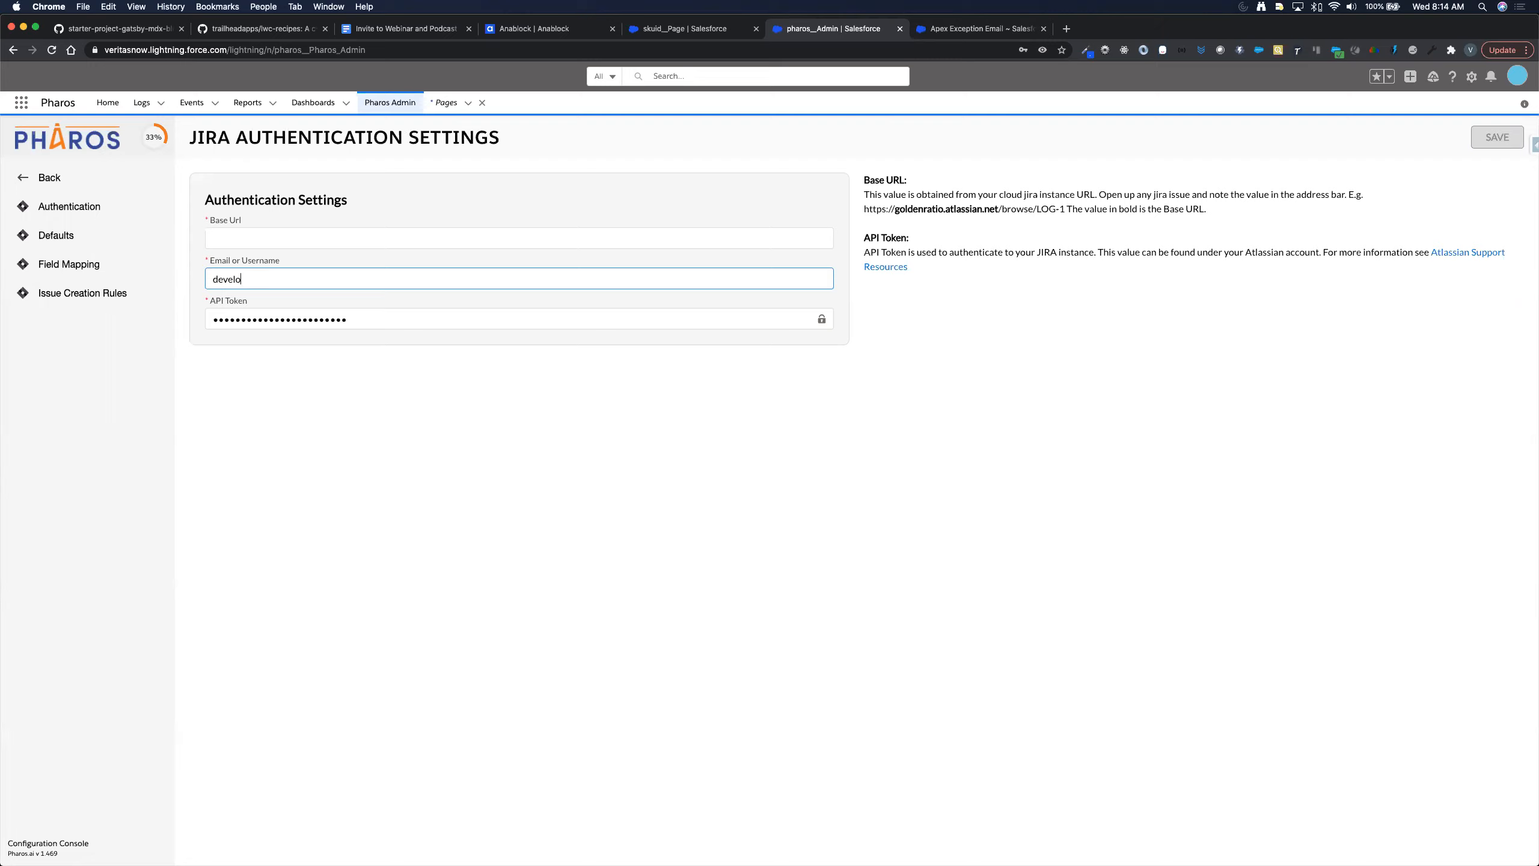
- Complete the Jira account e-mail, correcting its name part, then switch to Safari
{"action": "left_click", "coordinate": [214, 239]}
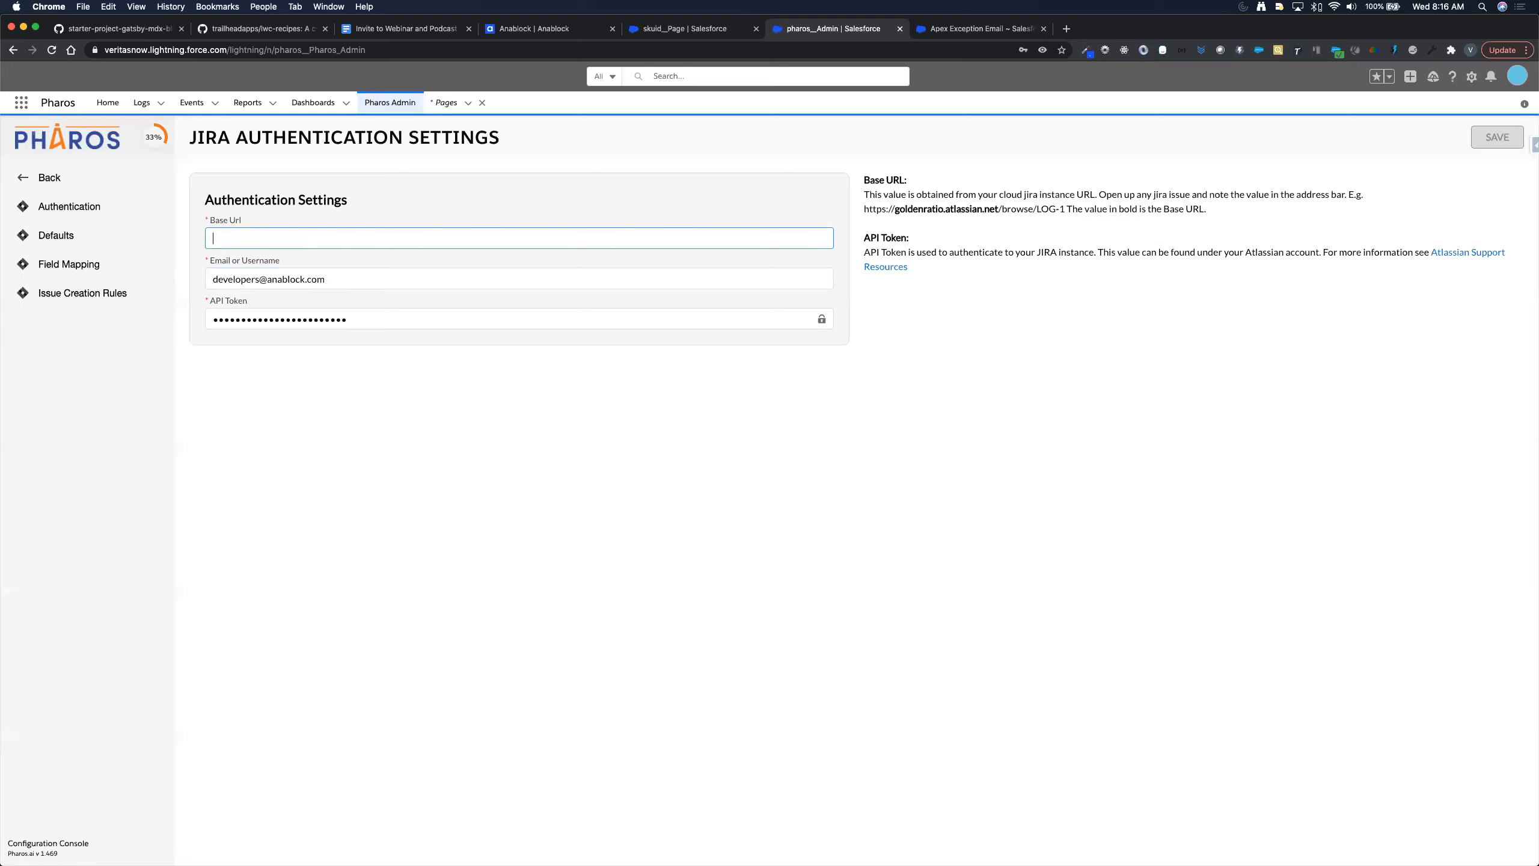
{"action": "left_click", "coordinate": [259, 278]}
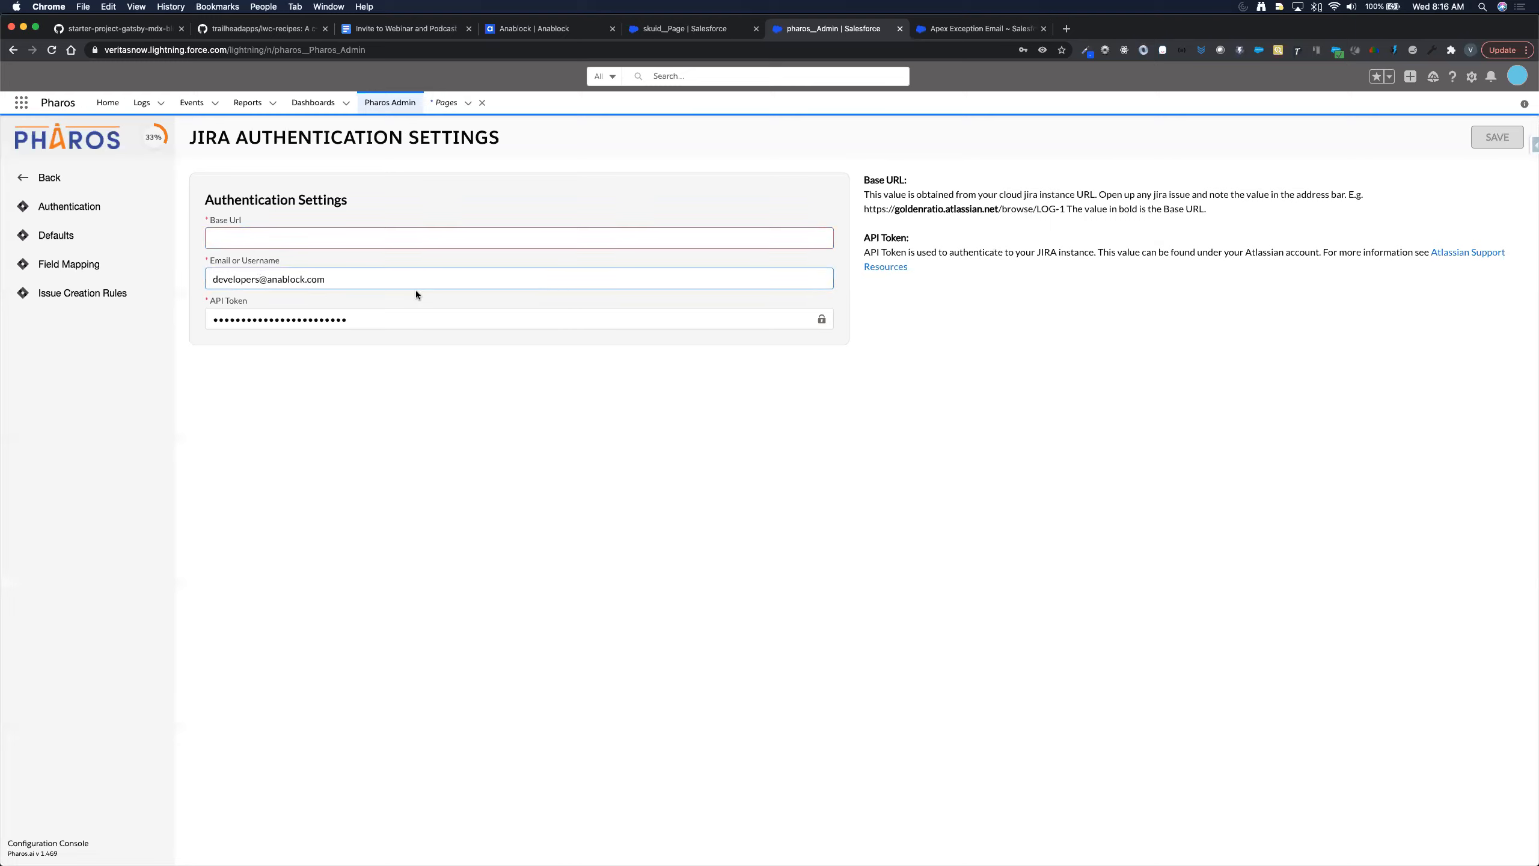
{"action": "key", "text": "alt+BackSpace"}
{"action": "left_click", "coordinate": [274, 237]}
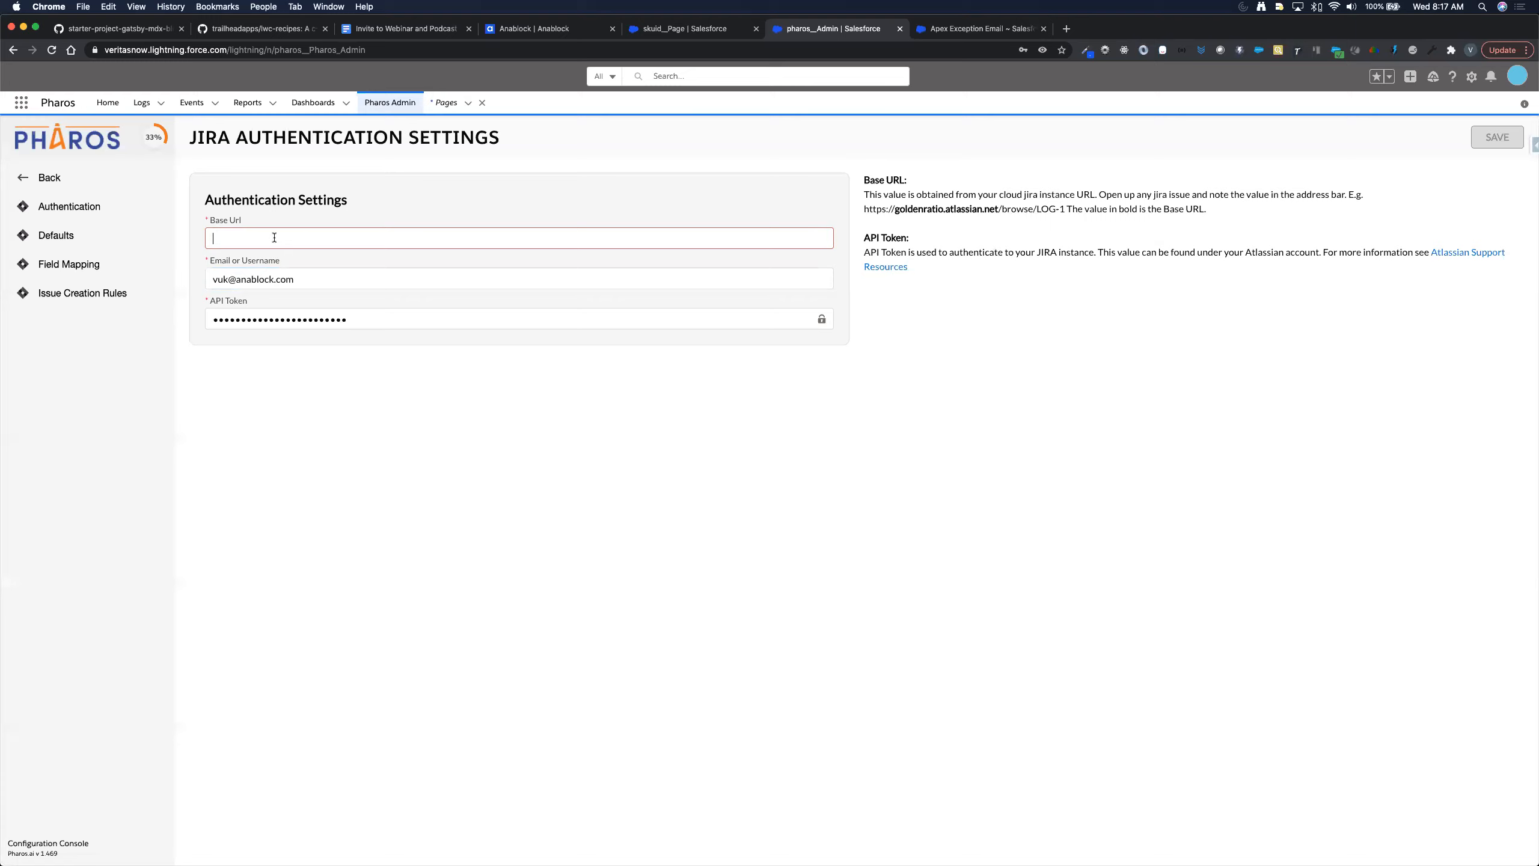
{"action": "key", "text": "super+Tab"}
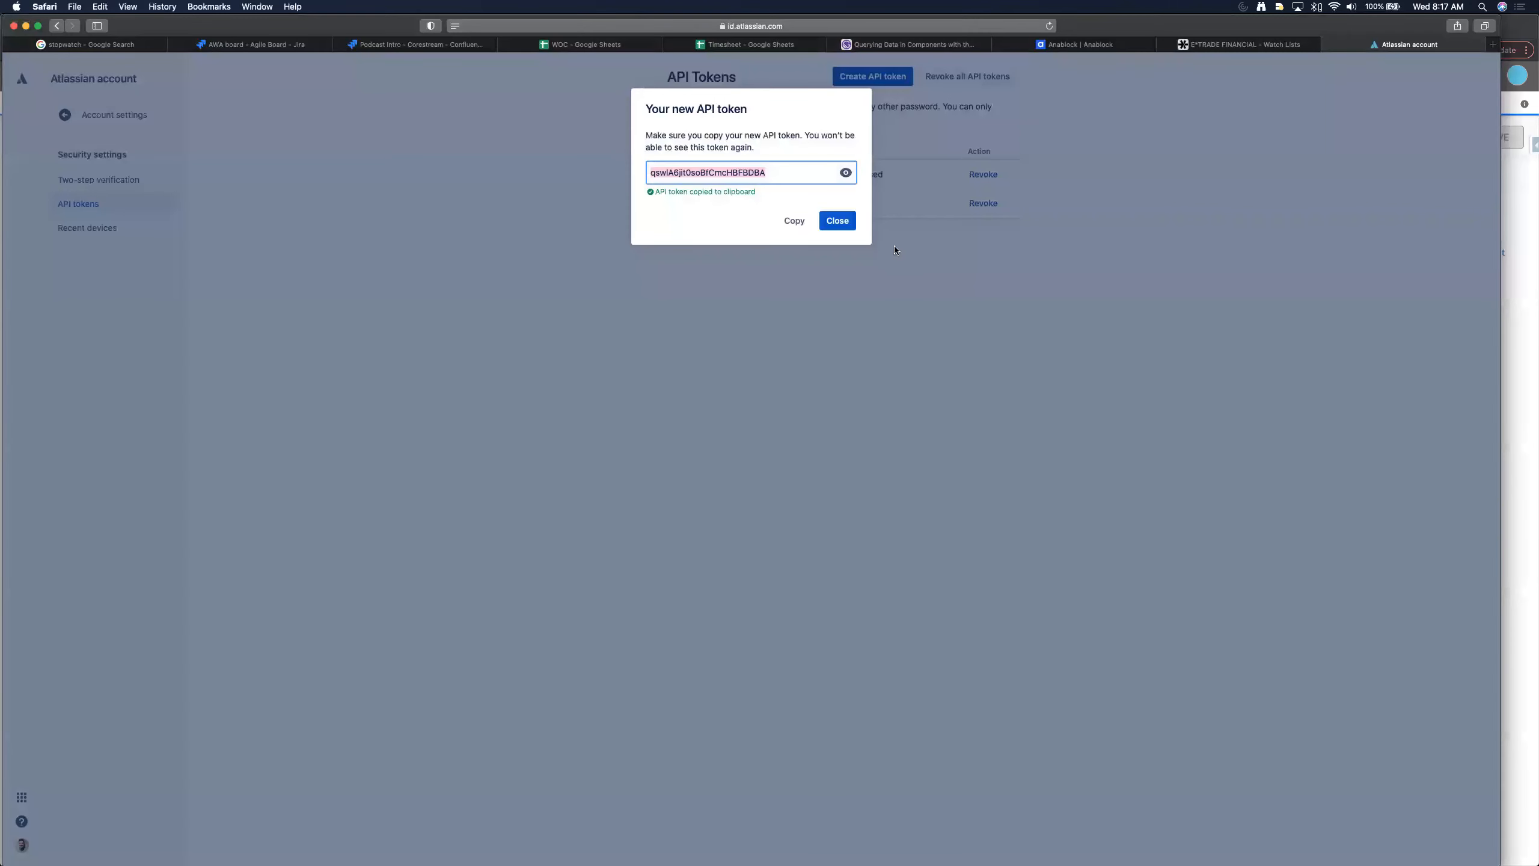
{"action": "left_click", "coordinate": [837, 220]}
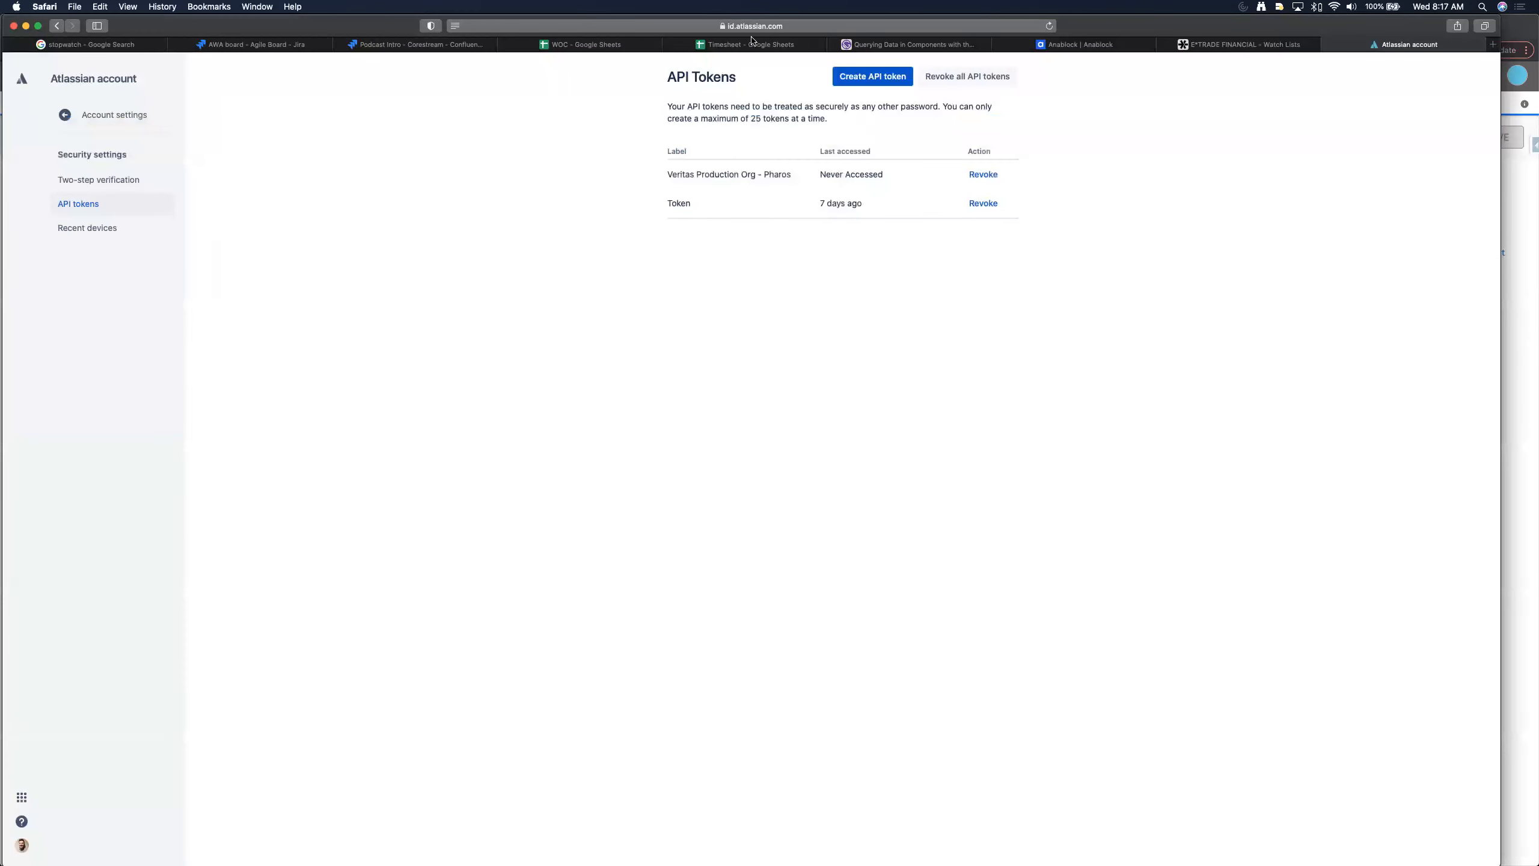
{"action": "left_click", "coordinate": [256, 44]}
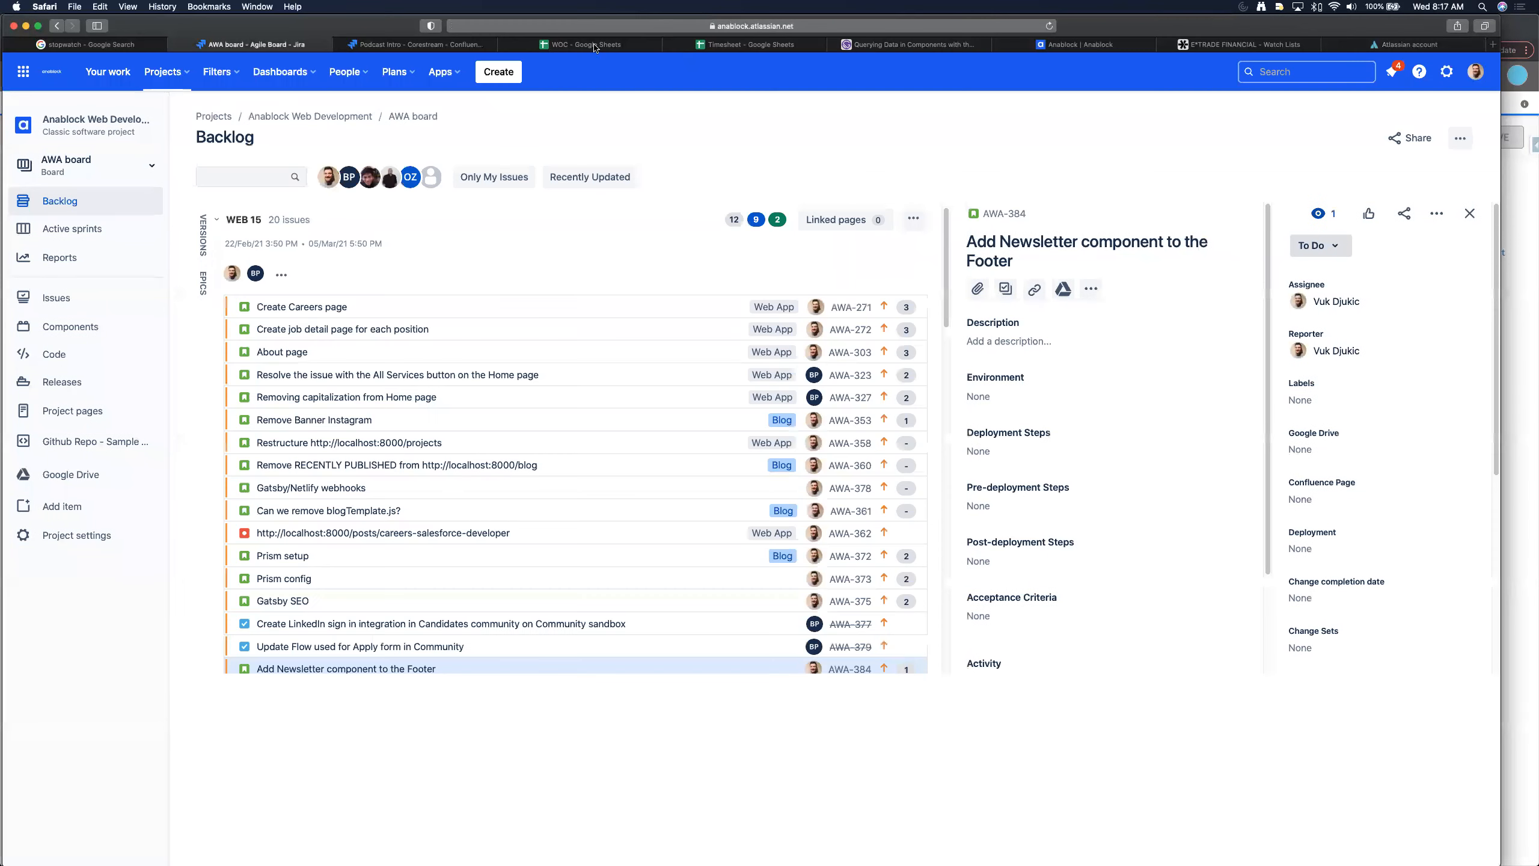
{"action": "left_click", "coordinate": [498, 25]}
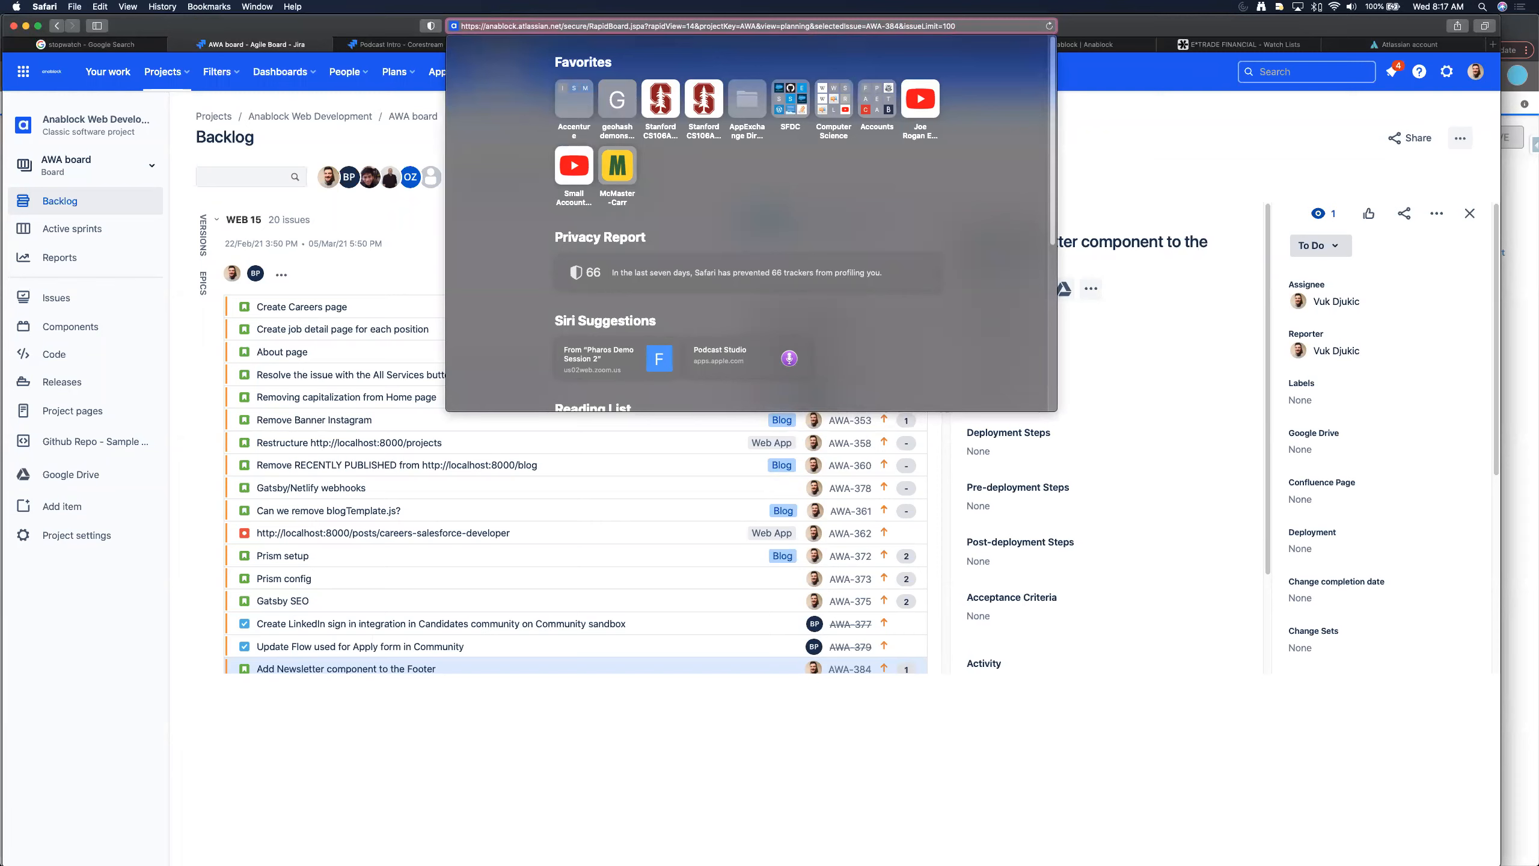
{"action": "key", "text": "super+Tab"}
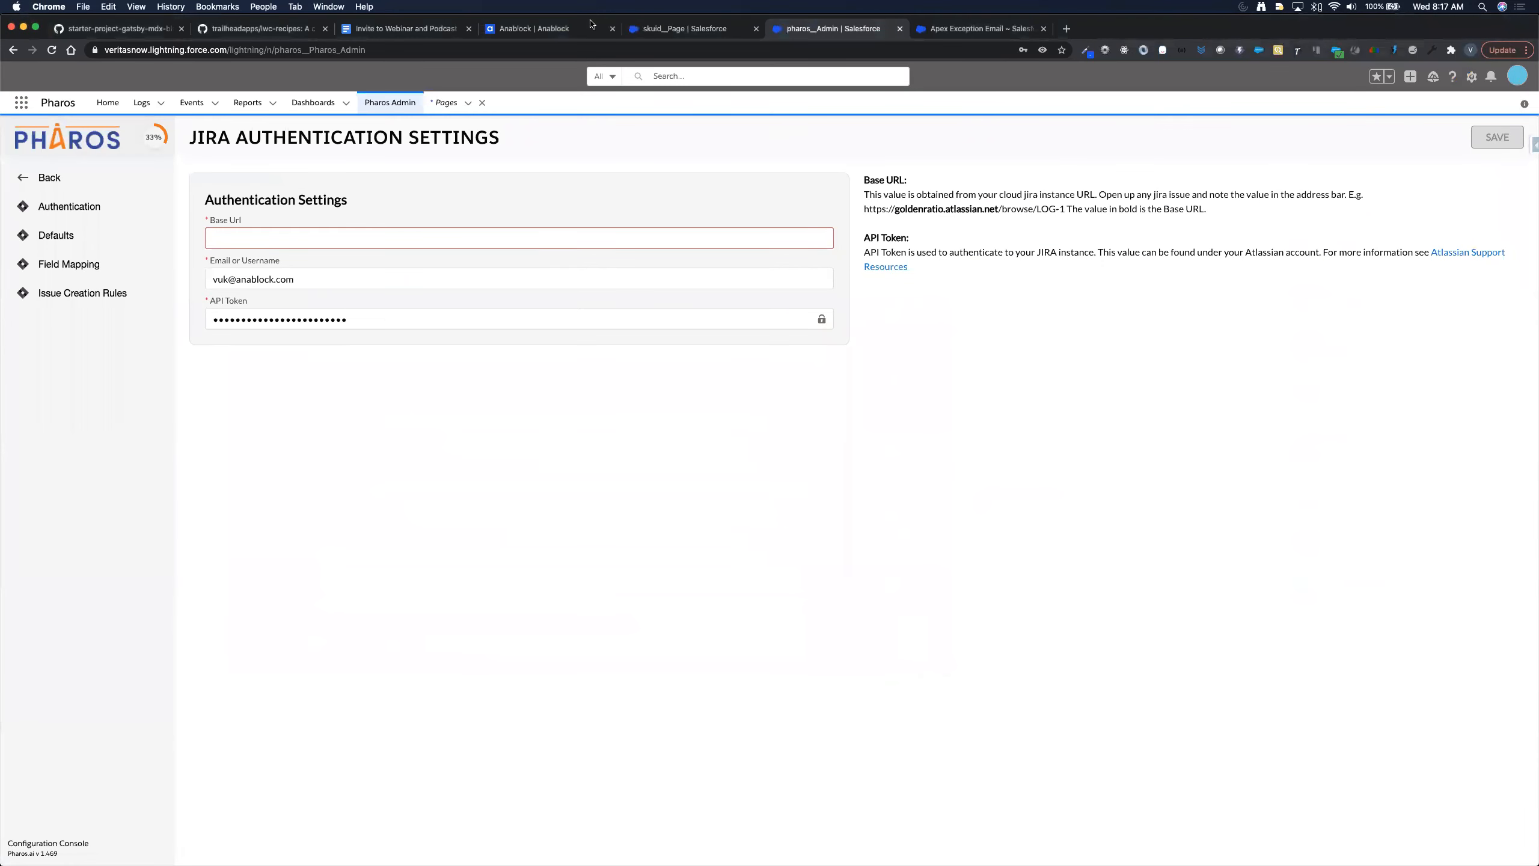
{"action": "type", "text": "https://anablock.atlassian.net"}
{"action": "key", "text": "Tab"}
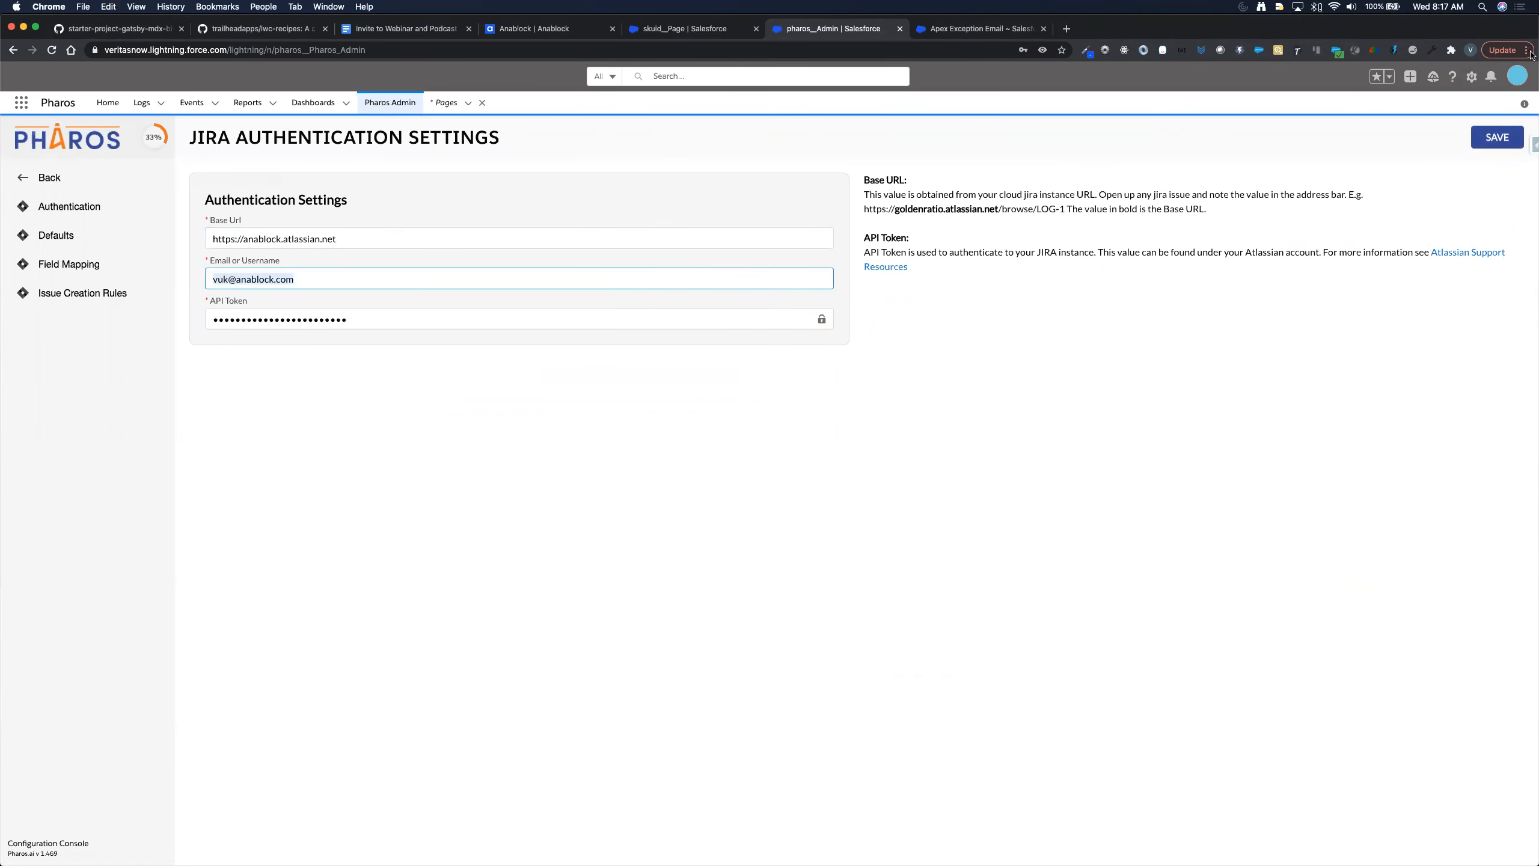
{"action": "left_click", "coordinate": [1496, 137]}
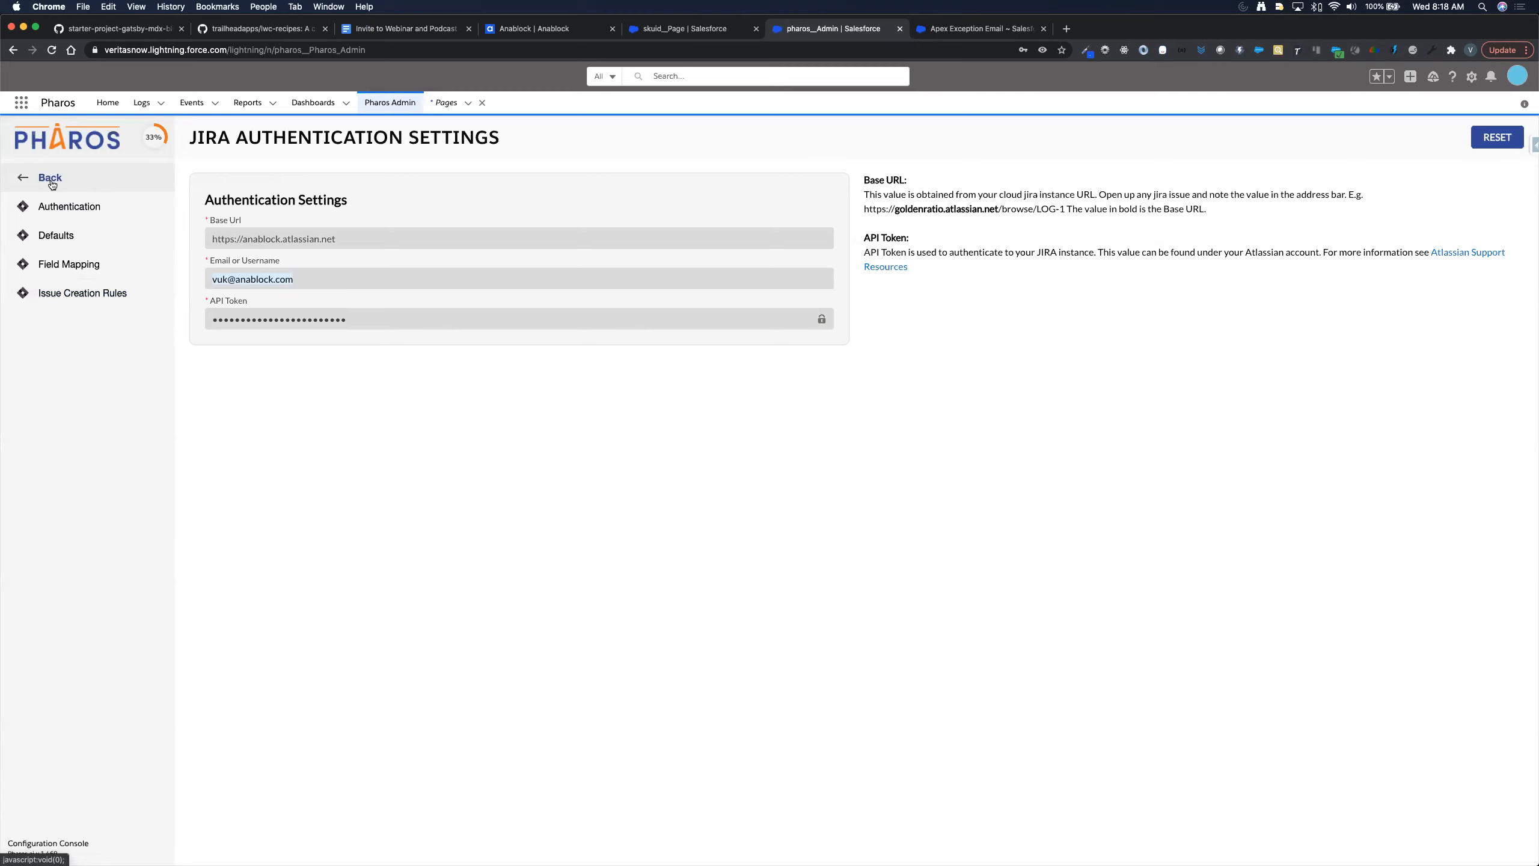
{"action": "left_click", "coordinate": [56, 236]}
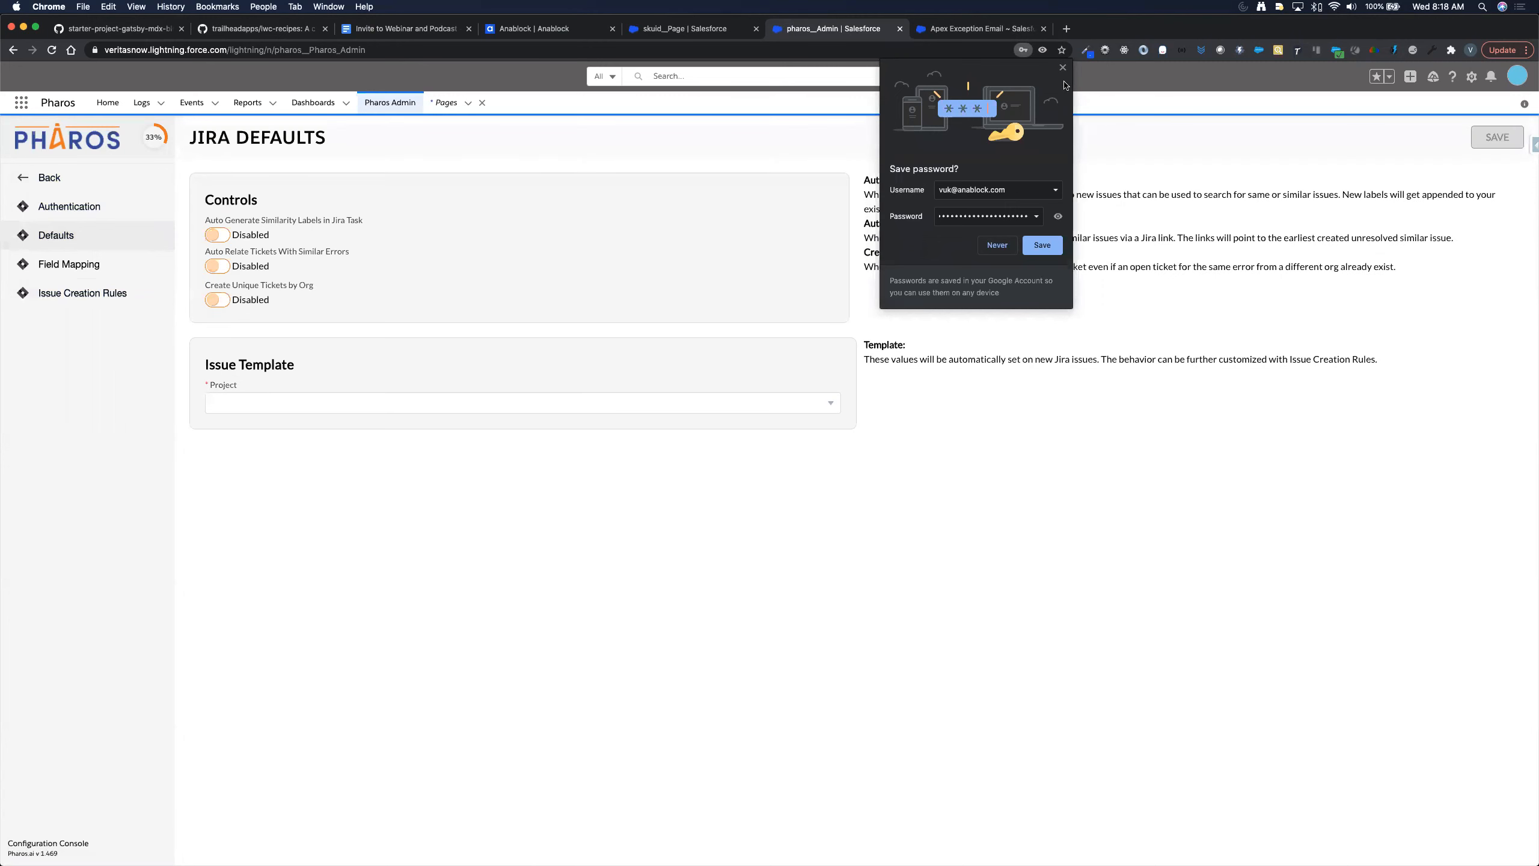
- Dismiss the browser's password prompt and enable Auto Generate Similarity Labels in Jira Task
{"action": "left_click", "coordinate": [1063, 68]}
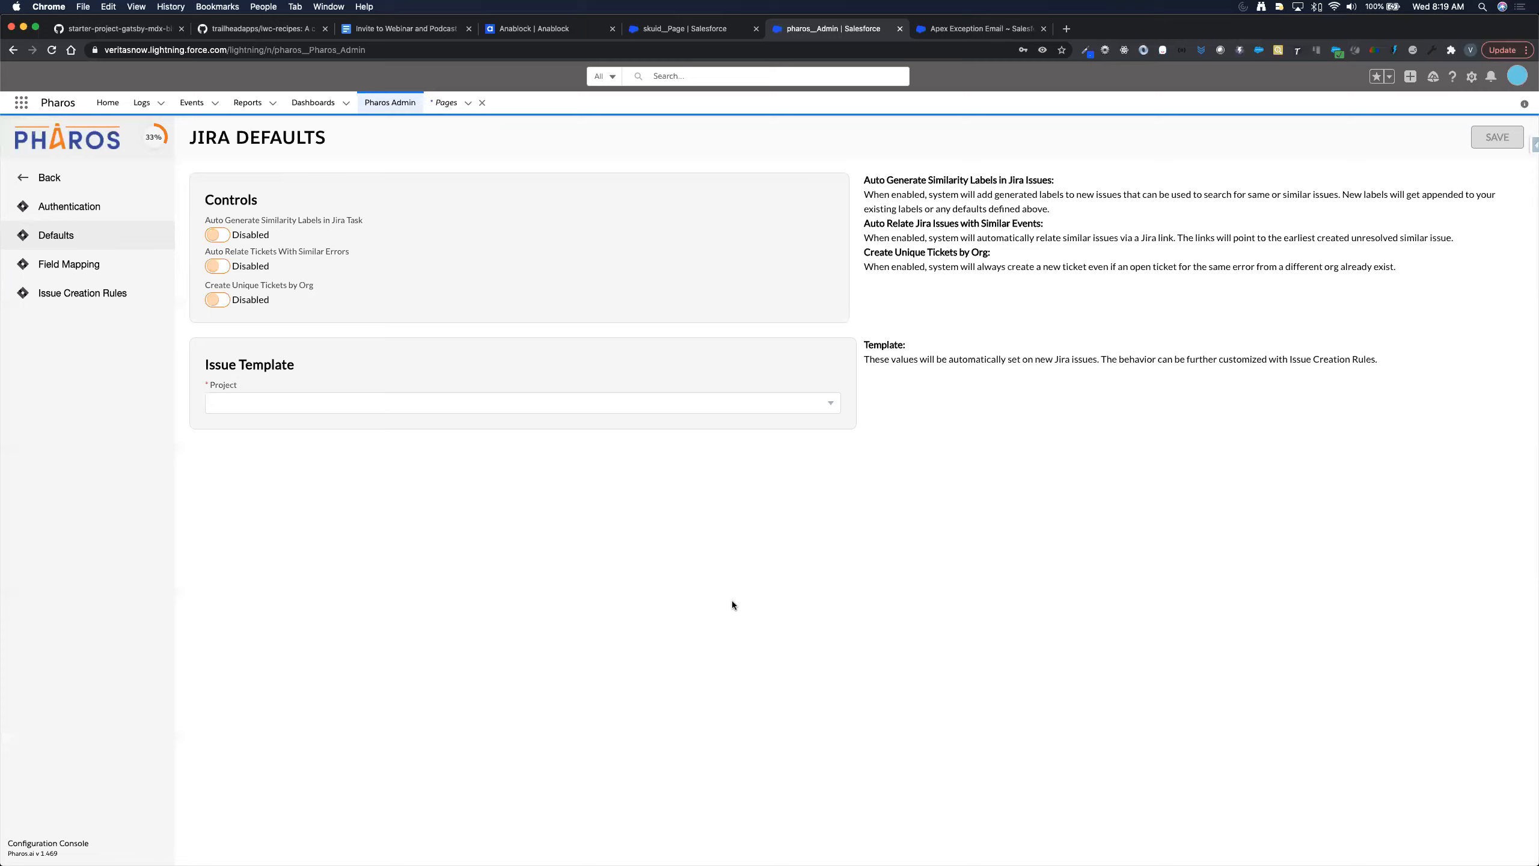
{"action": "left_click", "coordinate": [208, 235]}
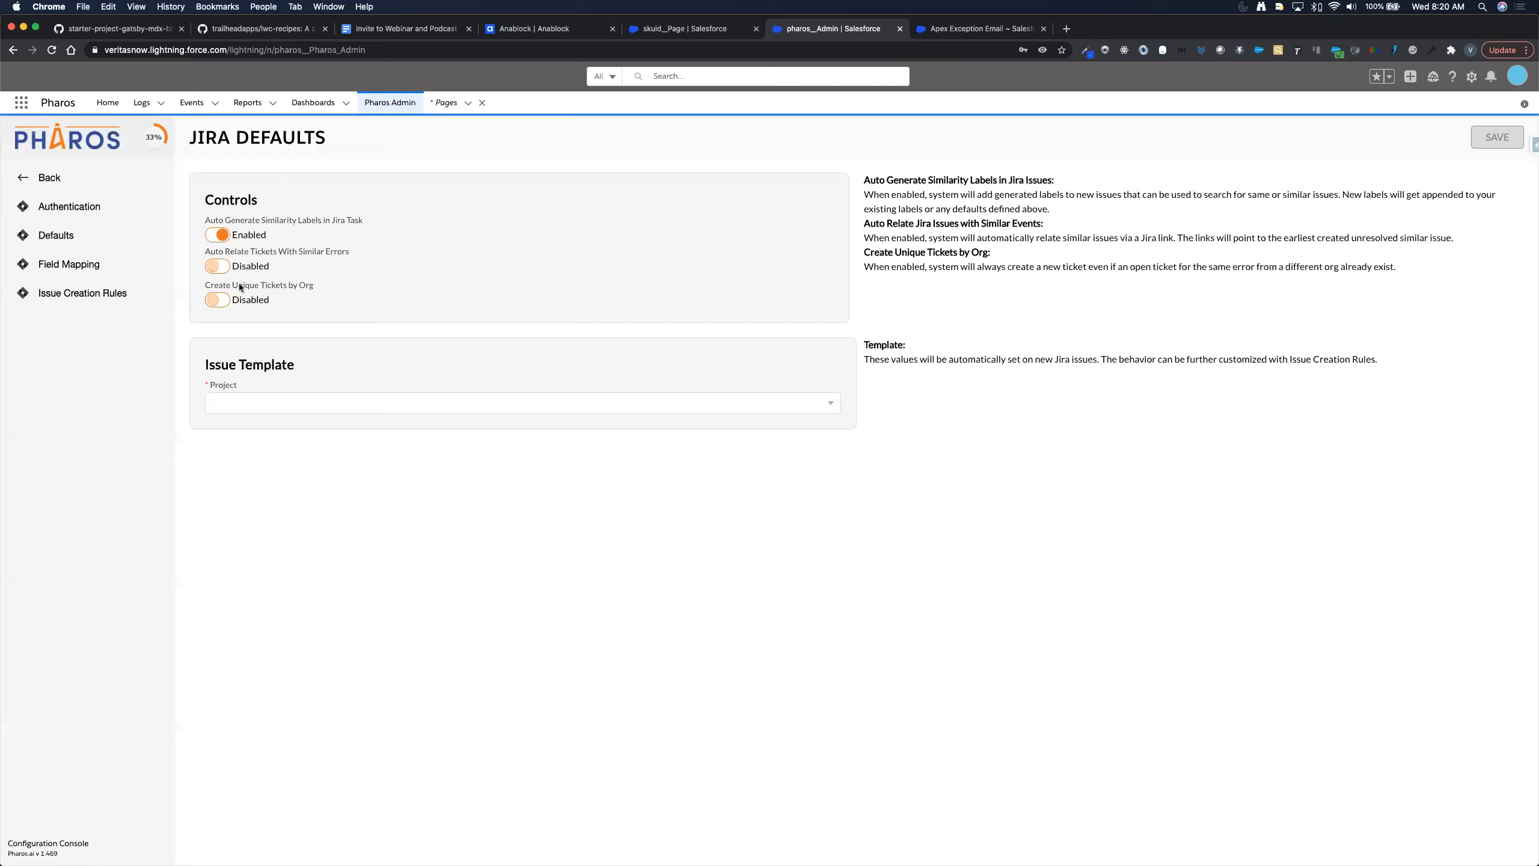
- Enable Auto Relate Tickets With Similar Errors and choose Veritas as the Issue Template Project
{"action": "left_click", "coordinate": [219, 266]}
{"action": "left_click", "coordinate": [291, 405]}
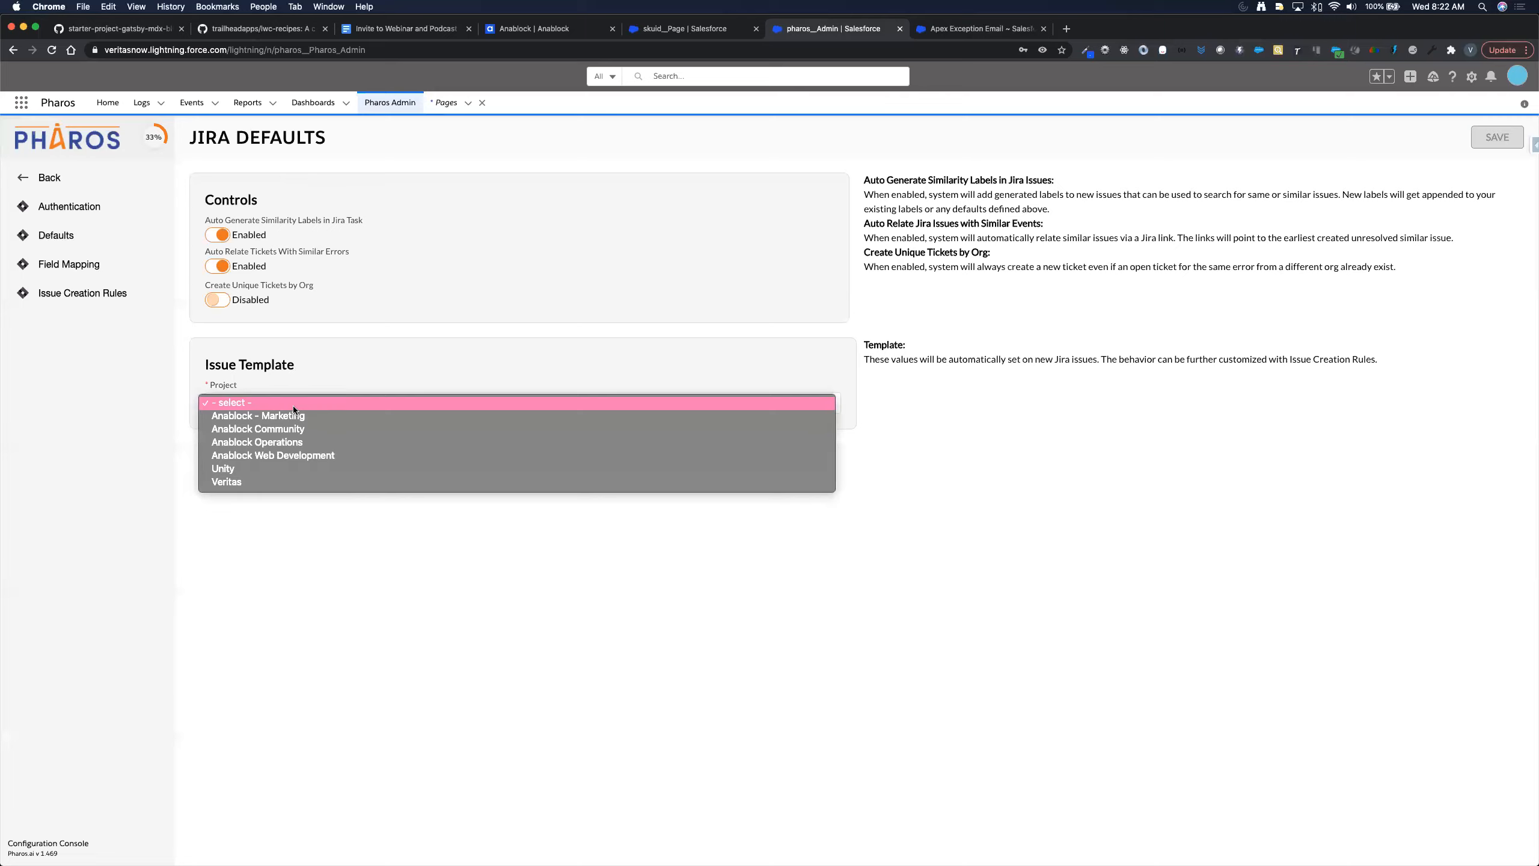
{"action": "left_click", "coordinate": [258, 484]}
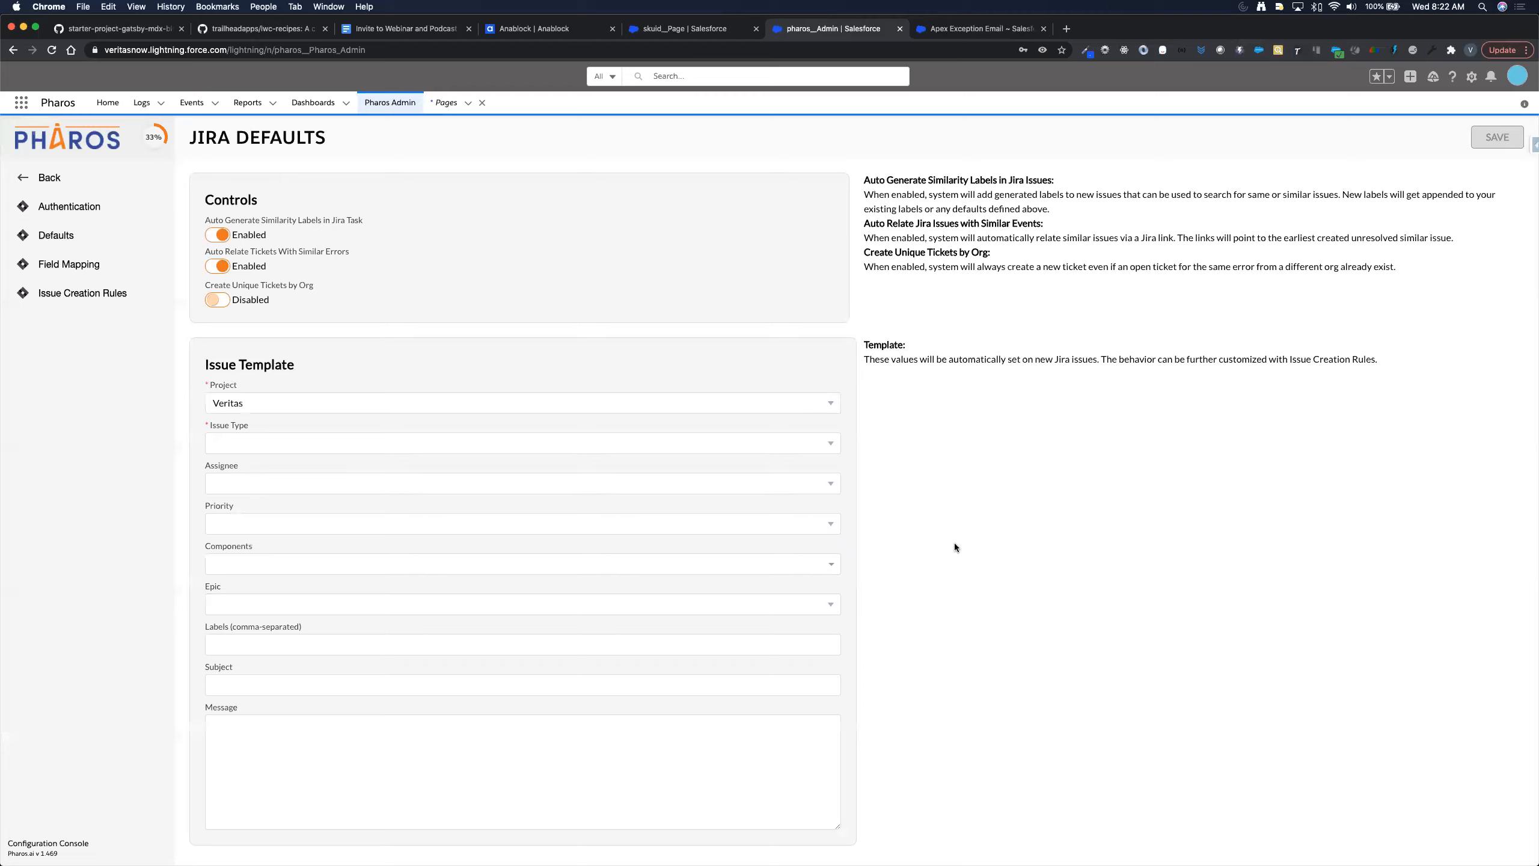
- Set the issue template to Issue Type Bug, a default assignee, and Priority Medium
{"action": "left_click", "coordinate": [764, 441]}
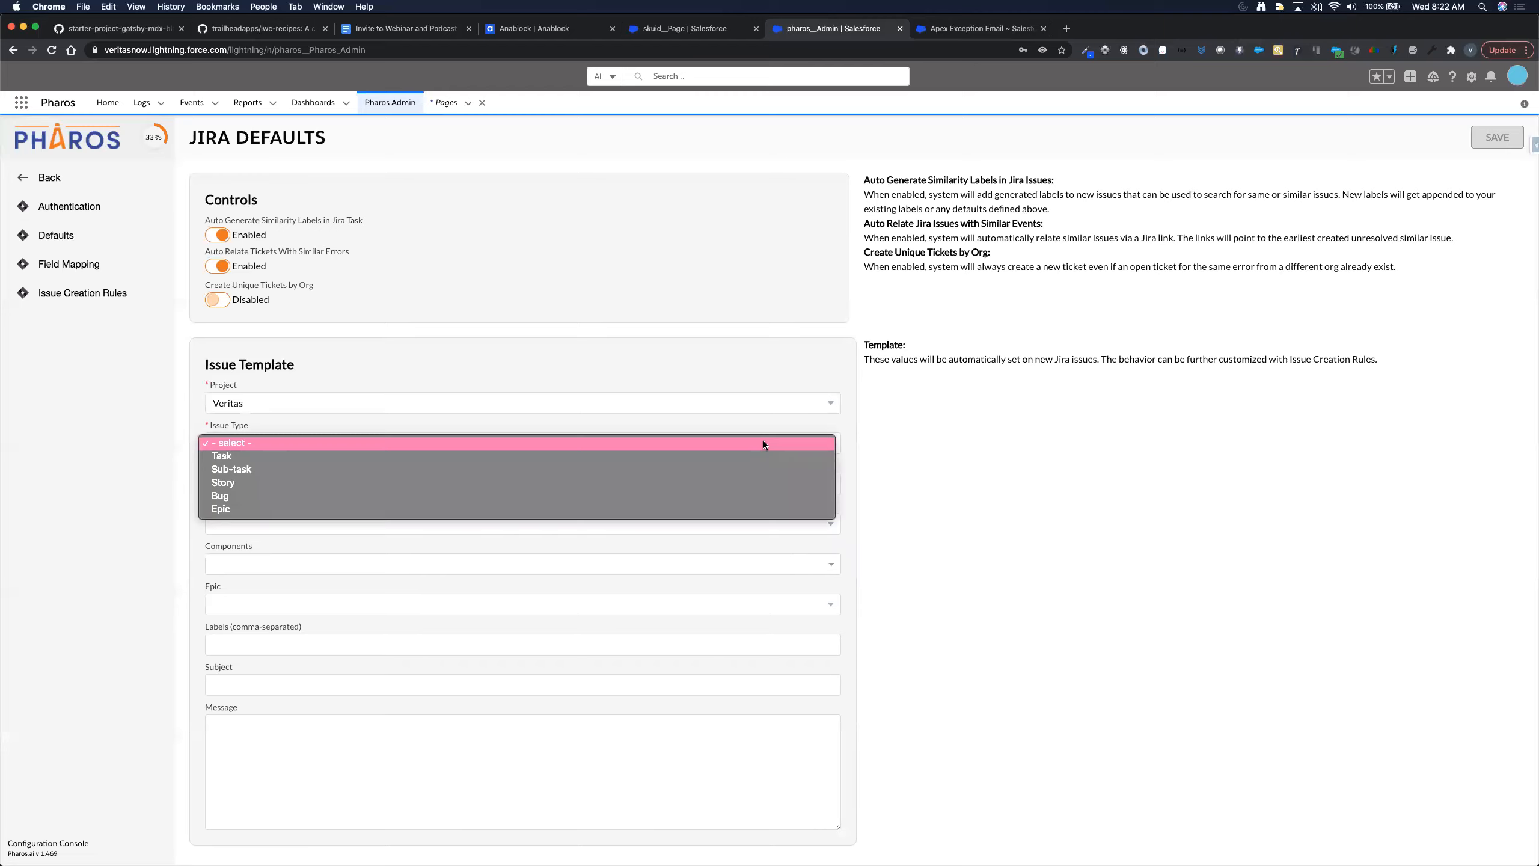
{"action": "left_click", "coordinate": [737, 496]}
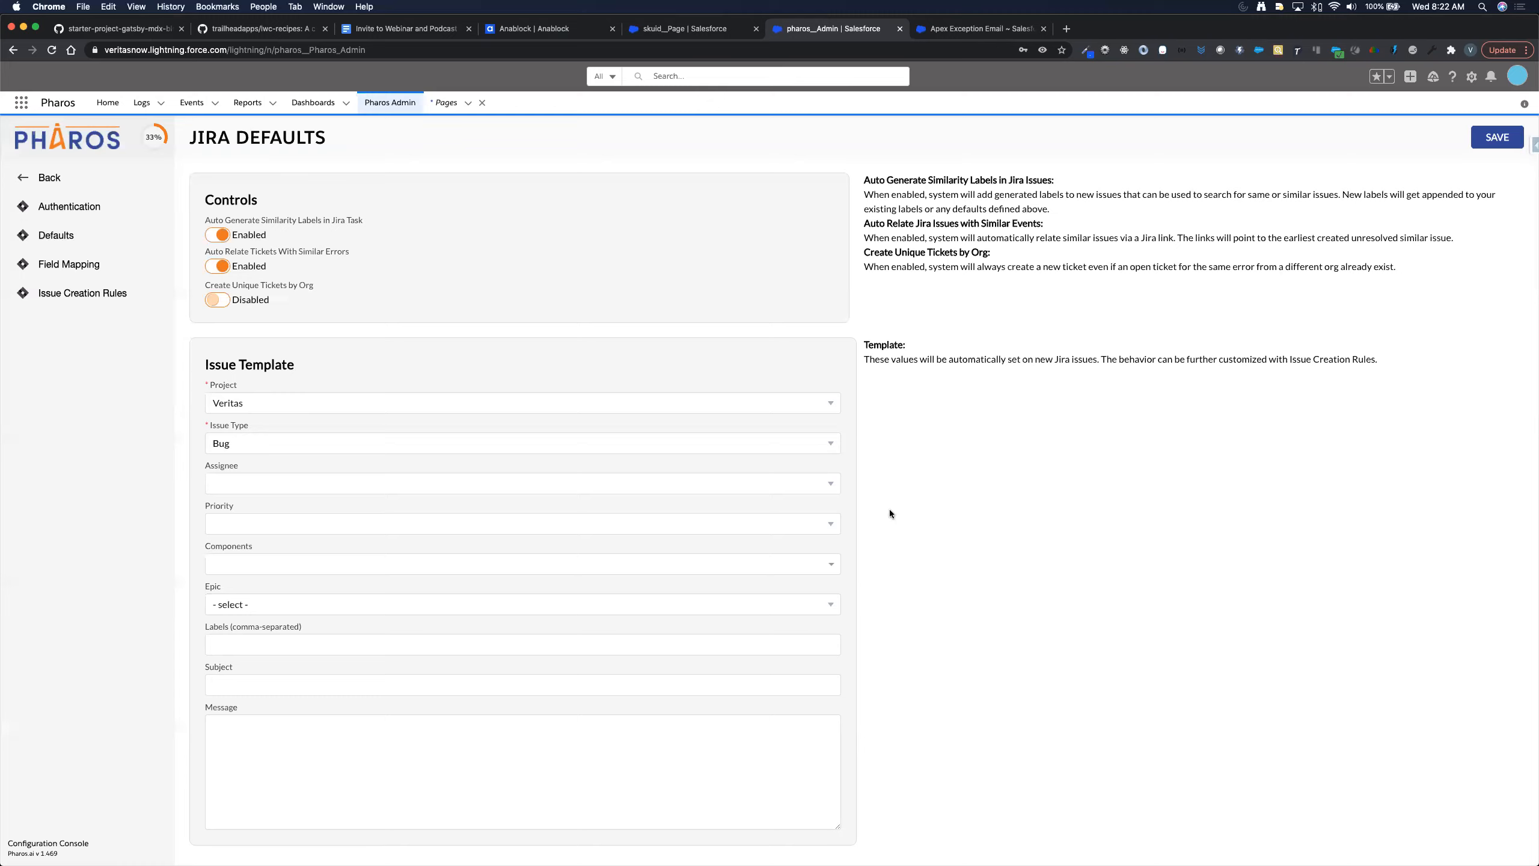
{"action": "left_click", "coordinate": [787, 483]}
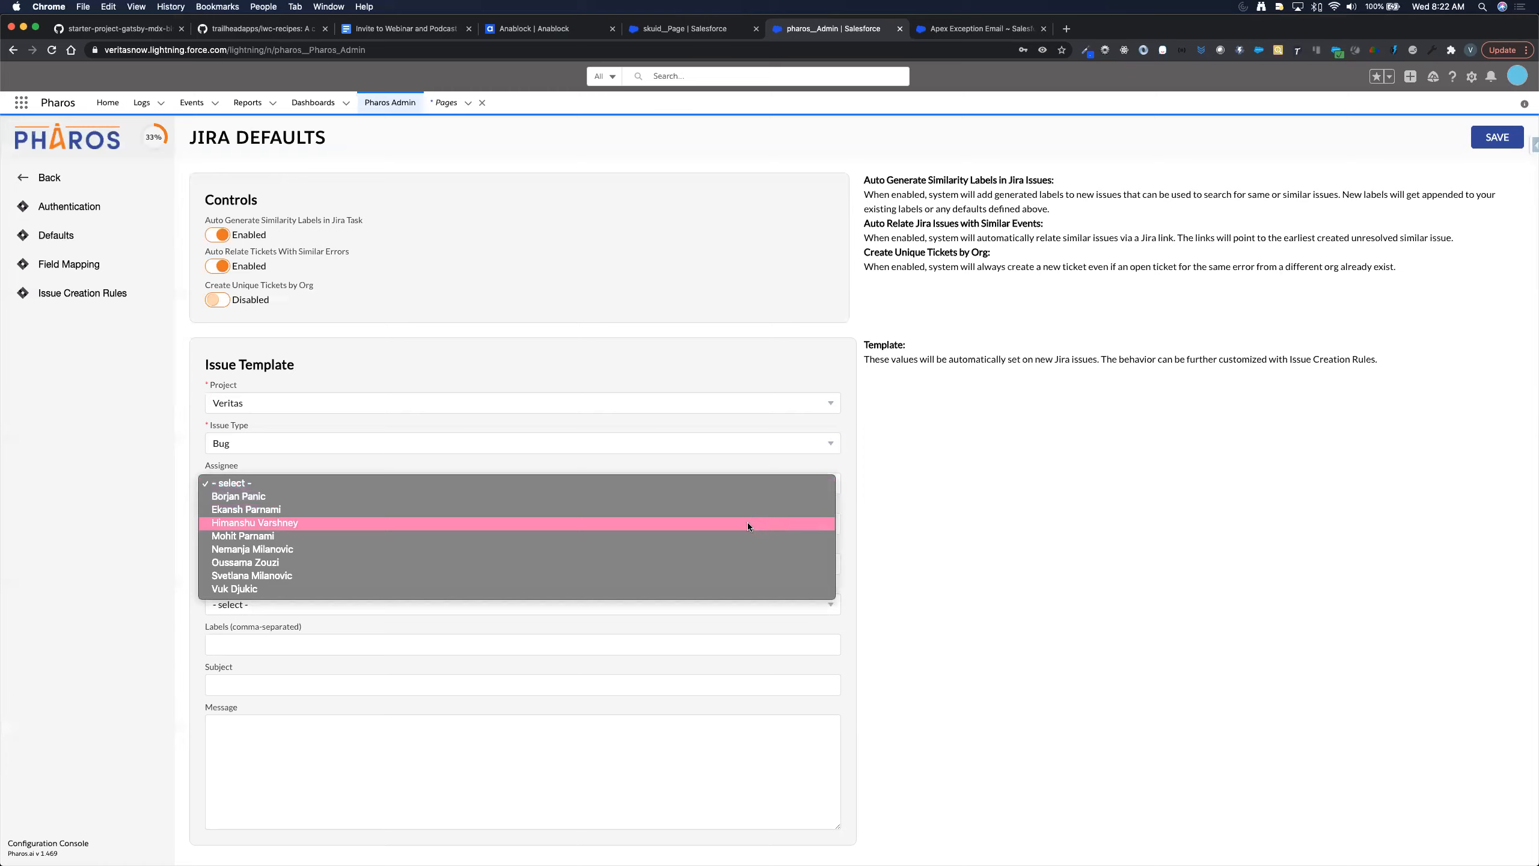
{"action": "left_click", "coordinate": [748, 523]}
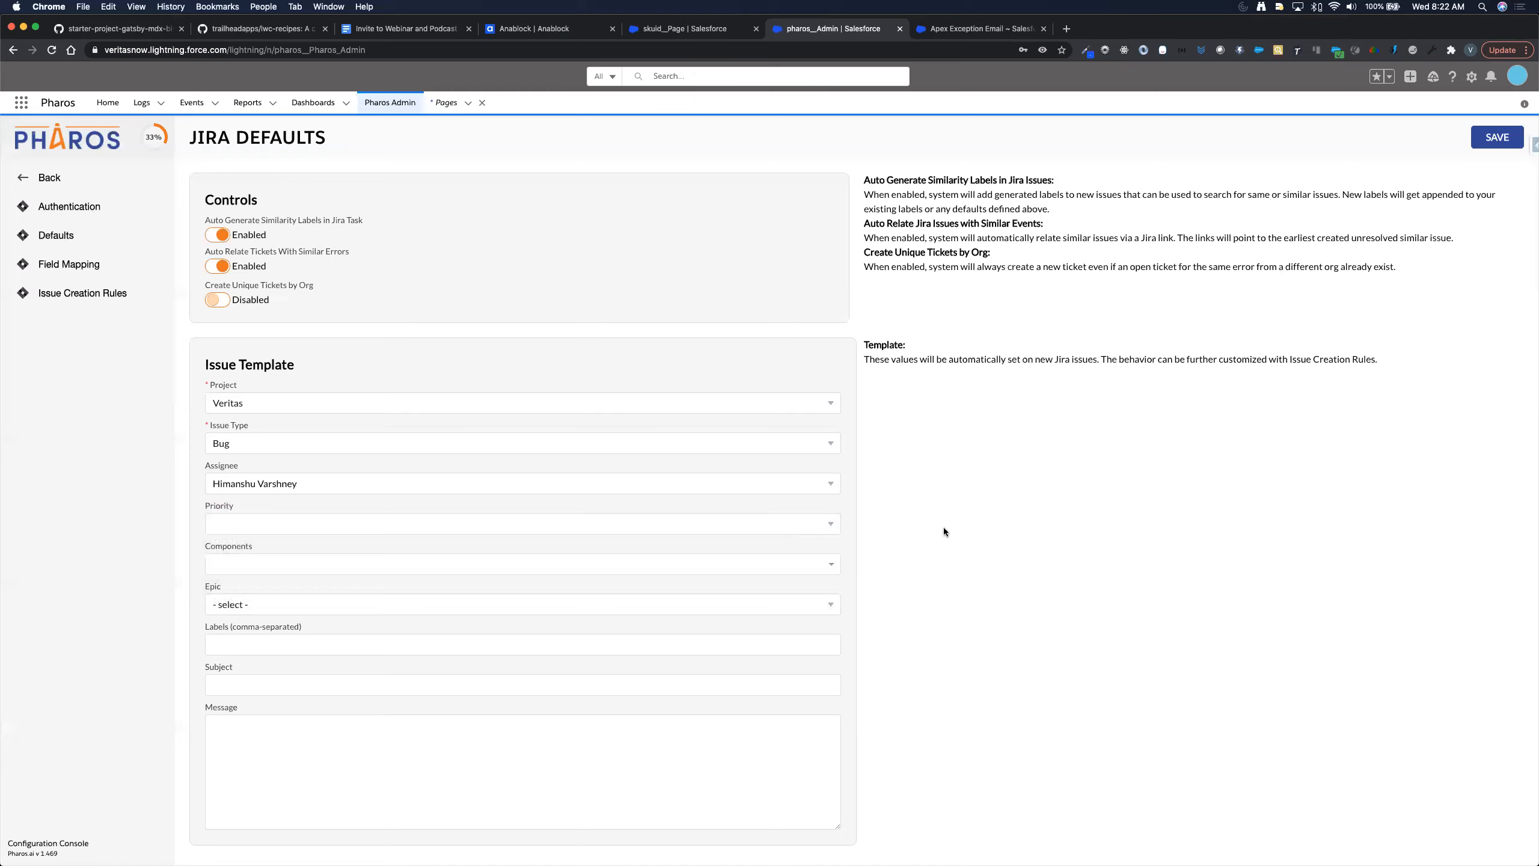
{"action": "left_click", "coordinate": [769, 522]}
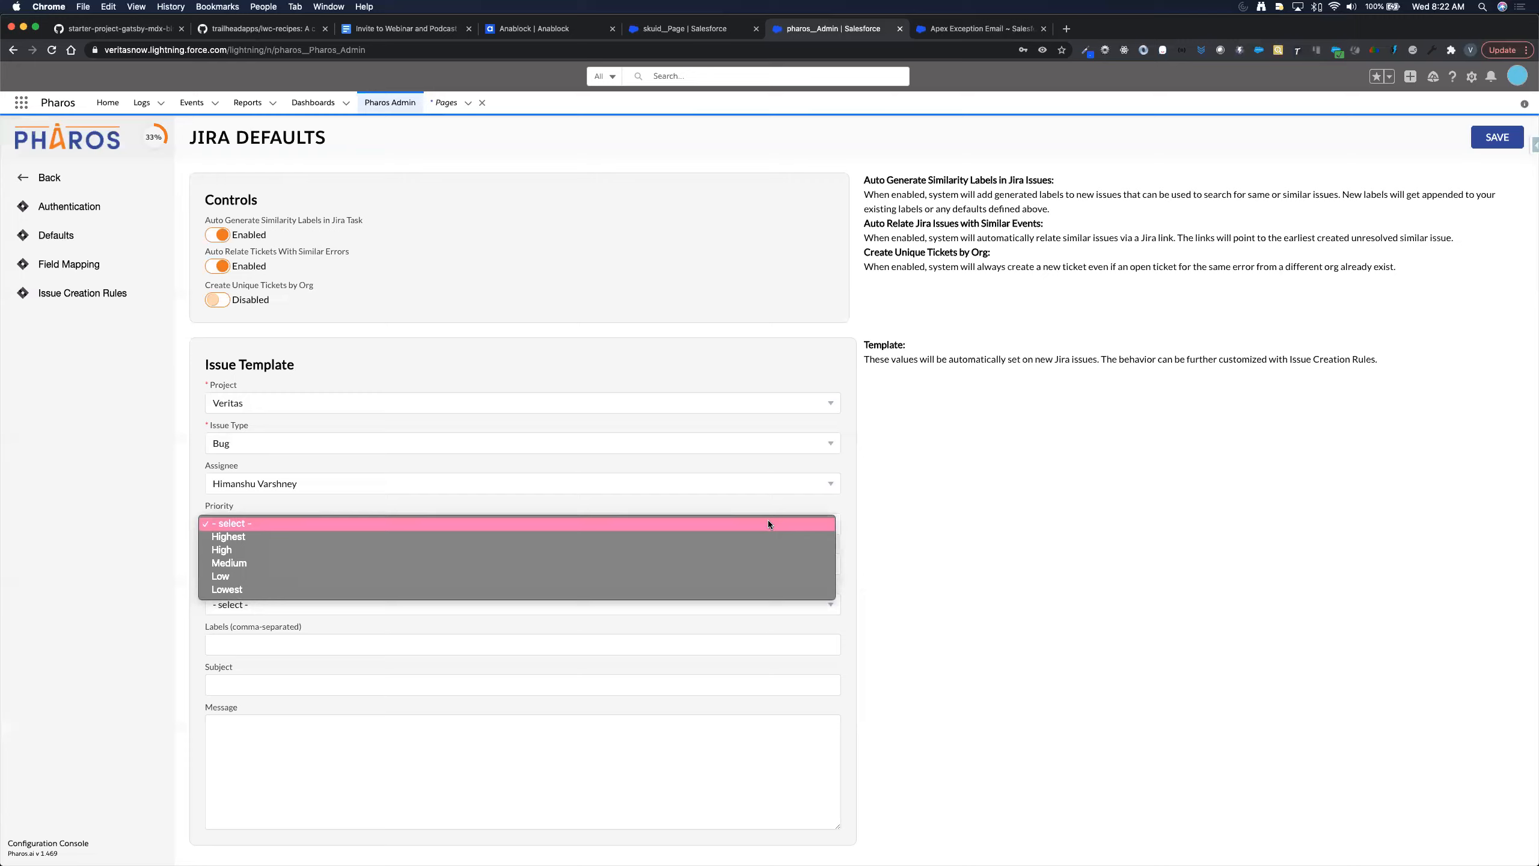
{"action": "left_click", "coordinate": [768, 563]}
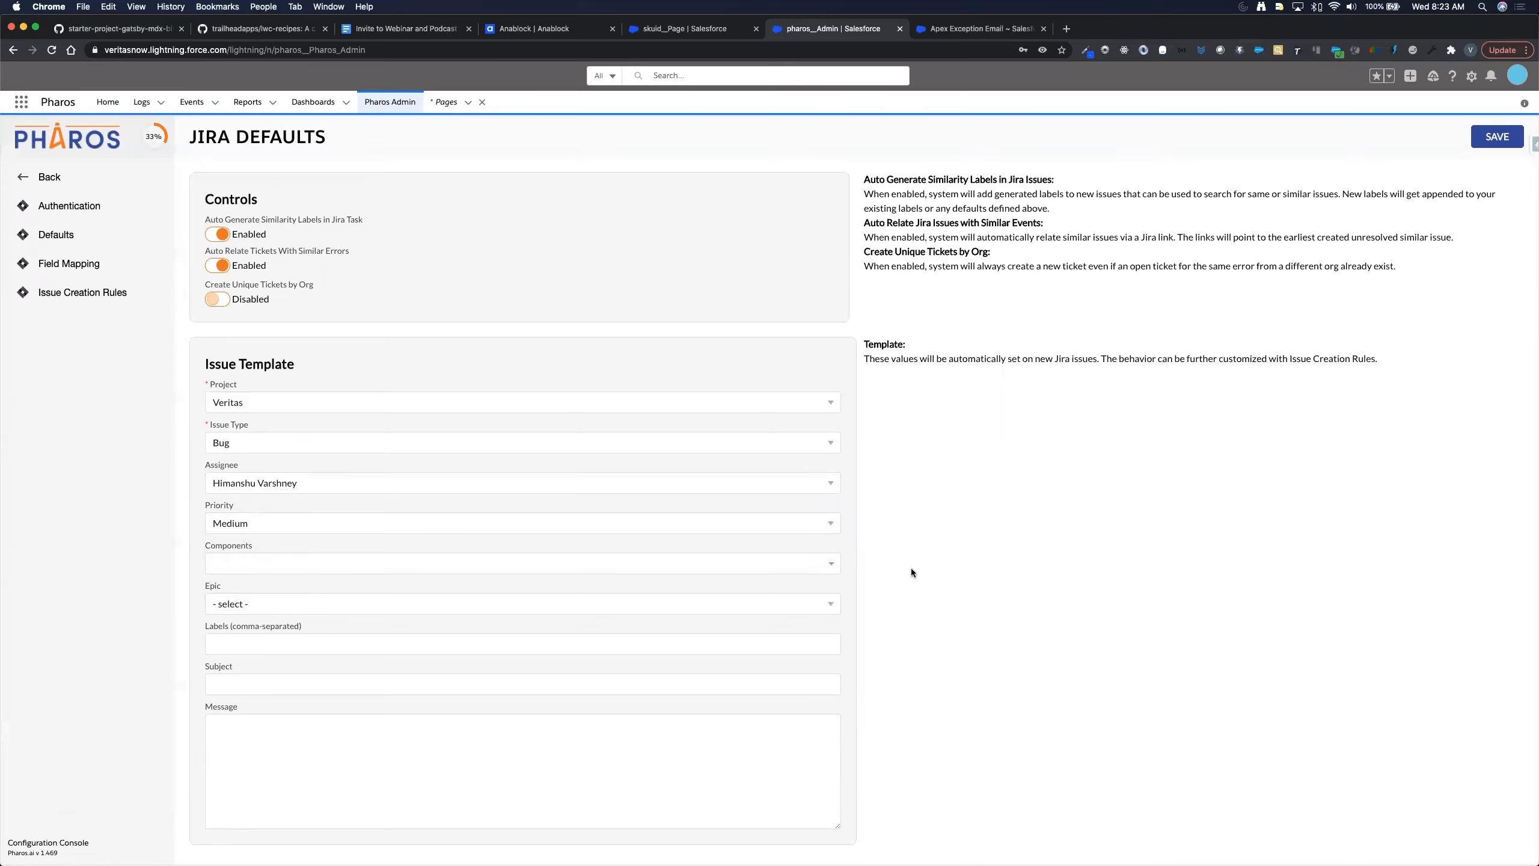
{"action": "left_click", "coordinate": [801, 564]}
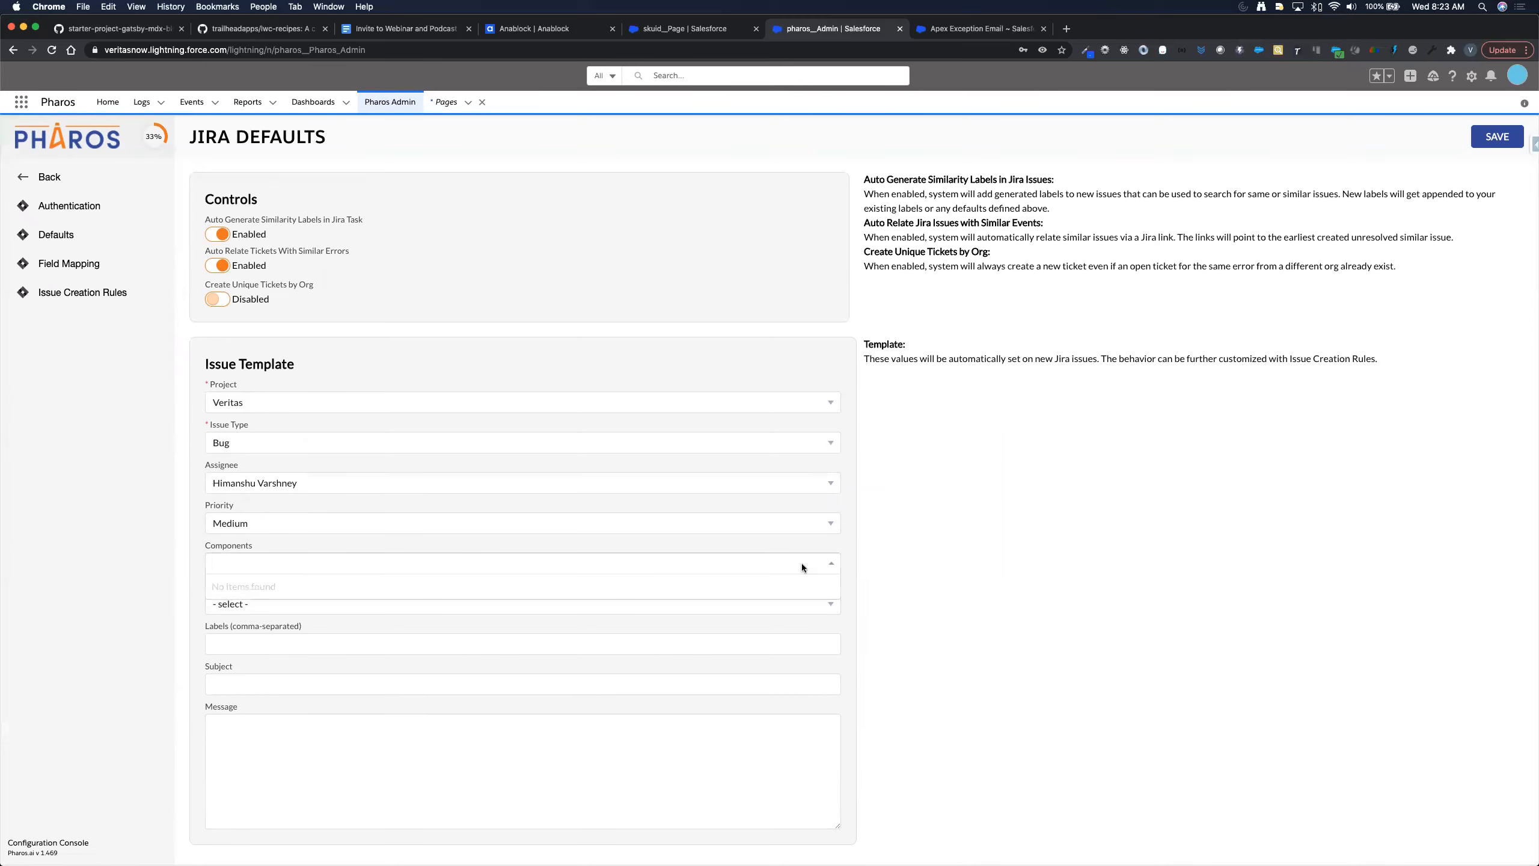
{"action": "left_click", "coordinate": [914, 567]}
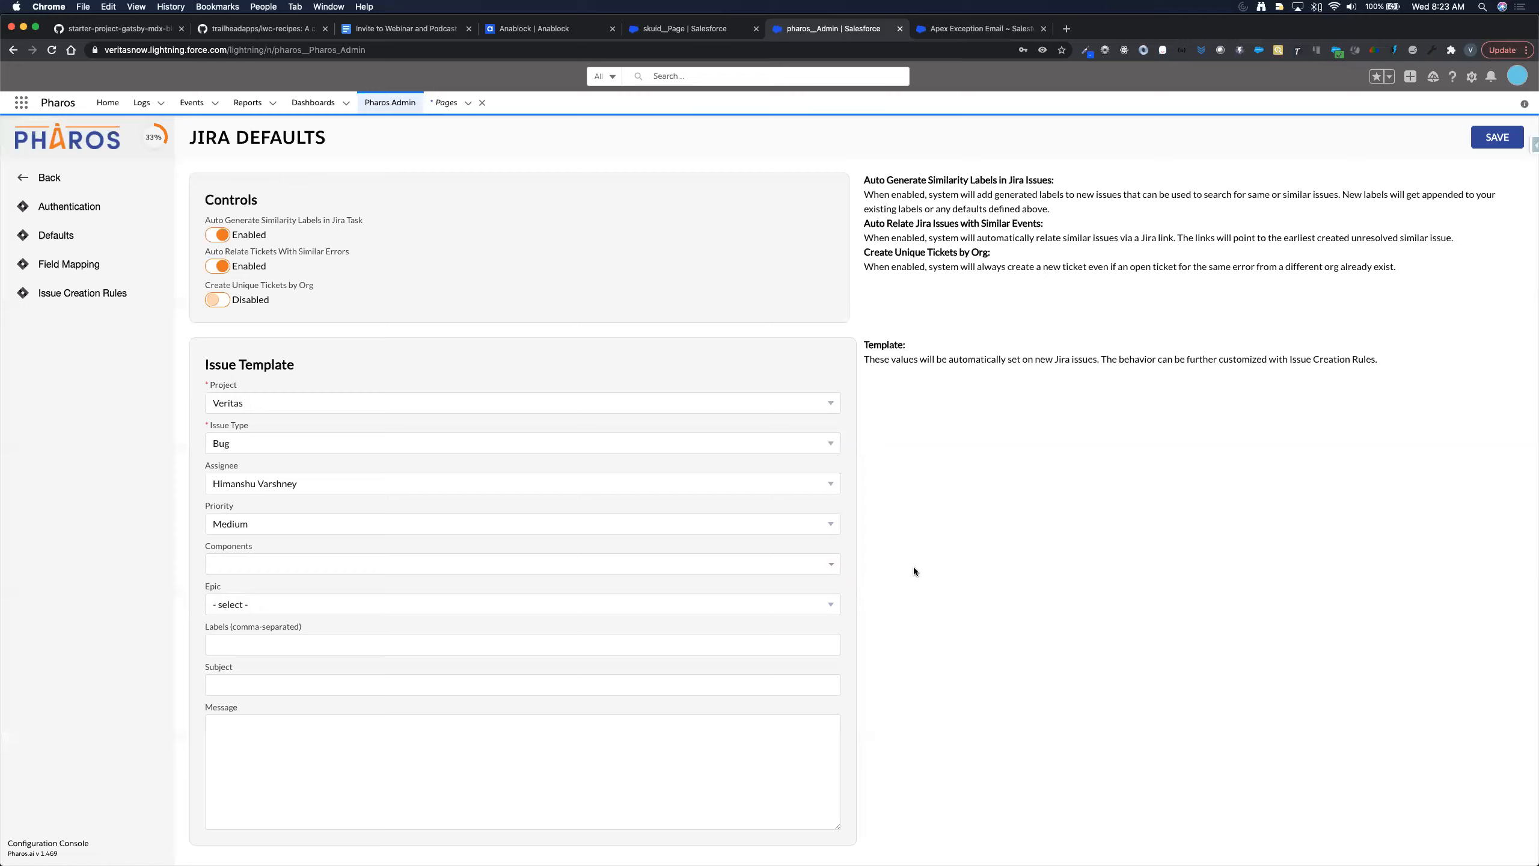
{"action": "left_click", "coordinate": [794, 603]}
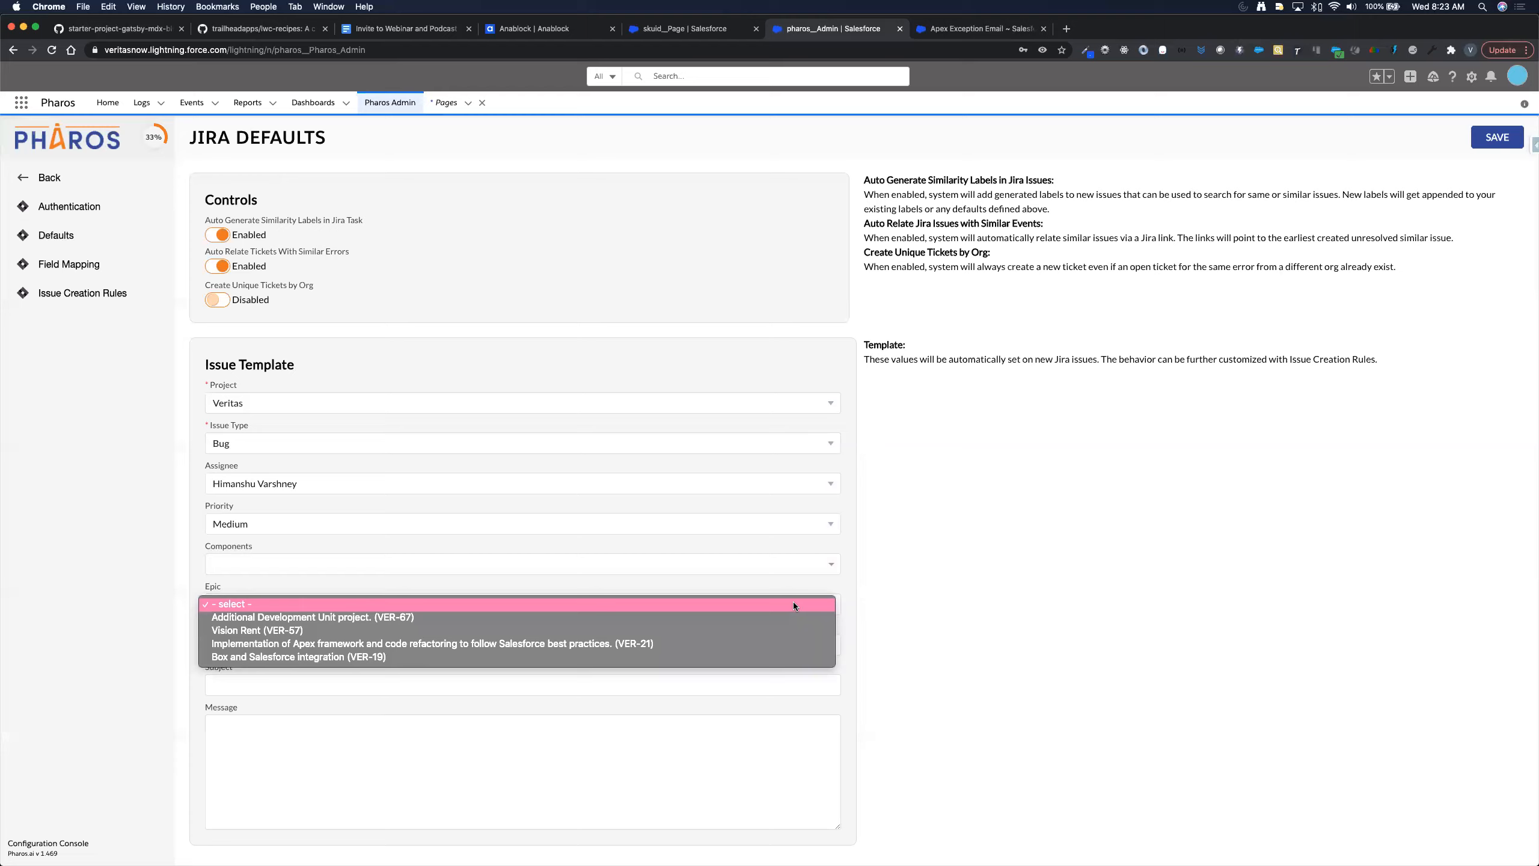
{"action": "left_click", "coordinate": [931, 593]}
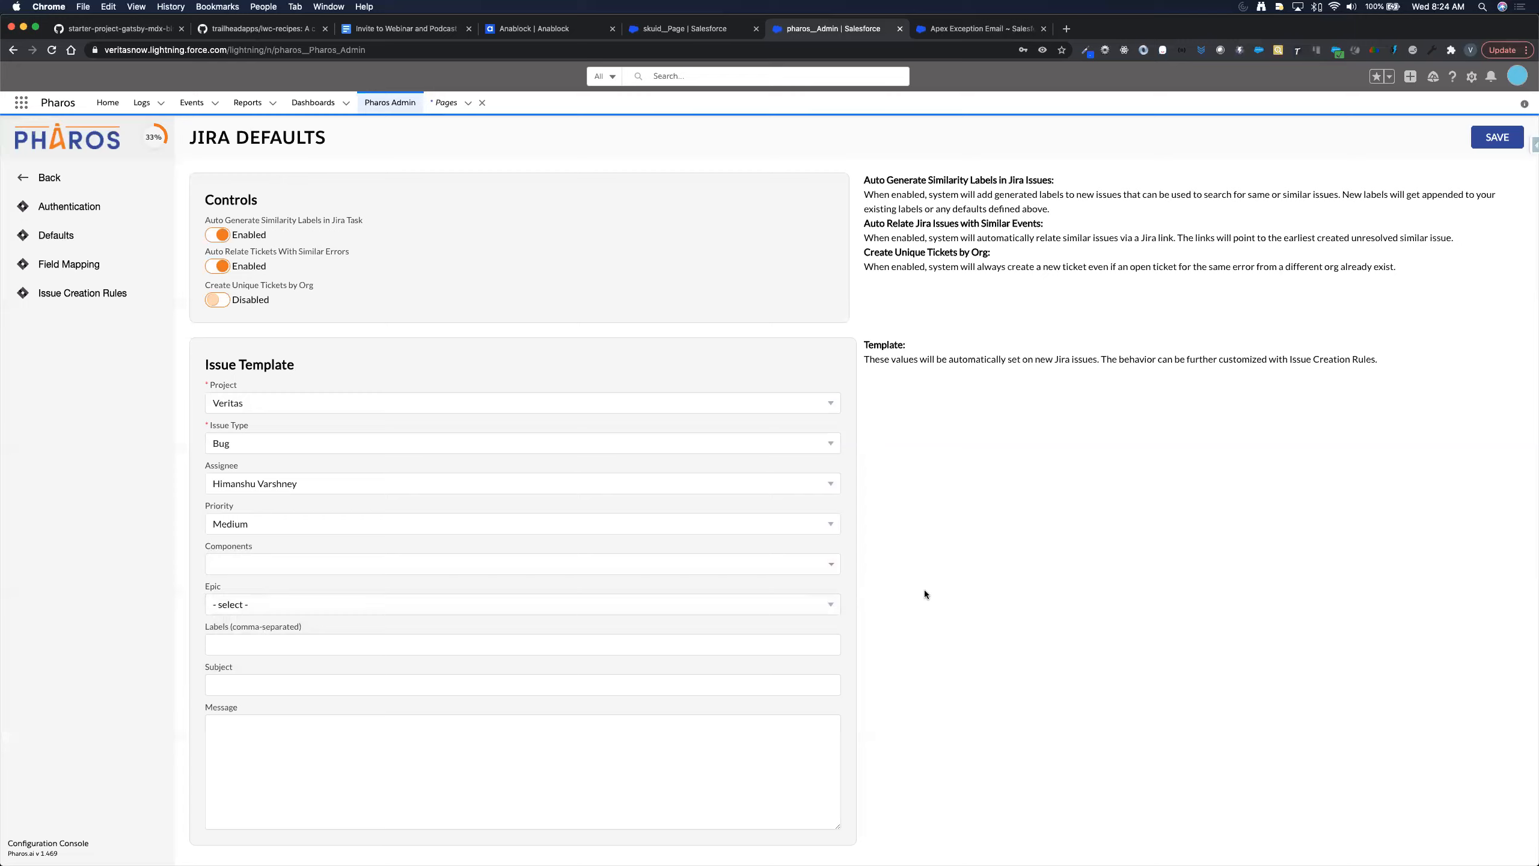
- Enter 'Veritas Production - Pharos' as the default Jira issue label
{"action": "left_click", "coordinate": [642, 650]}
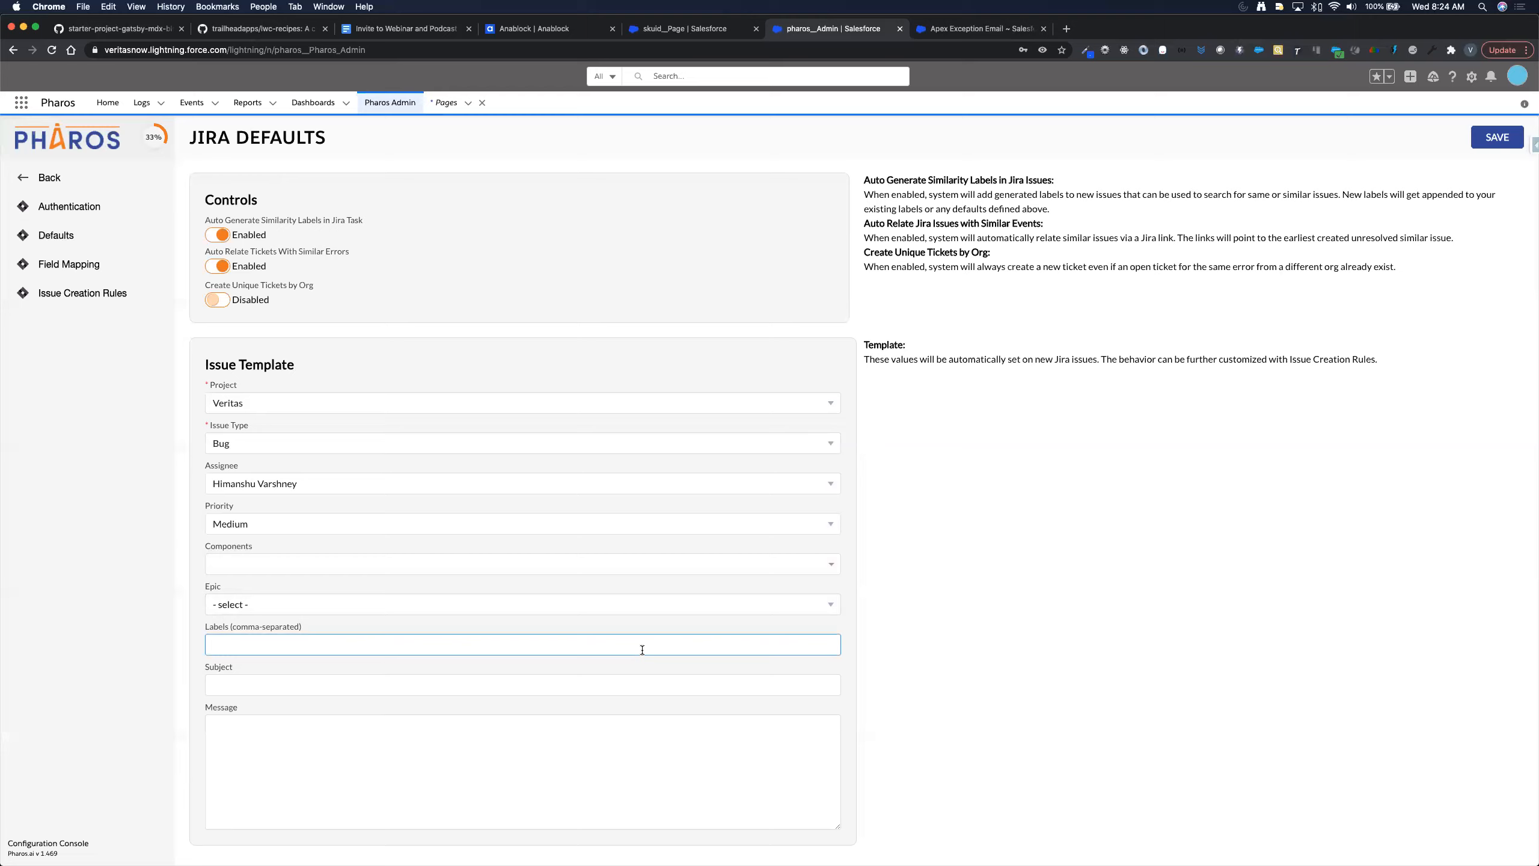
{"action": "type", "text": "Veritas Pharos"}
{"action": "type", "text": "P"}
{"action": "key", "text": "BackSpace"}
{"action": "type", "text": "prod"}
{"action": "key", "text": "BackSpace"}
{"action": "key", "text": "BackSpace"}
{"action": "key", "text": "BackSpace"}
{"action": "key", "text": "BackSpace"}
{"action": "type", "text": "Peoduc"}
{"action": "key", "text": "BackSpace"}
{"action": "key", "text": "BackSpace"}
{"action": "key", "text": "BackSpace"}
{"action": "key", "text": "BackSpace"}
{"action": "key", "text": "BackSpace"}
{"action": "type", "text": "roduction -"}
- Save the Jira defaults and go to the Field Mapping page
{"action": "left_click", "coordinate": [213, 685]}
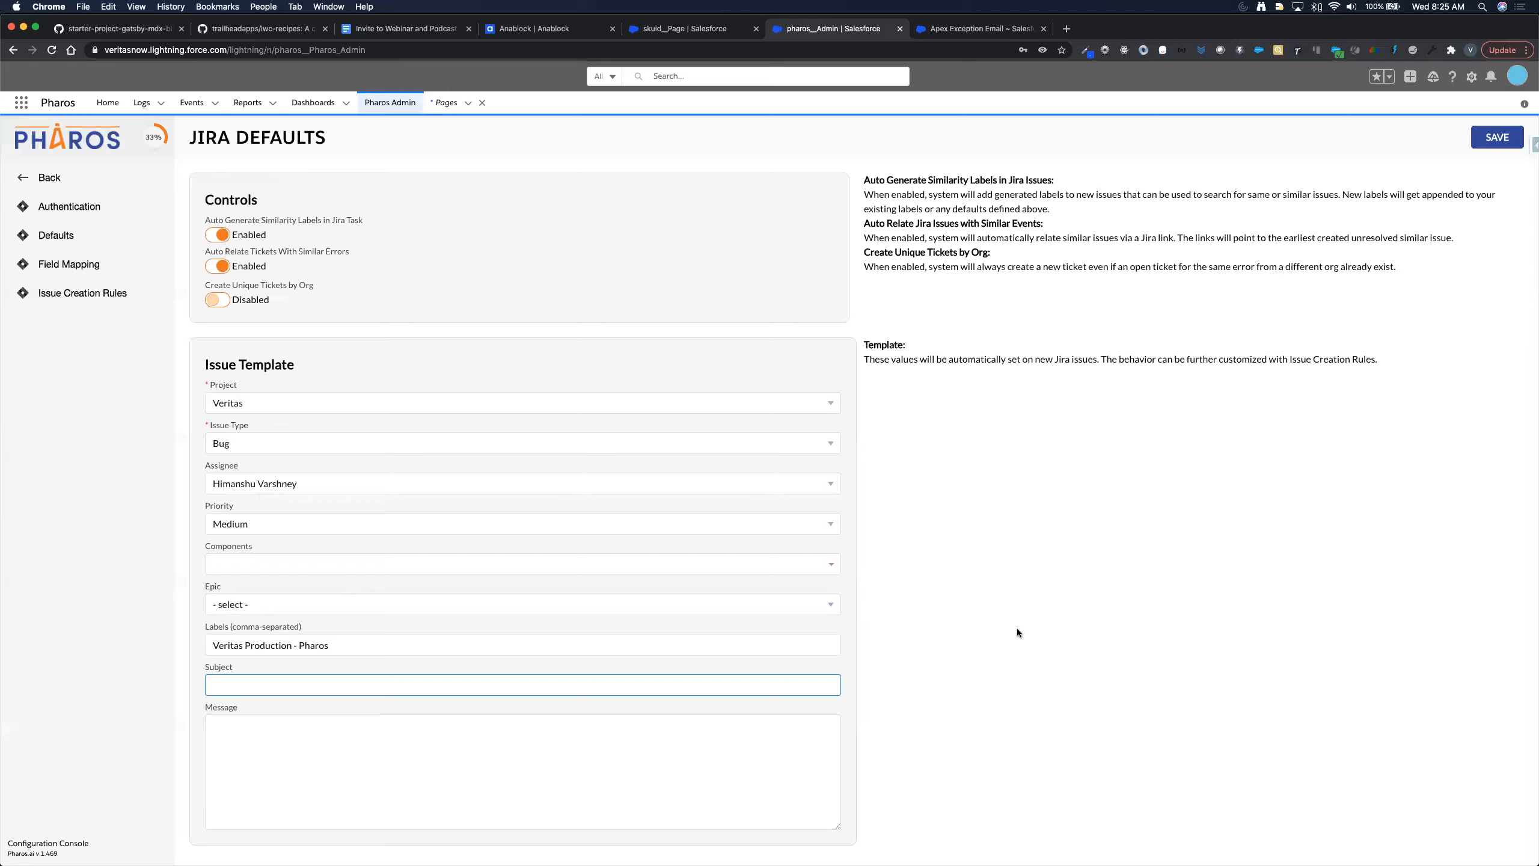
{"action": "left_click", "coordinate": [1487, 143]}
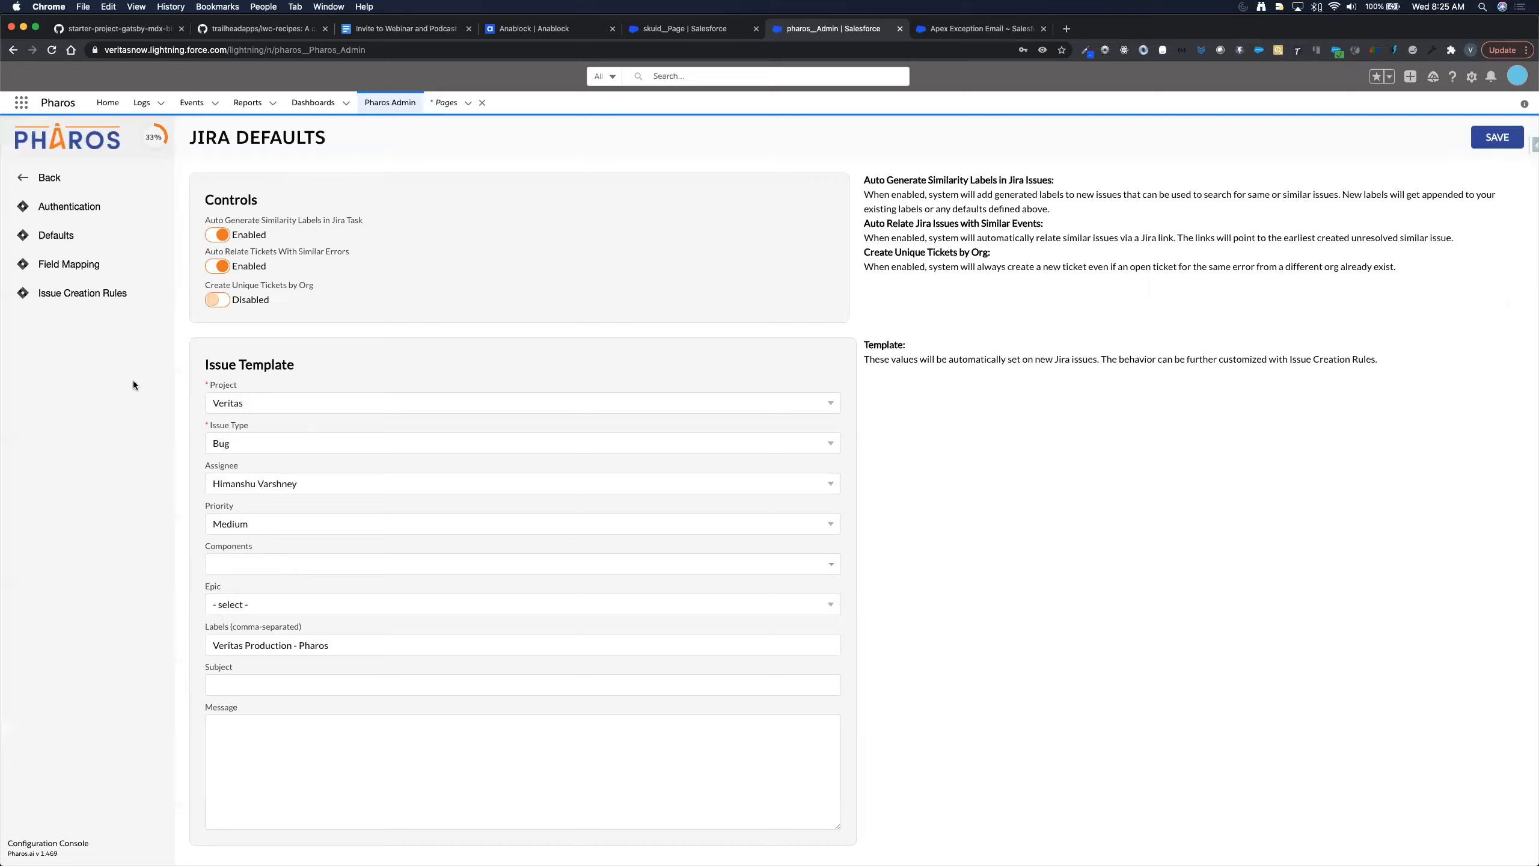
{"action": "left_click", "coordinate": [61, 262]}
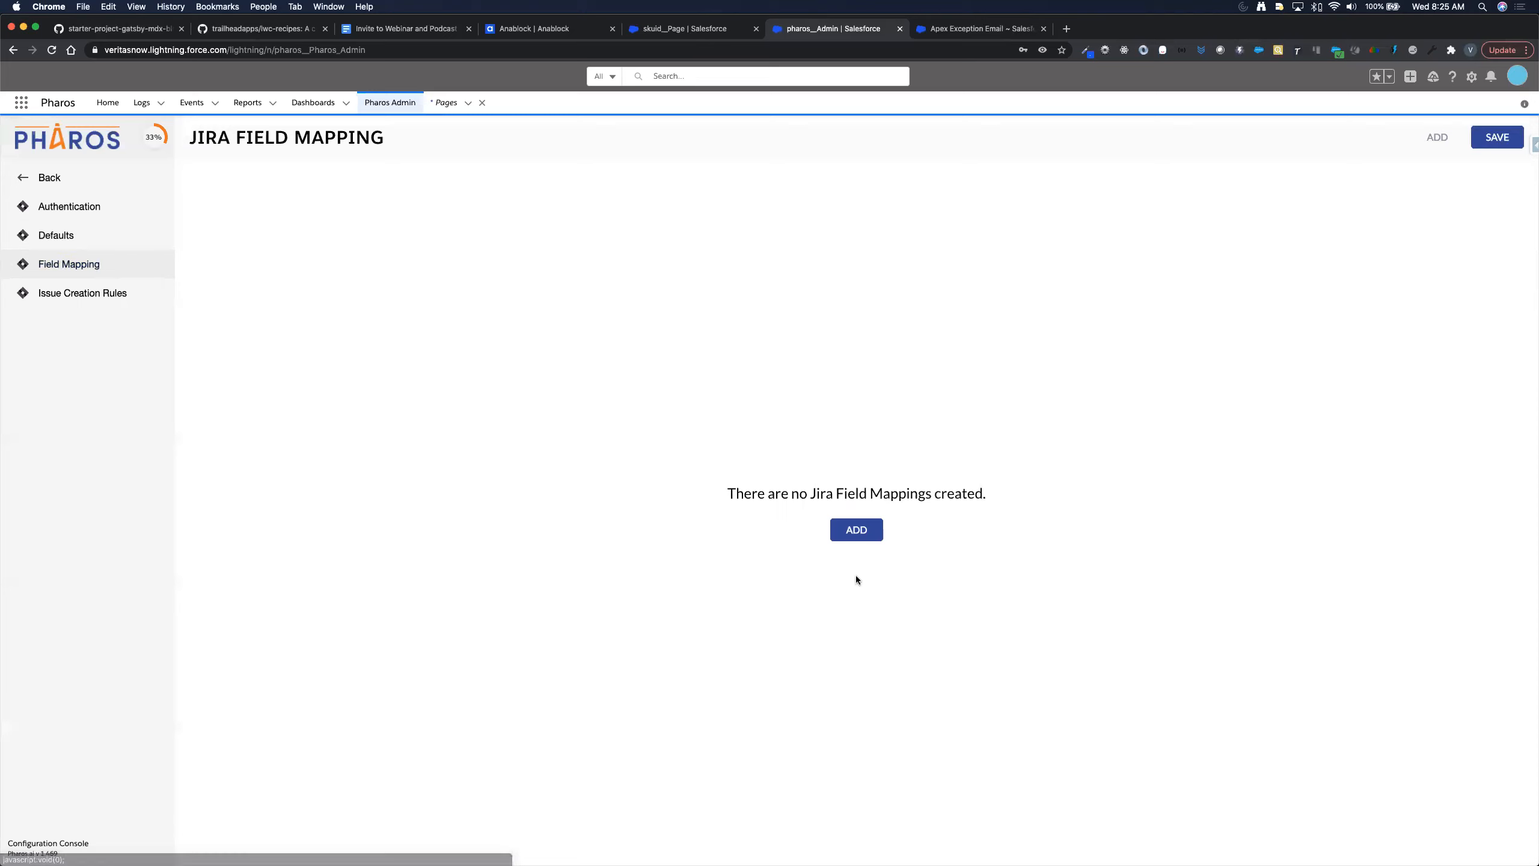
- Add a blank mapping row and look through the Jira and Salesforce field lists
{"action": "left_click", "coordinate": [857, 529]}
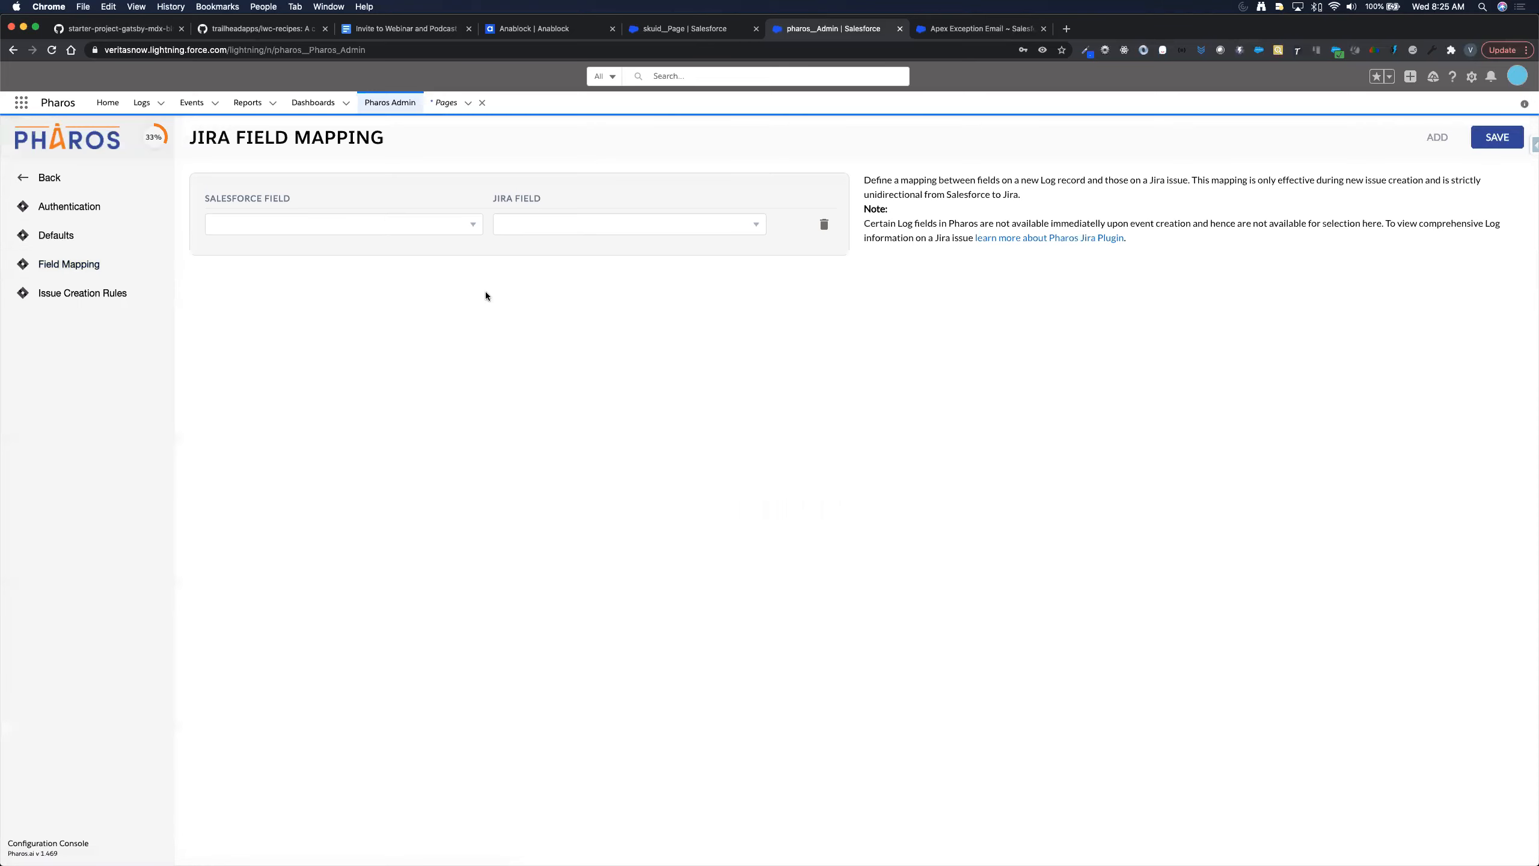
{"action": "left_click", "coordinate": [617, 225]}
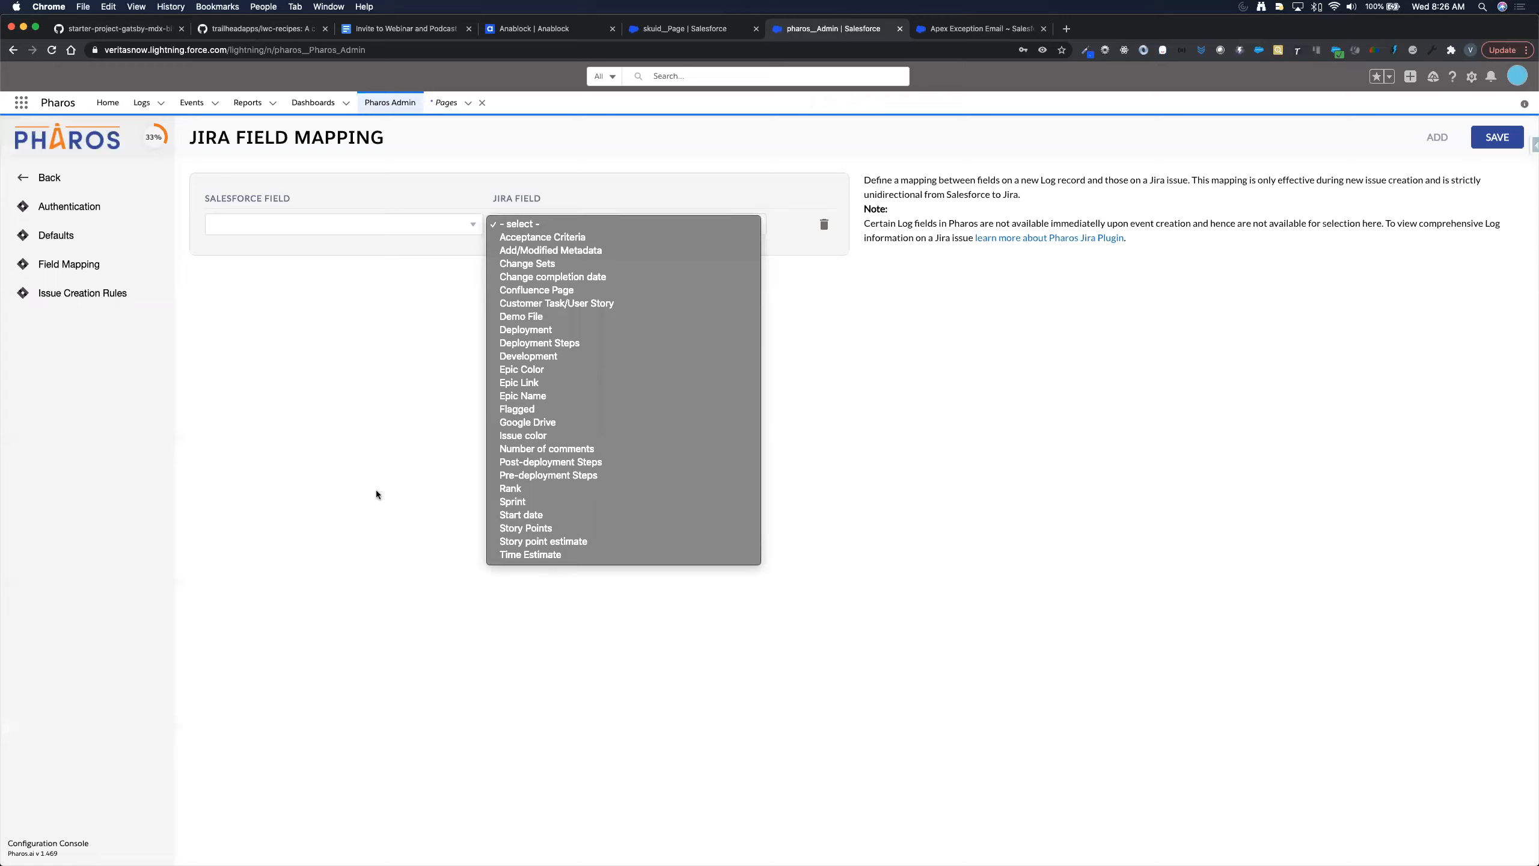
{"action": "left_click", "coordinate": [409, 230]}
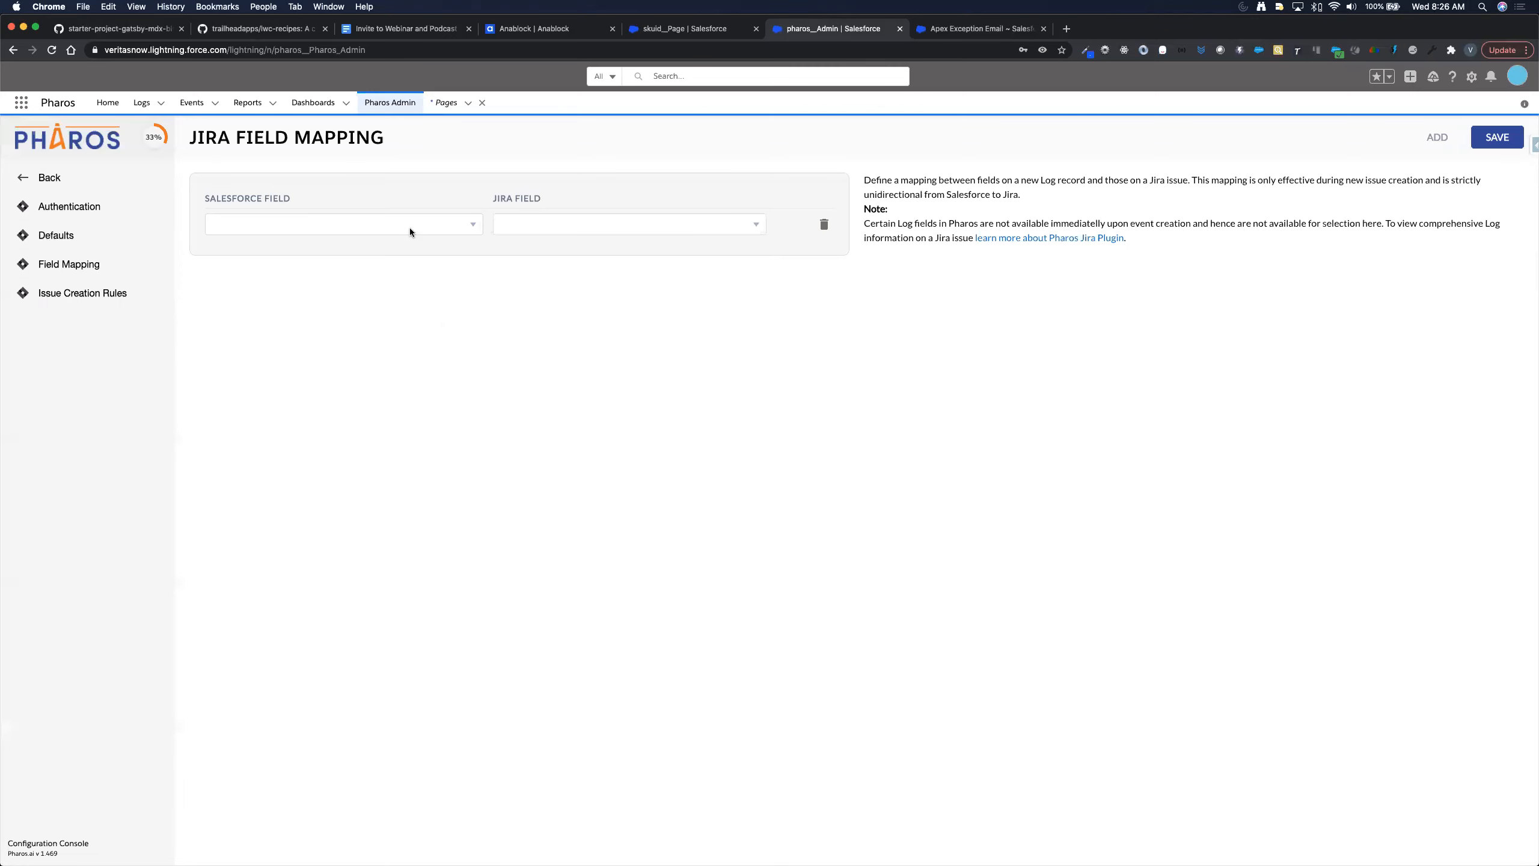
{"action": "left_click", "coordinate": [409, 227]}
- Browse the Salesforce log fields without choosing one, then delete the empty mapping row
{"action": "scroll", "coordinate": [340, 576], "scroll_direction": "down", "scroll_amount": 3}
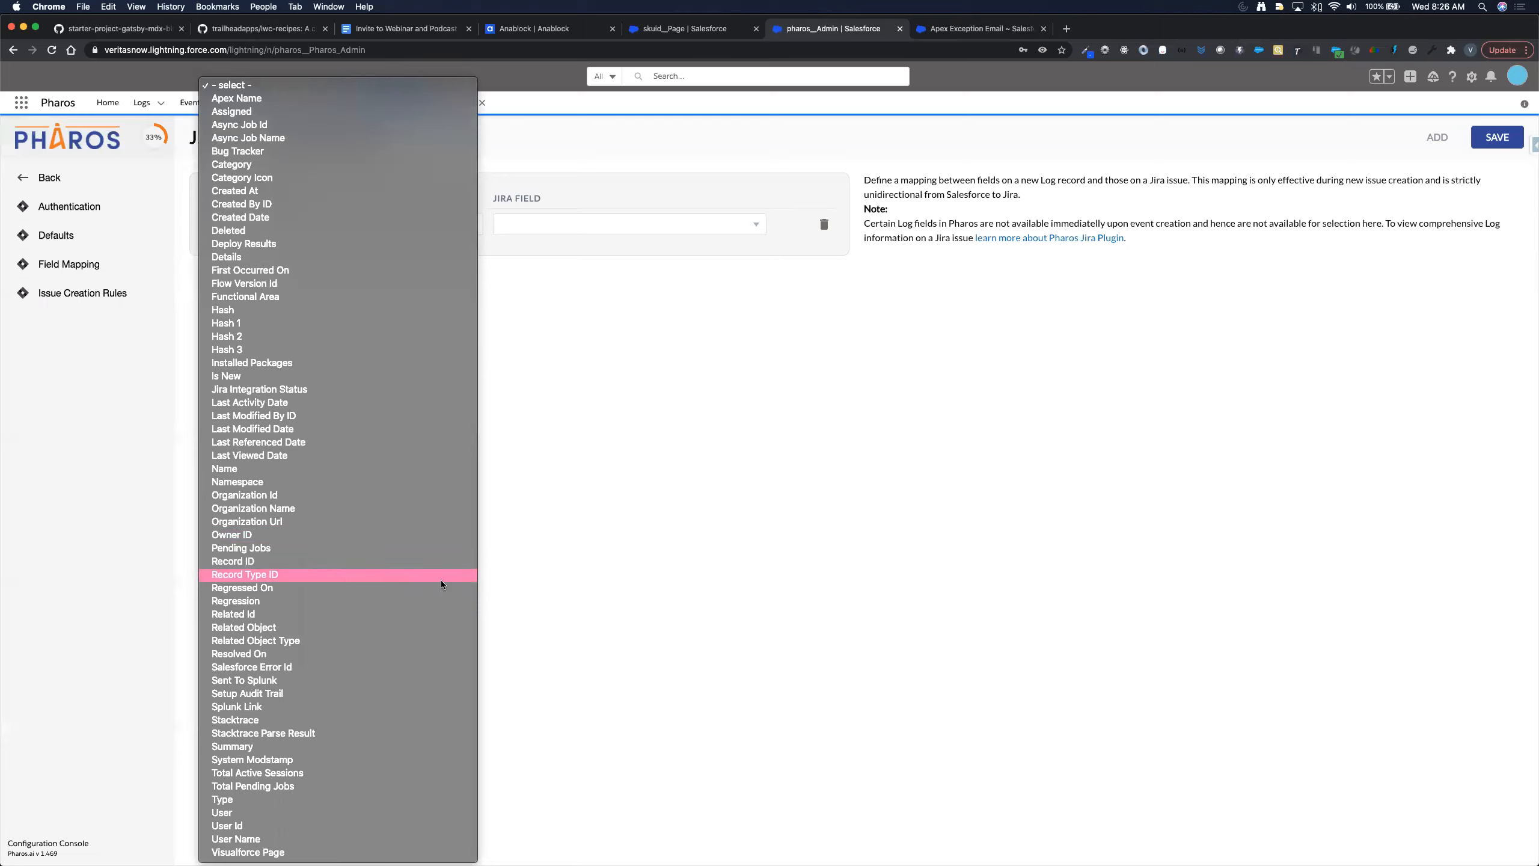
{"action": "left_click", "coordinate": [531, 536]}
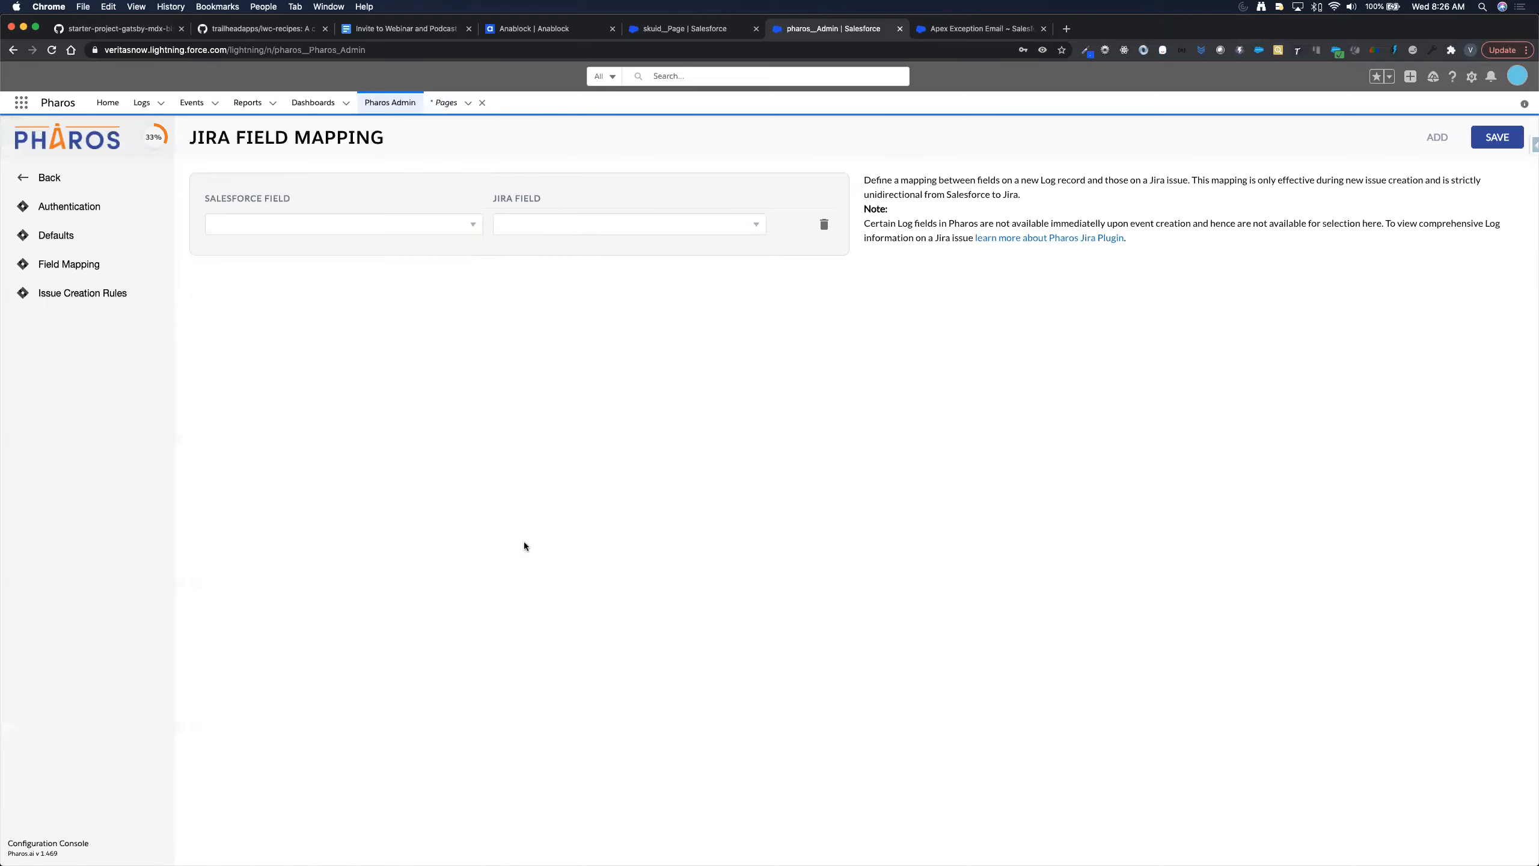
{"action": "left_click", "coordinate": [411, 229]}
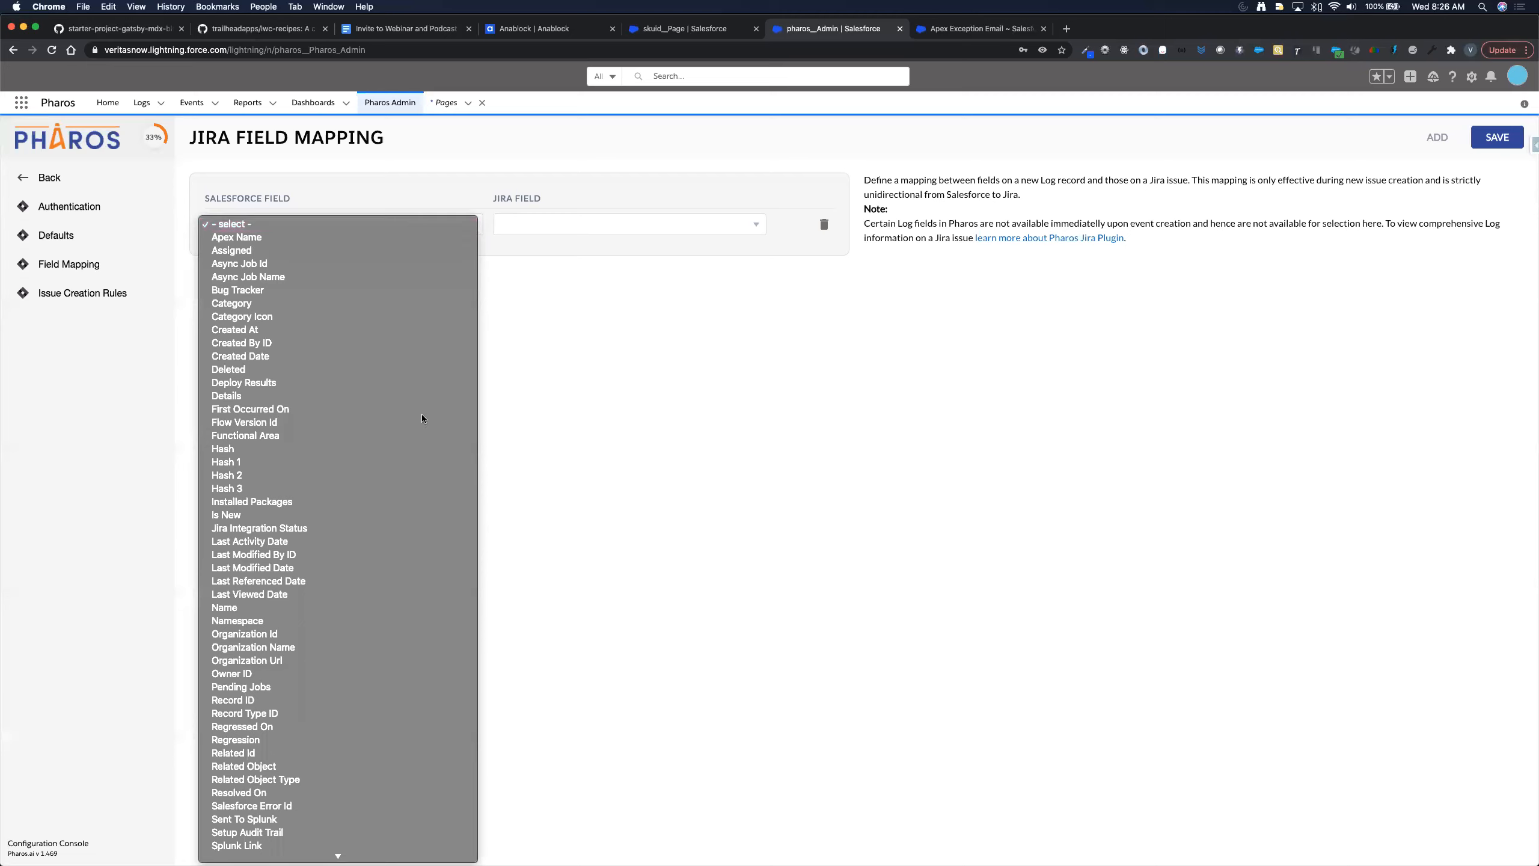
{"action": "scroll", "coordinate": [404, 501], "scroll_direction": "down", "scroll_amount": 3}
{"action": "scroll", "coordinate": [404, 501], "scroll_direction": "down", "scroll_amount": 1}
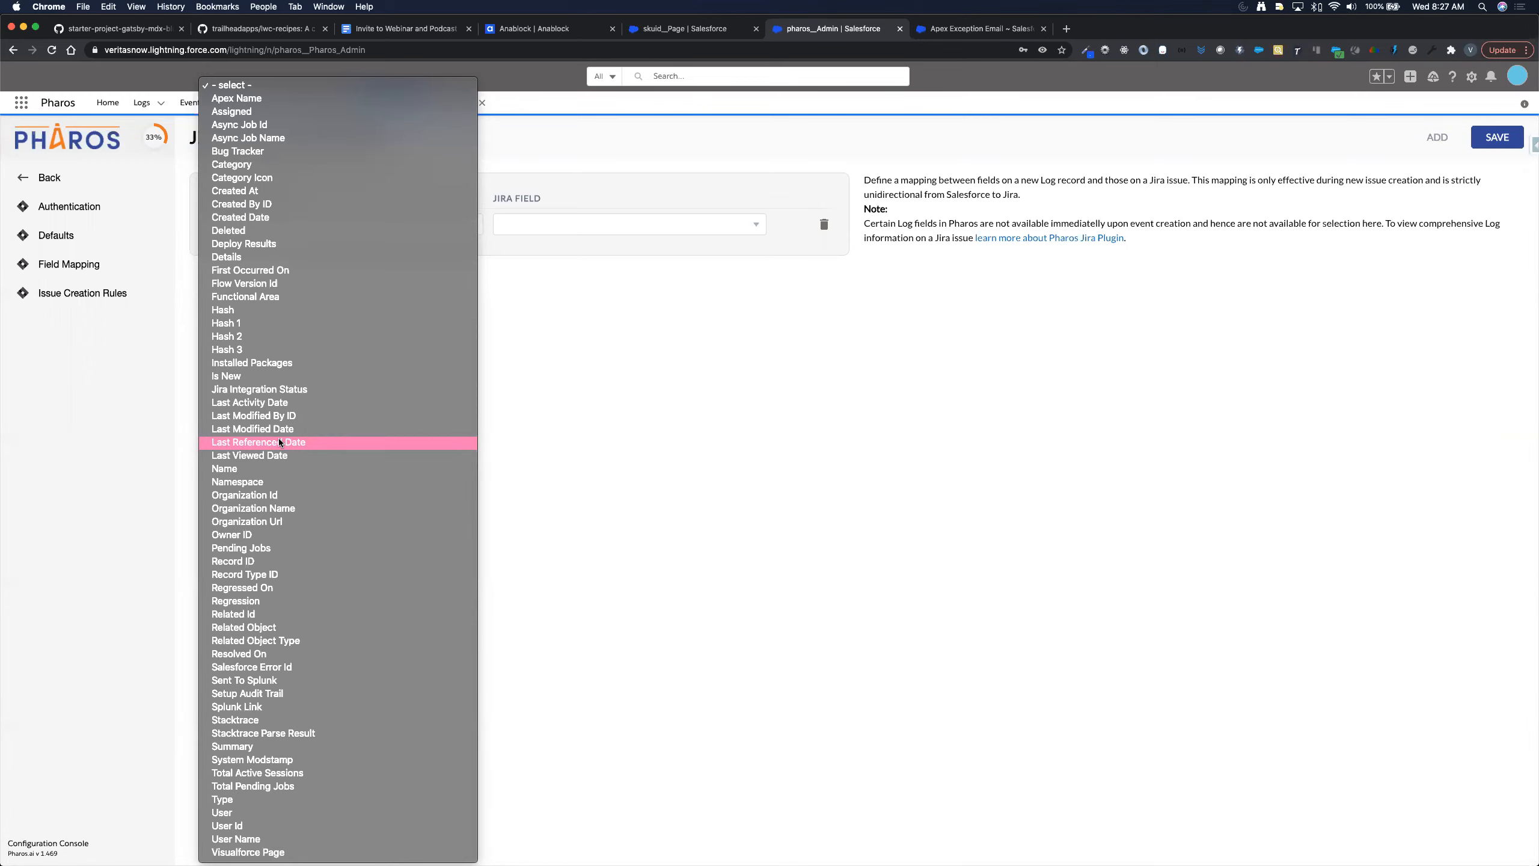
{"action": "left_click", "coordinate": [695, 549]}
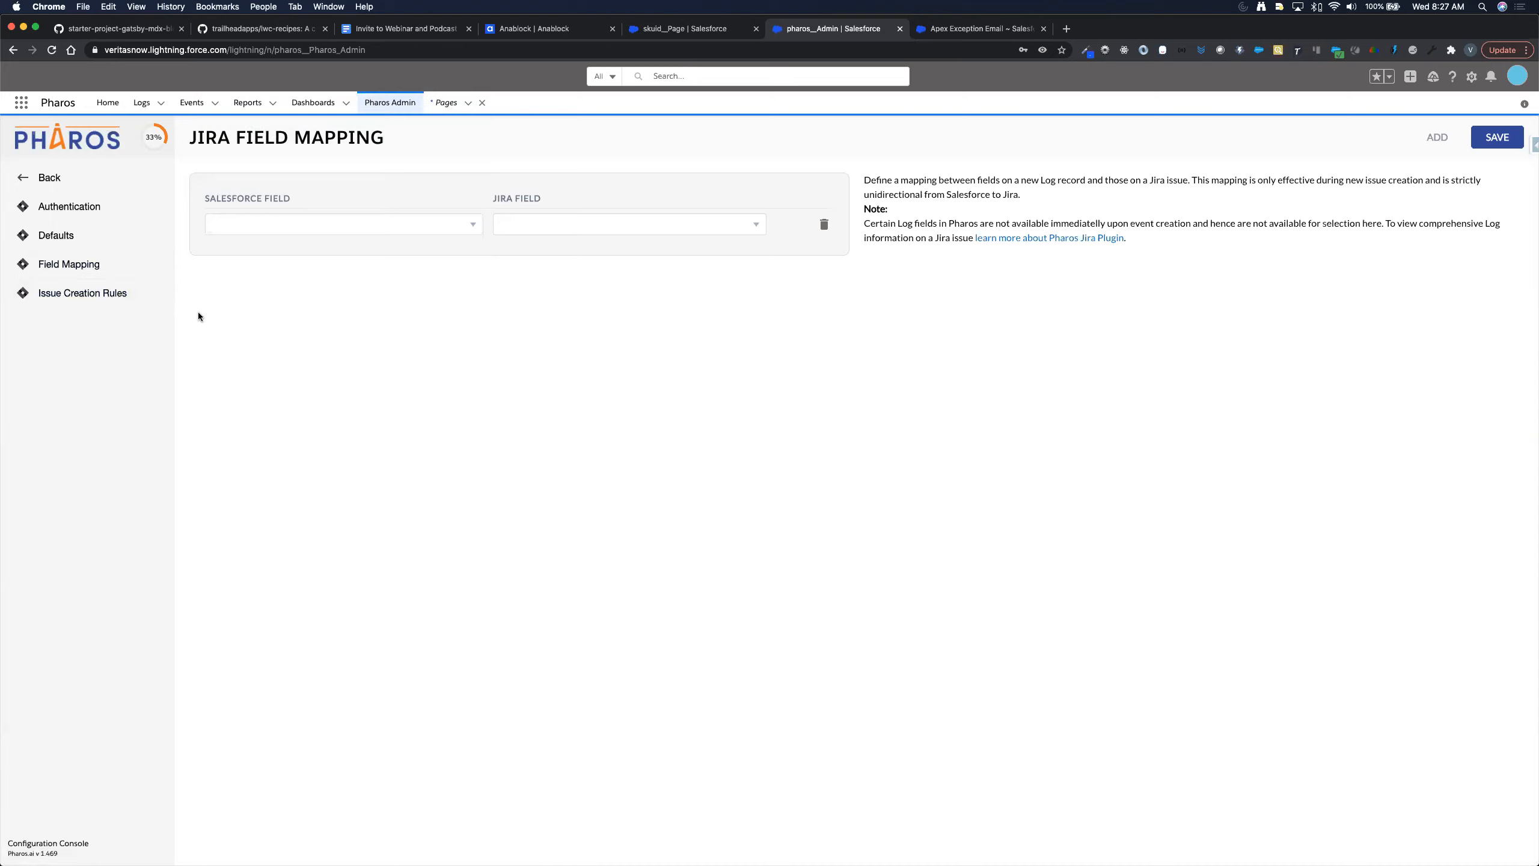
{"action": "left_click", "coordinate": [827, 223]}
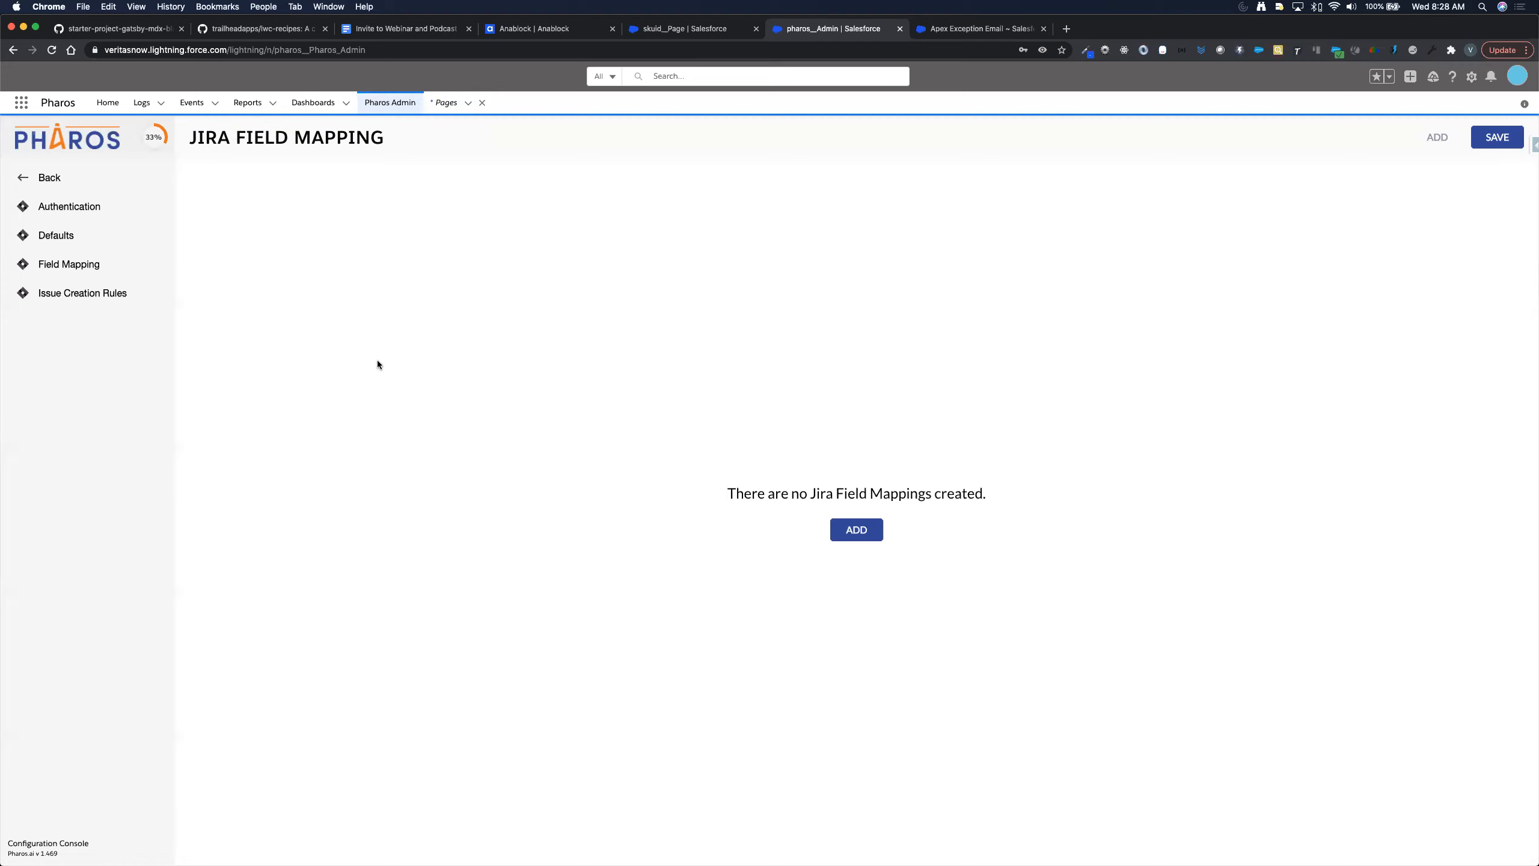
- Go to Issue Creation Rules and start a NEW rule form
{"action": "left_click", "coordinate": [85, 294]}
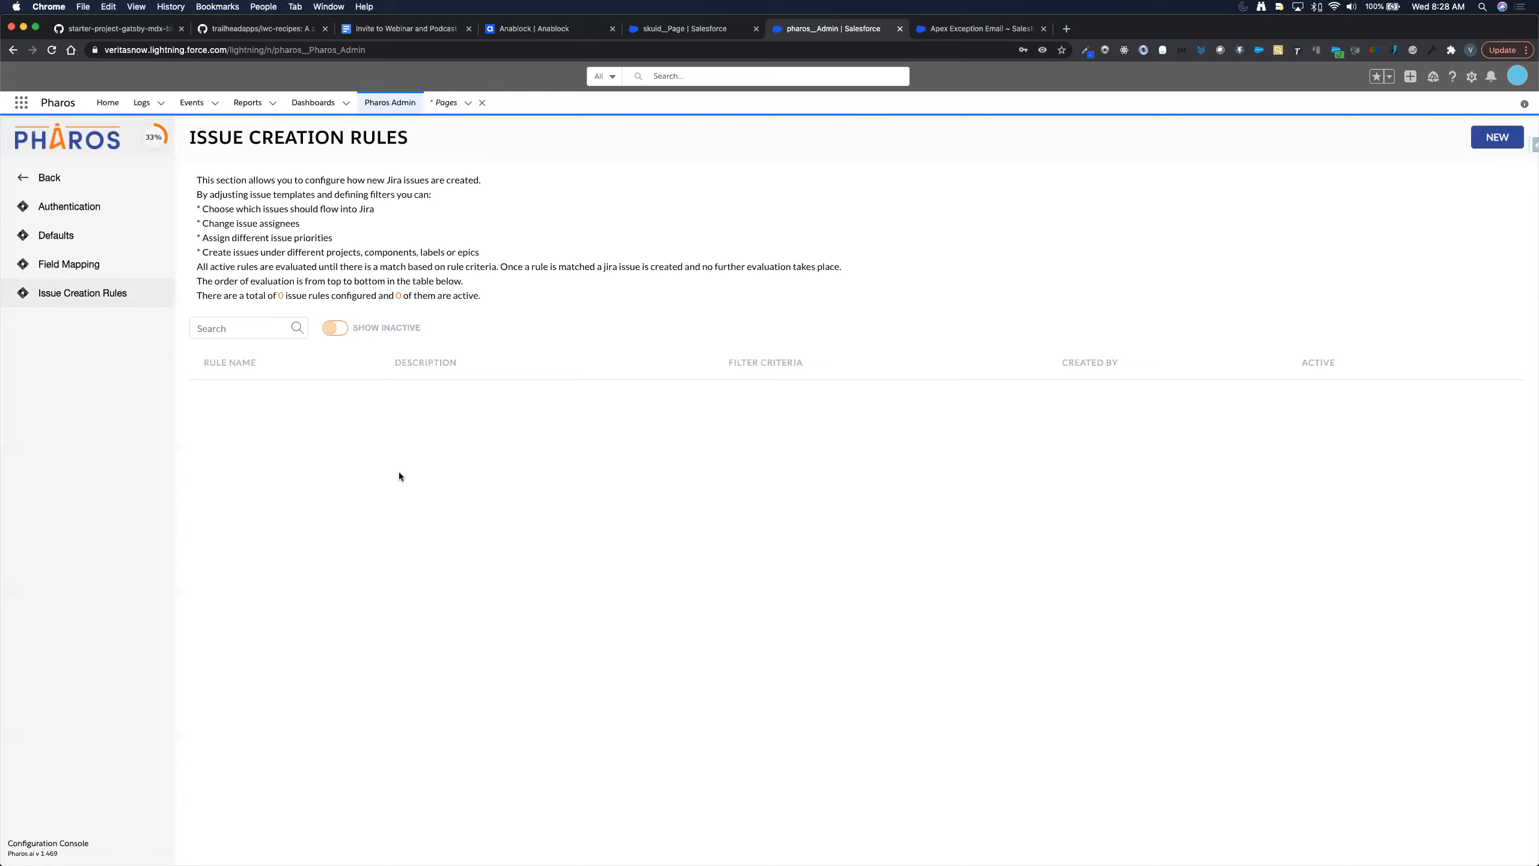
{"action": "left_click", "coordinate": [1491, 139]}
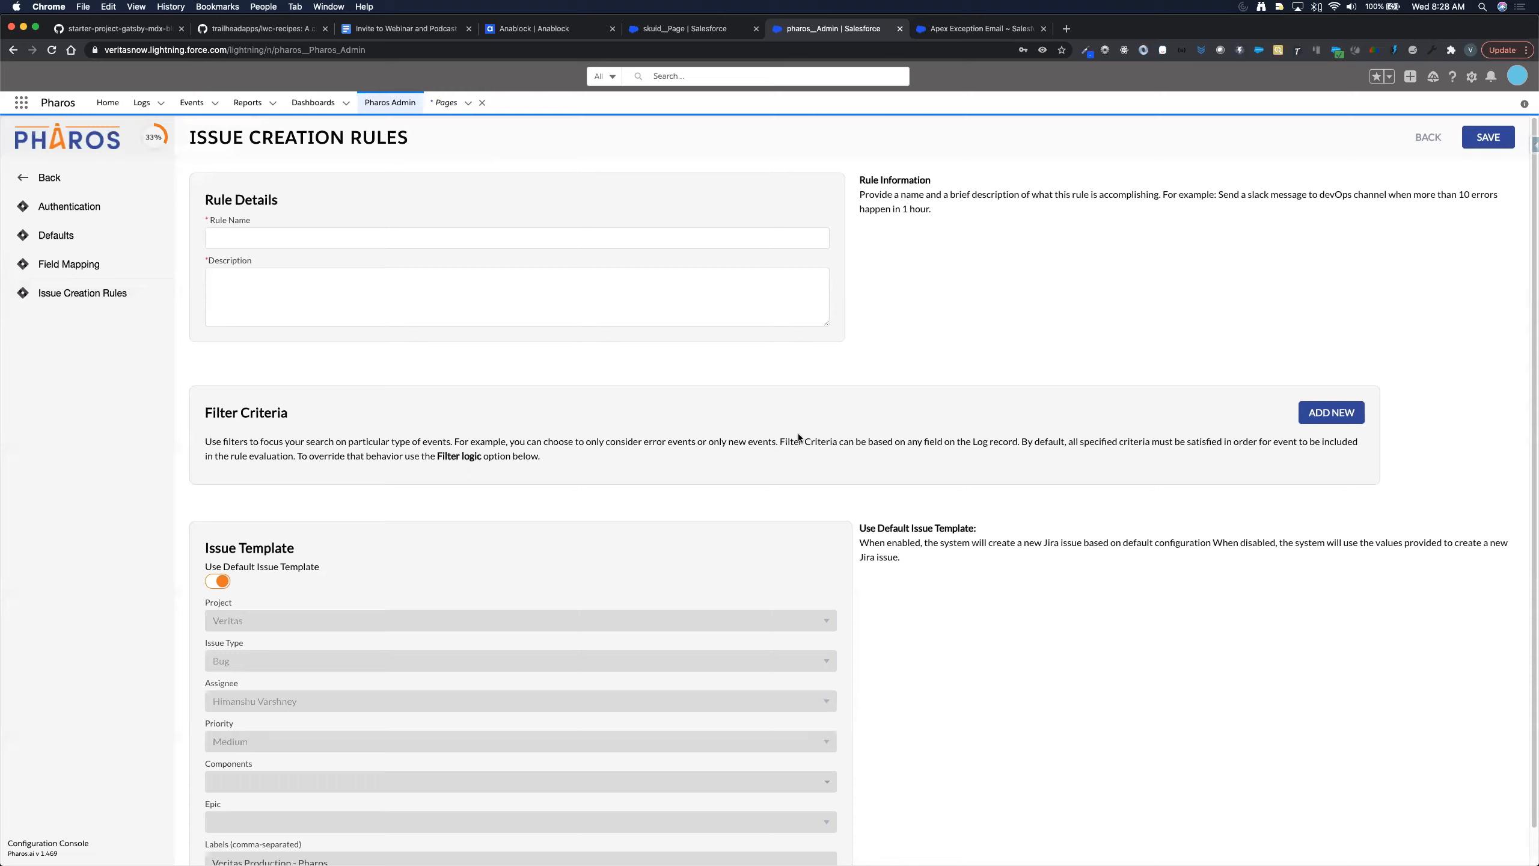
- Name the rule 'All New Errors' with description 'Every new errors gets logged into Jira.'
{"action": "left_click", "coordinate": [309, 239]}
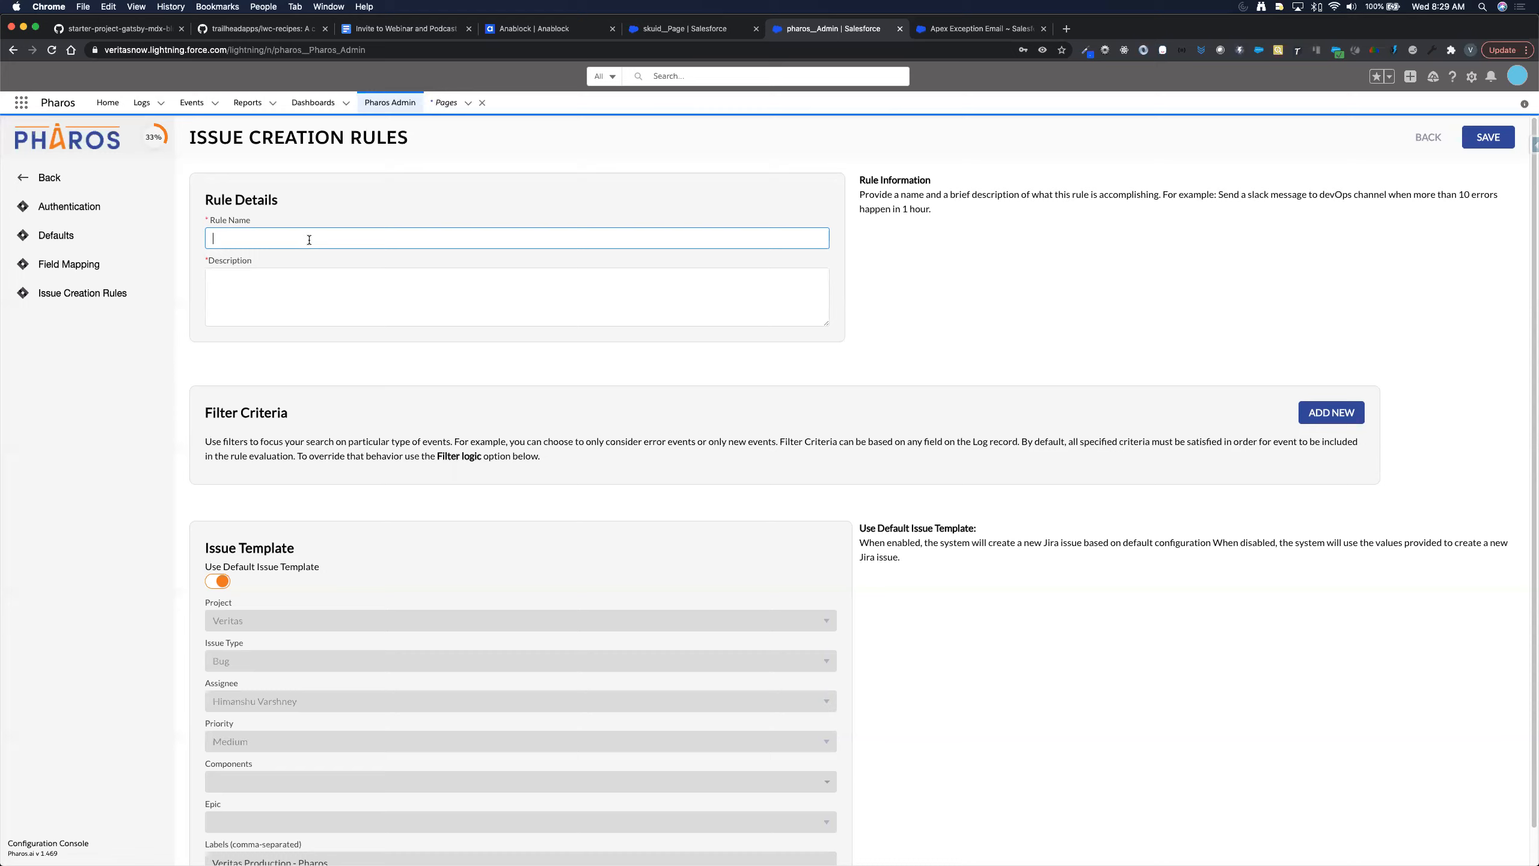
{"action": "type", "text": "All ENew Errors"}
{"action": "key", "text": "Tab"}
{"action": "type", "text": "E"}
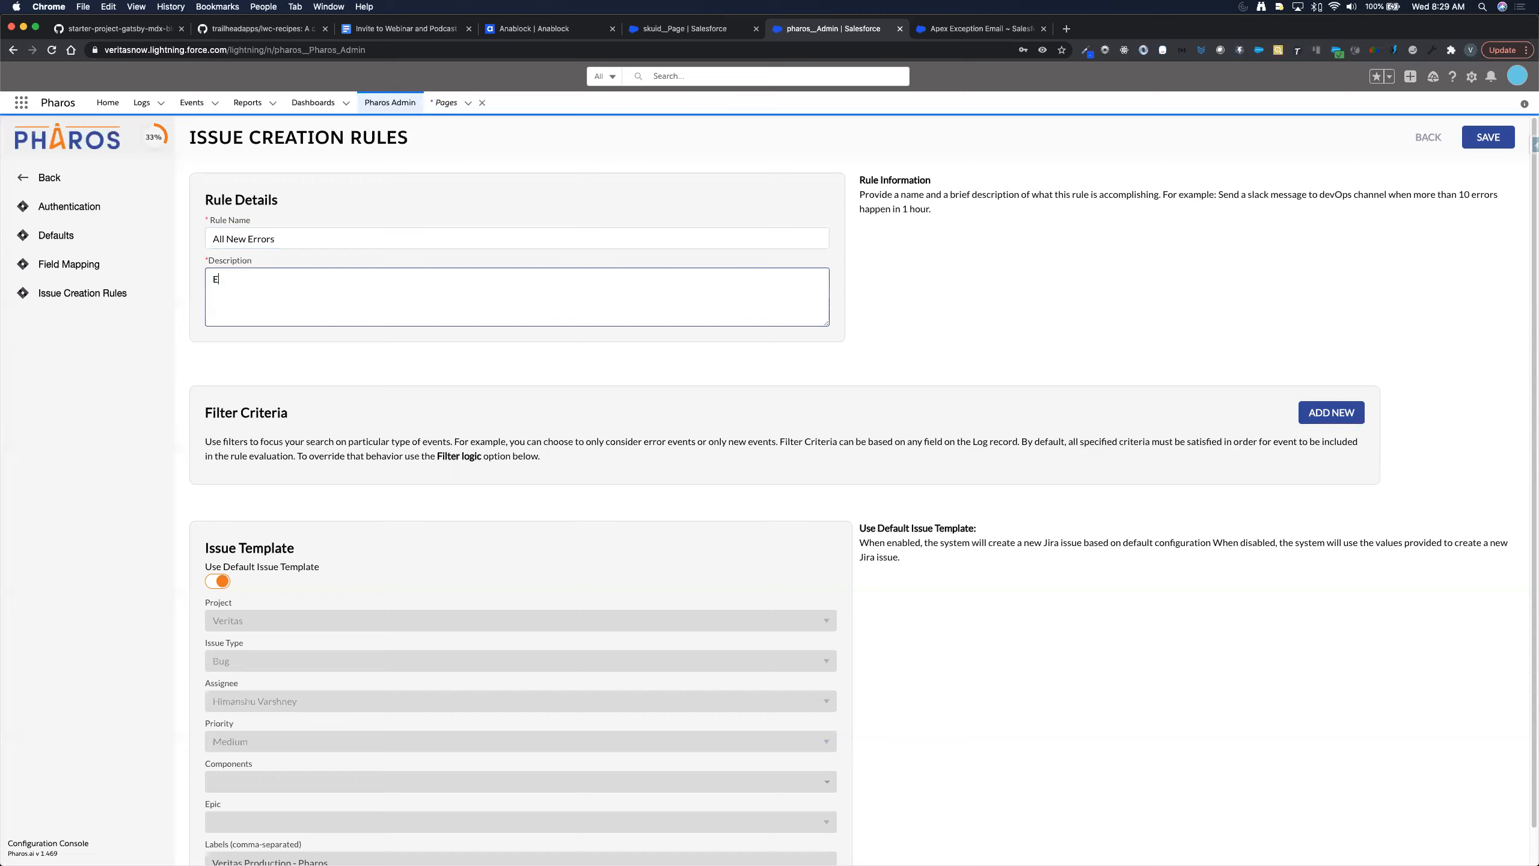
{"action": "type", "text": "very new w"}
{"action": "type", "text": "rrors gets logged into Jira."}
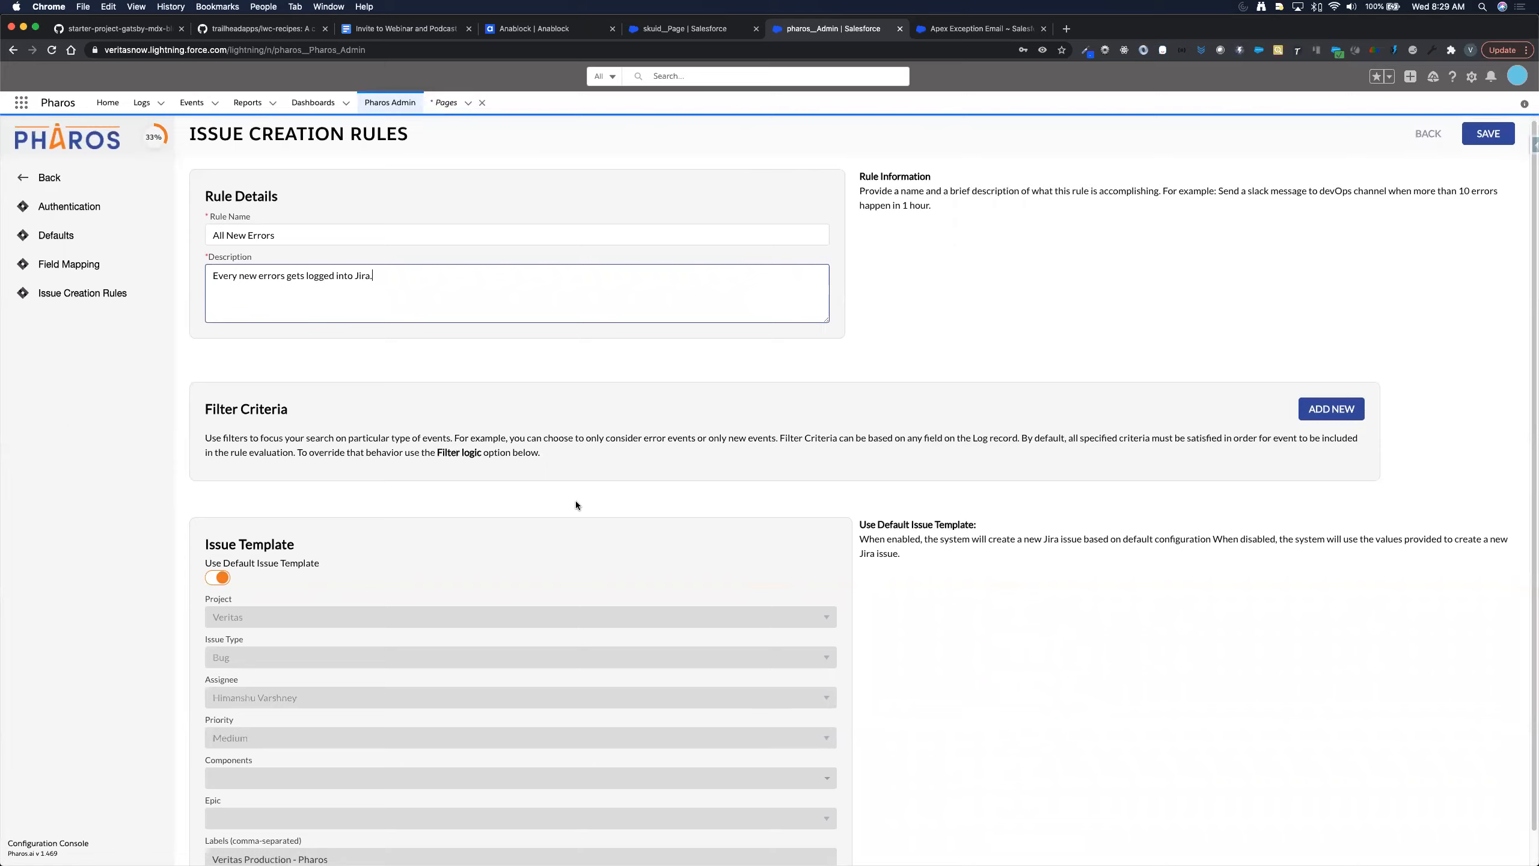
{"action": "scroll", "coordinate": [575, 501], "scroll_direction": "down", "scroll_amount": 1}
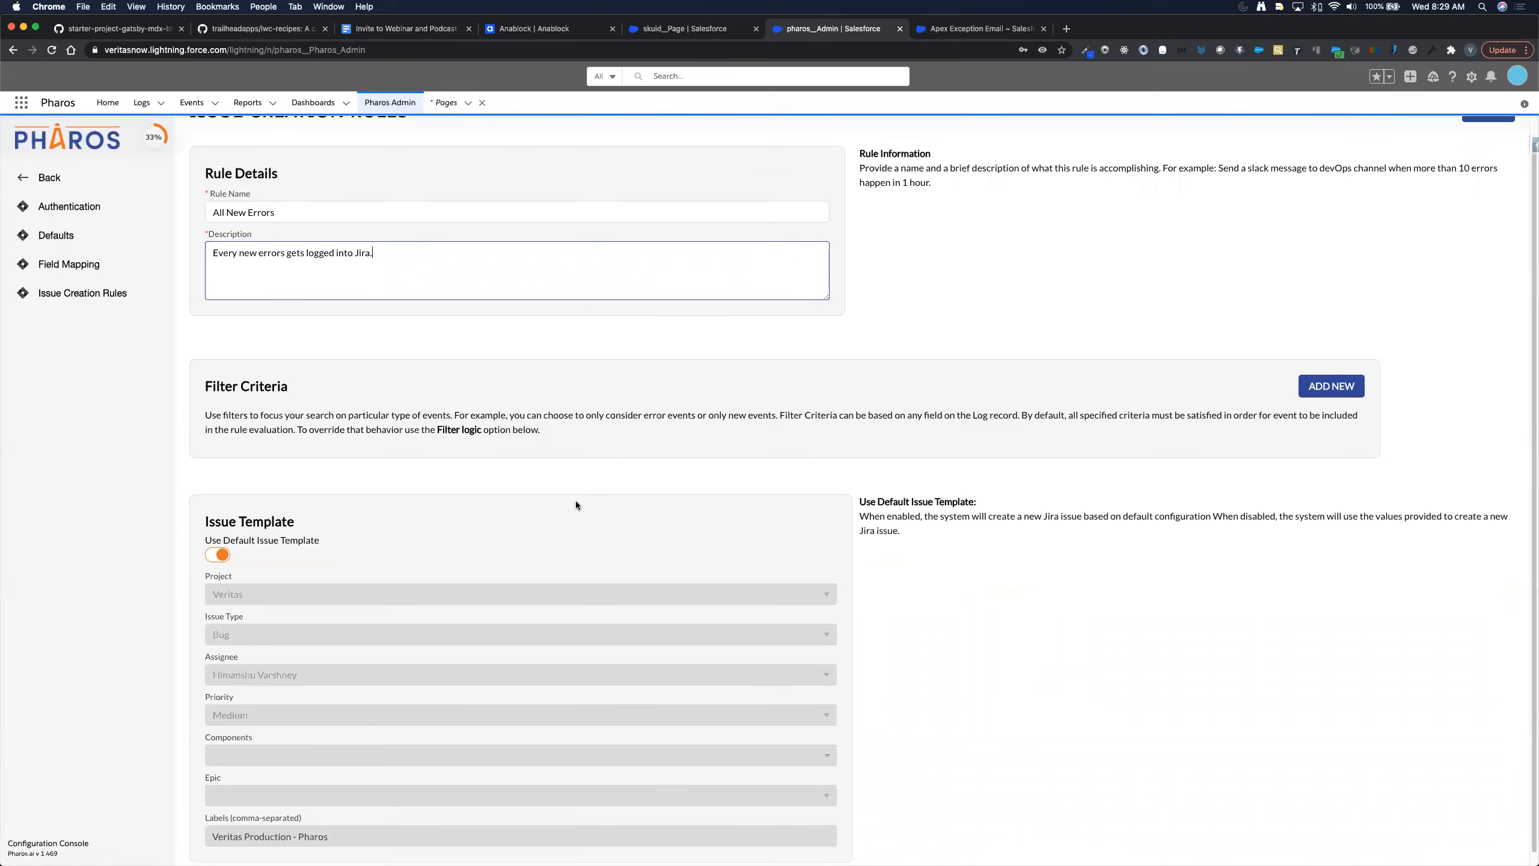
{"action": "scroll", "coordinate": [1234, 308], "scroll_direction": "up", "scroll_amount": 1}
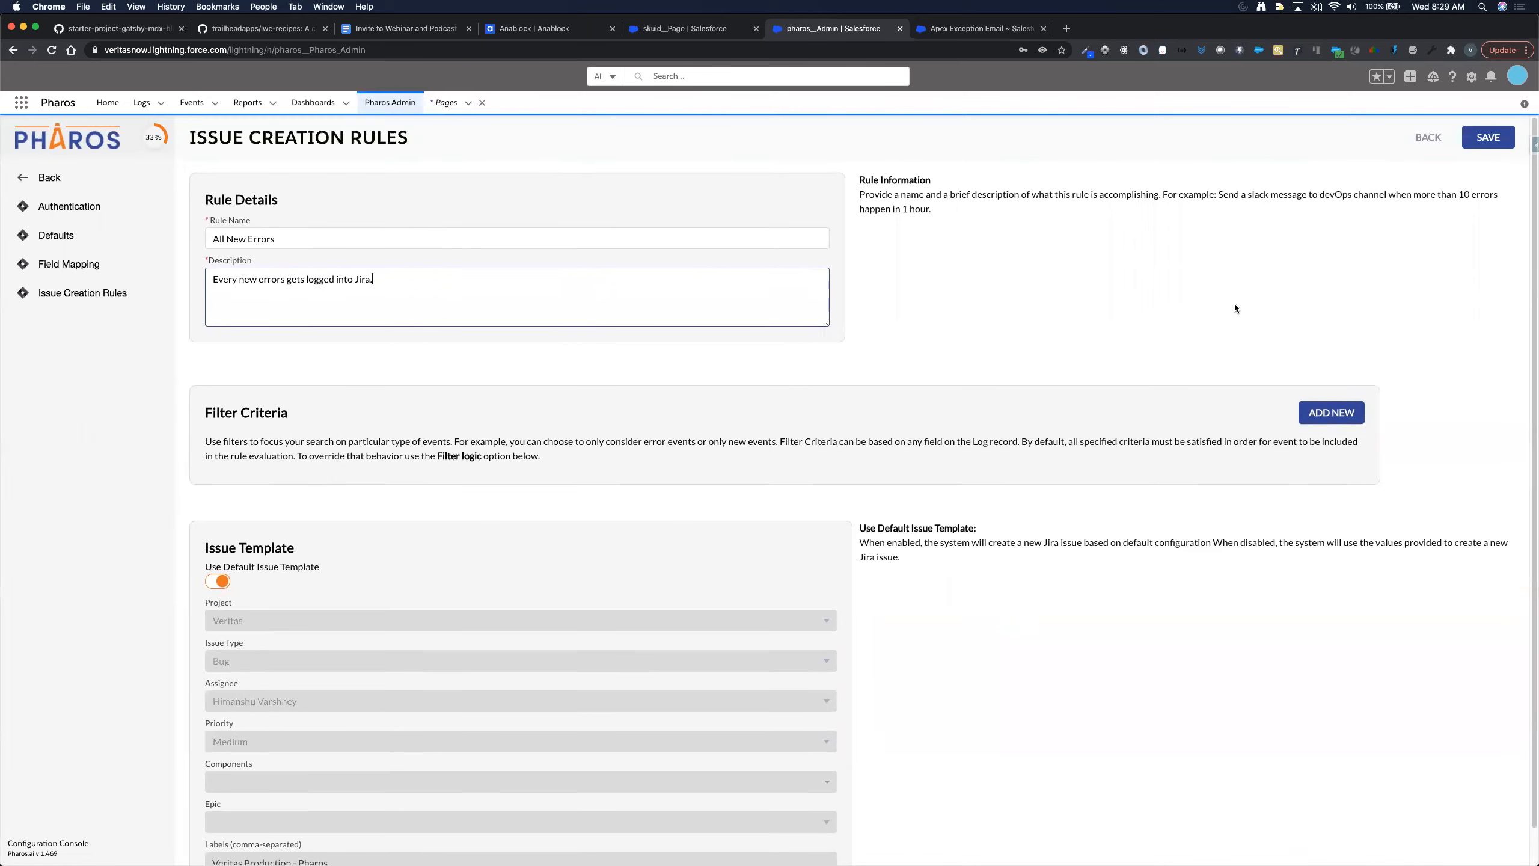
- Add a filter condition Is New equals TRUE and save the rule
{"action": "left_click", "coordinate": [1334, 420]}
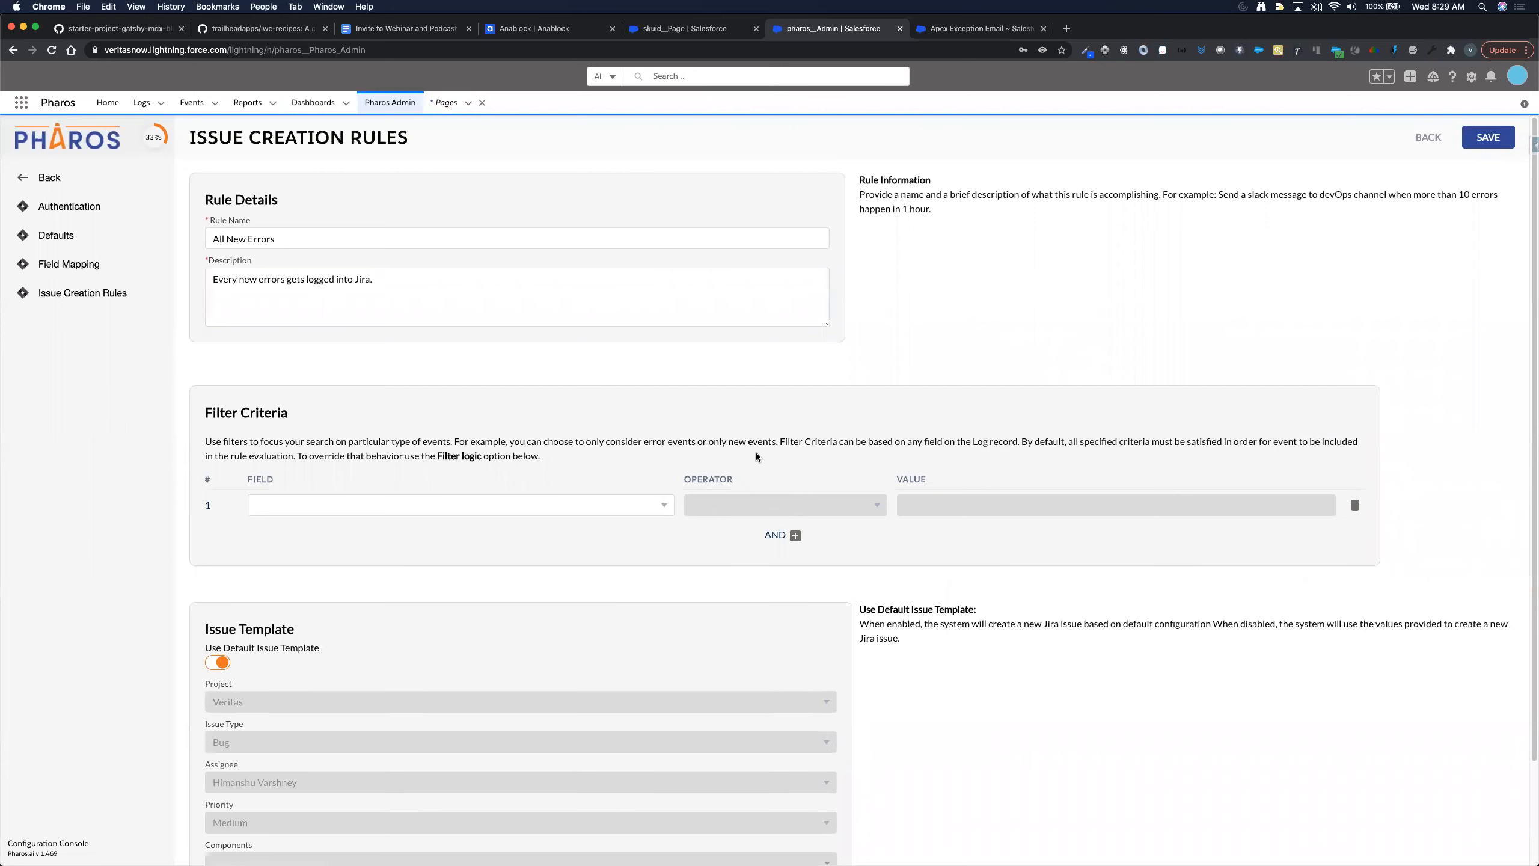
{"action": "scroll", "coordinate": [727, 435], "scroll_direction": "down", "scroll_amount": 4}
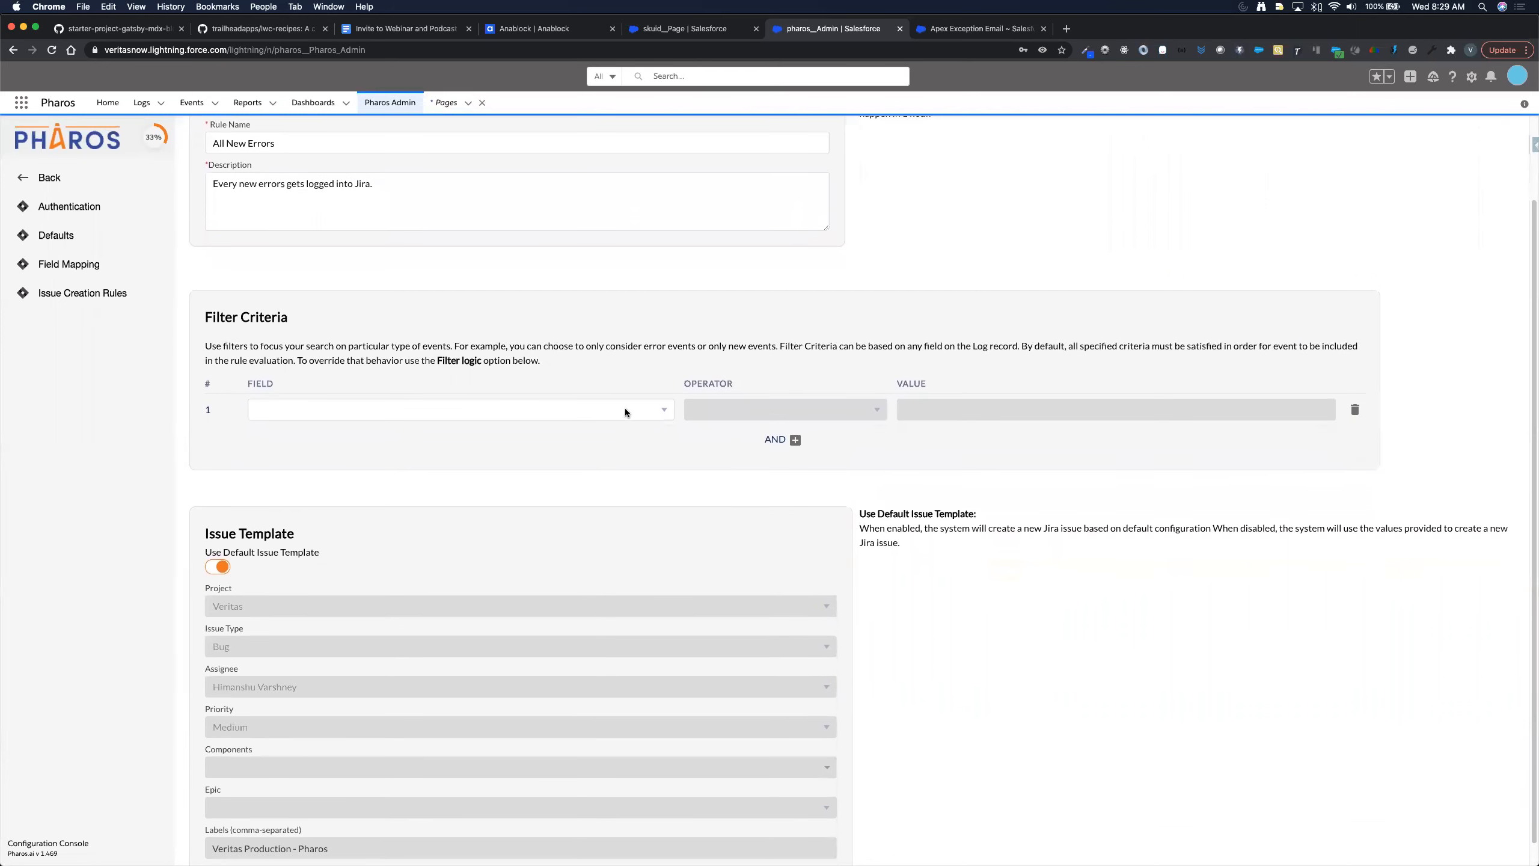
{"action": "left_click", "coordinate": [625, 412]}
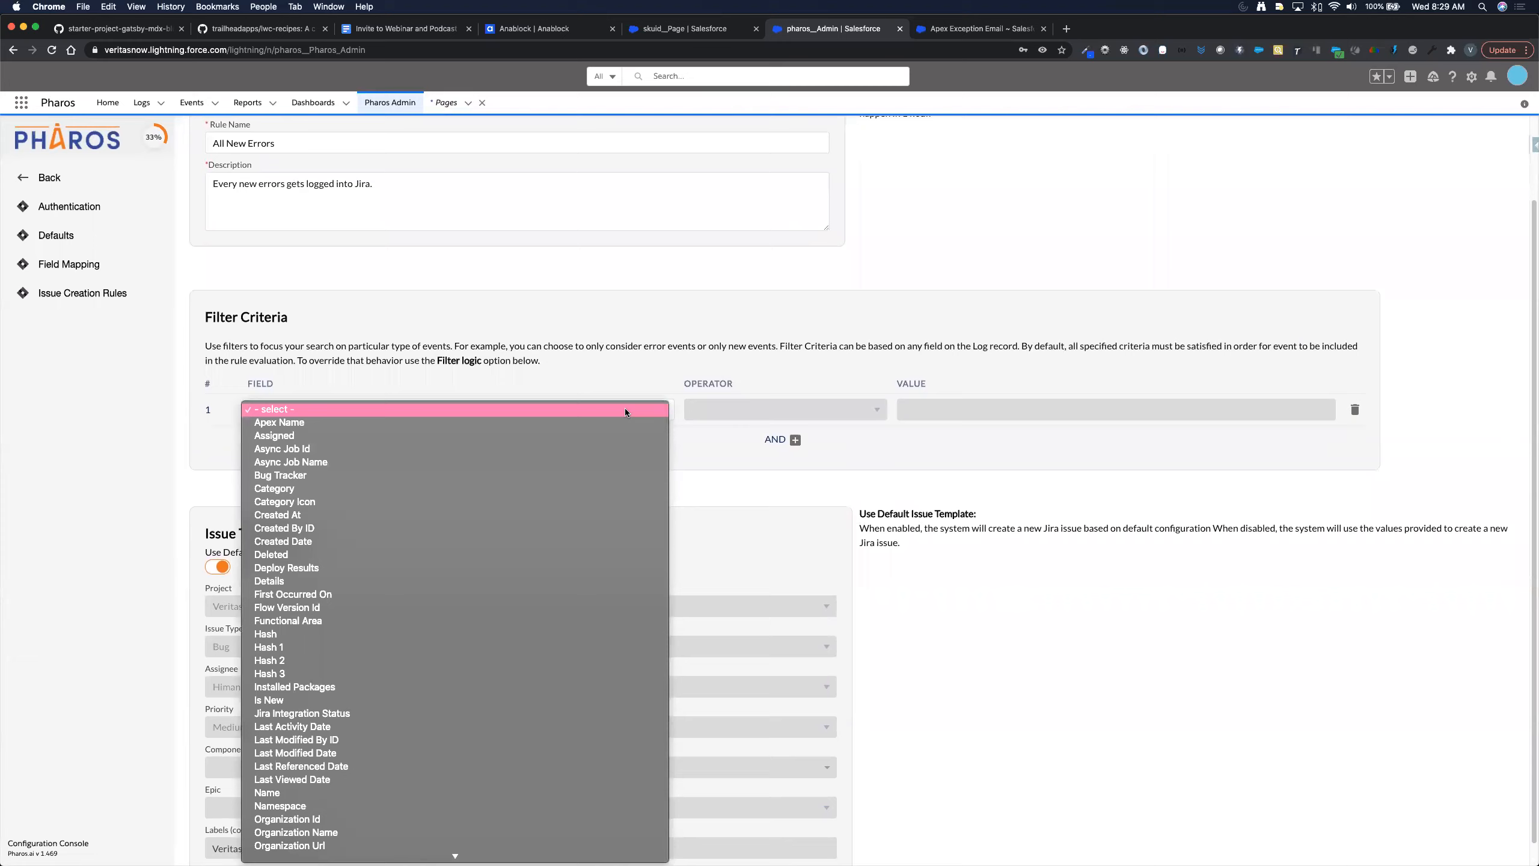
{"action": "left_click", "coordinate": [459, 700]}
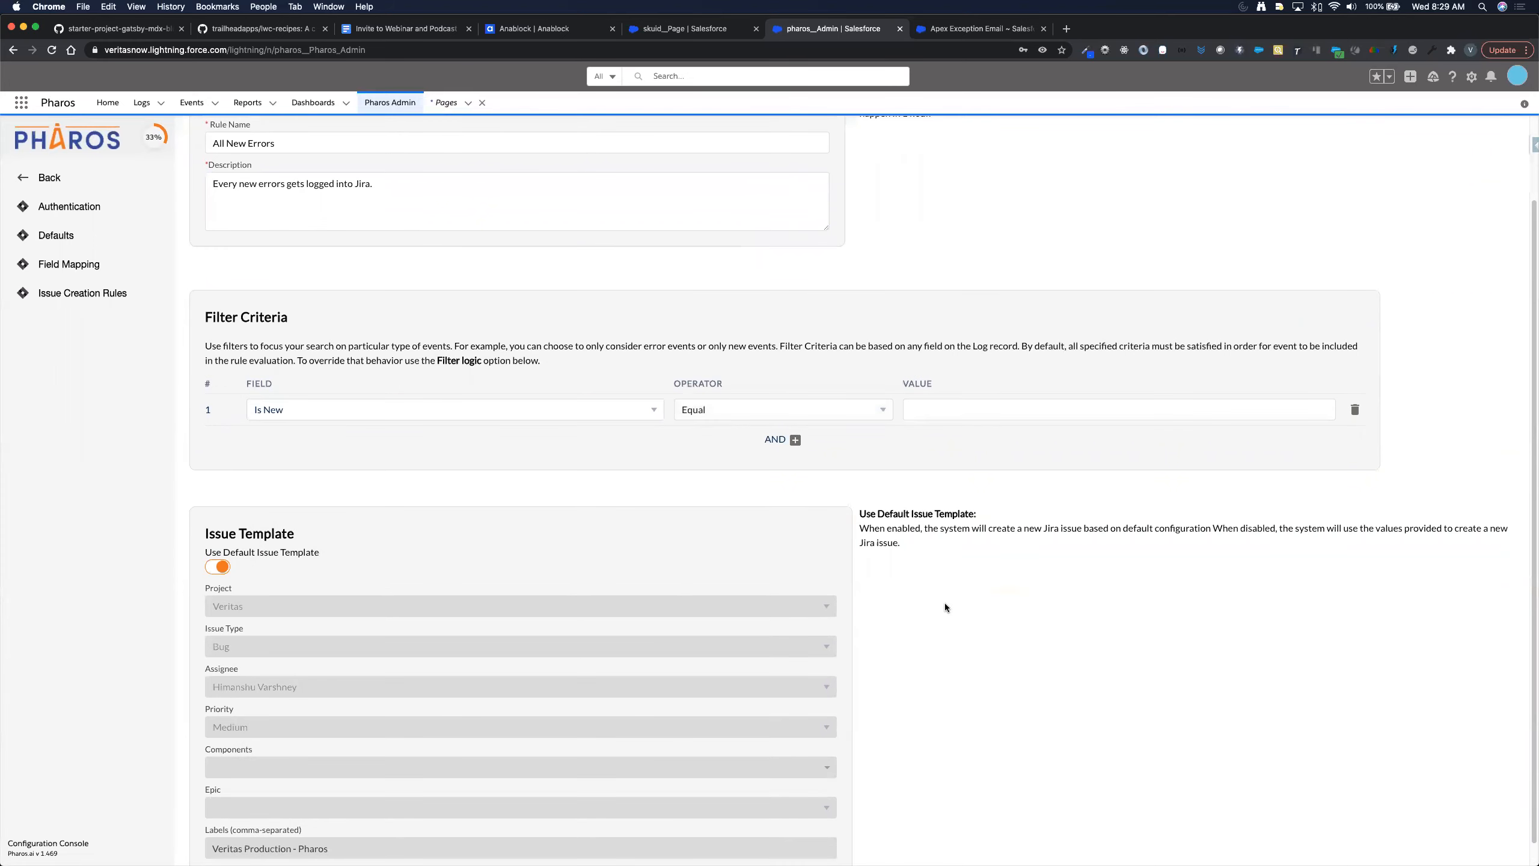
{"action": "left_click", "coordinate": [957, 415]}
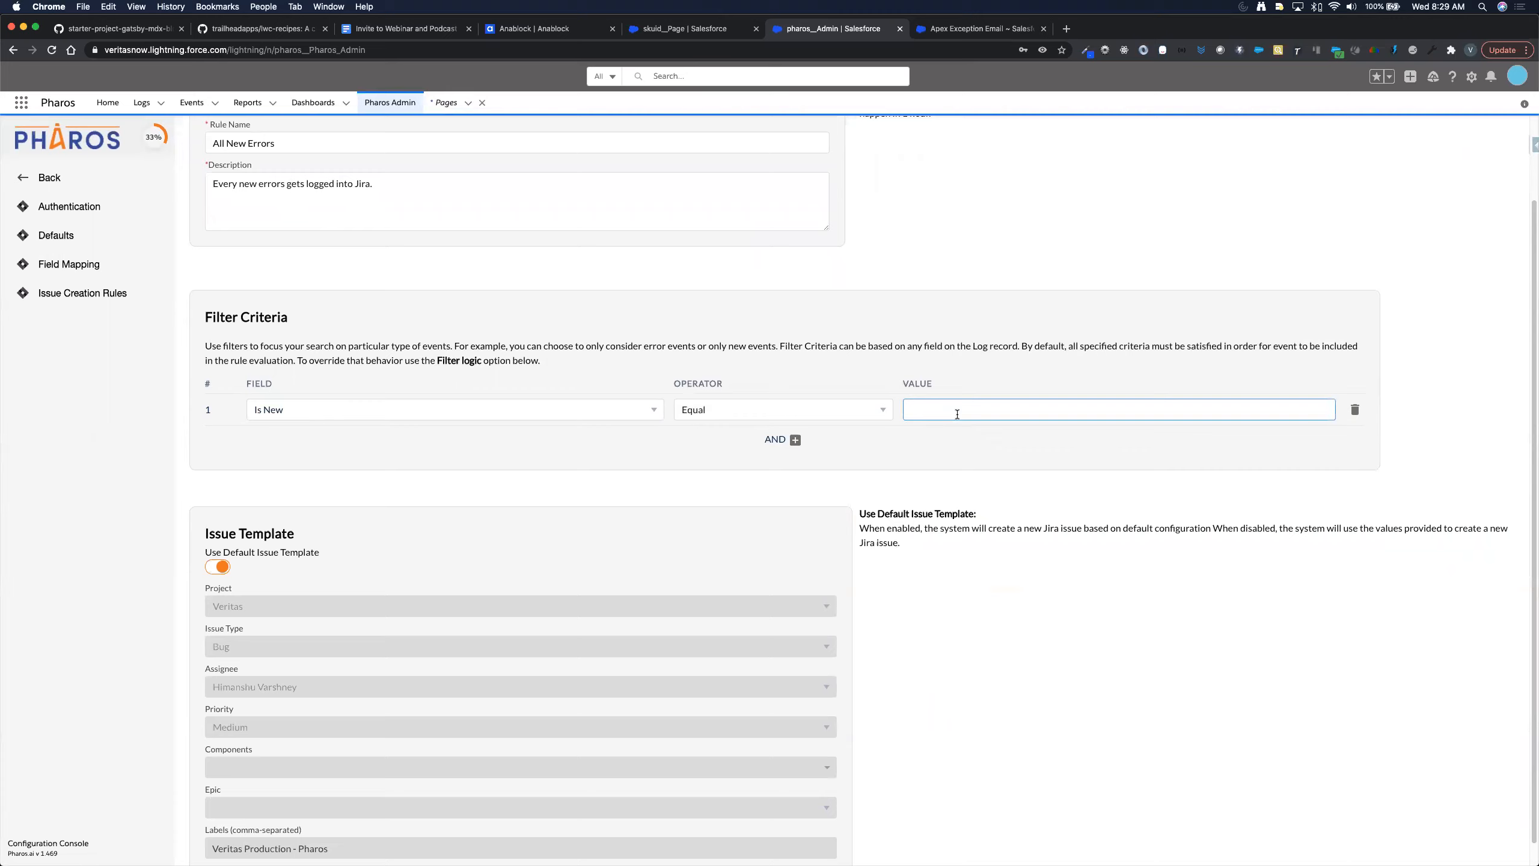
{"action": "type", "text": "TRUE"}
{"action": "left_click", "coordinate": [950, 660]}
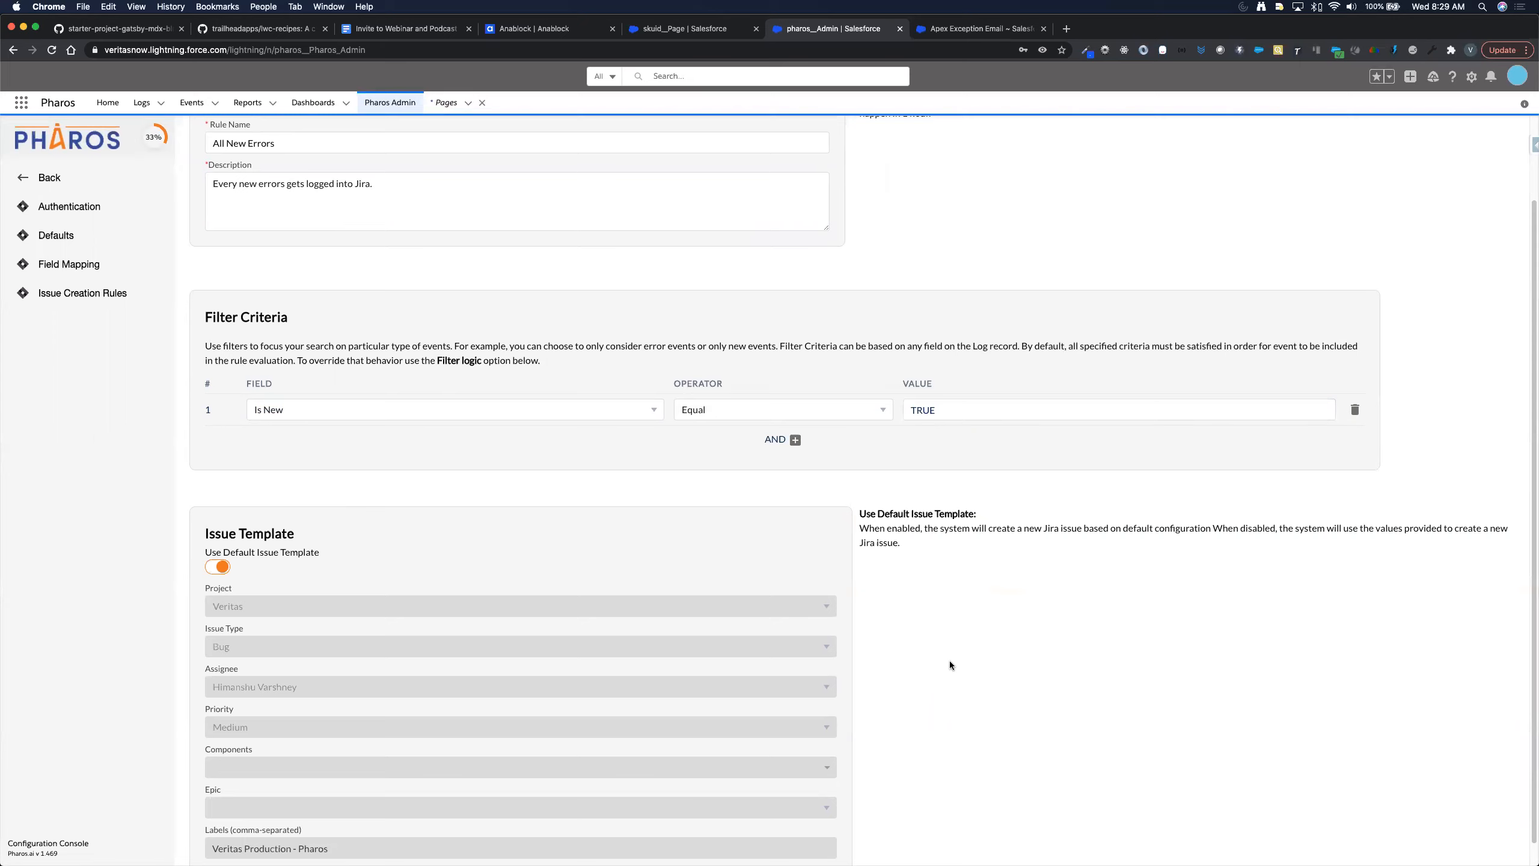
{"action": "scroll", "coordinate": [950, 660], "scroll_direction": "up", "scroll_amount": 3}
{"action": "left_click", "coordinate": [1496, 137]}
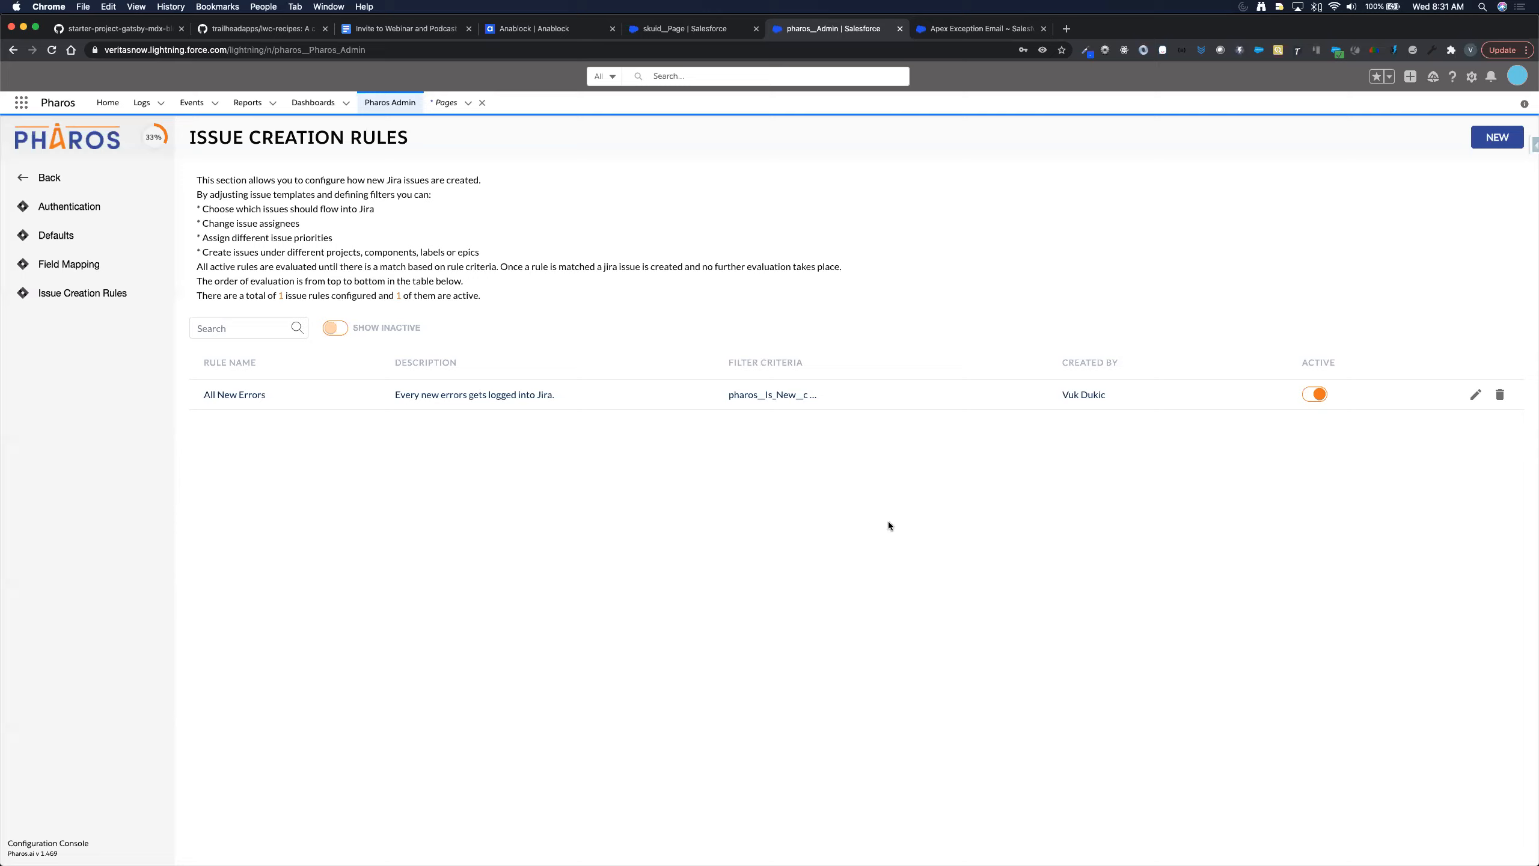
- Return to the configuration sections and open the active 'All New Errors' rule for editing
{"action": "left_click", "coordinate": [48, 177]}
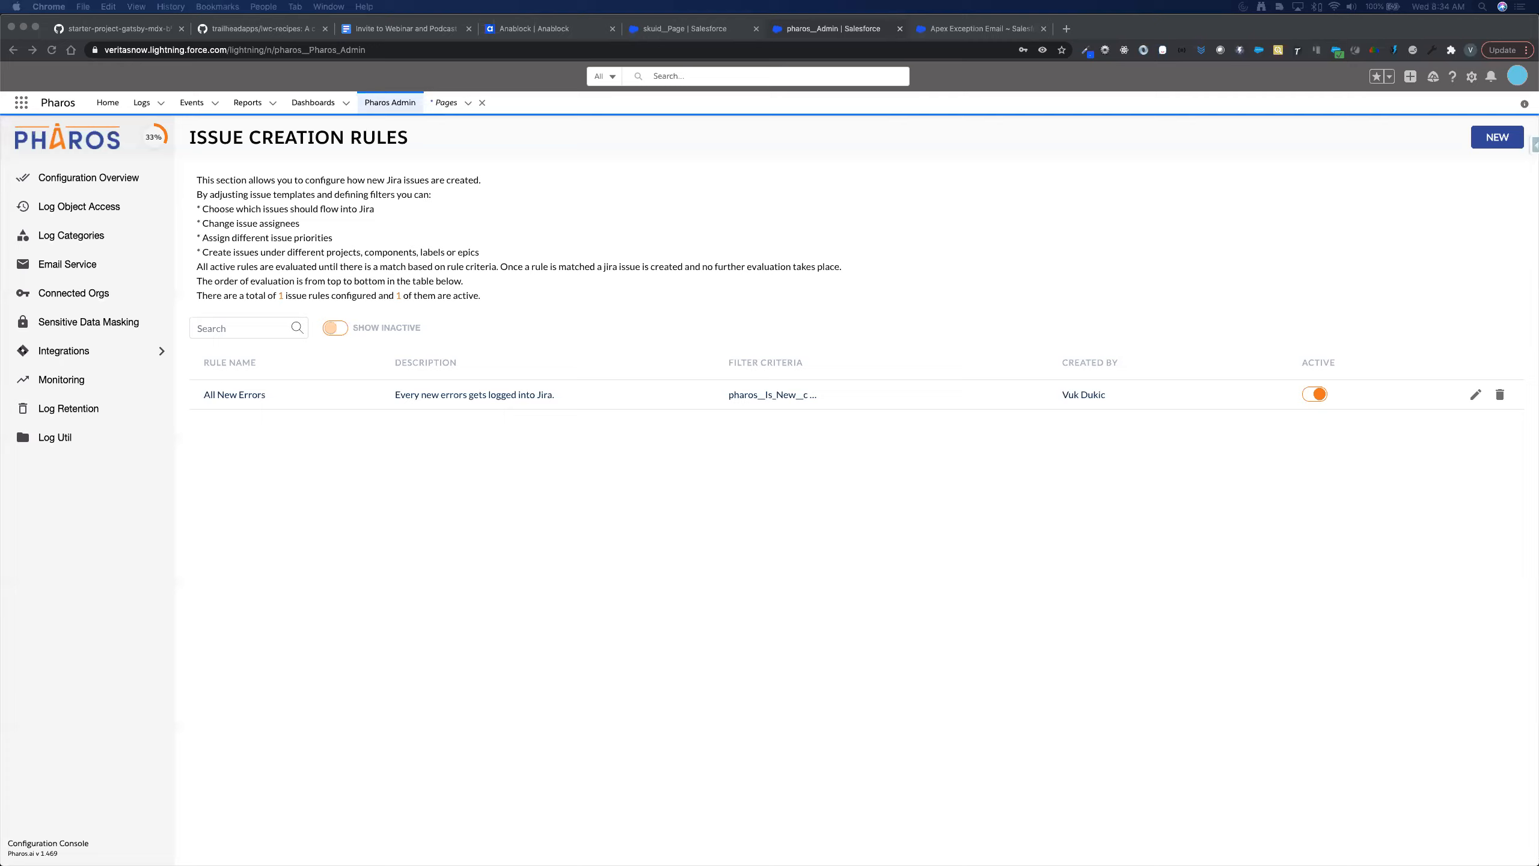
{"action": "left_click", "coordinate": [1477, 398]}
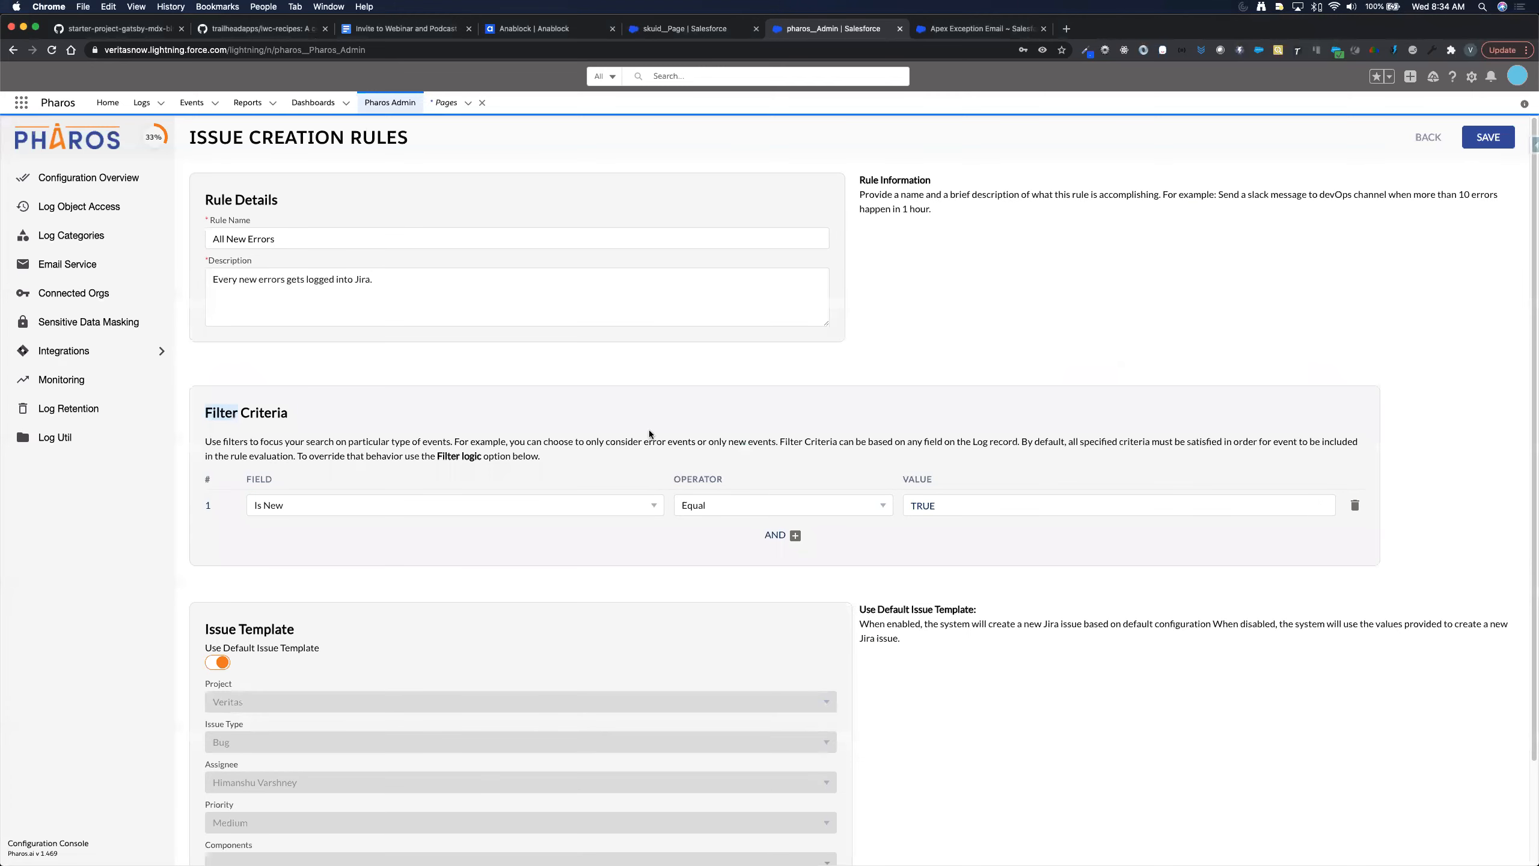
- Scroll the 'All New Errors' edit form to view its Is New equals TRUE filter and issue template
{"action": "scroll", "coordinate": [649, 429], "scroll_direction": "down", "scroll_amount": 2}
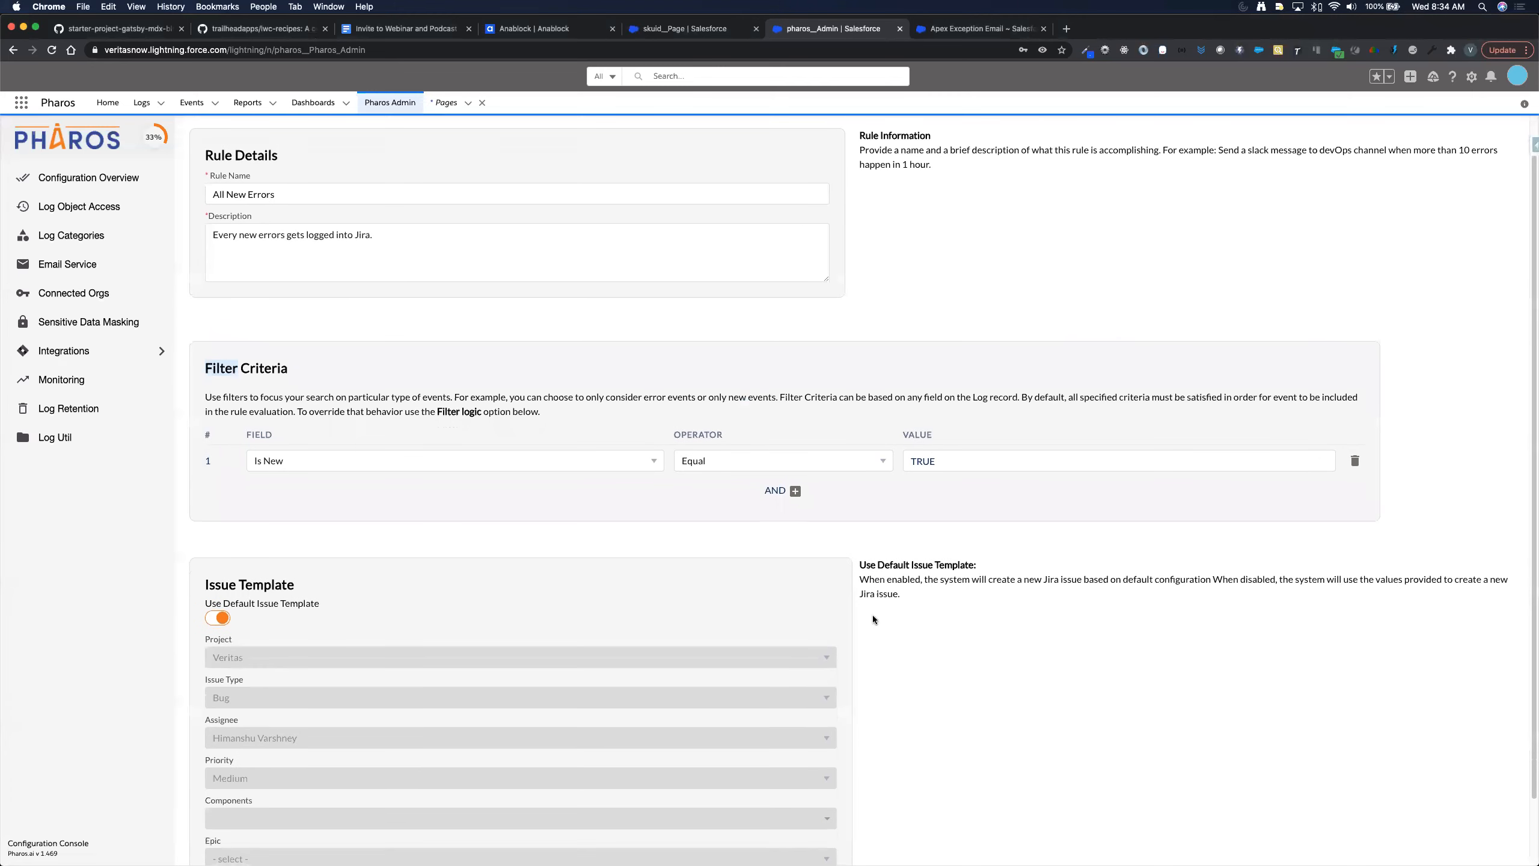
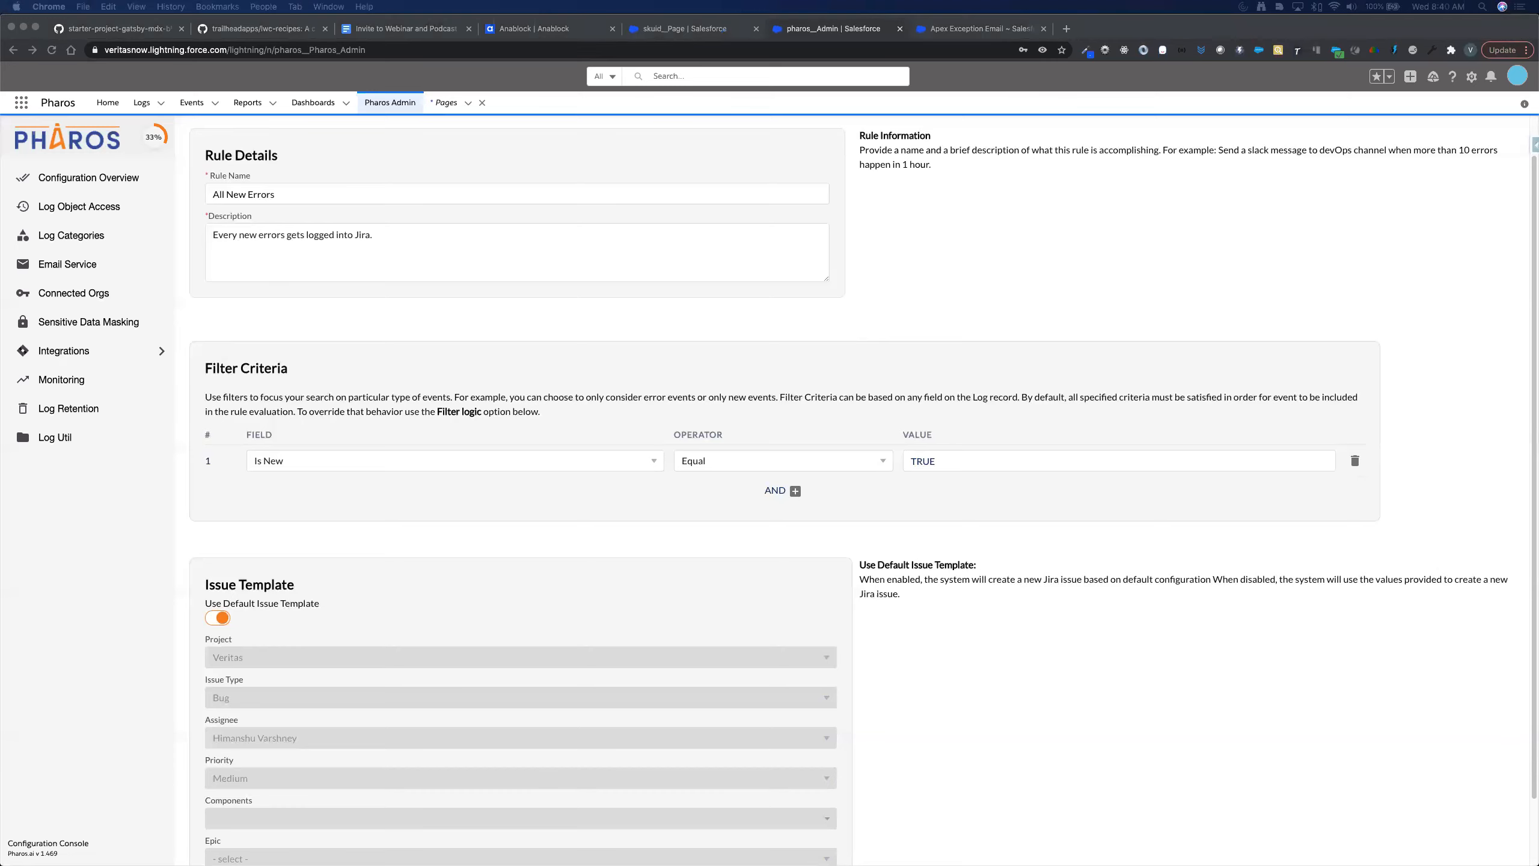
- Switch on Enable Slack Integration under Pharos Integrations > Slack, then bring the Slack window forward
{"action": "left_click", "coordinate": [94, 349]}
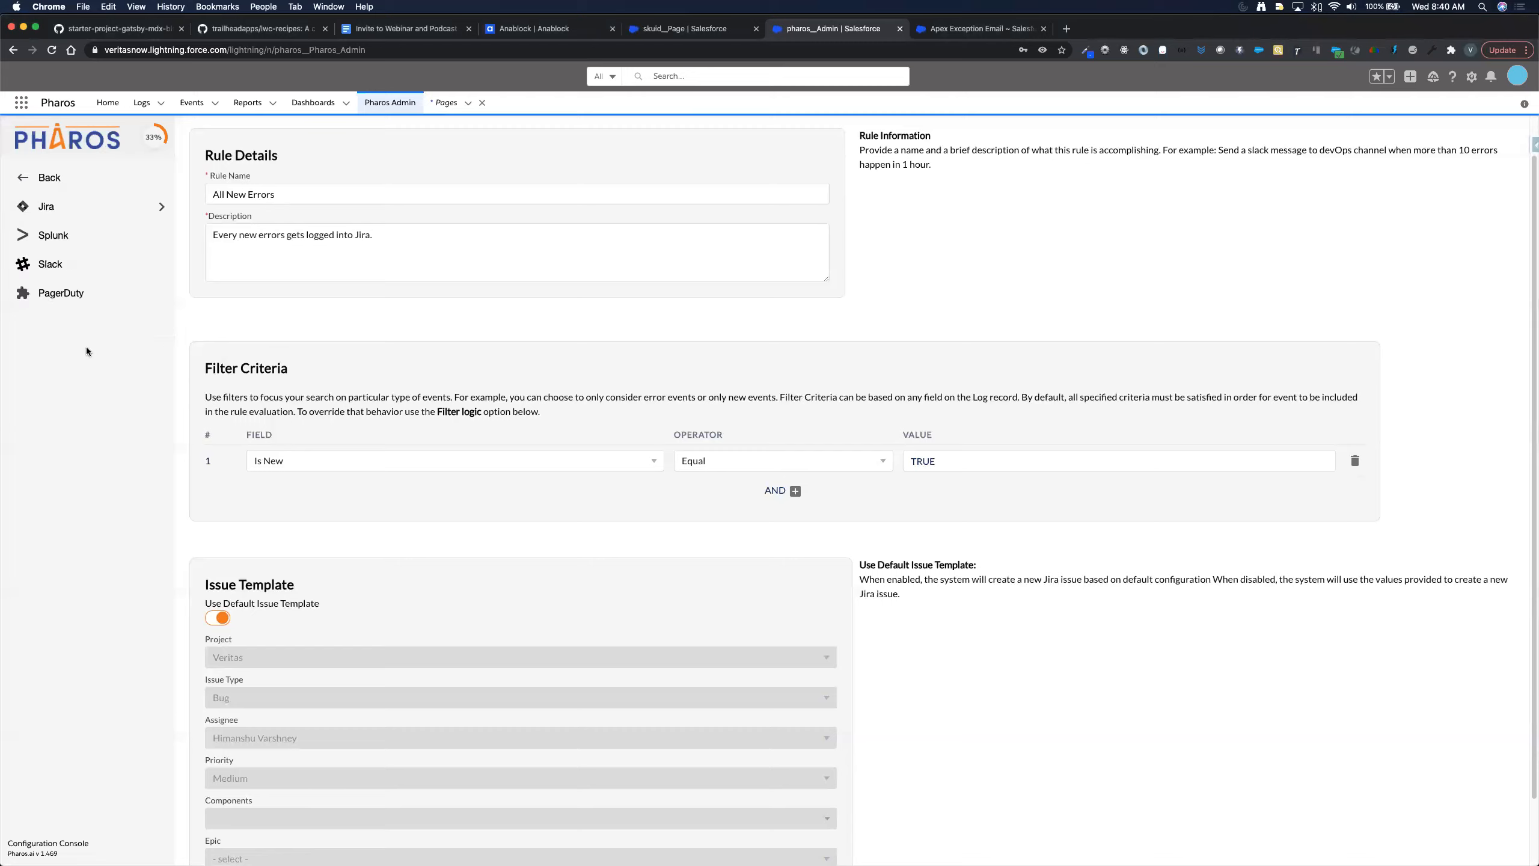
{"action": "left_click", "coordinate": [51, 267]}
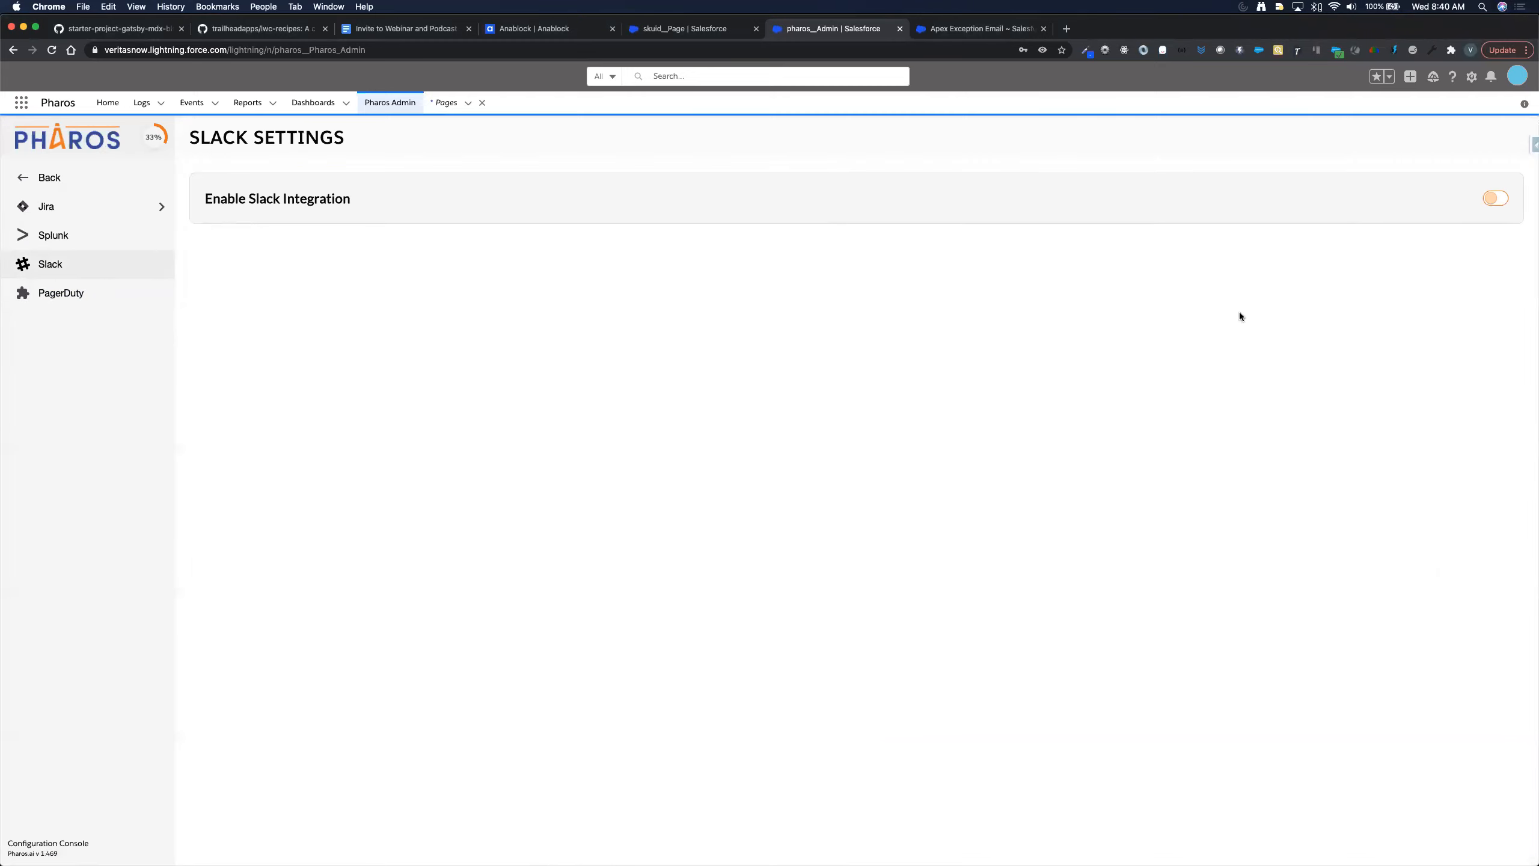
{"action": "left_click", "coordinate": [1495, 199]}
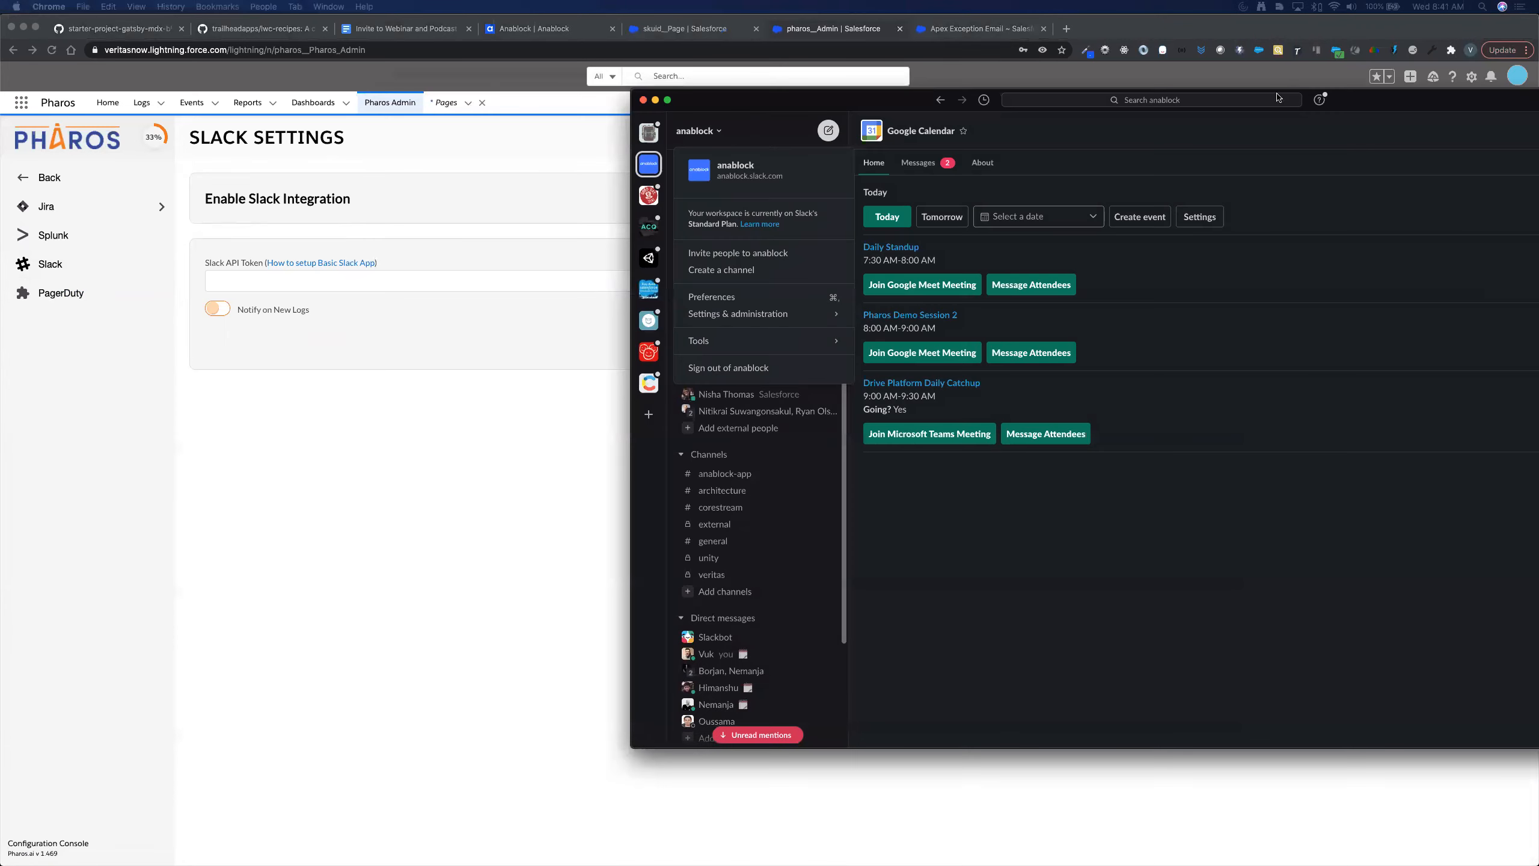
{"action": "left_click_drag", "start_coordinate": [1276, 94], "coordinate": [1030, 100]}
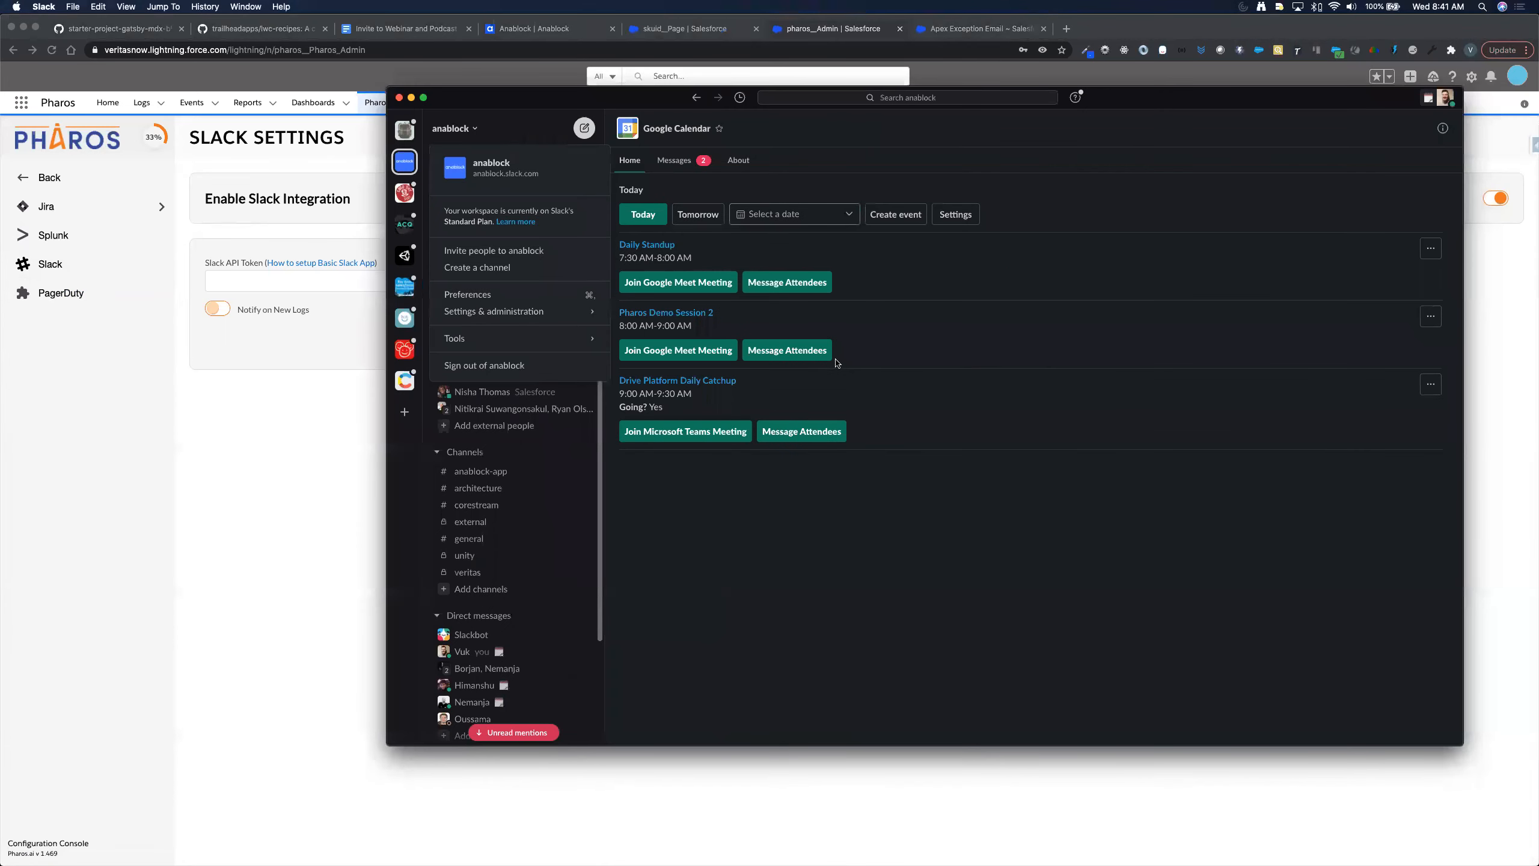
- Choose Customize anablock from the Slack workspace's Settings & administration menu
{"action": "mouse_move", "coordinate": [486, 316]}
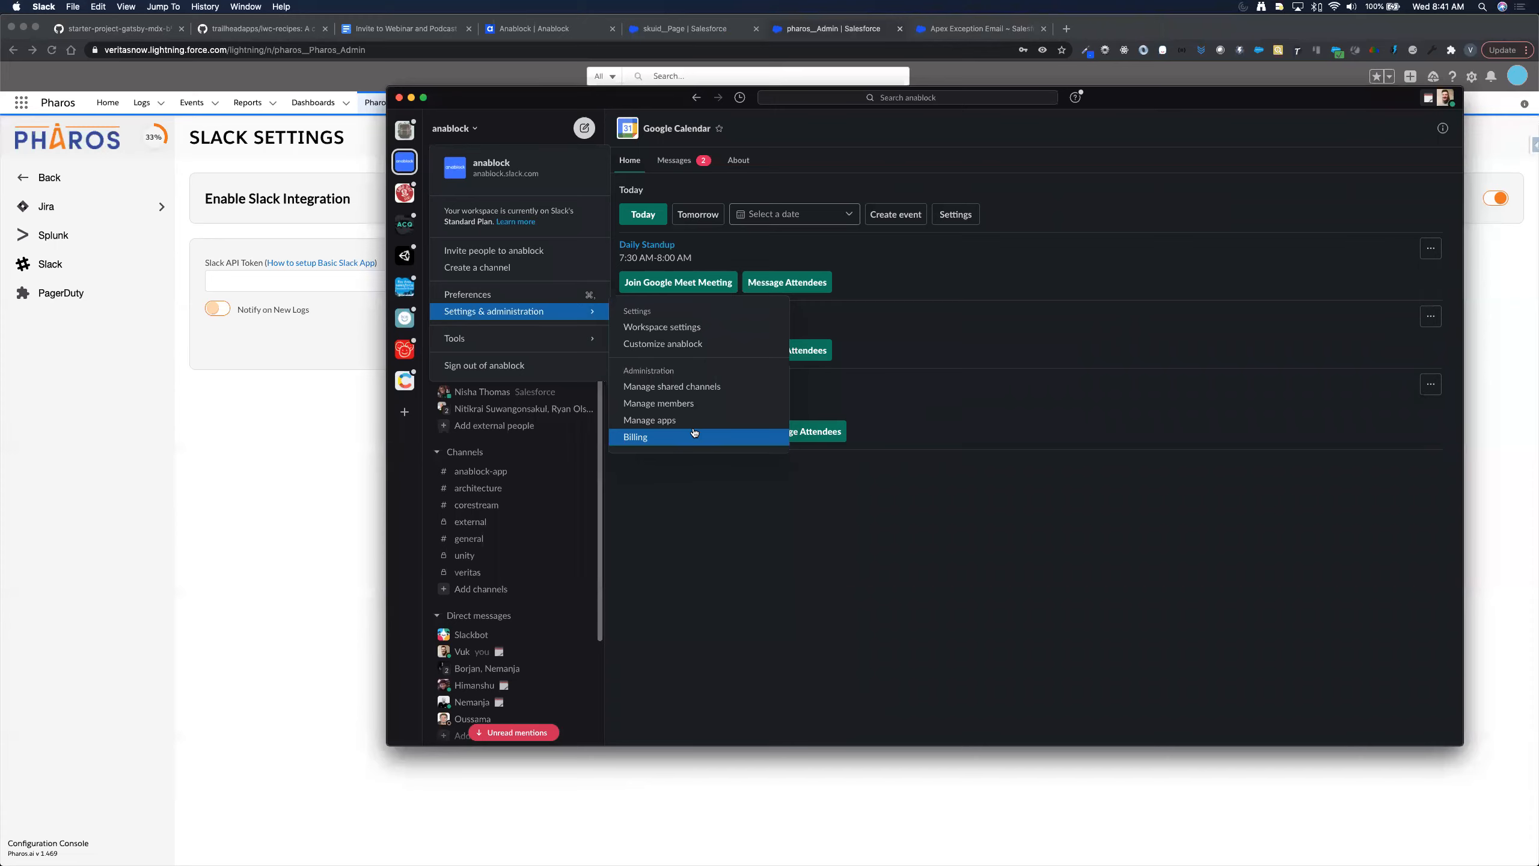
{"action": "left_click", "coordinate": [691, 344]}
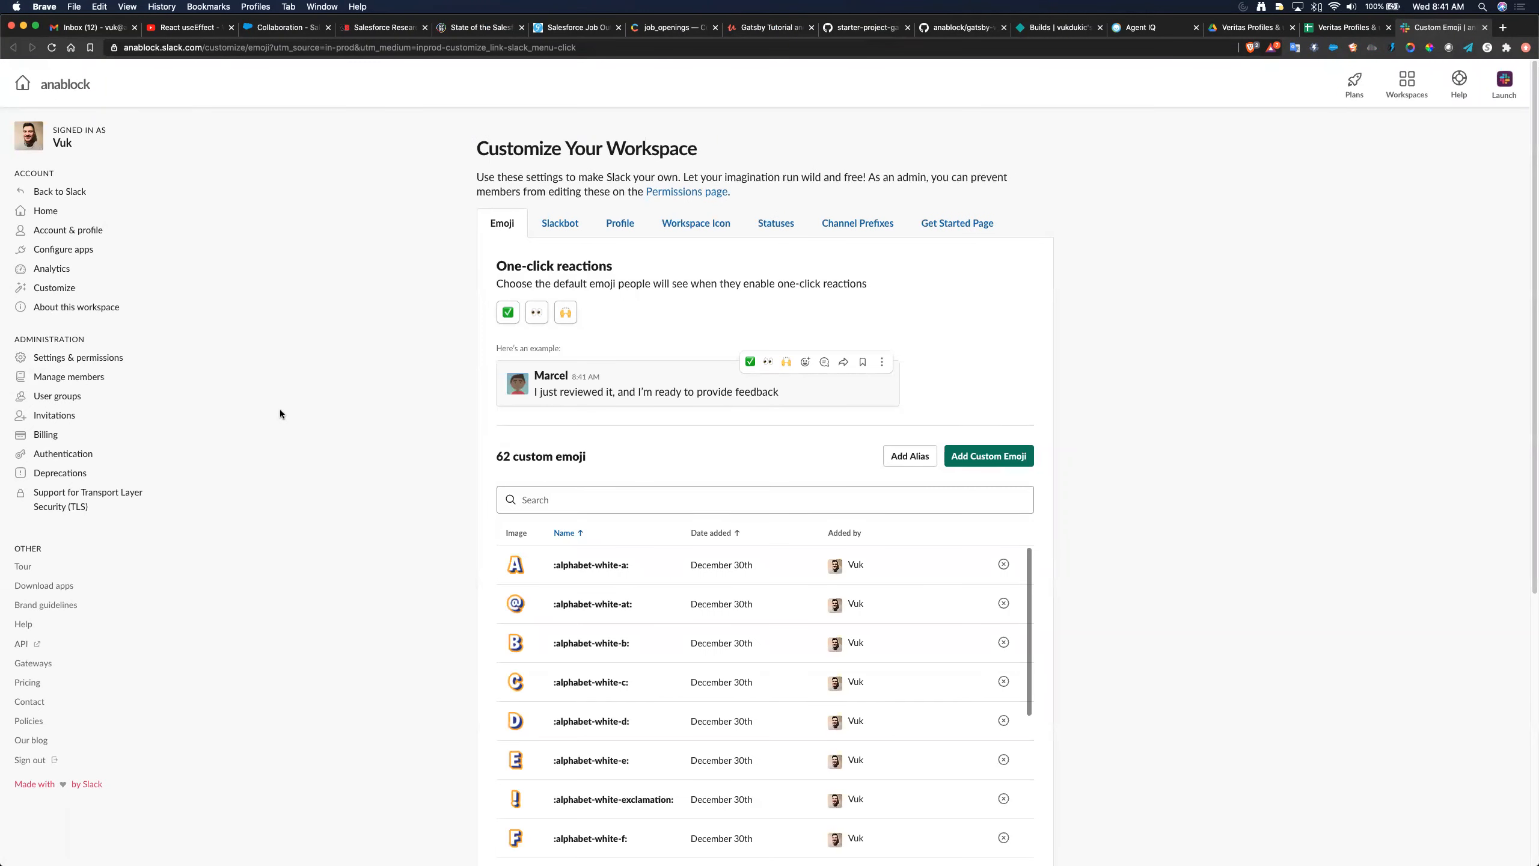
- Open Configure apps and view anablock's Custom Integrations, which lists none
{"action": "left_click", "coordinate": [53, 249]}
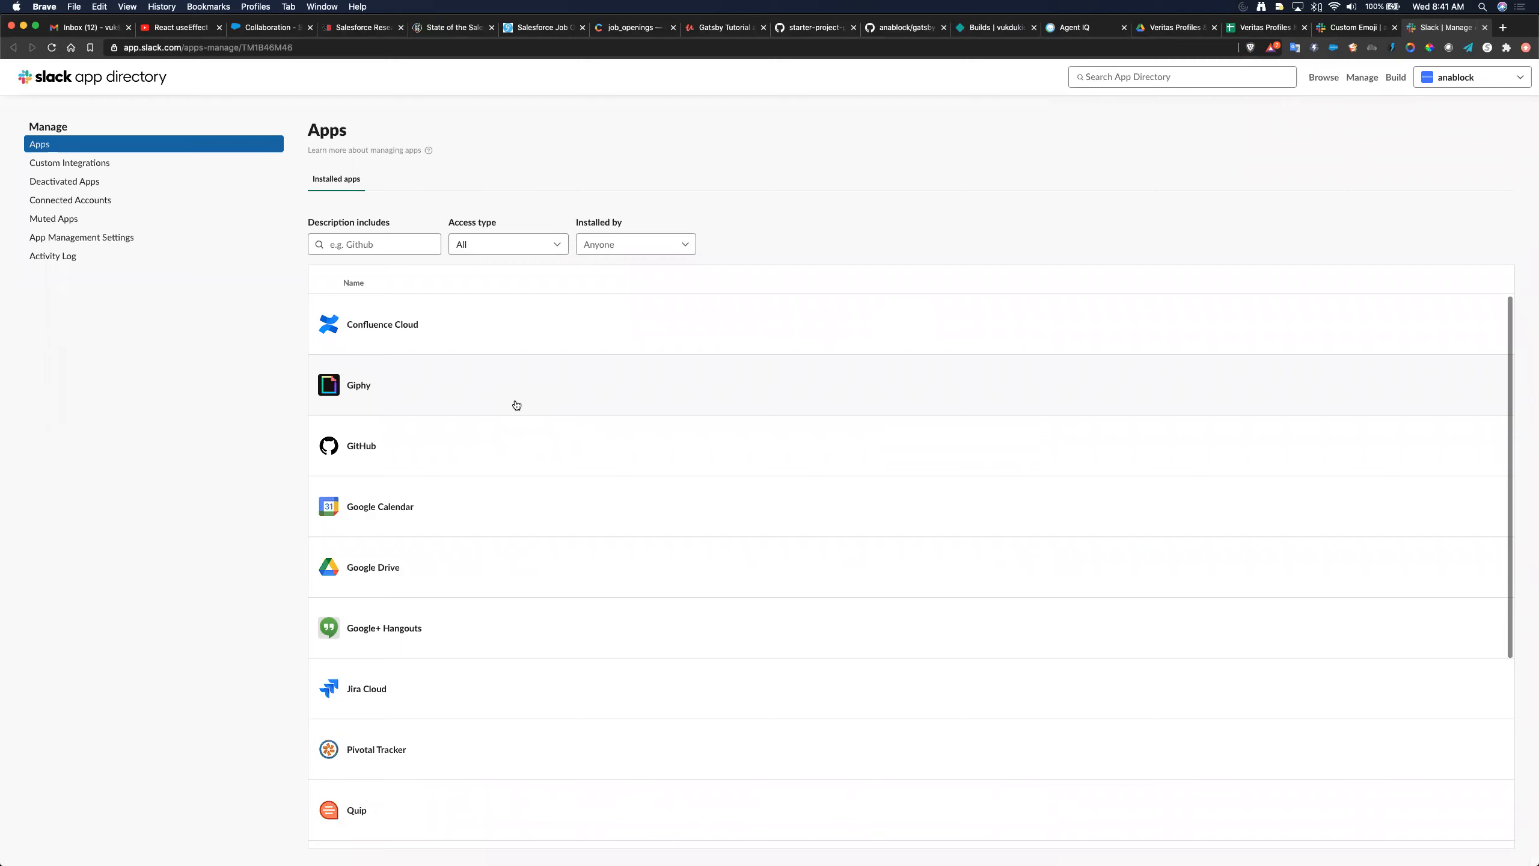
{"action": "left_click", "coordinate": [61, 164]}
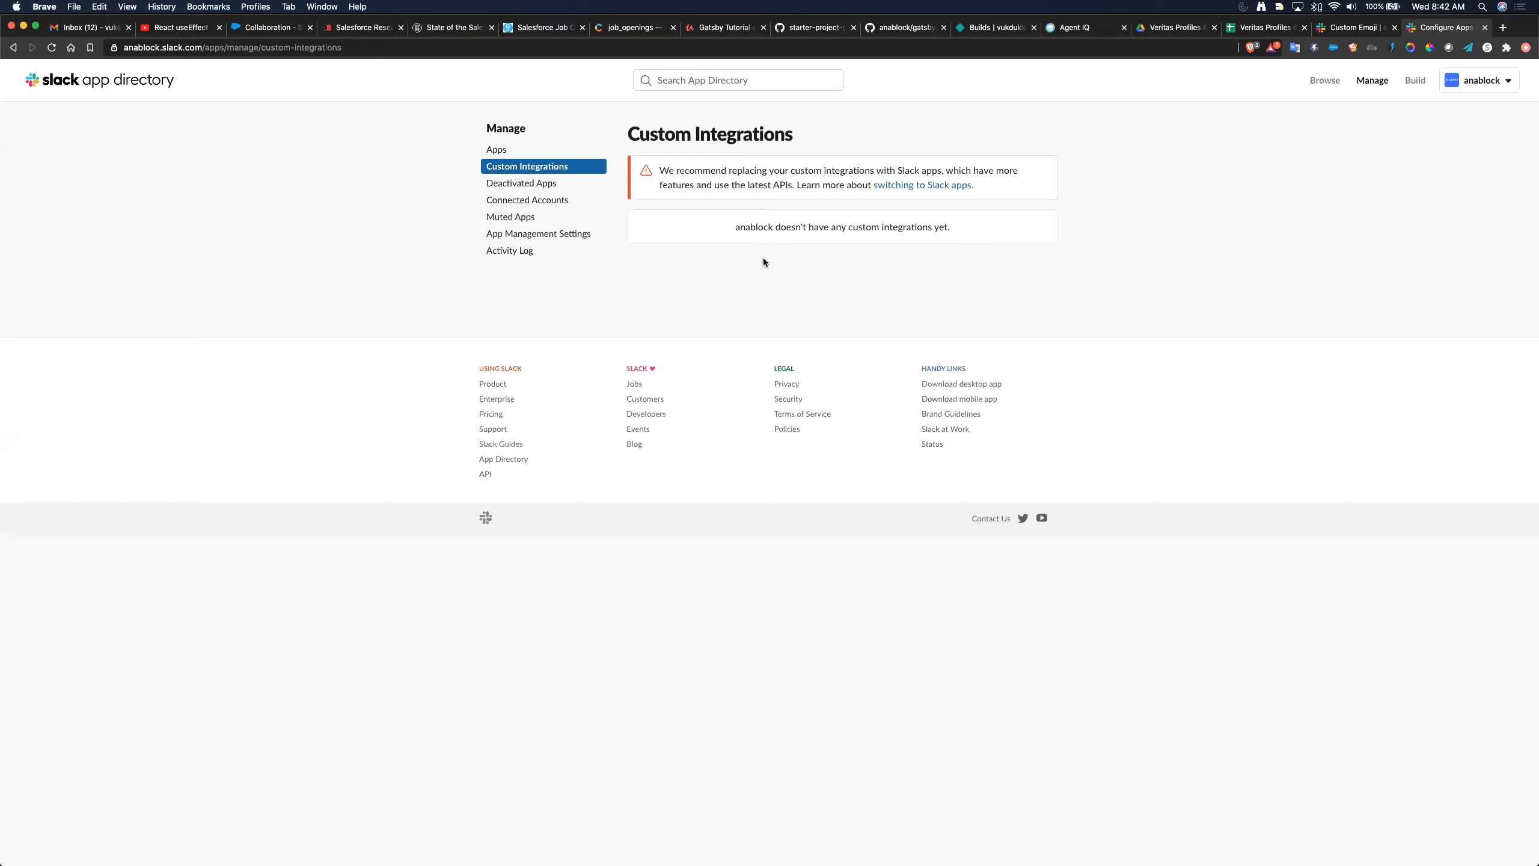
- Turn off Brave Shields for anablock.slack.com, then open App Management Settings
{"action": "left_click", "coordinate": [1252, 47]}
{"action": "left_click", "coordinate": [1238, 78]}
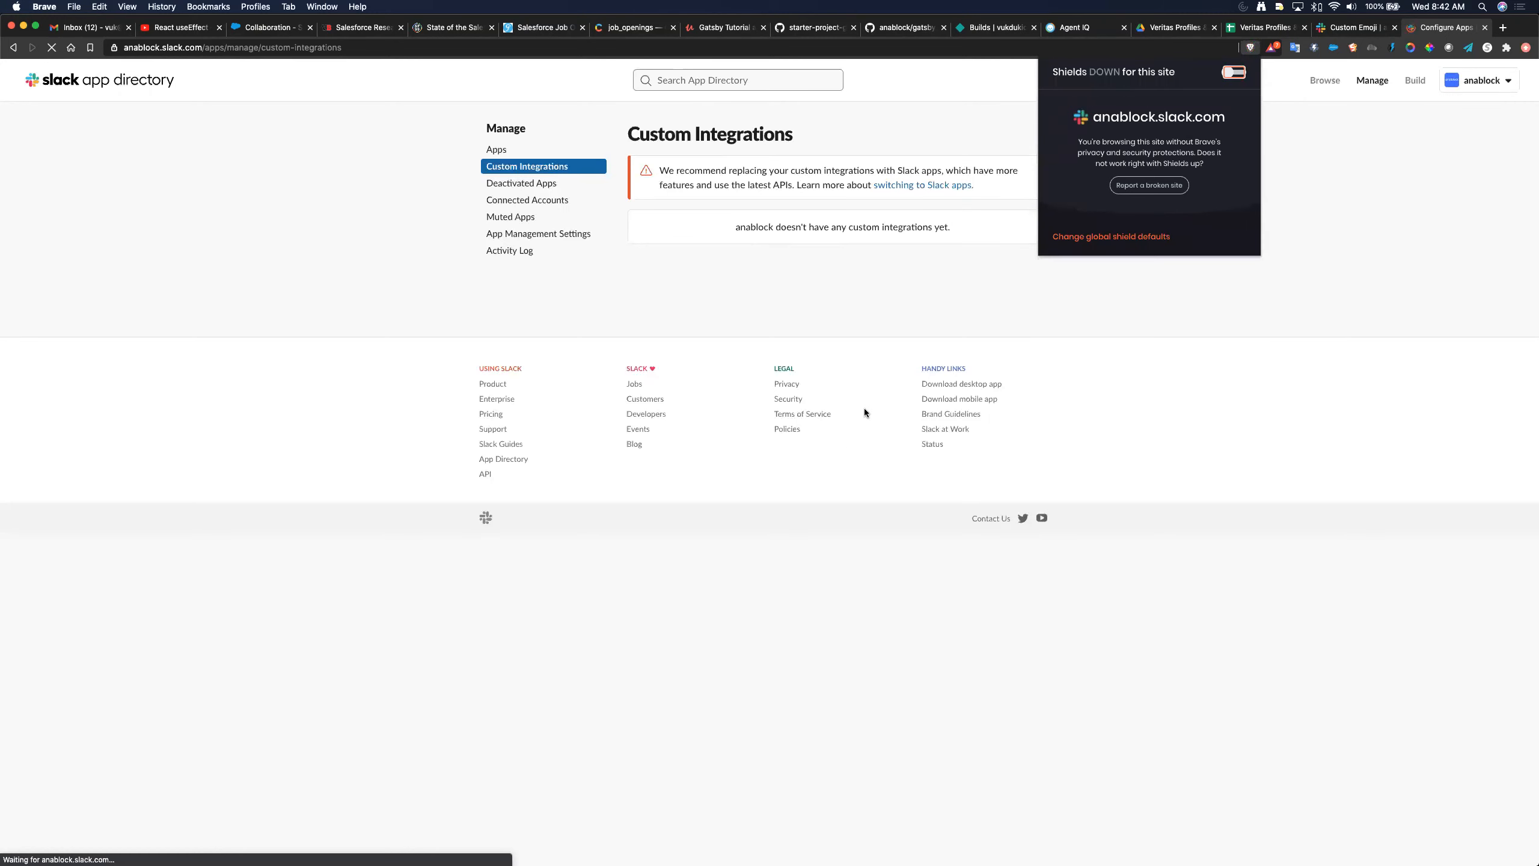
{"action": "left_click", "coordinate": [1230, 329]}
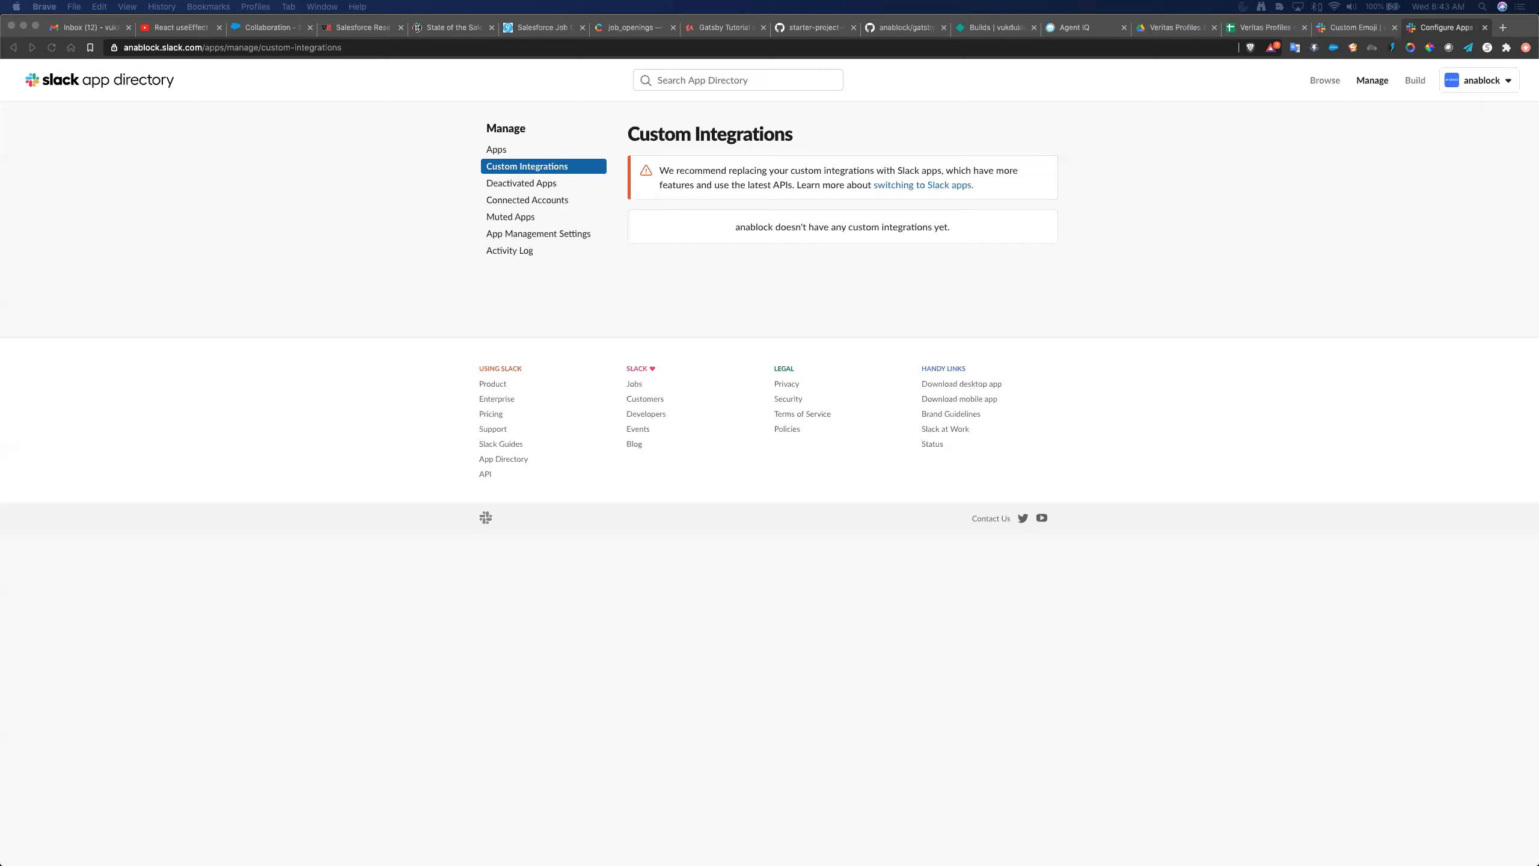
{"action": "left_click", "coordinate": [538, 236]}
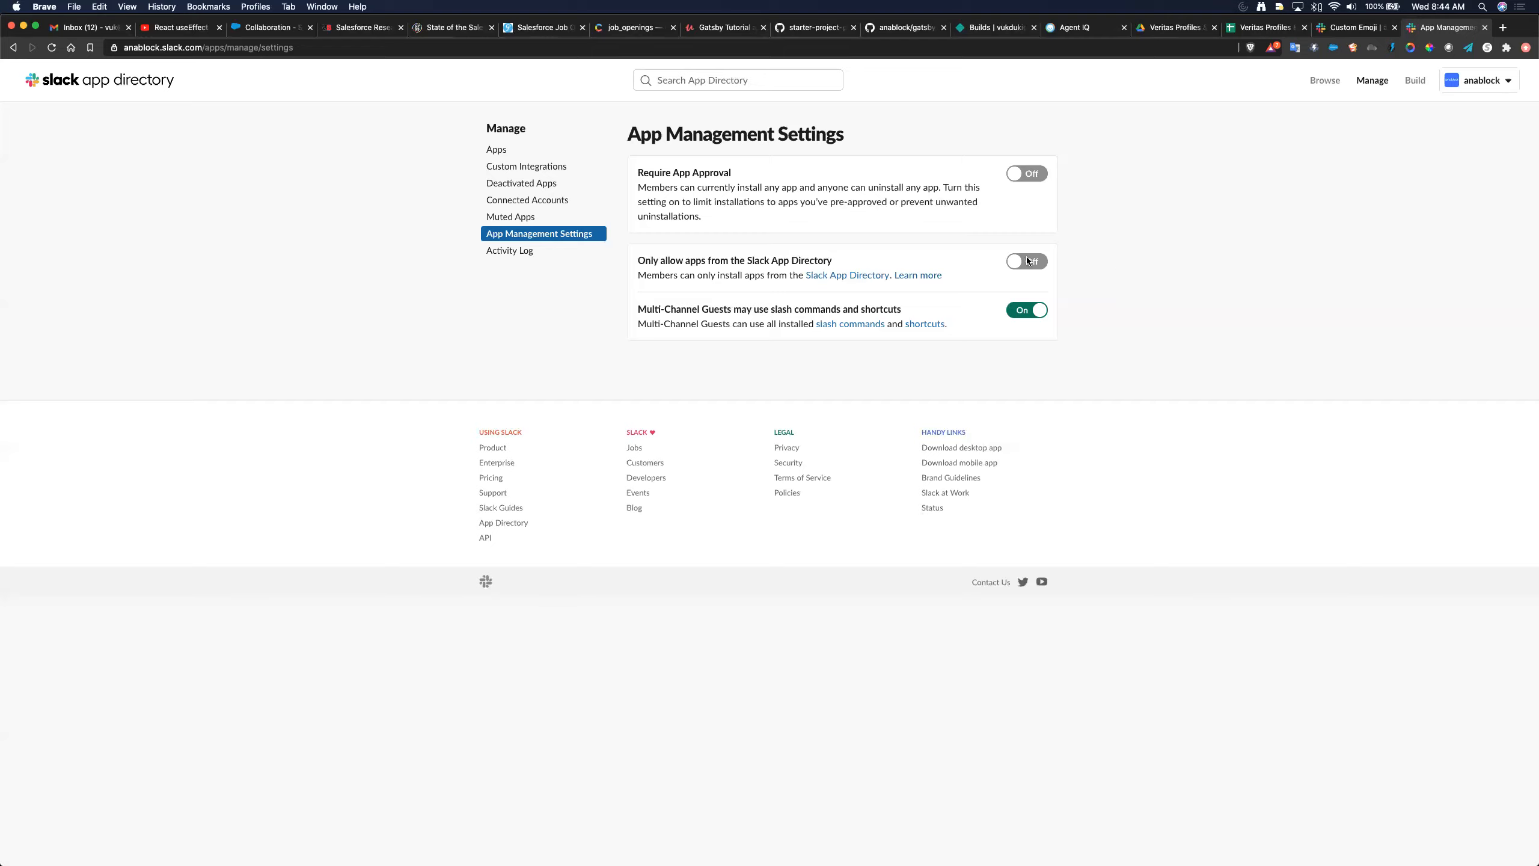
- Go through Apps, Connected Accounts and Custom Integrations to the 'Moving to Slack apps' guide
{"action": "left_click", "coordinate": [494, 150]}
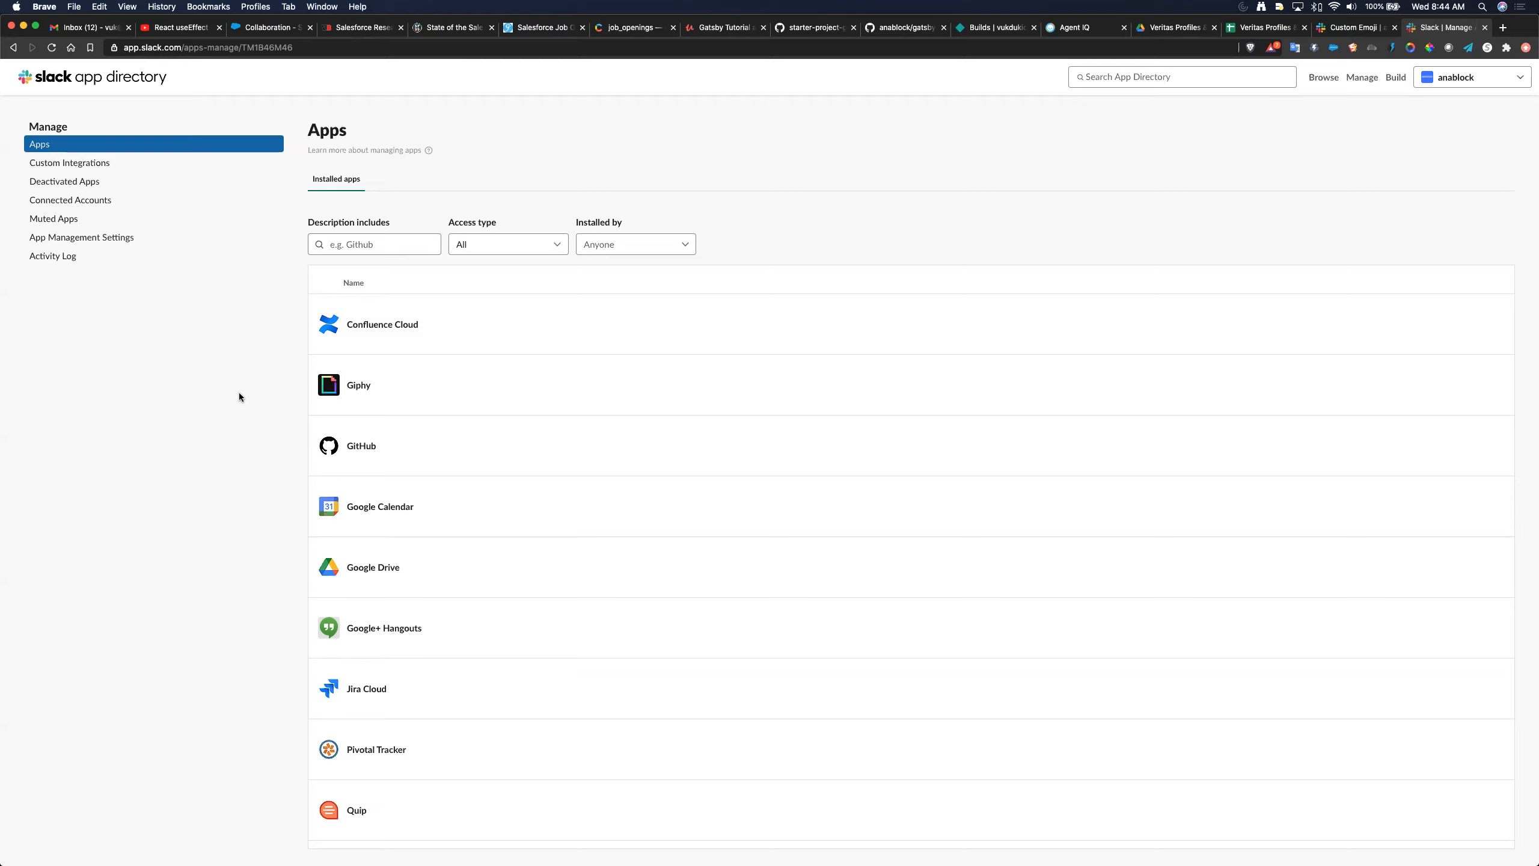
{"action": "scroll", "coordinate": [505, 437], "scroll_direction": "up", "scroll_amount": 1}
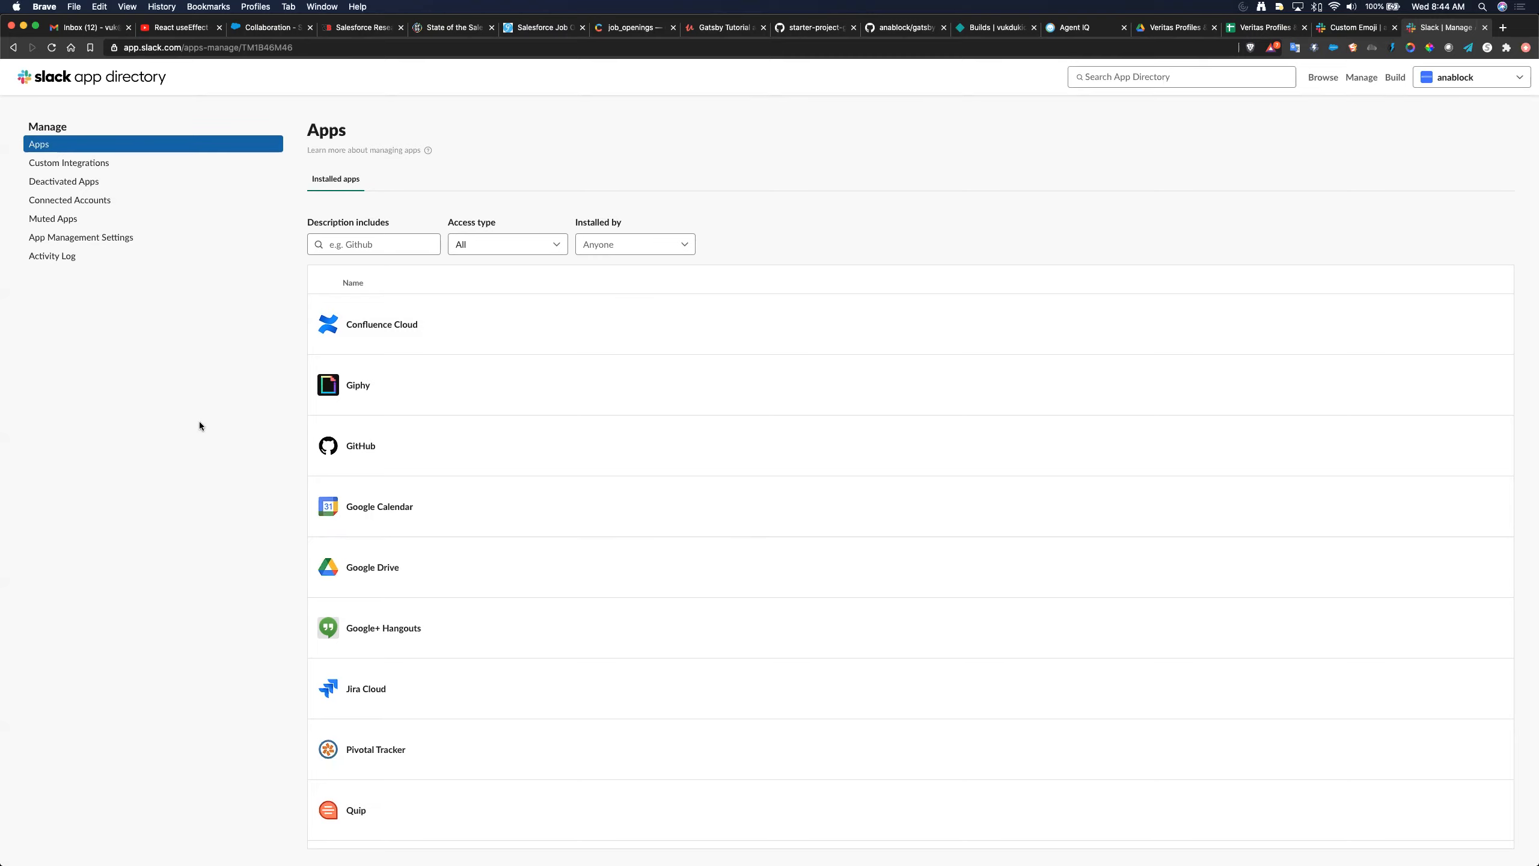
{"action": "left_click", "coordinate": [90, 204]}
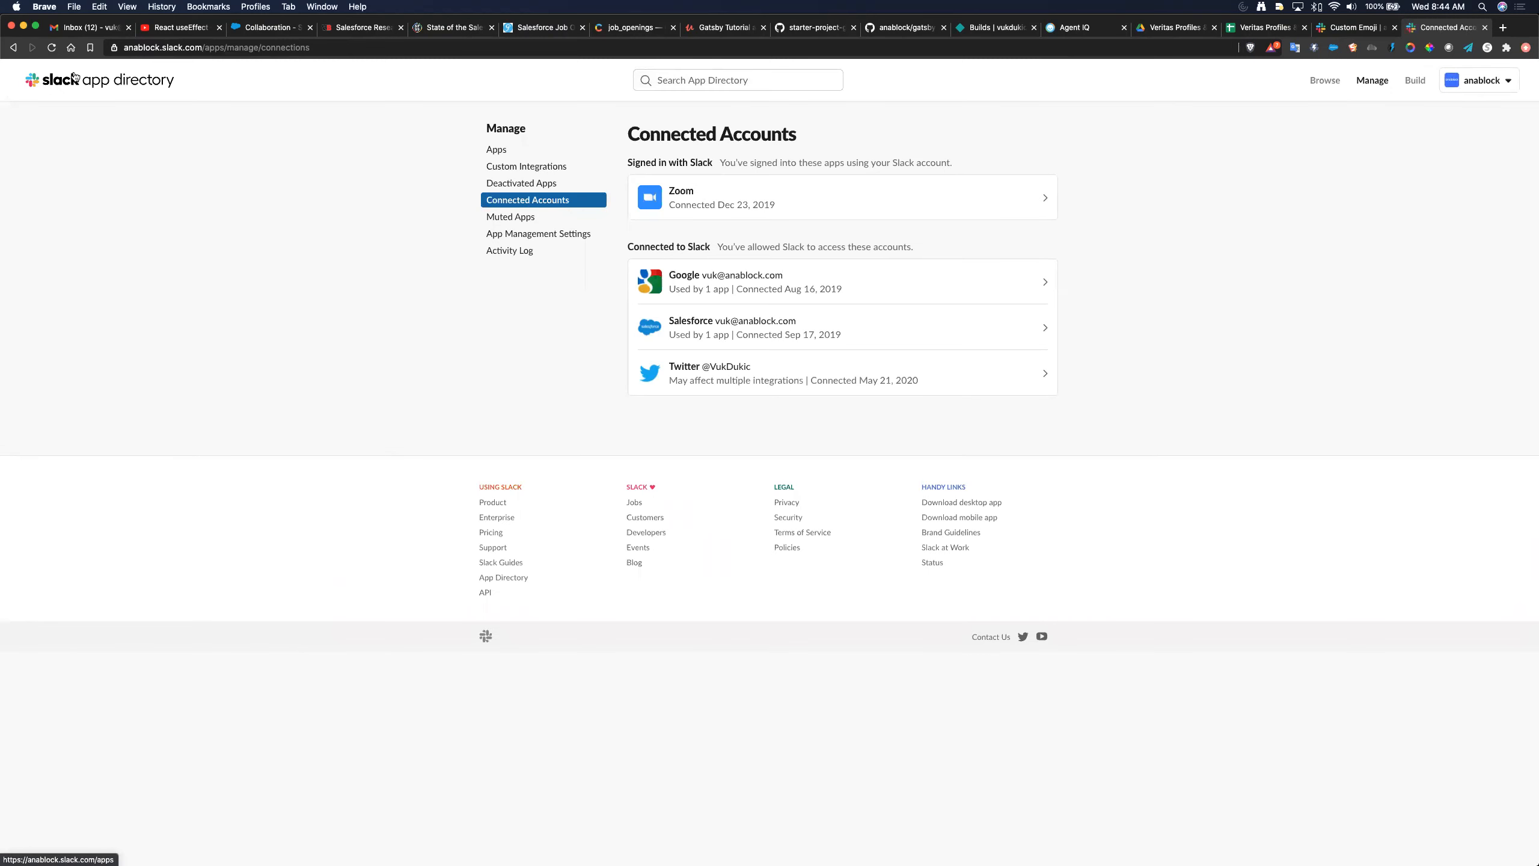
{"action": "left_click", "coordinate": [521, 167]}
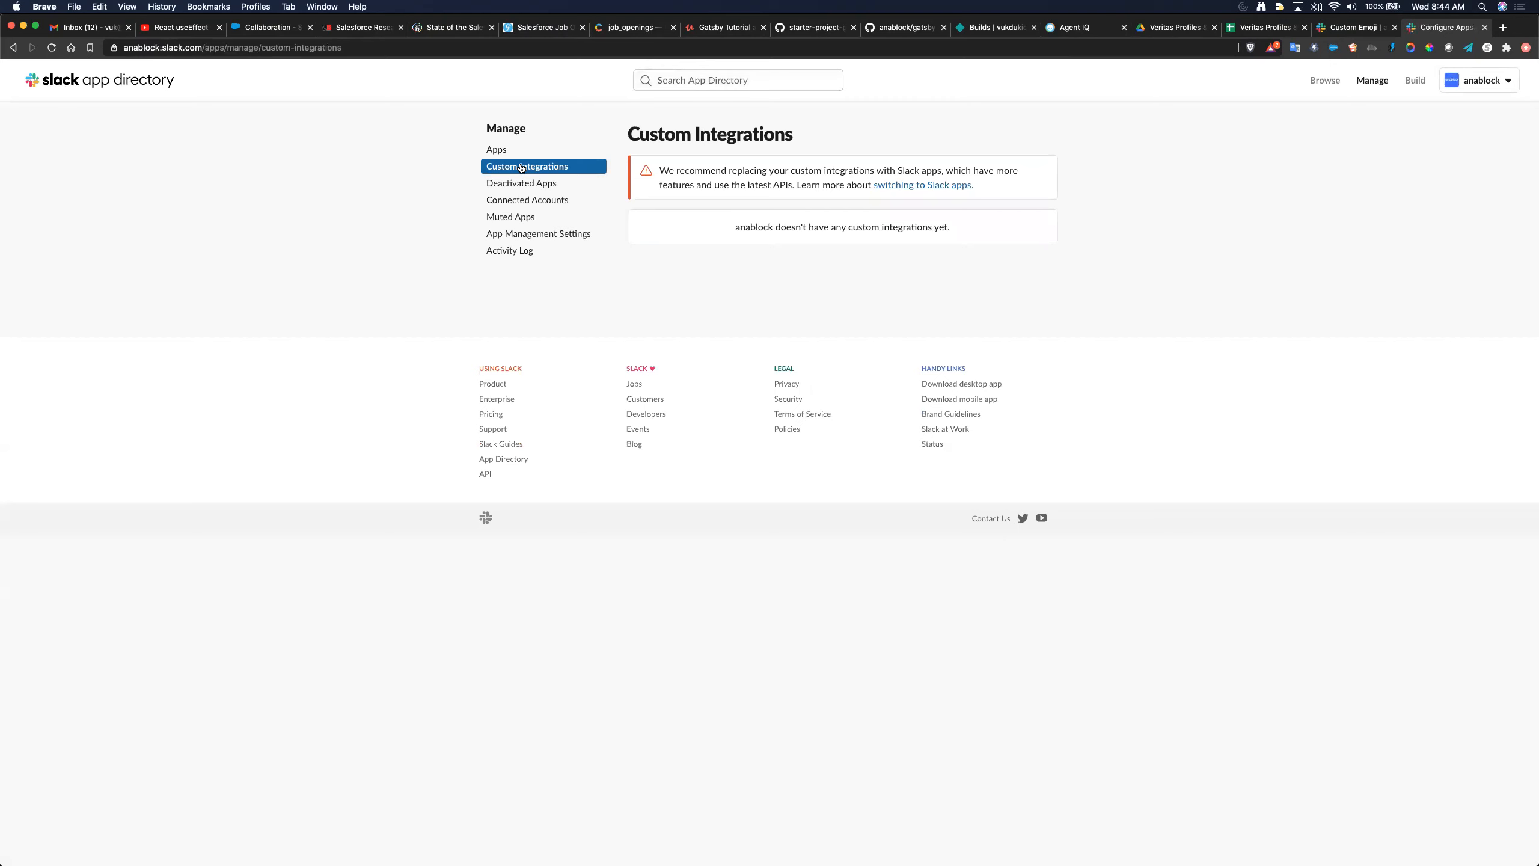
{"action": "left_click", "coordinate": [904, 189]}
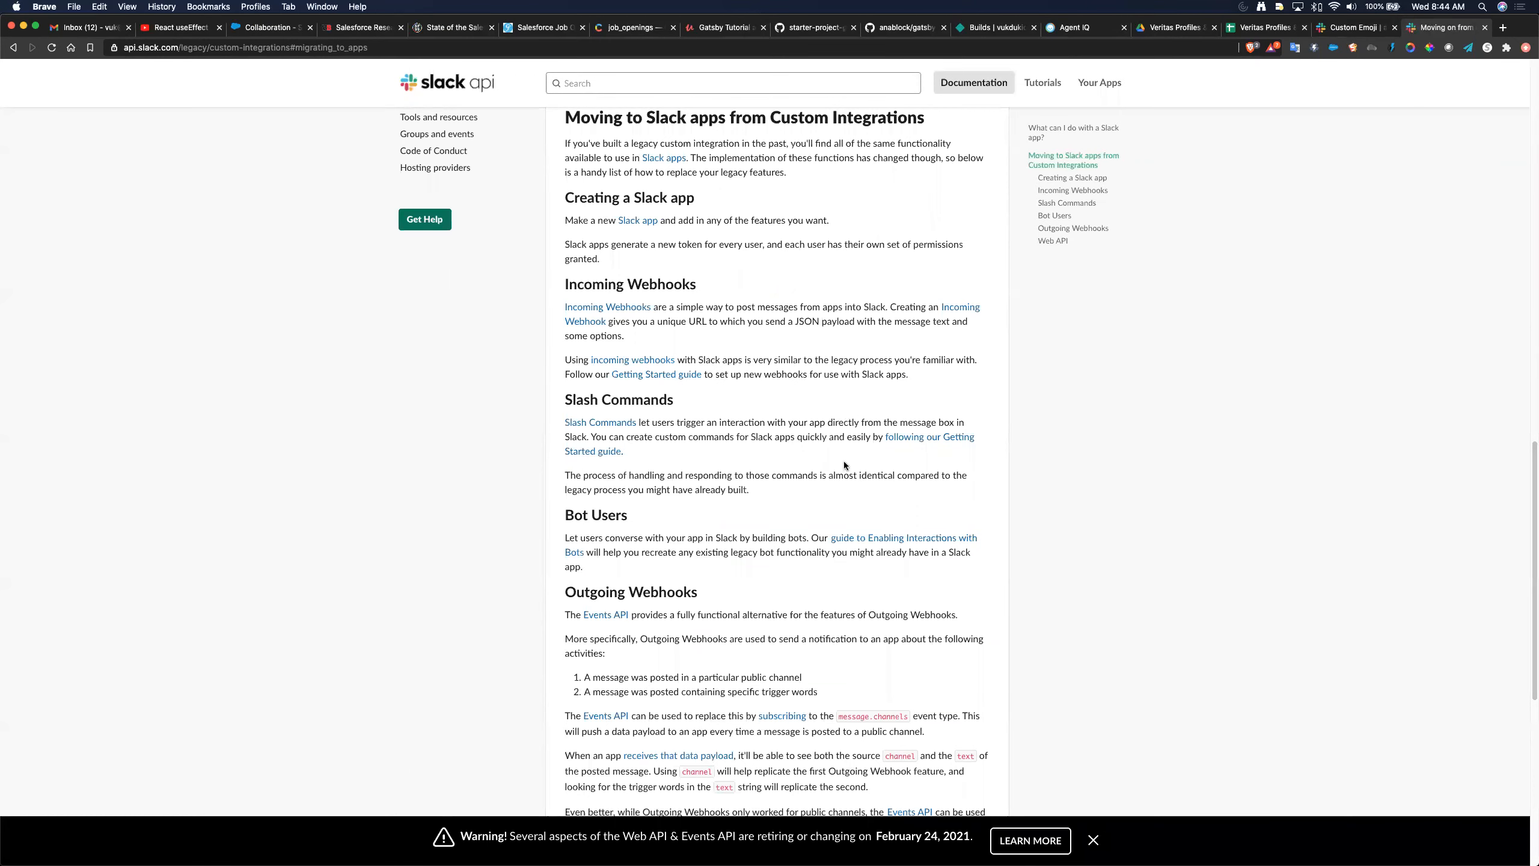
- Follow the Slack app link and Start here, then scroll to 'Creating, managing, and building apps'
{"action": "scroll", "coordinate": [887, 466], "scroll_direction": "down", "scroll_amount": 1}
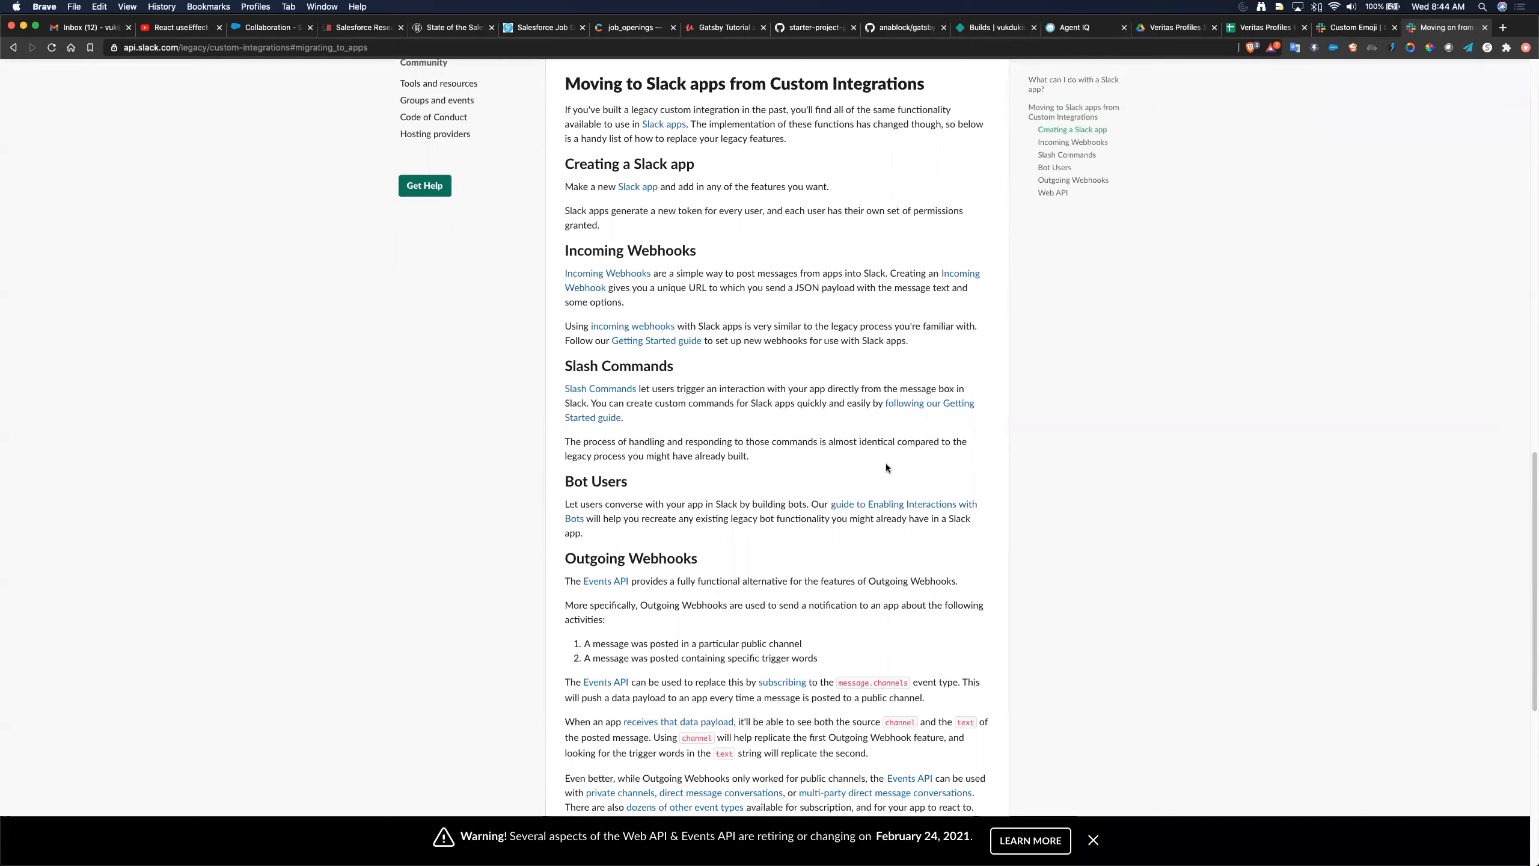
{"action": "left_click", "coordinate": [639, 187]}
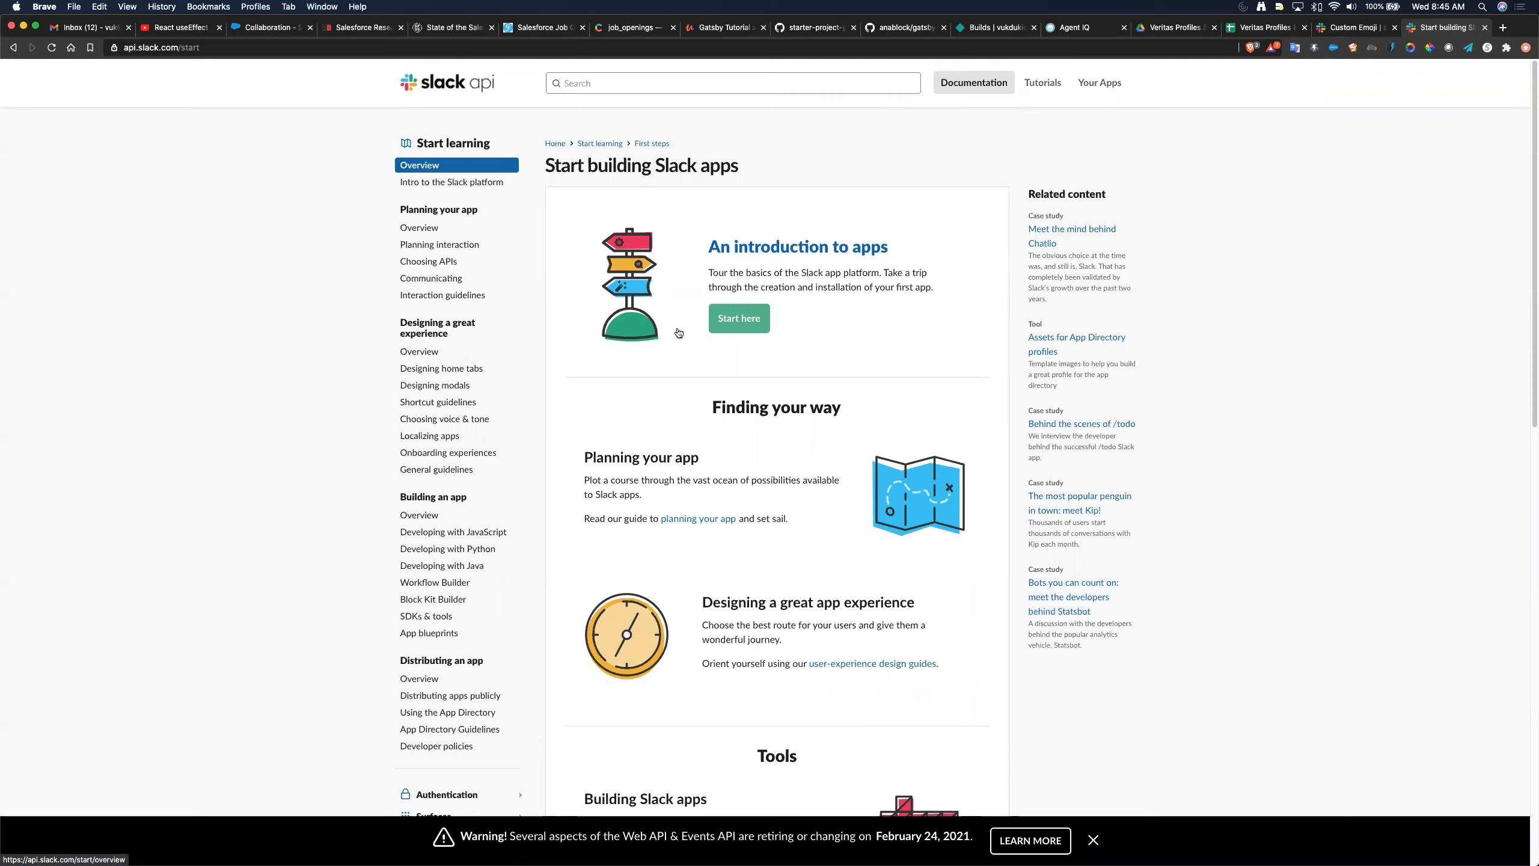
{"action": "left_click", "coordinate": [740, 318]}
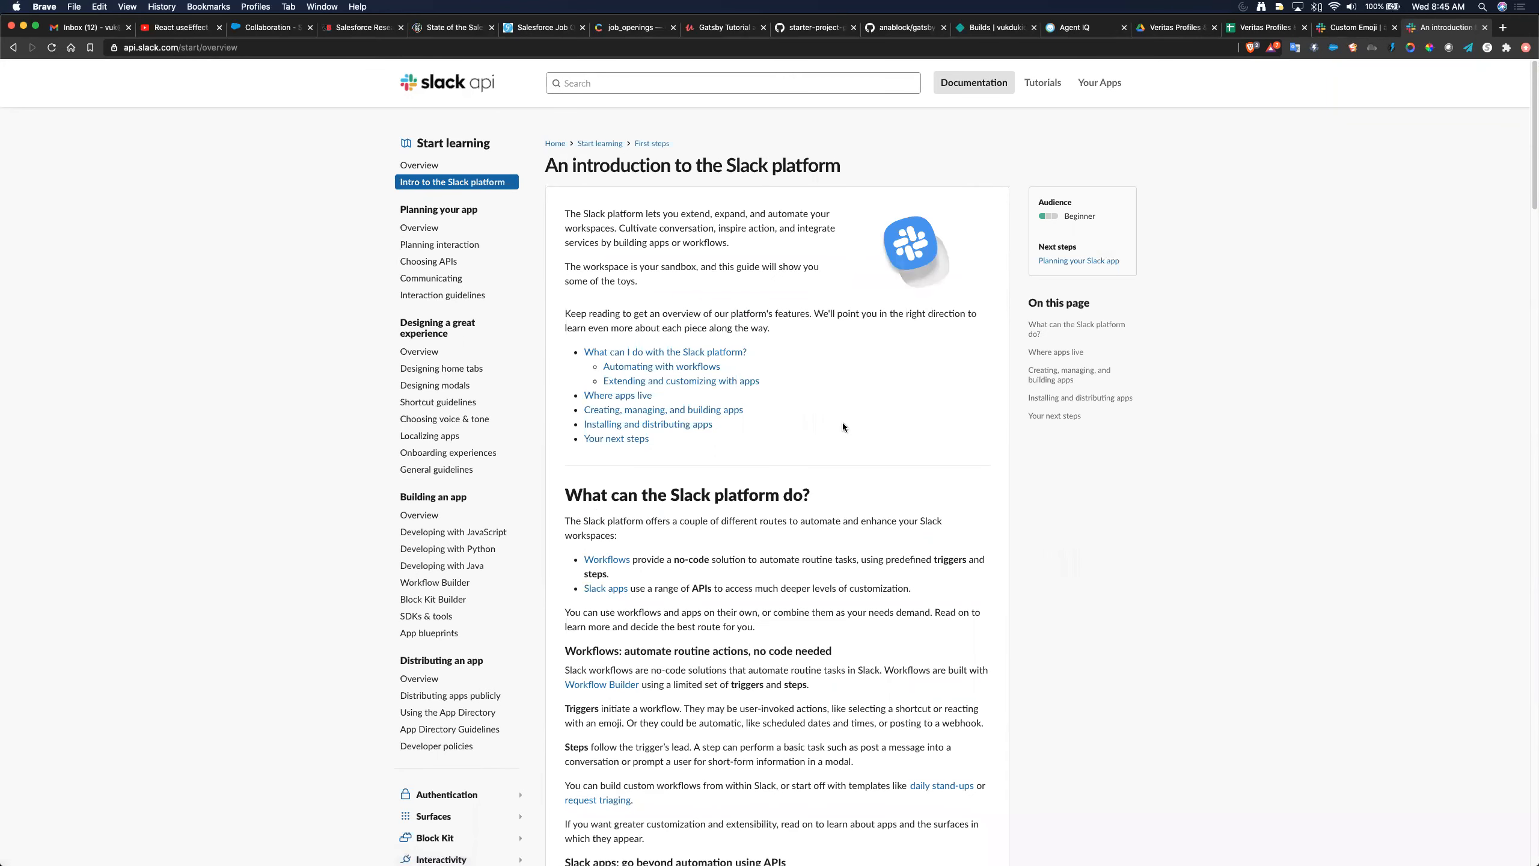
{"action": "scroll", "coordinate": [843, 427], "scroll_direction": "down", "scroll_amount": 1}
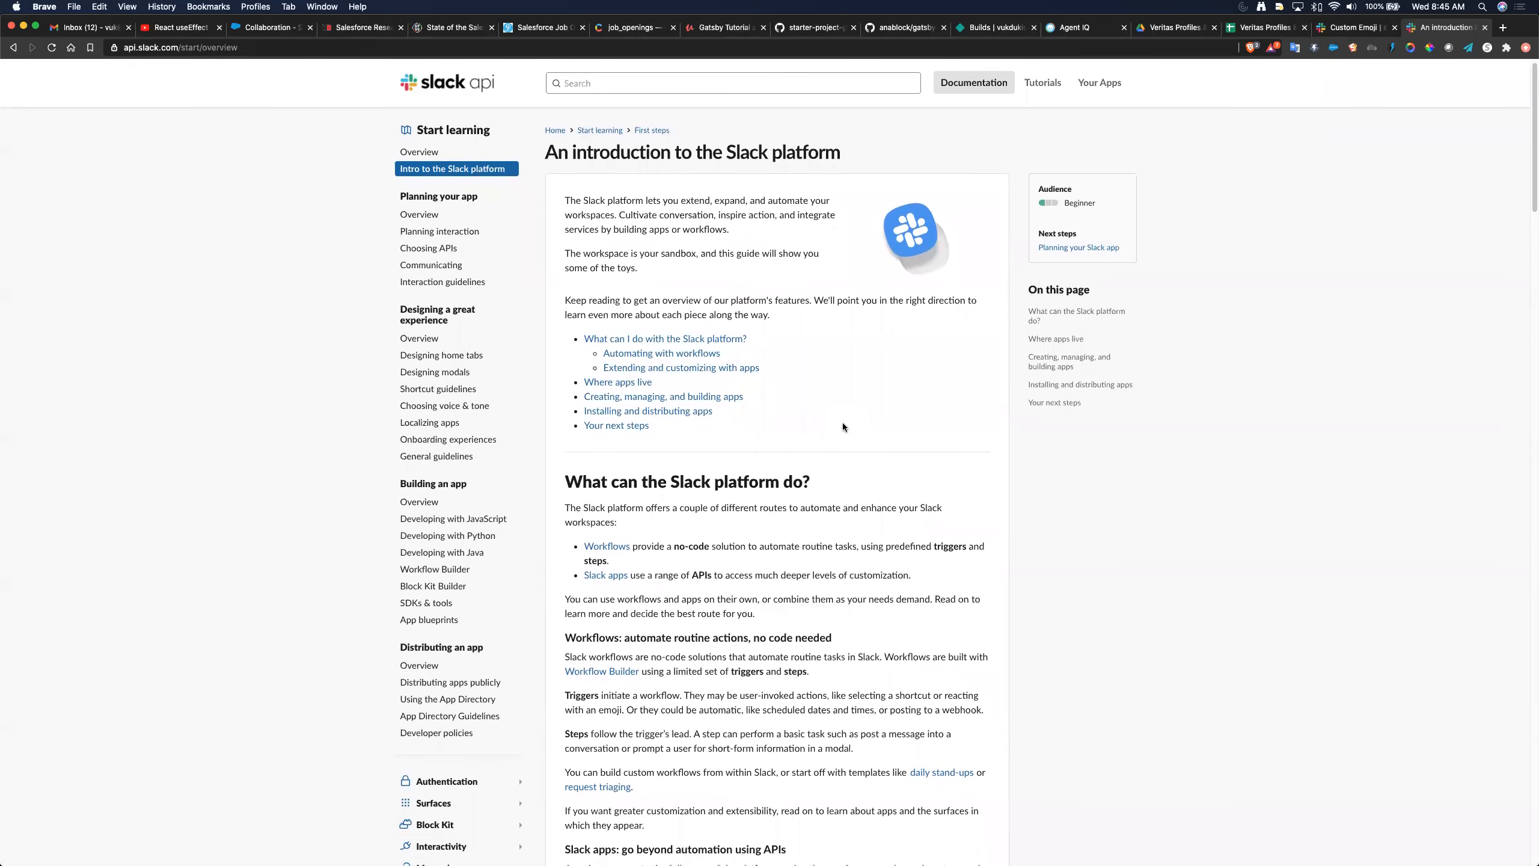
{"action": "scroll", "coordinate": [843, 427], "scroll_direction": "down", "scroll_amount": 8}
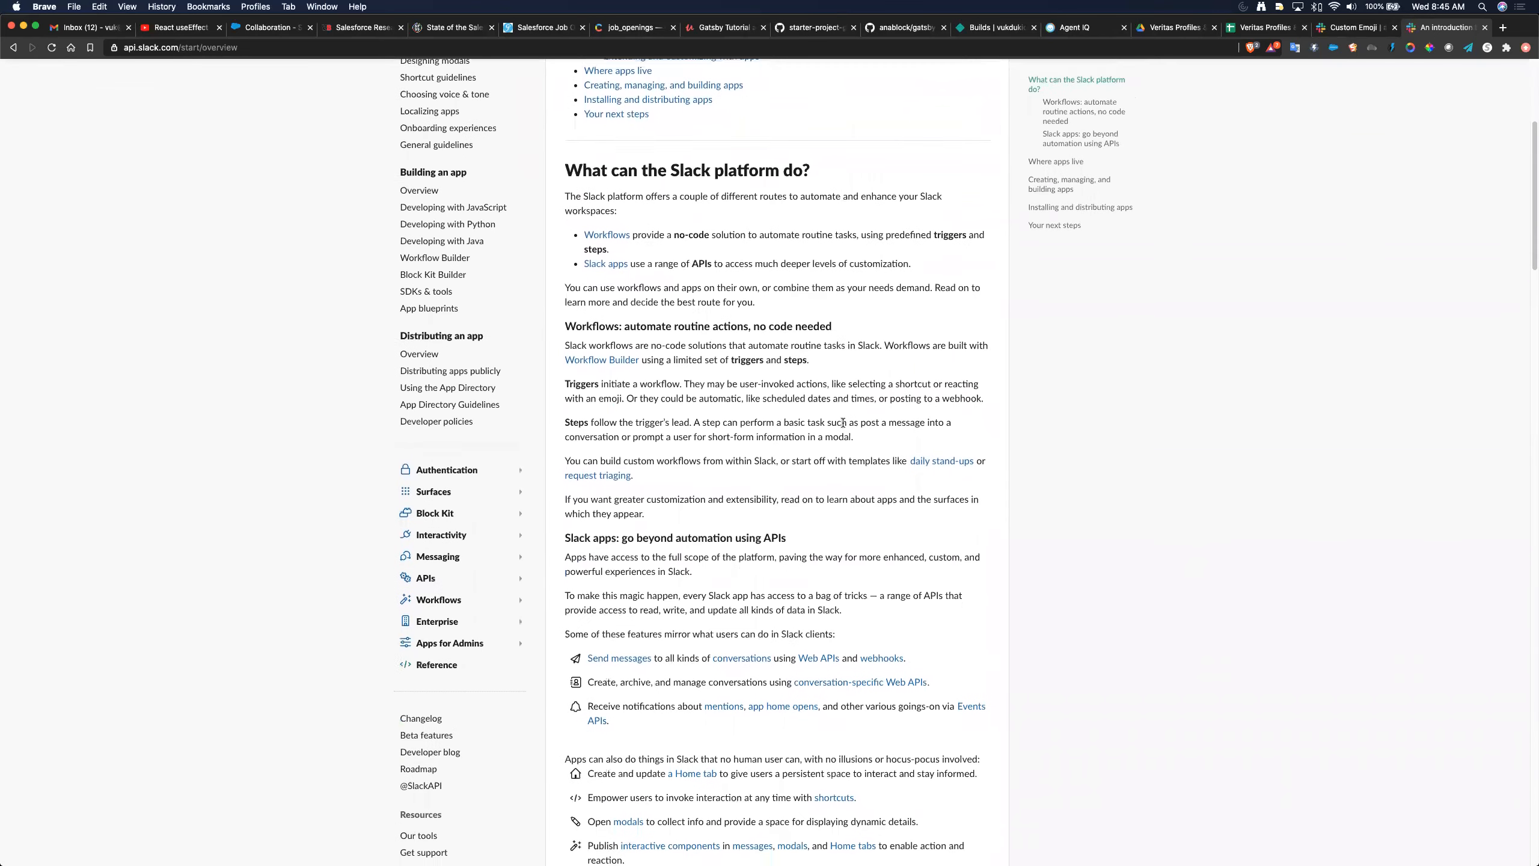
{"action": "scroll", "coordinate": [841, 423], "scroll_direction": "down", "scroll_amount": 5}
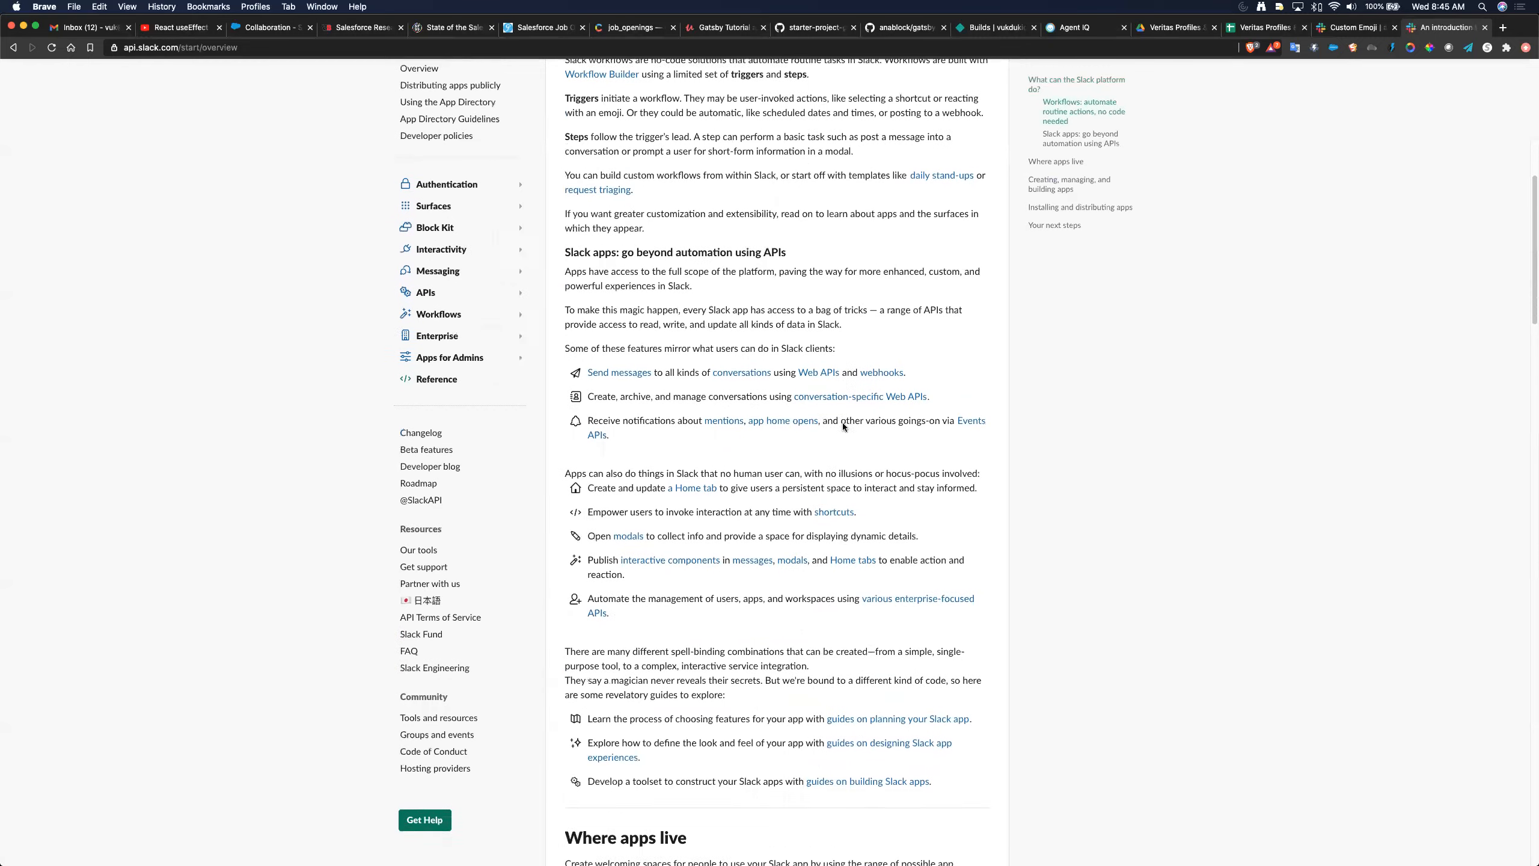
{"action": "scroll", "coordinate": [842, 423], "scroll_direction": "down", "scroll_amount": 8}
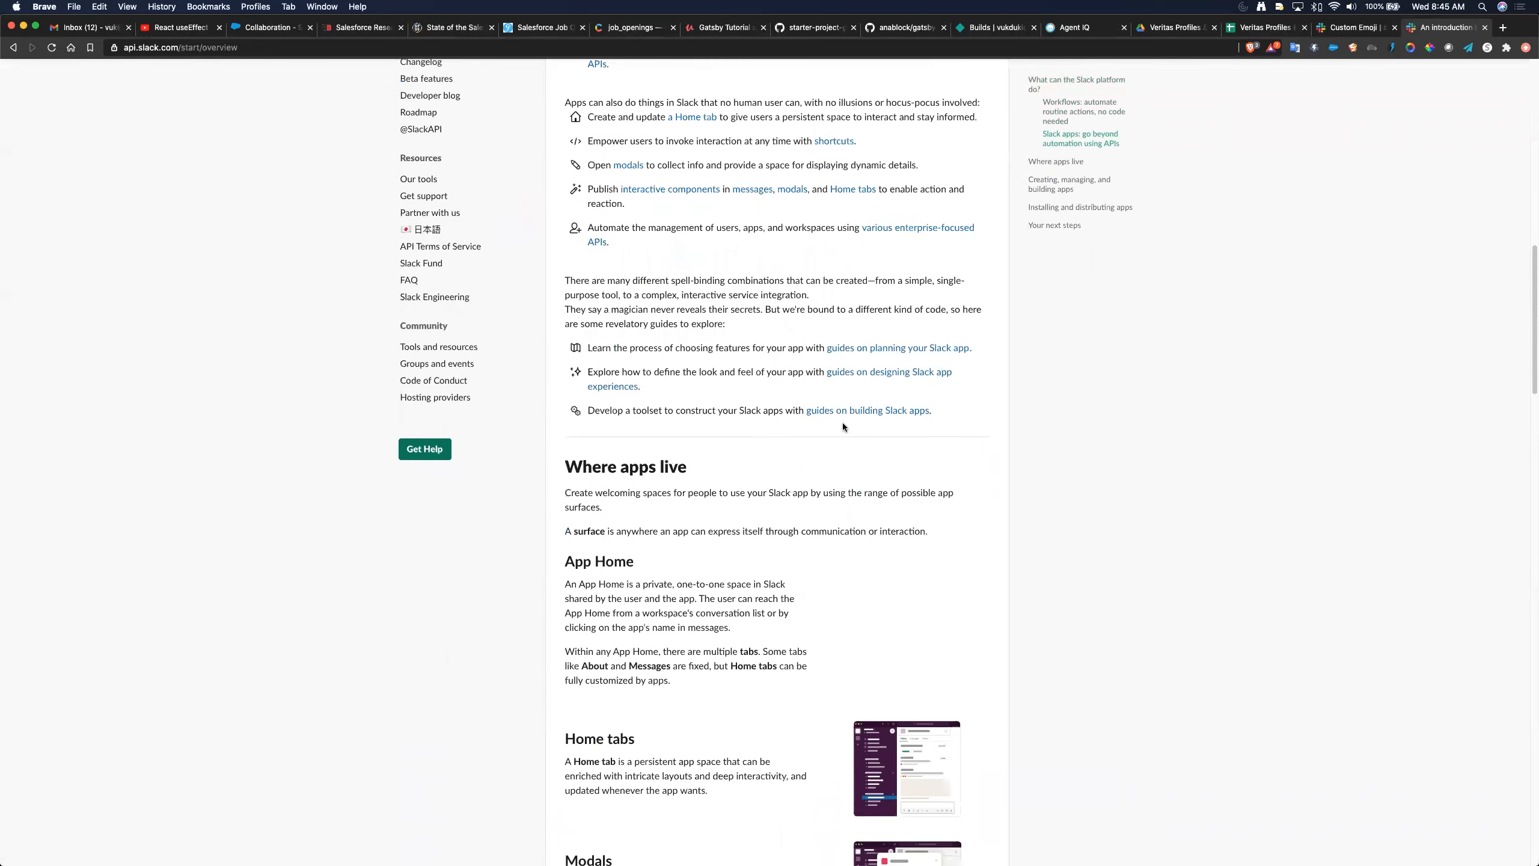
{"action": "scroll", "coordinate": [843, 426], "scroll_direction": "down", "scroll_amount": 11}
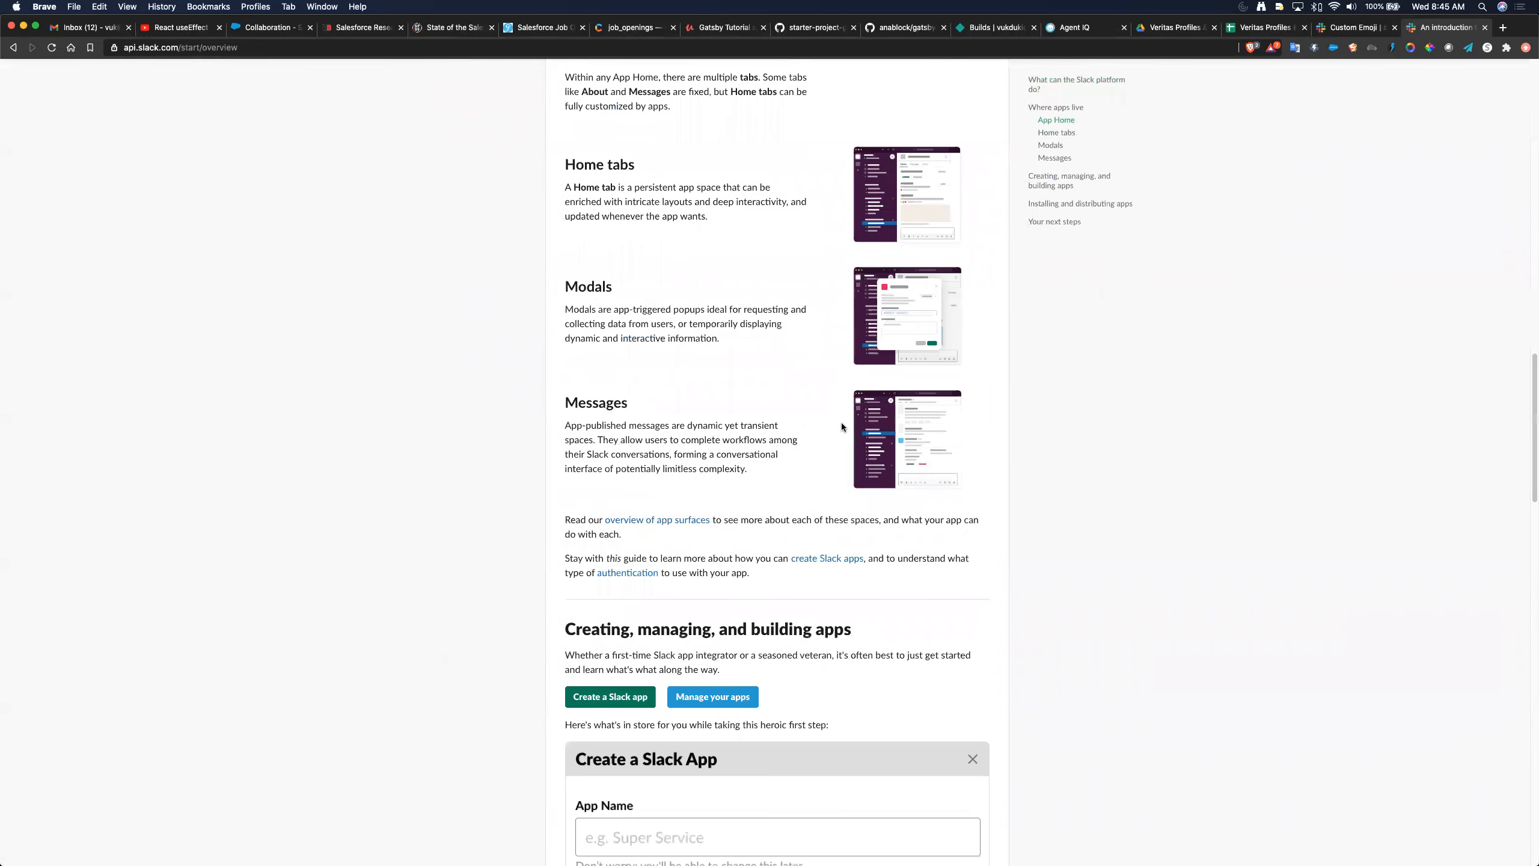
{"action": "scroll", "coordinate": [842, 427], "scroll_direction": "down", "scroll_amount": 8}
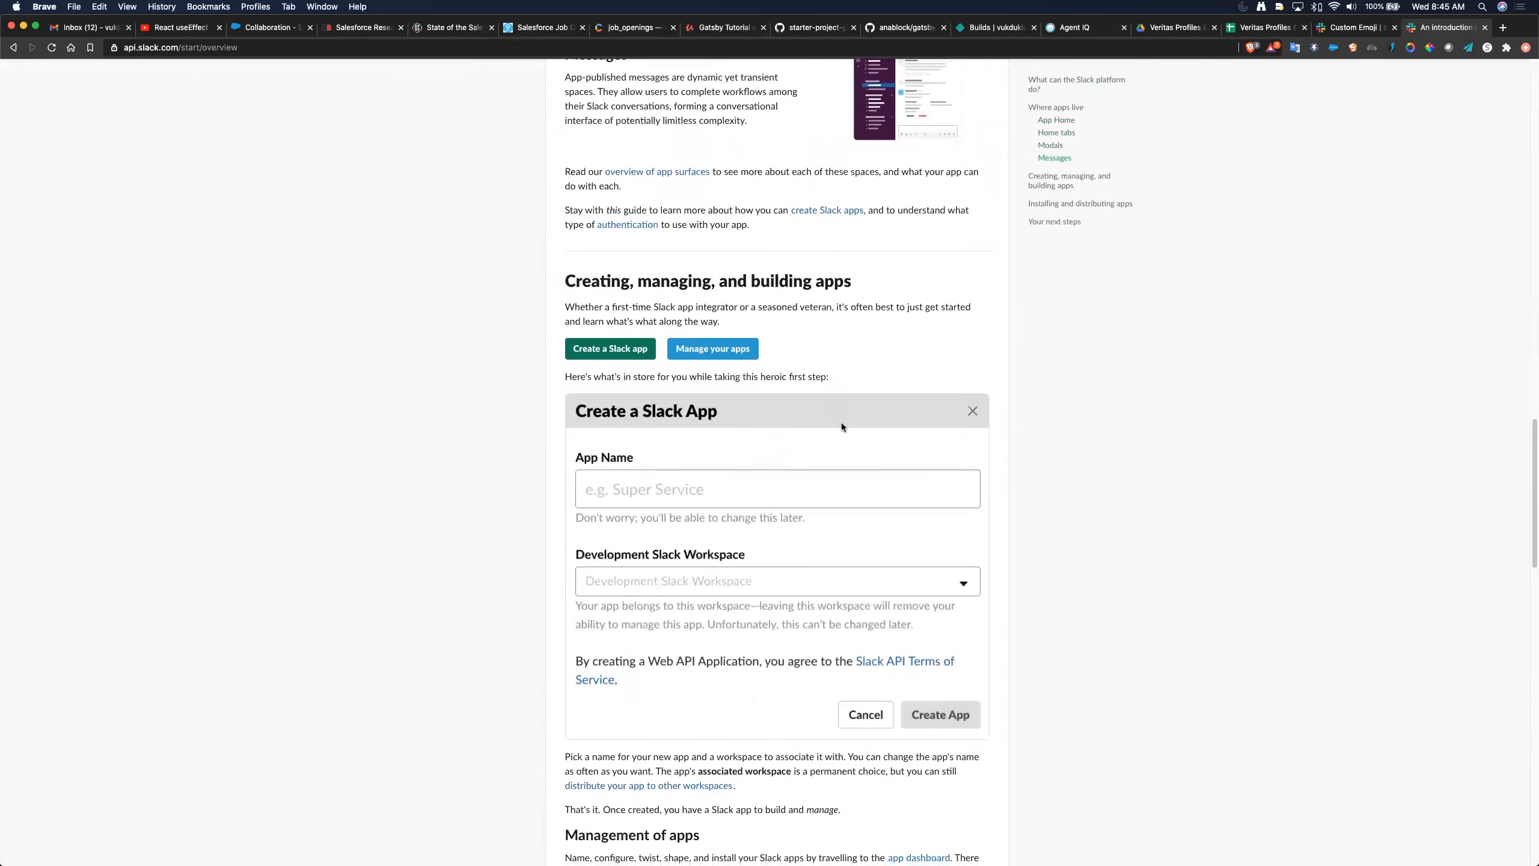
{"action": "scroll", "coordinate": [842, 426], "scroll_direction": "down", "scroll_amount": 2}
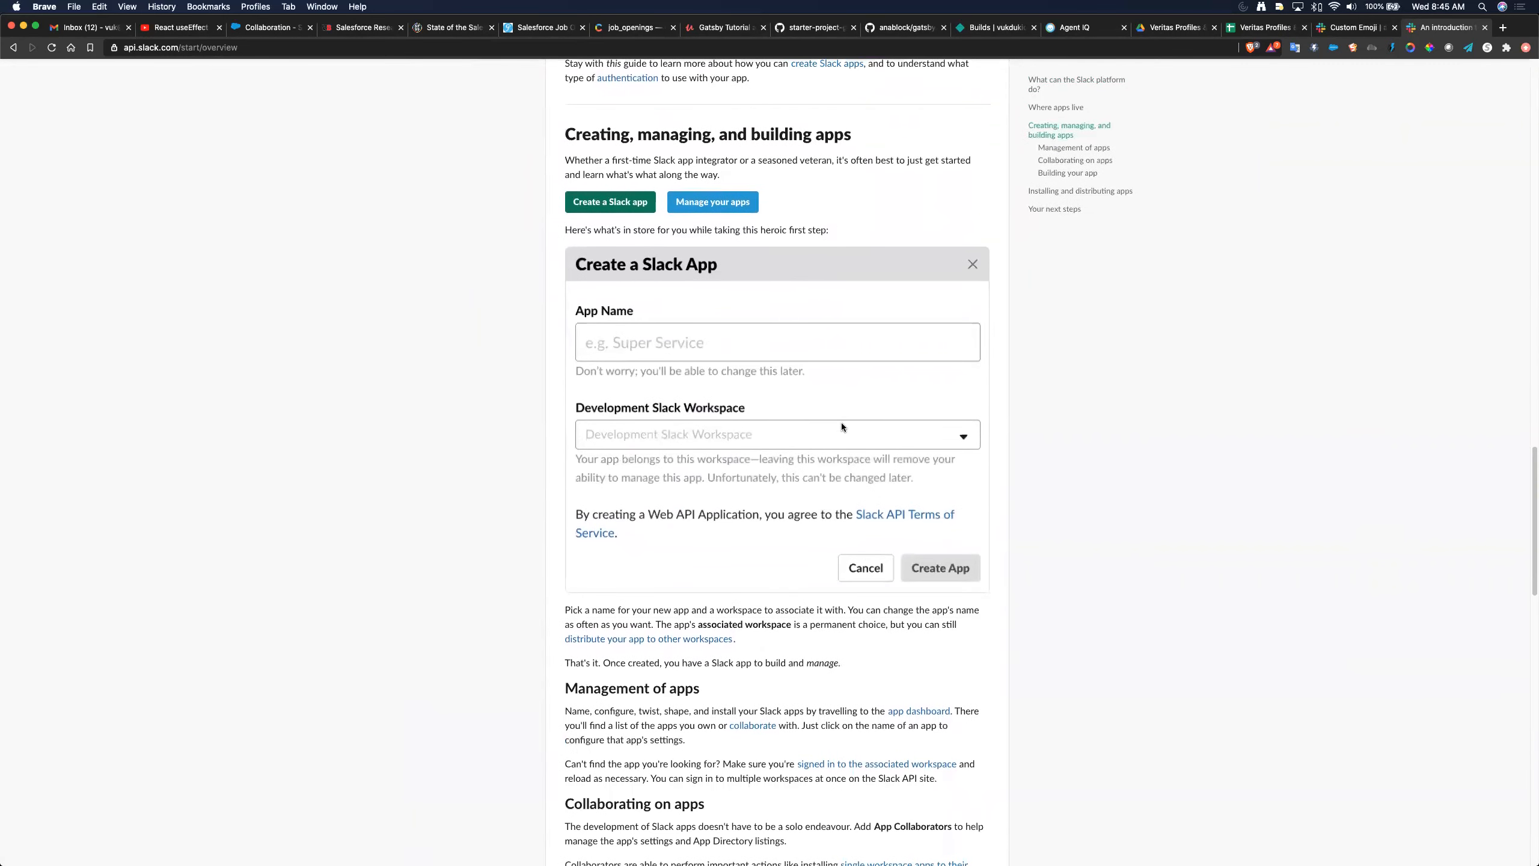
- Create a new Slack app named 'Pharos.ai' in the anablock development workspace
{"action": "left_click", "coordinate": [617, 209]}
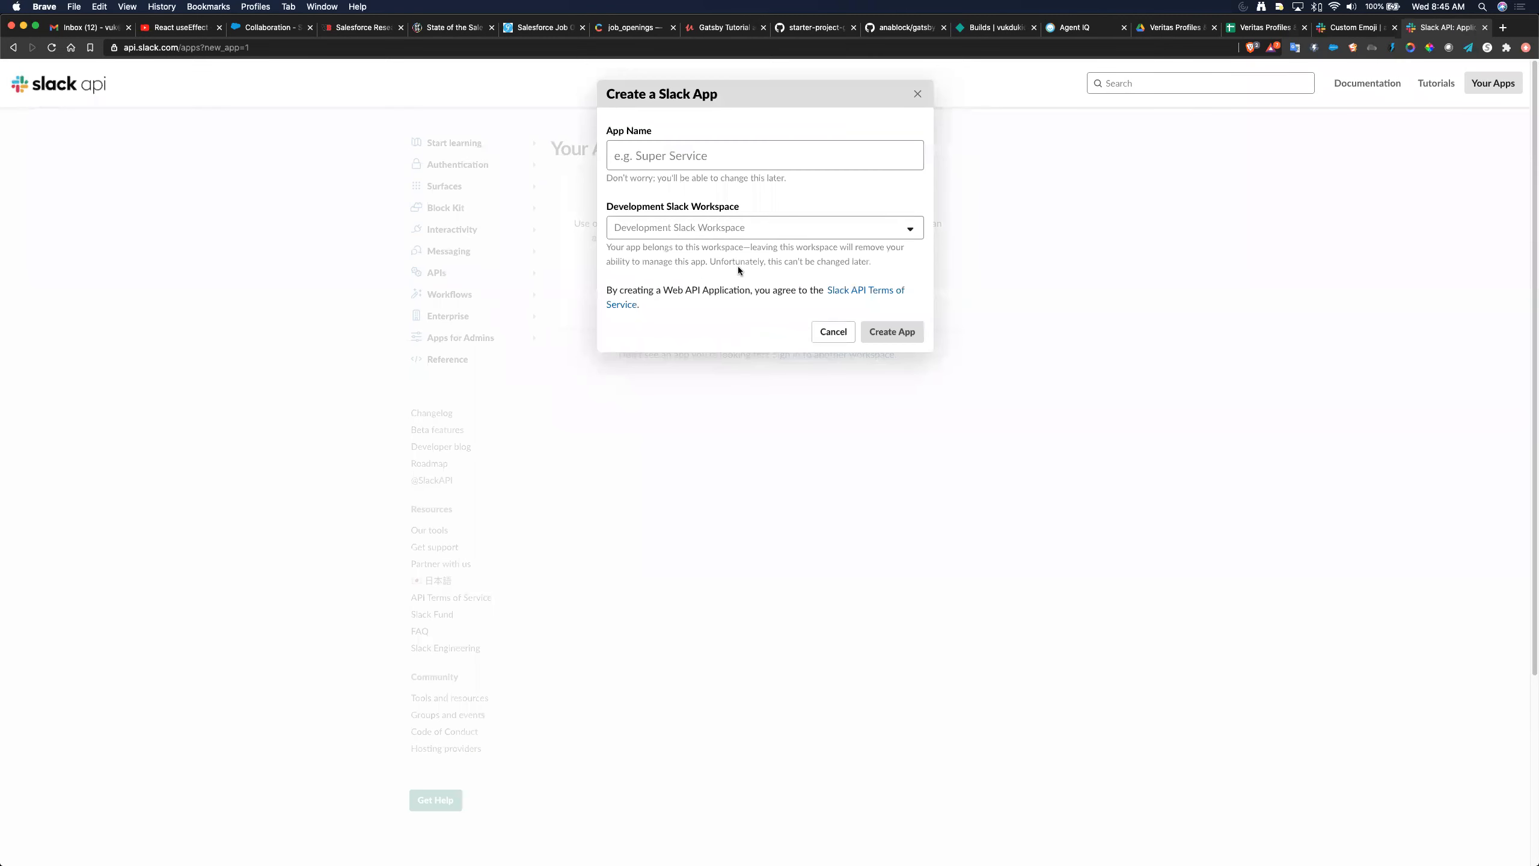
{"action": "left_click", "coordinate": [657, 148]}
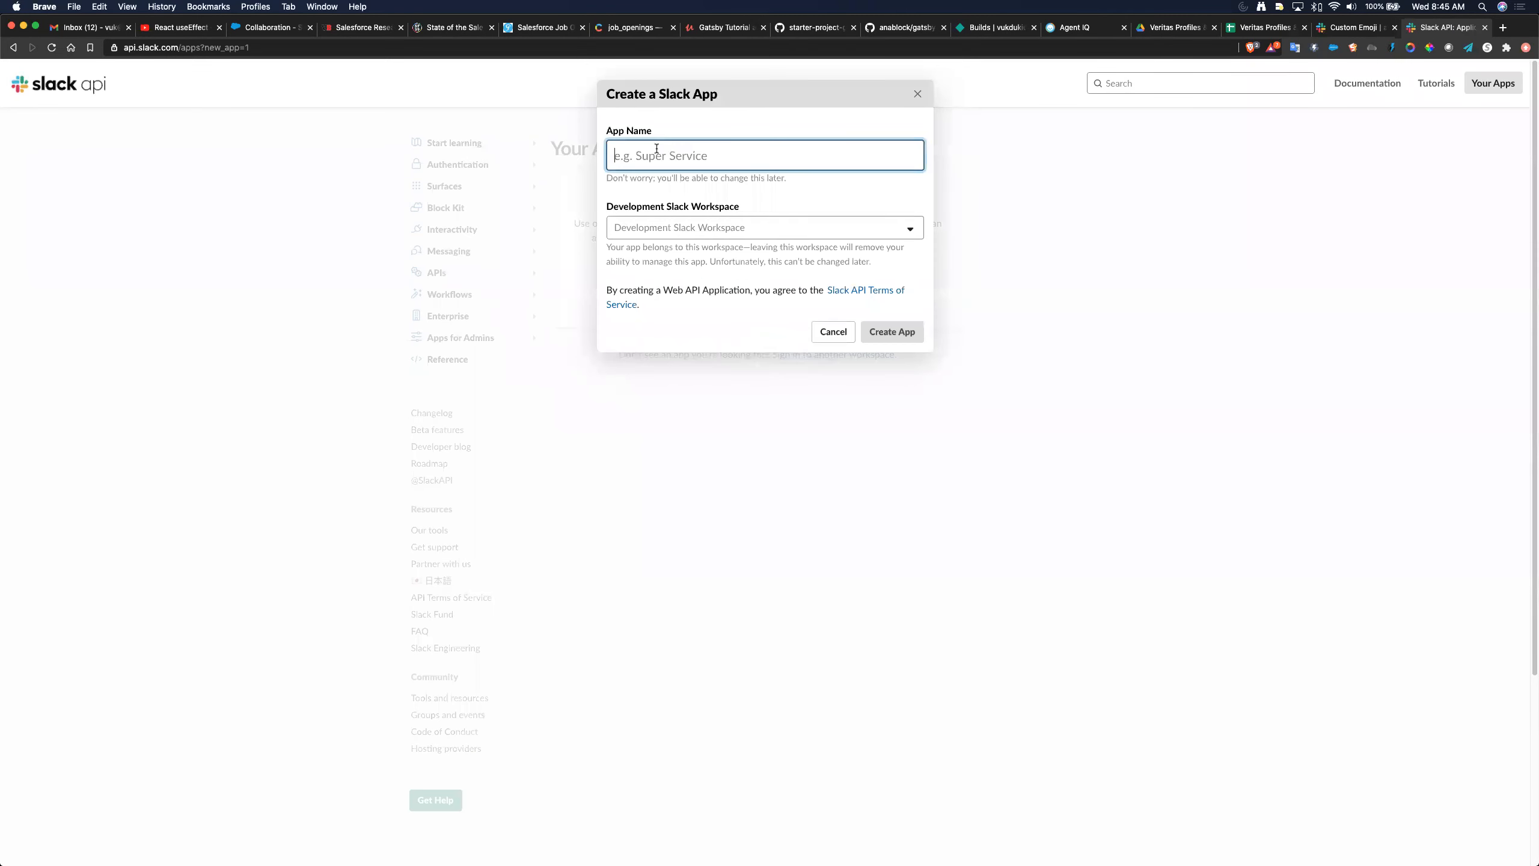
{"action": "type", "text": "Pharos.ai"}
{"action": "left_click", "coordinate": [687, 227]}
{"action": "left_click", "coordinate": [665, 253]}
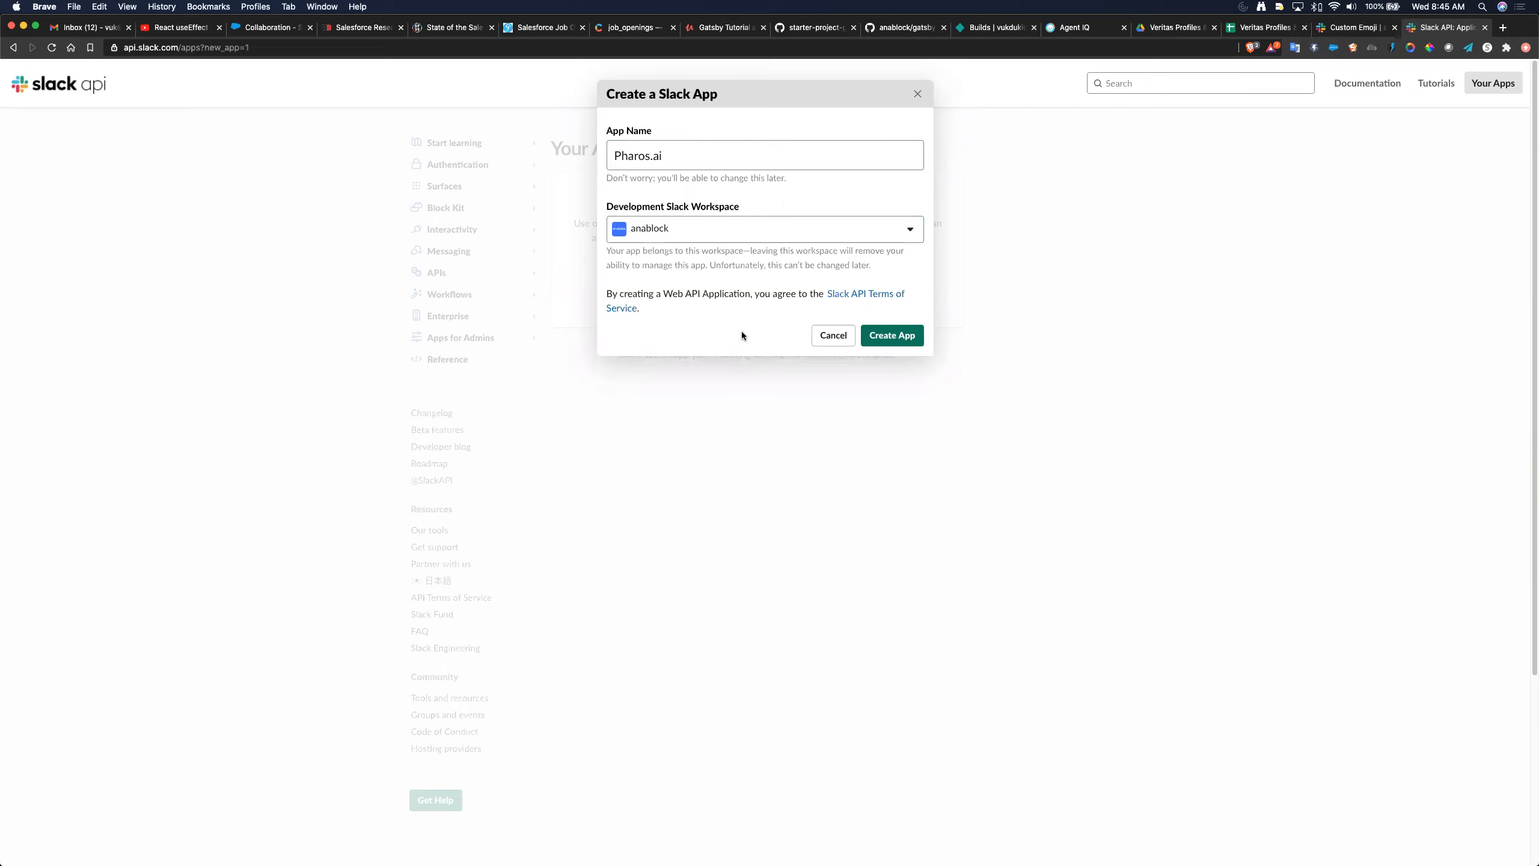
{"action": "left_click", "coordinate": [882, 335]}
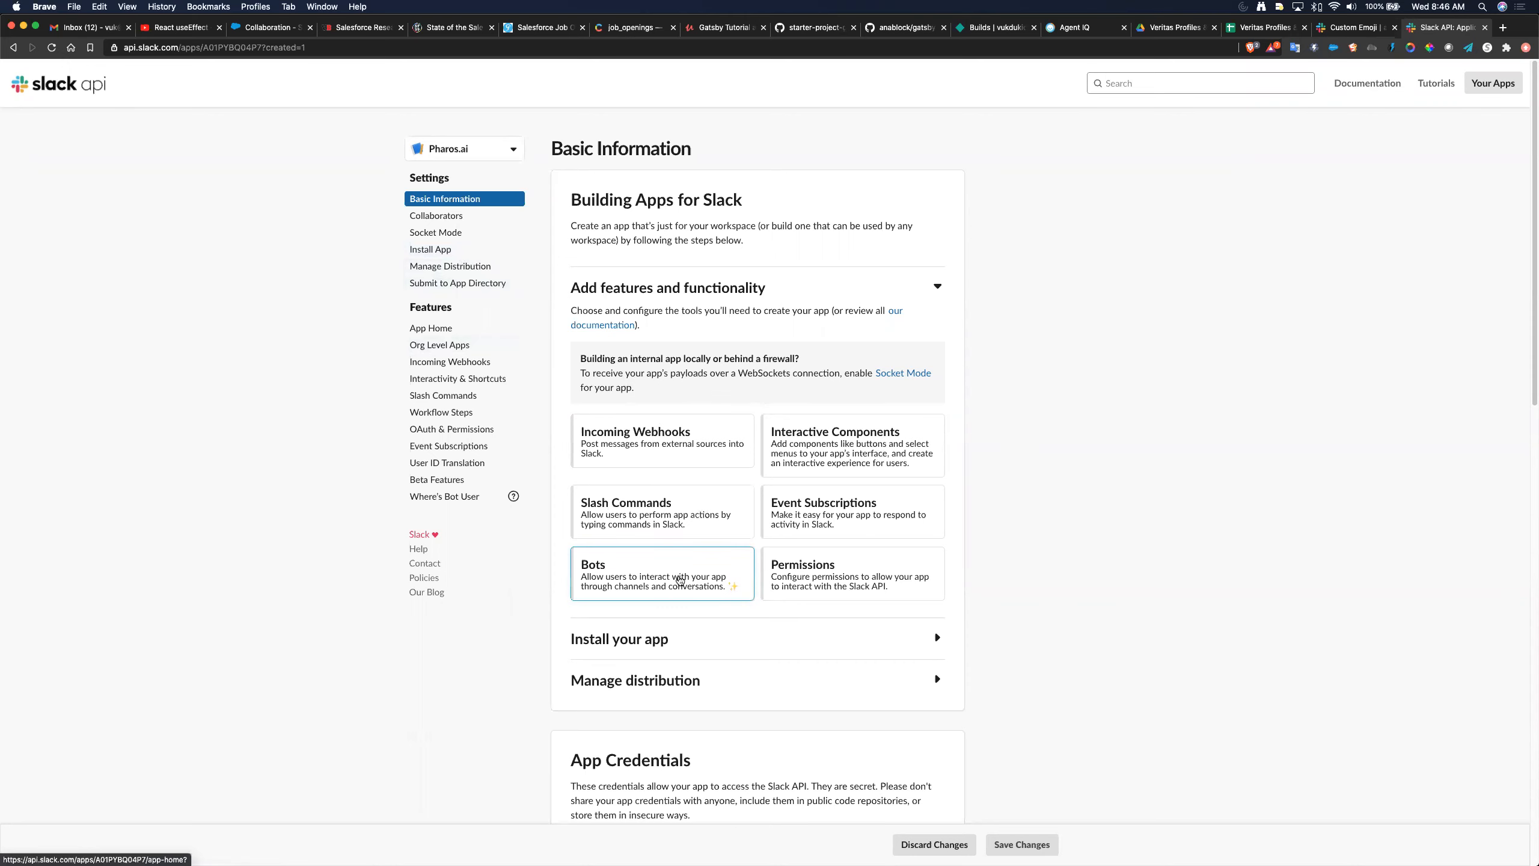
- From the Bots card, review scopes to reach the Scopes section of Pharos.ai's OAuth & Permissions page
{"action": "left_click", "coordinate": [680, 580]}
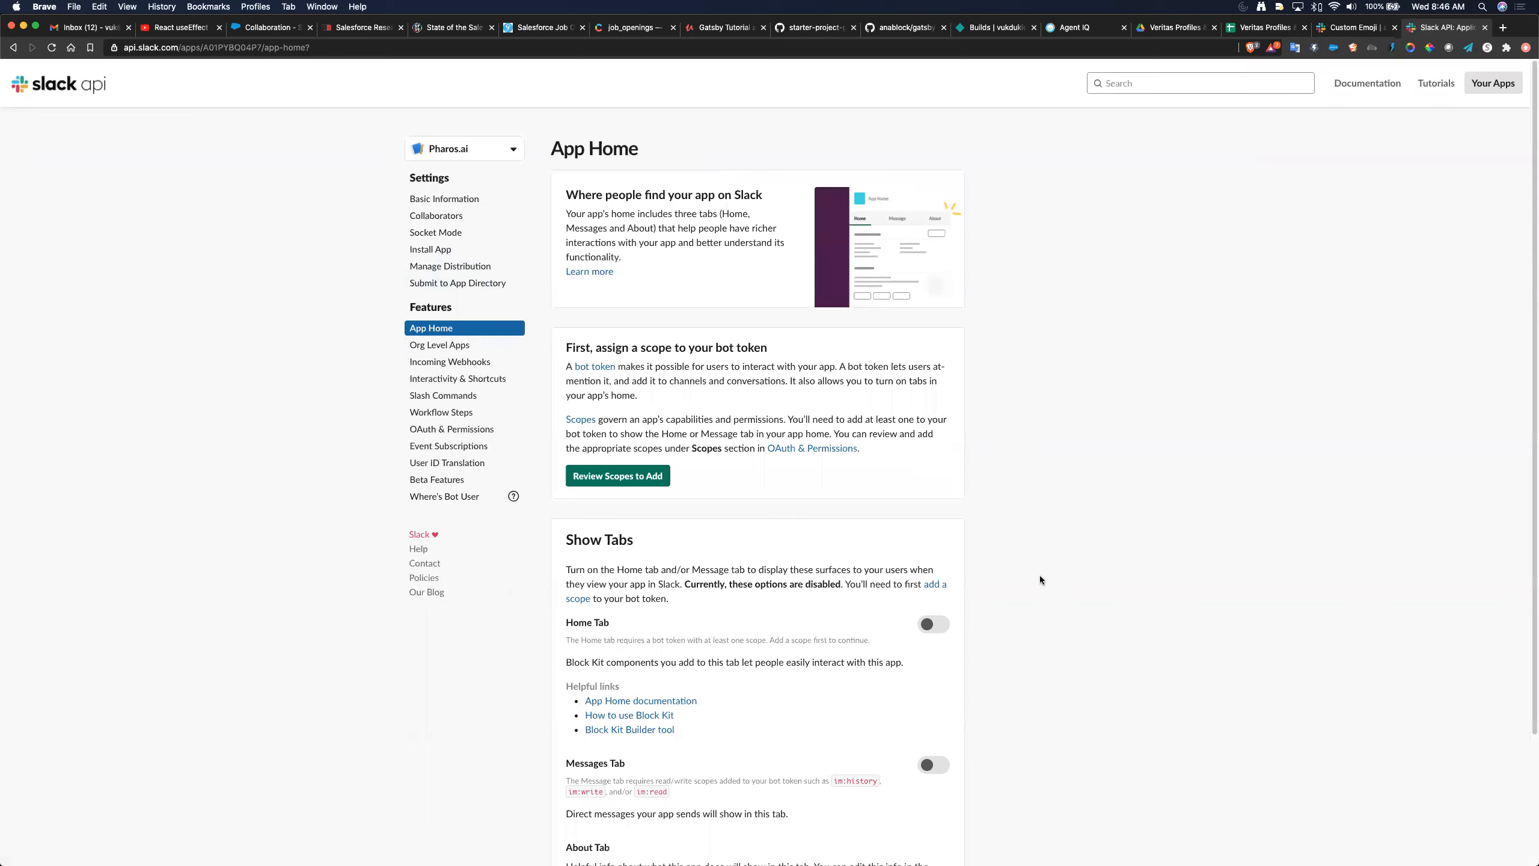
{"action": "scroll", "coordinate": [1040, 580], "scroll_direction": "down", "scroll_amount": 2}
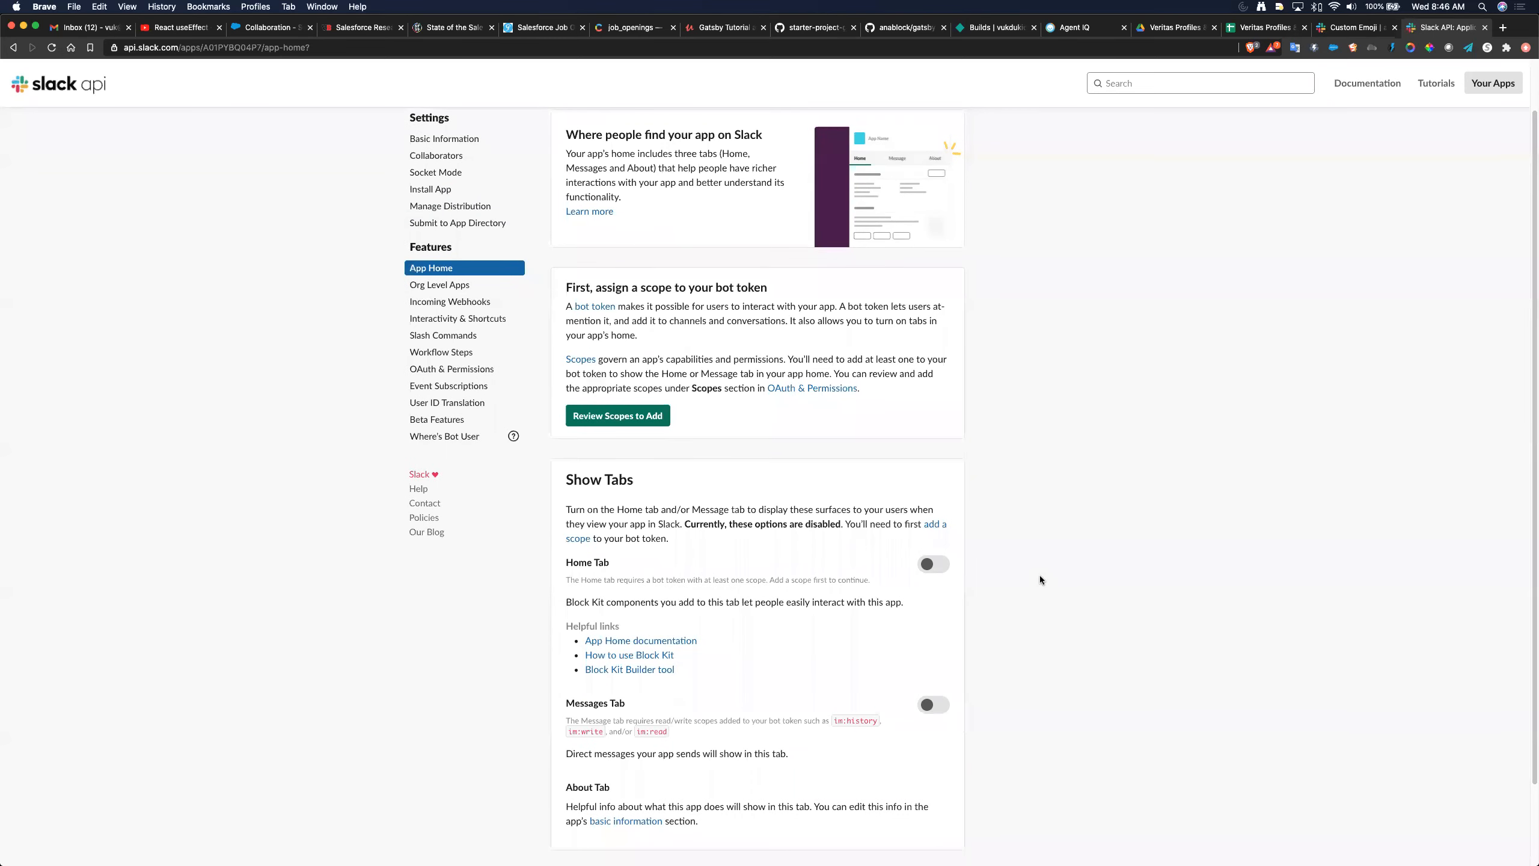
{"action": "left_click", "coordinate": [618, 416]}
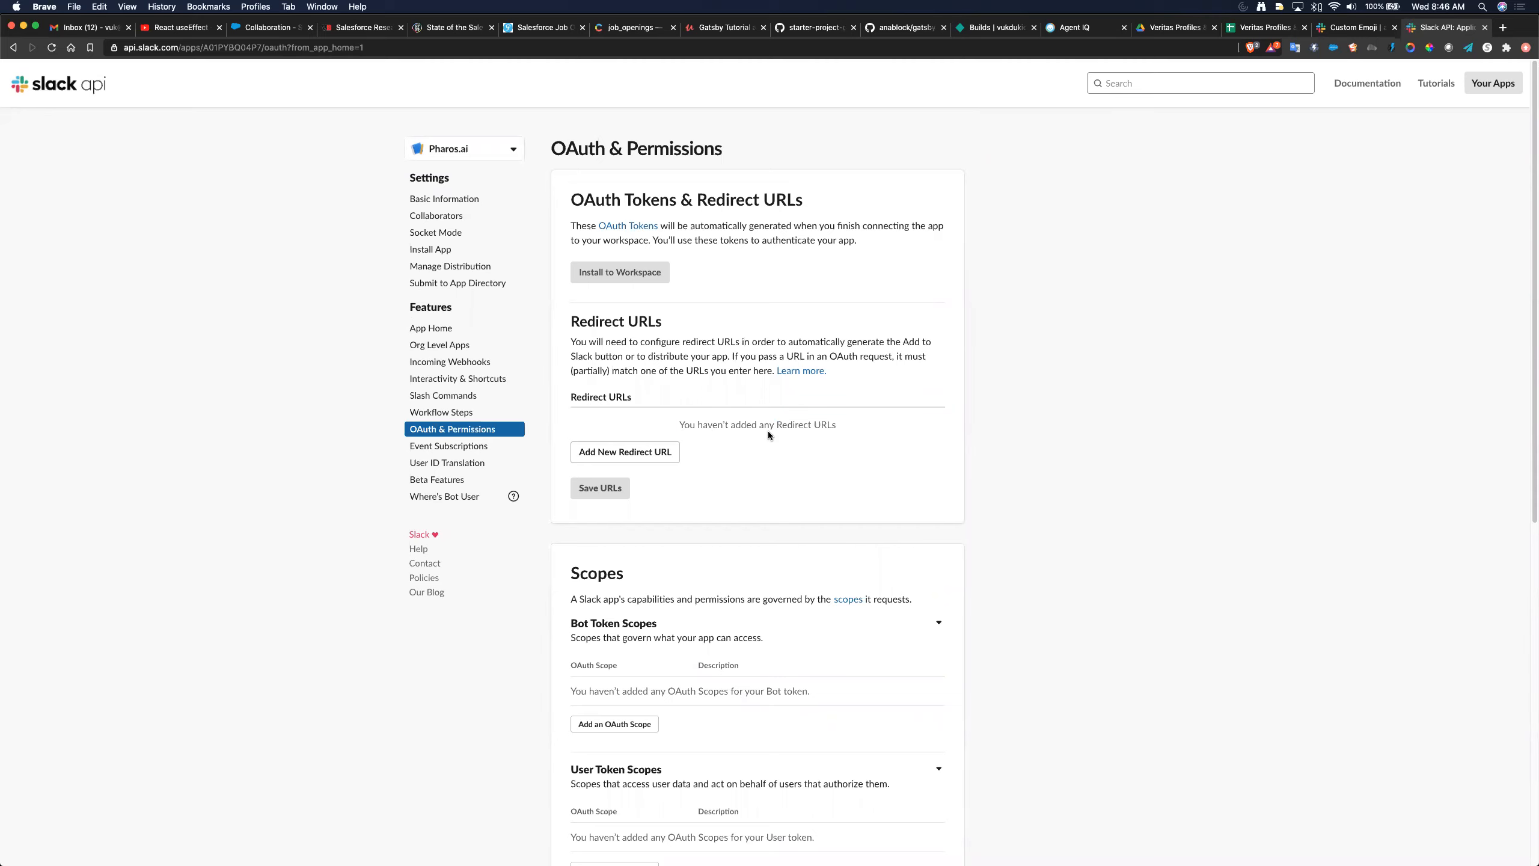
{"action": "scroll", "coordinate": [768, 433], "scroll_direction": "down", "scroll_amount": 3}
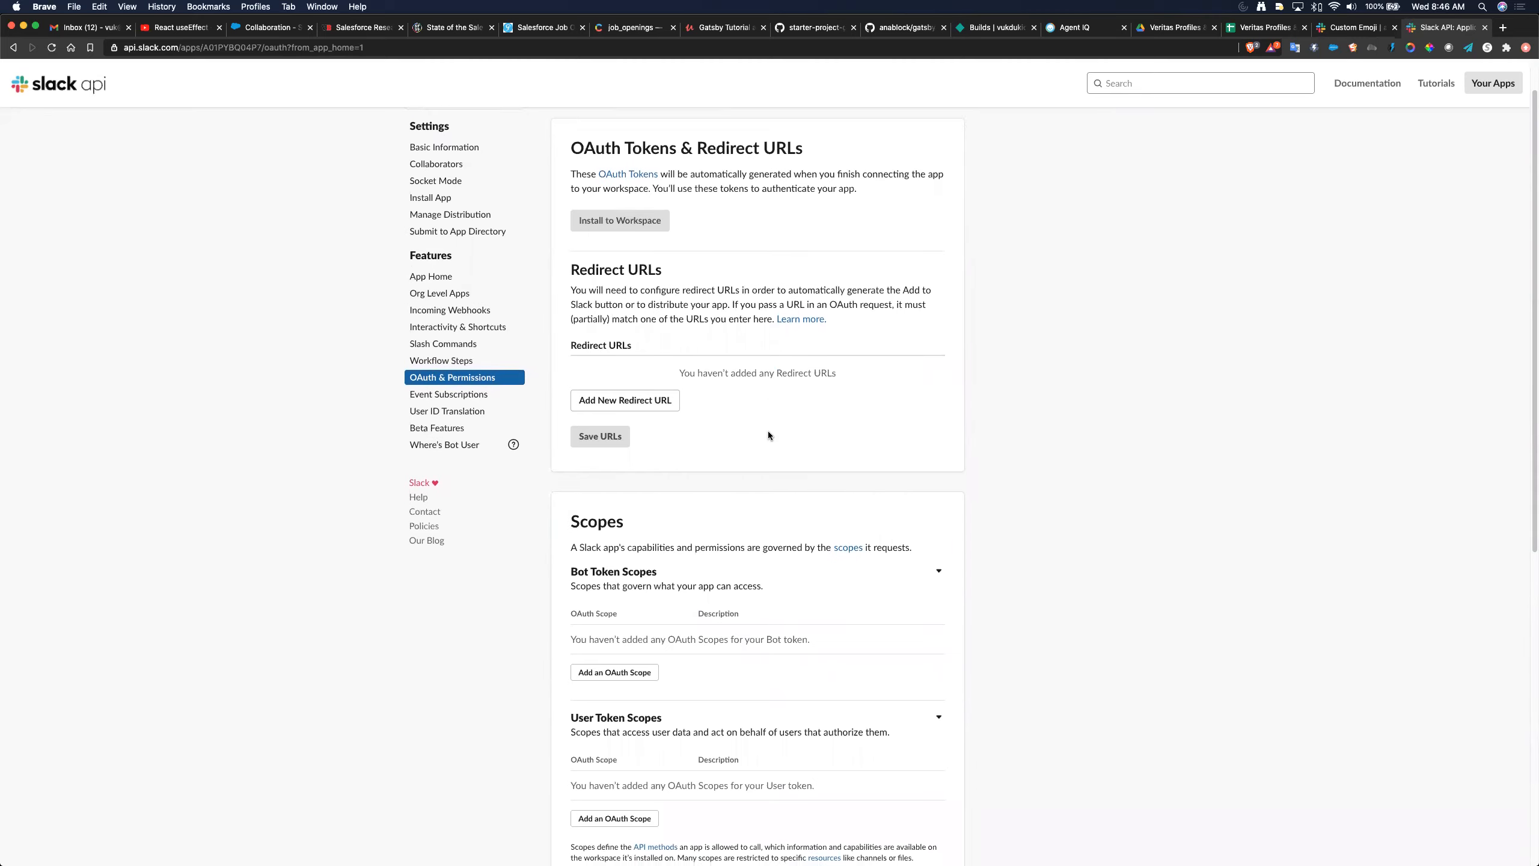
{"action": "scroll", "coordinate": [768, 434], "scroll_direction": "down", "scroll_amount": 1}
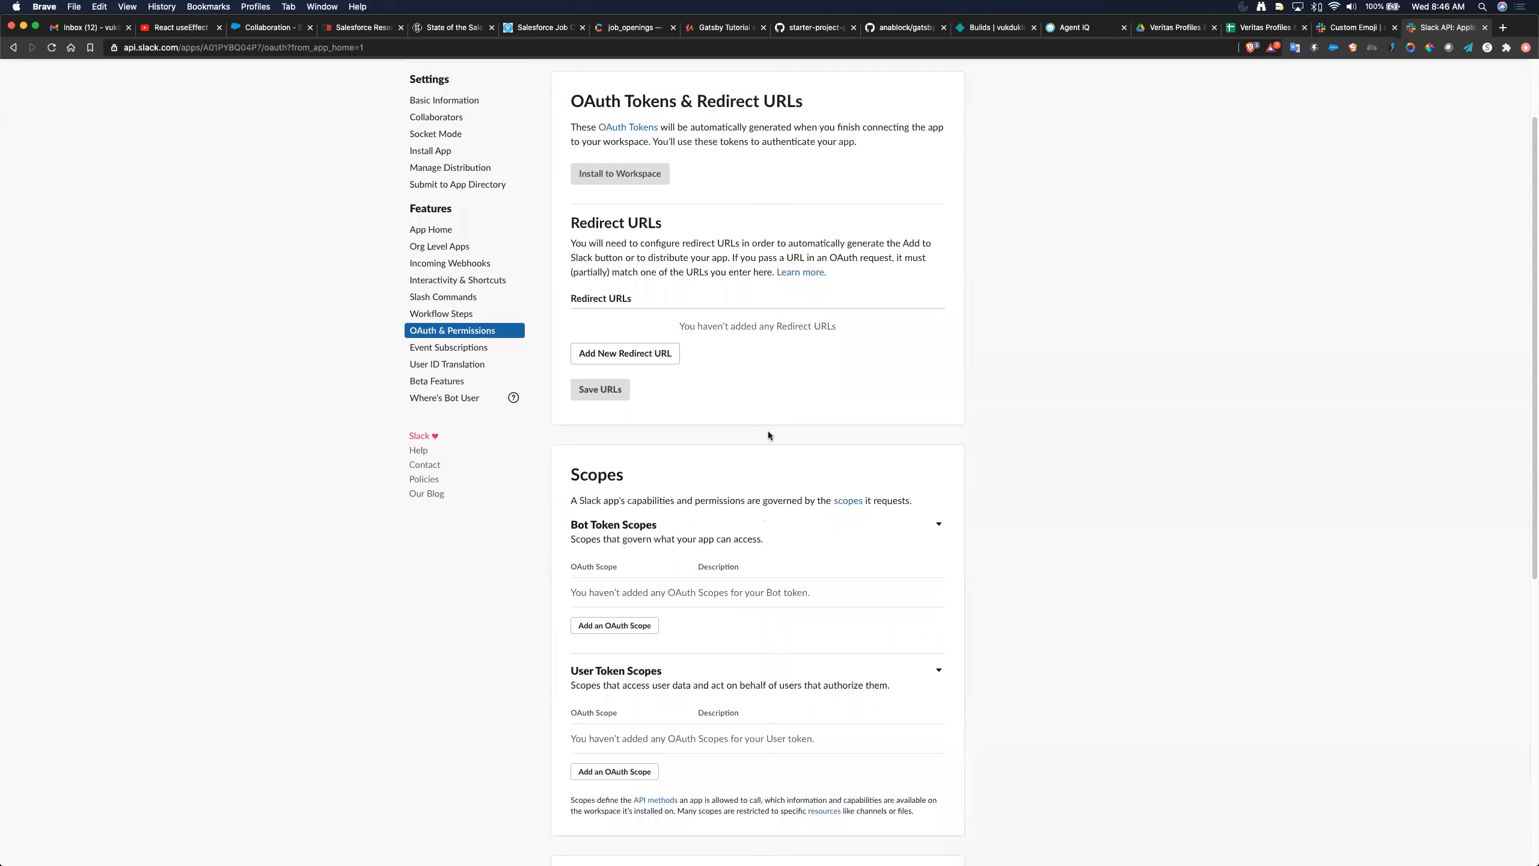
{"action": "scroll", "coordinate": [767, 434], "scroll_direction": "down", "scroll_amount": 1}
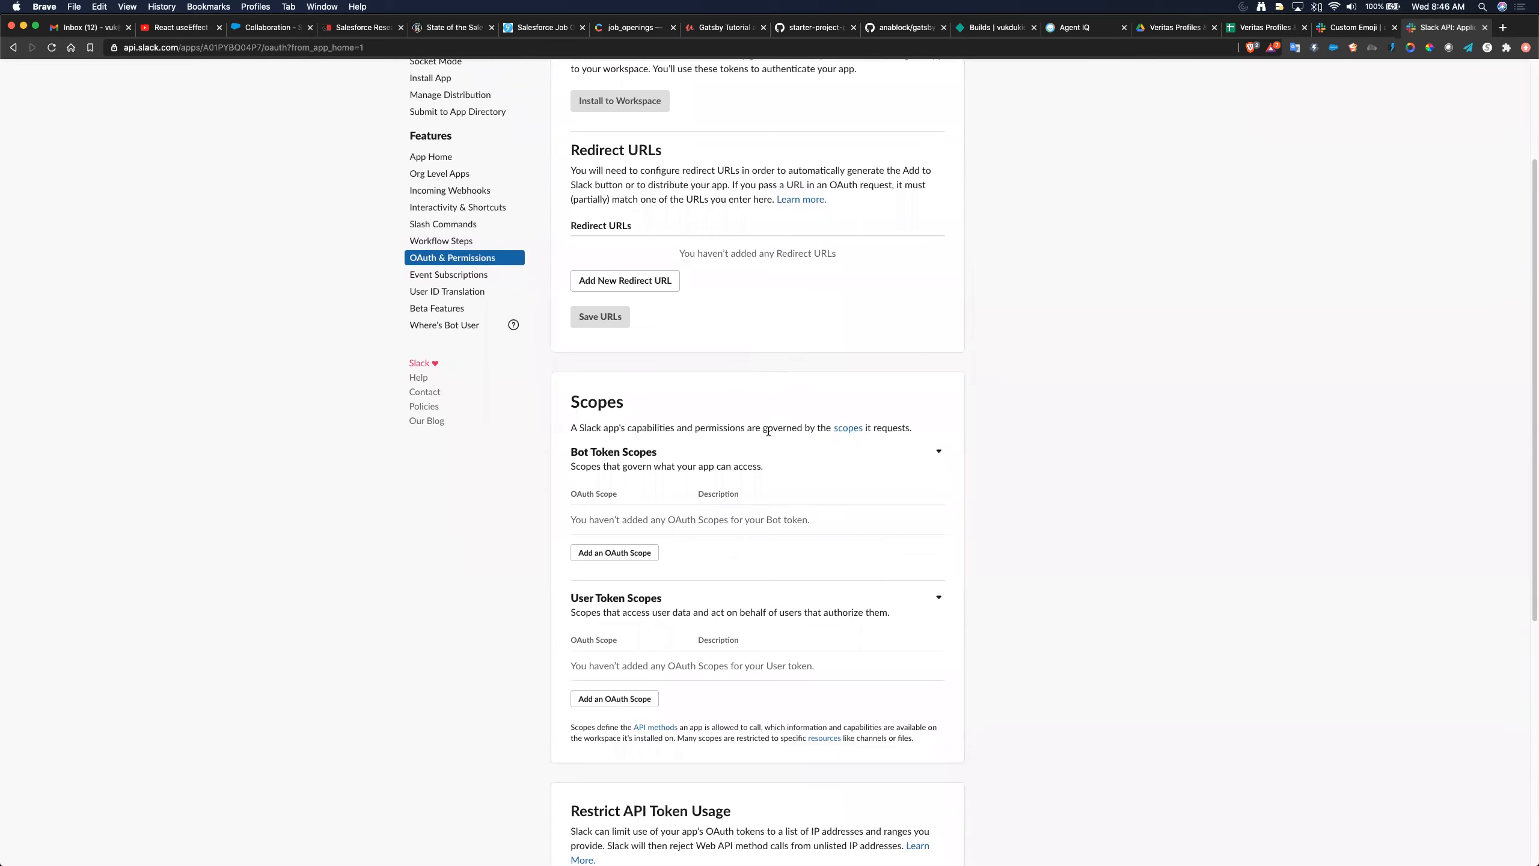
{"action": "scroll", "coordinate": [600, 110], "scroll_direction": "up", "scroll_amount": 3}
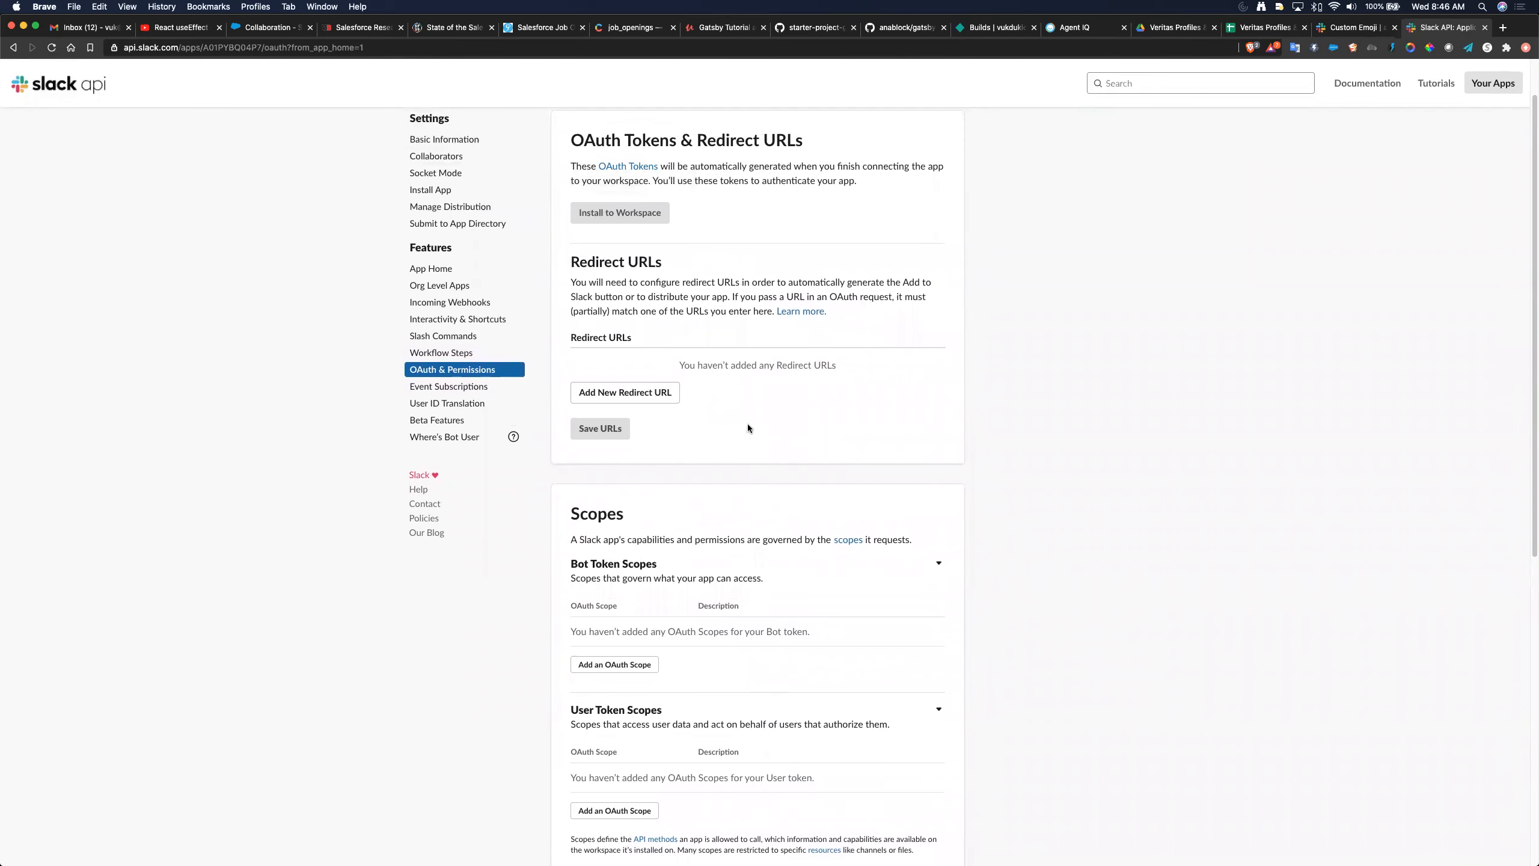
{"action": "scroll", "coordinate": [748, 427], "scroll_direction": "down", "scroll_amount": 5}
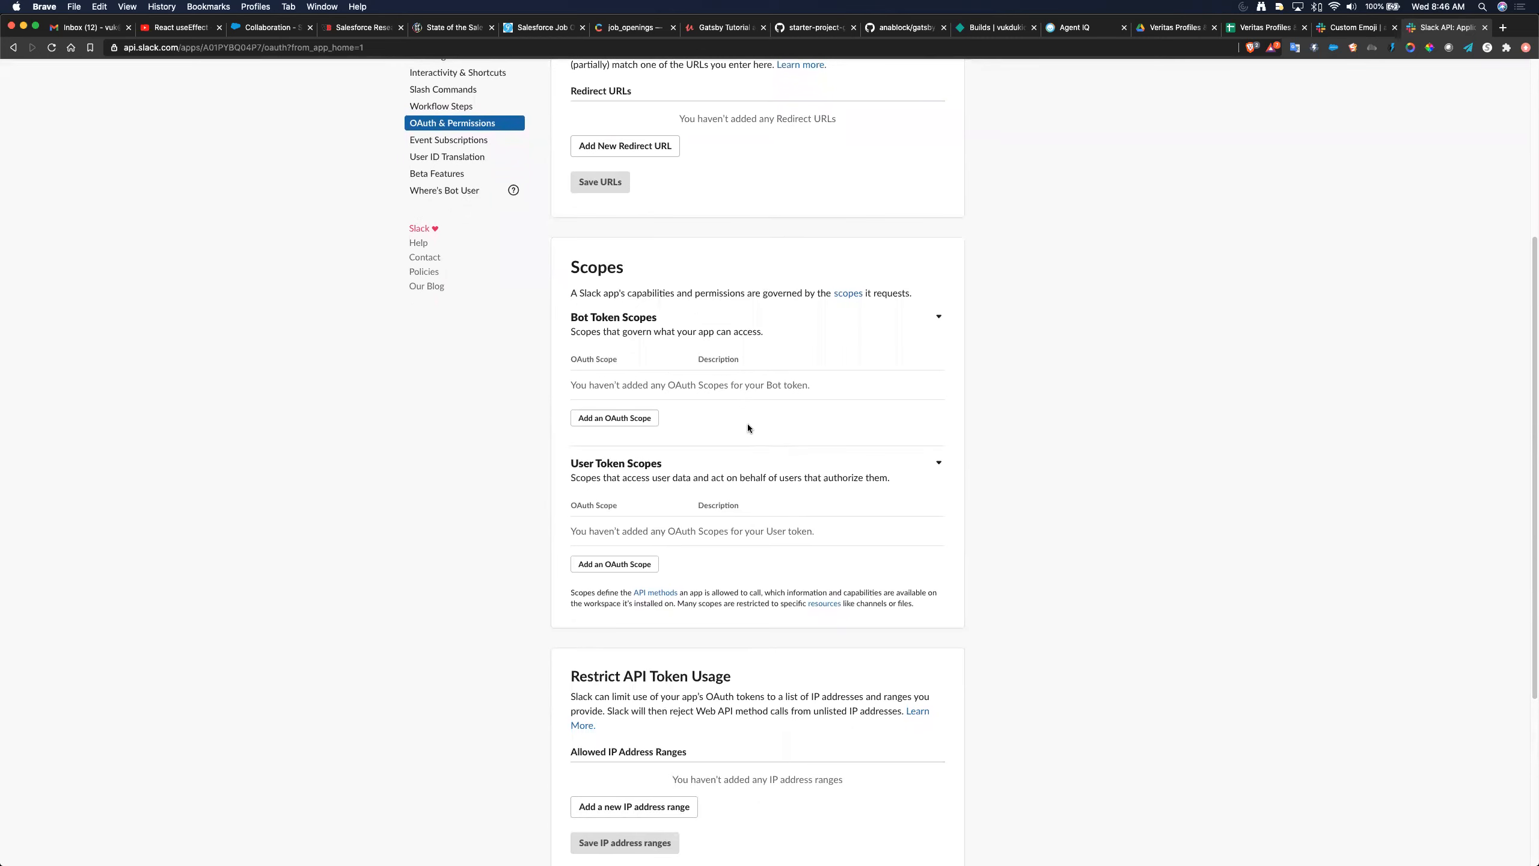
- Add the calls:write bot token scope
{"action": "left_click", "coordinate": [616, 419]}
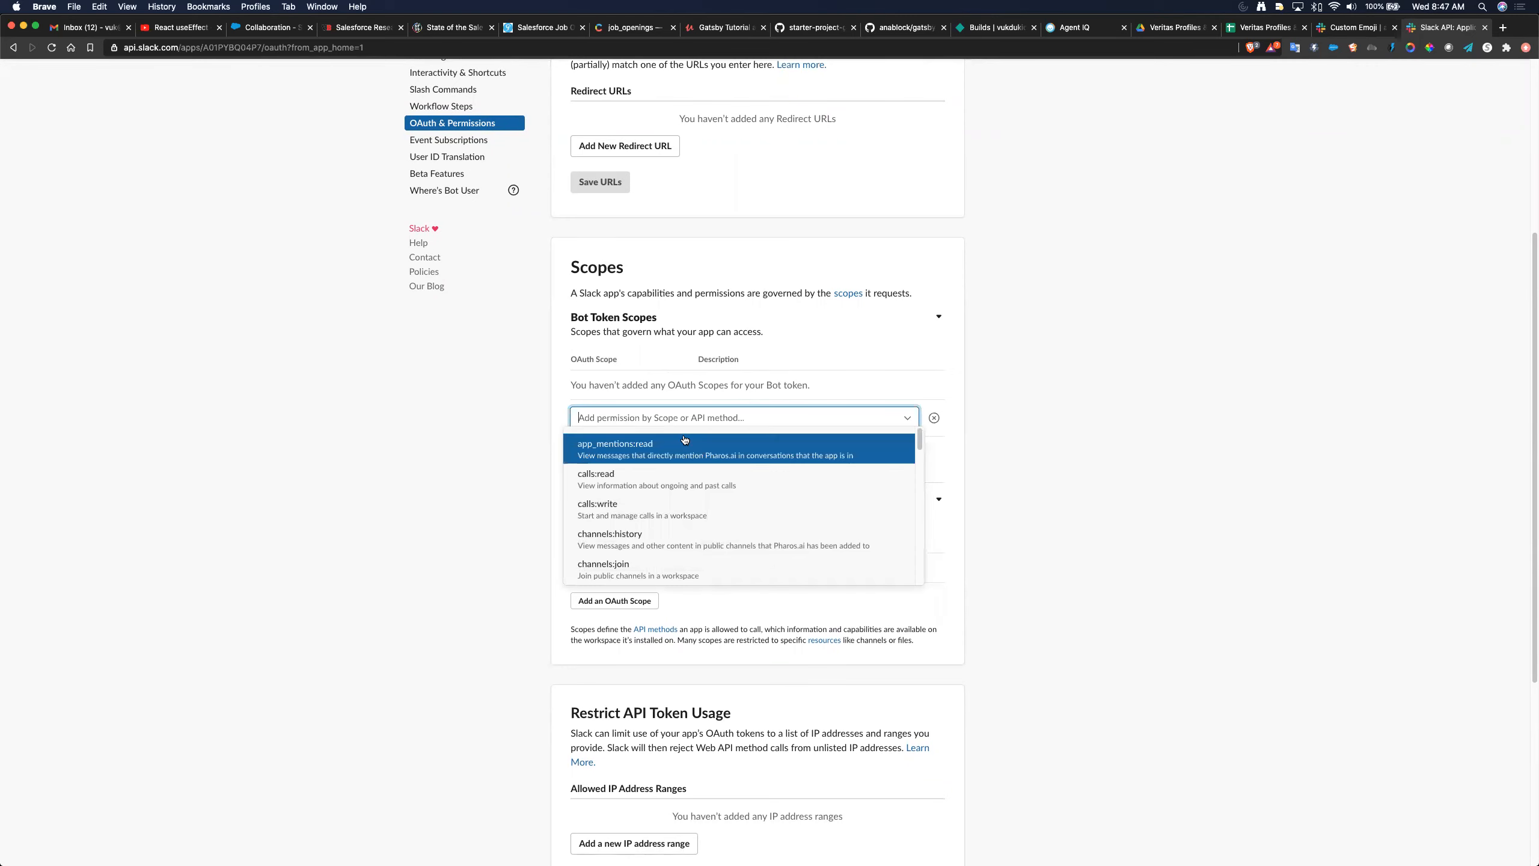
{"action": "left_click", "coordinate": [728, 513]}
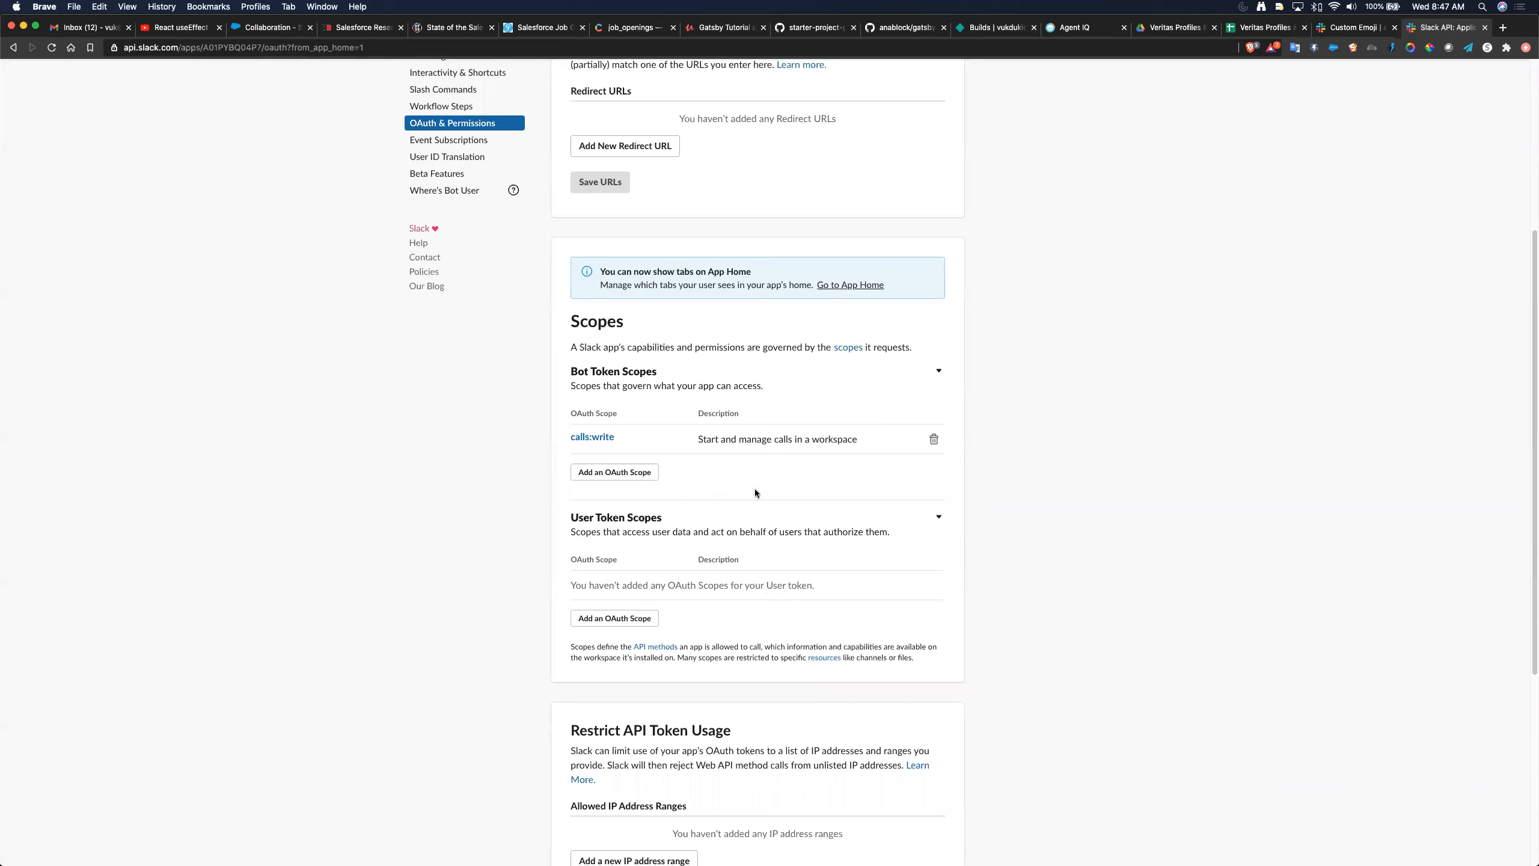
{"action": "scroll", "coordinate": [755, 488], "scroll_direction": "down", "scroll_amount": 1}
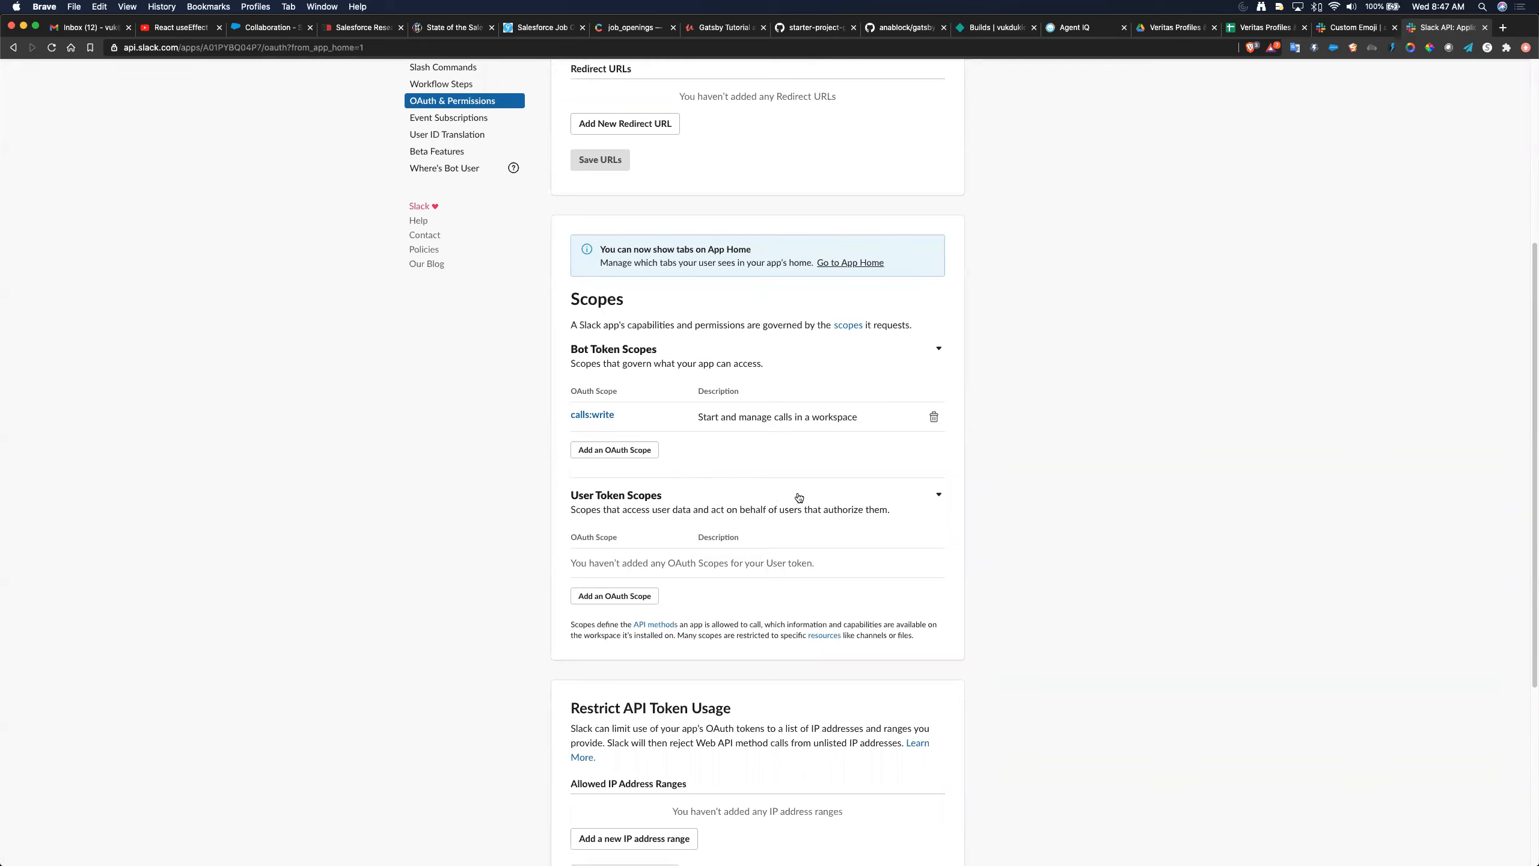
{"action": "scroll", "coordinate": [799, 497], "scroll_direction": "down", "scroll_amount": 1}
{"action": "scroll", "coordinate": [796, 492], "scroll_direction": "down", "scroll_amount": 2}
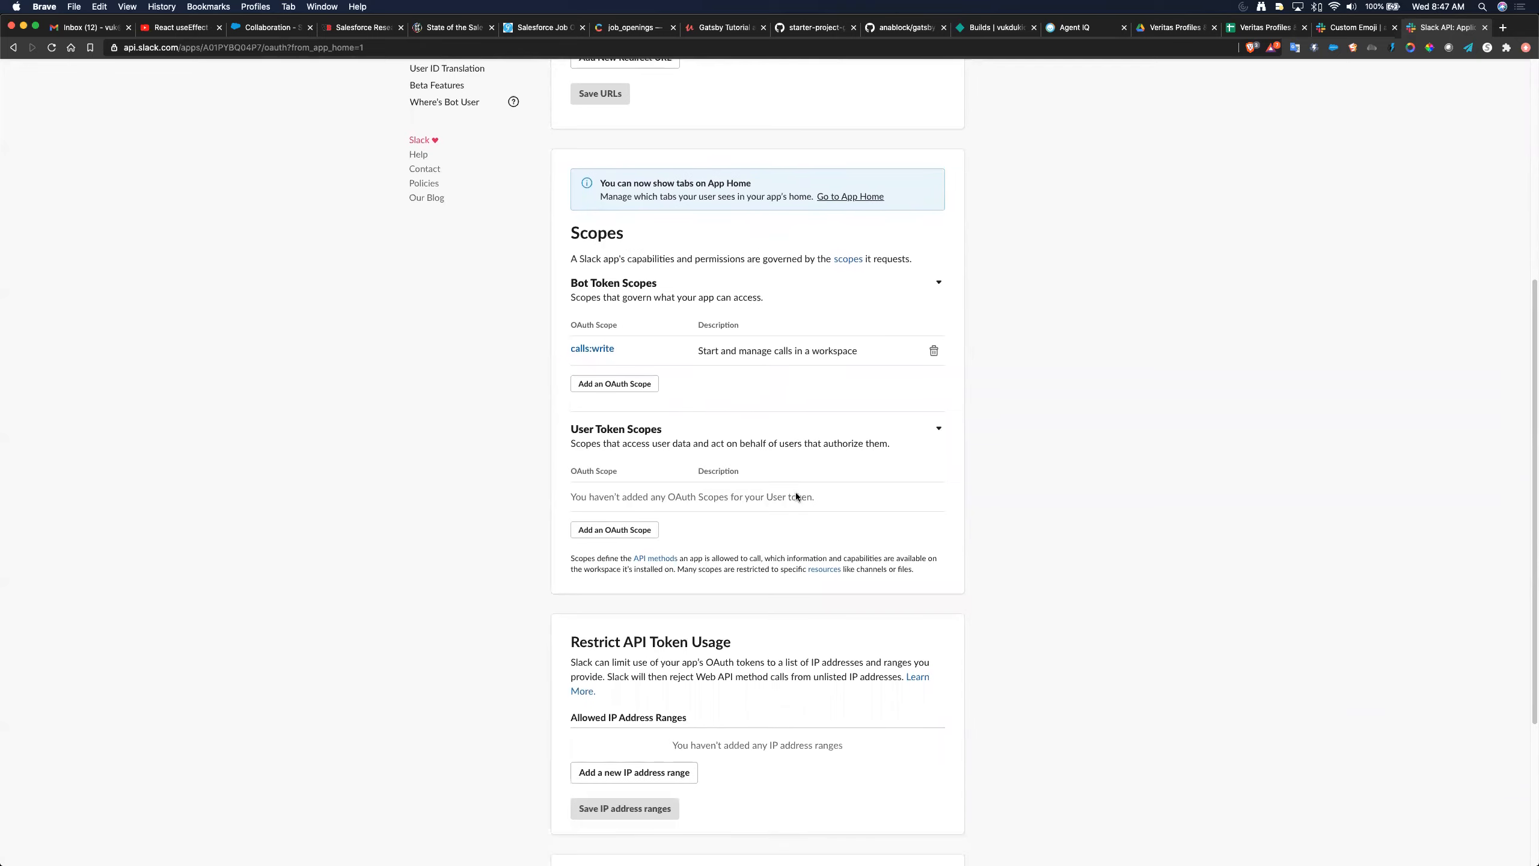
{"action": "scroll", "coordinate": [796, 492], "scroll_direction": "up", "scroll_amount": 1}
{"action": "scroll", "coordinate": [797, 495], "scroll_direction": "down", "scroll_amount": 1}
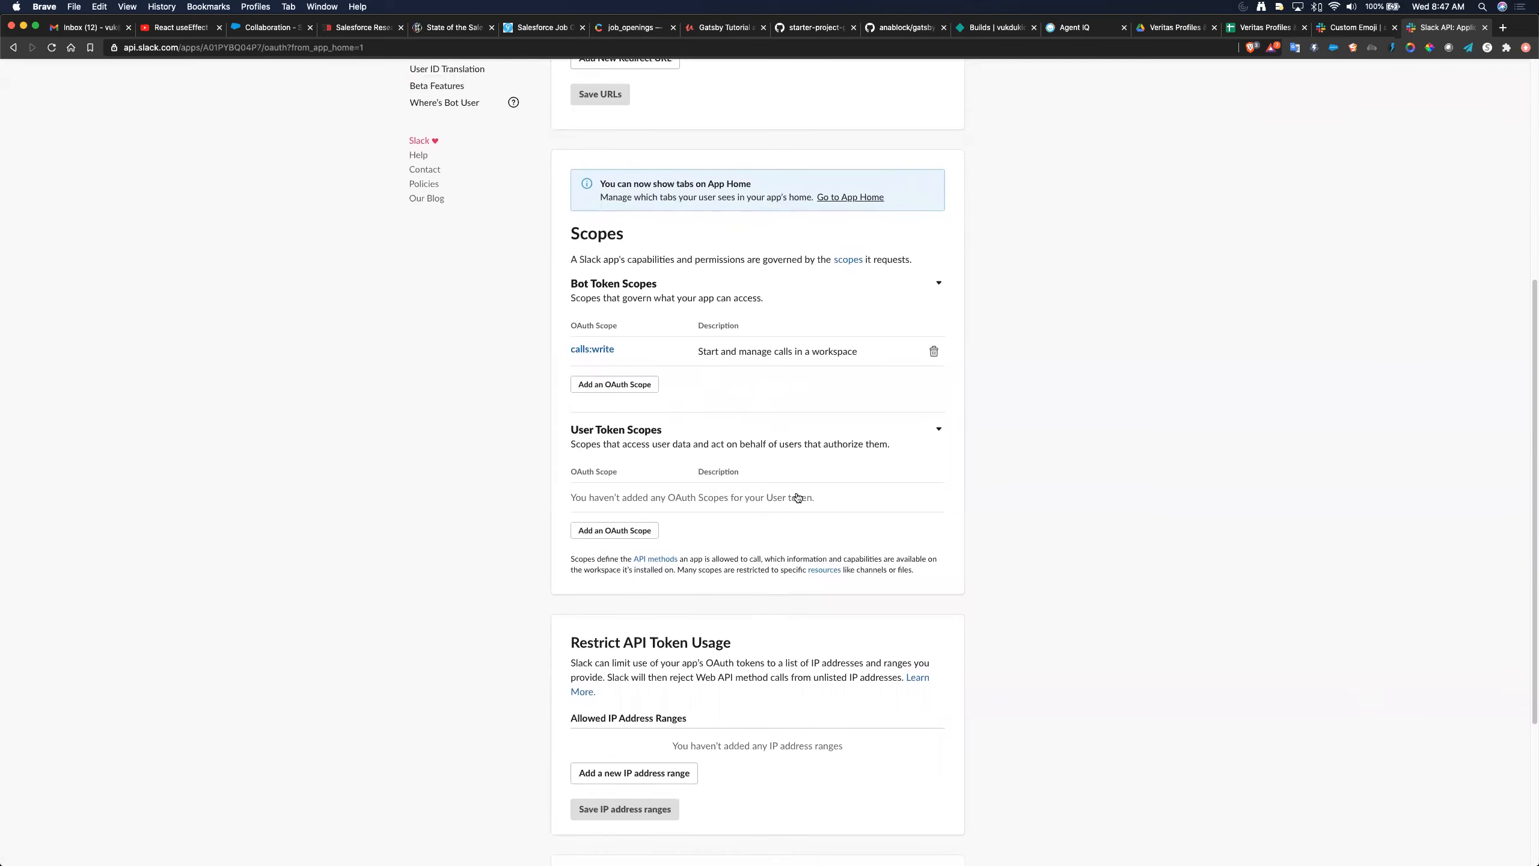
- Add the im:write bot token scope and delete the mistaken calls:write scope
{"action": "left_click", "coordinate": [626, 382]}
{"action": "scroll", "coordinate": [702, 434], "scroll_direction": "down", "scroll_amount": 3}
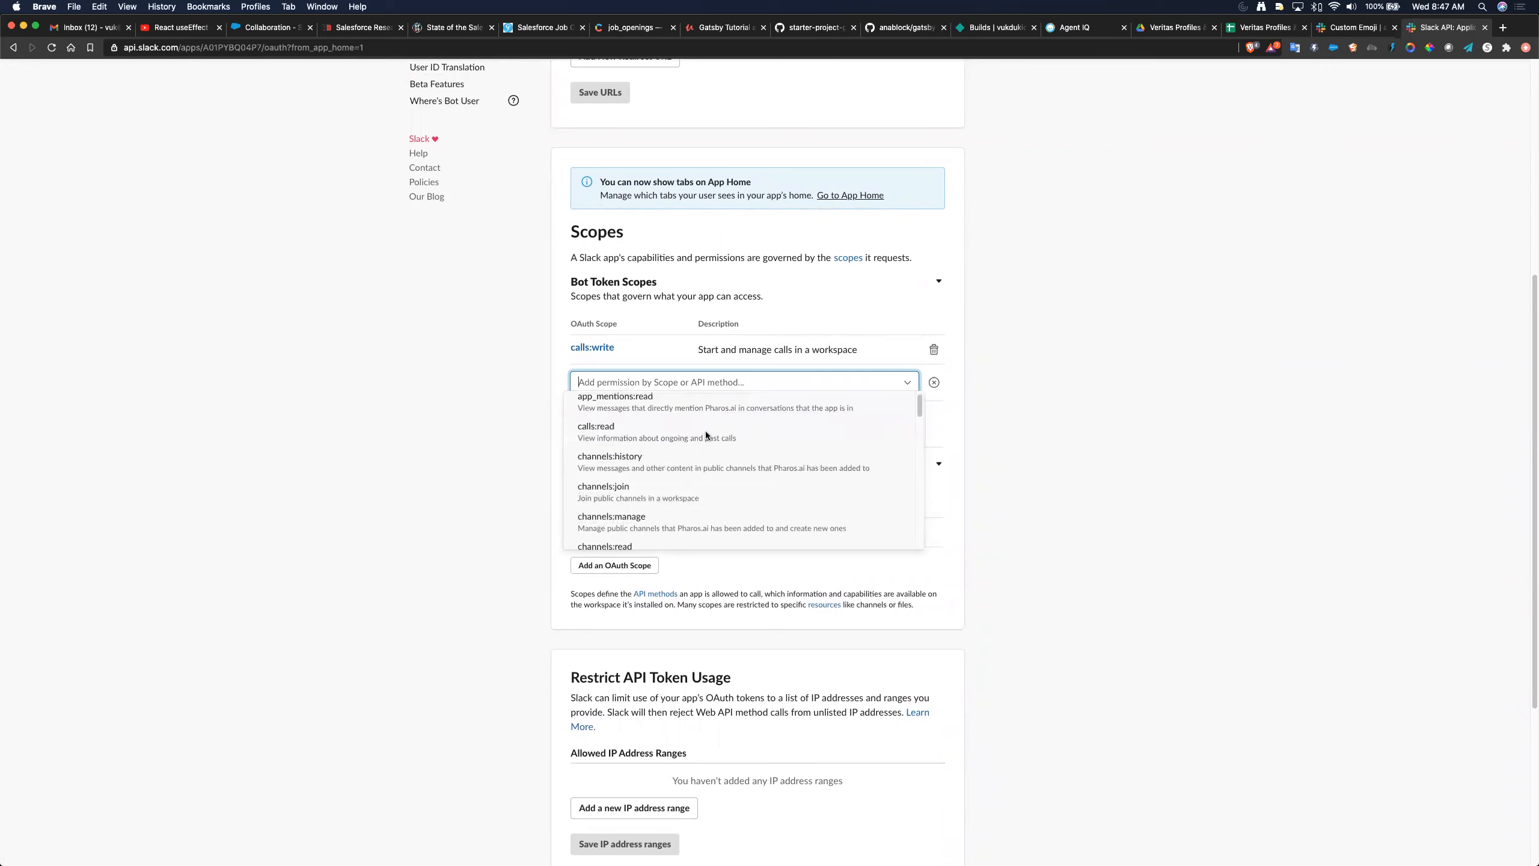
{"action": "scroll", "coordinate": [703, 434], "scroll_direction": "down", "scroll_amount": 1}
{"action": "scroll", "coordinate": [702, 434], "scroll_direction": "up", "scroll_amount": 2}
{"action": "scroll", "coordinate": [702, 435], "scroll_direction": "up", "scroll_amount": 1}
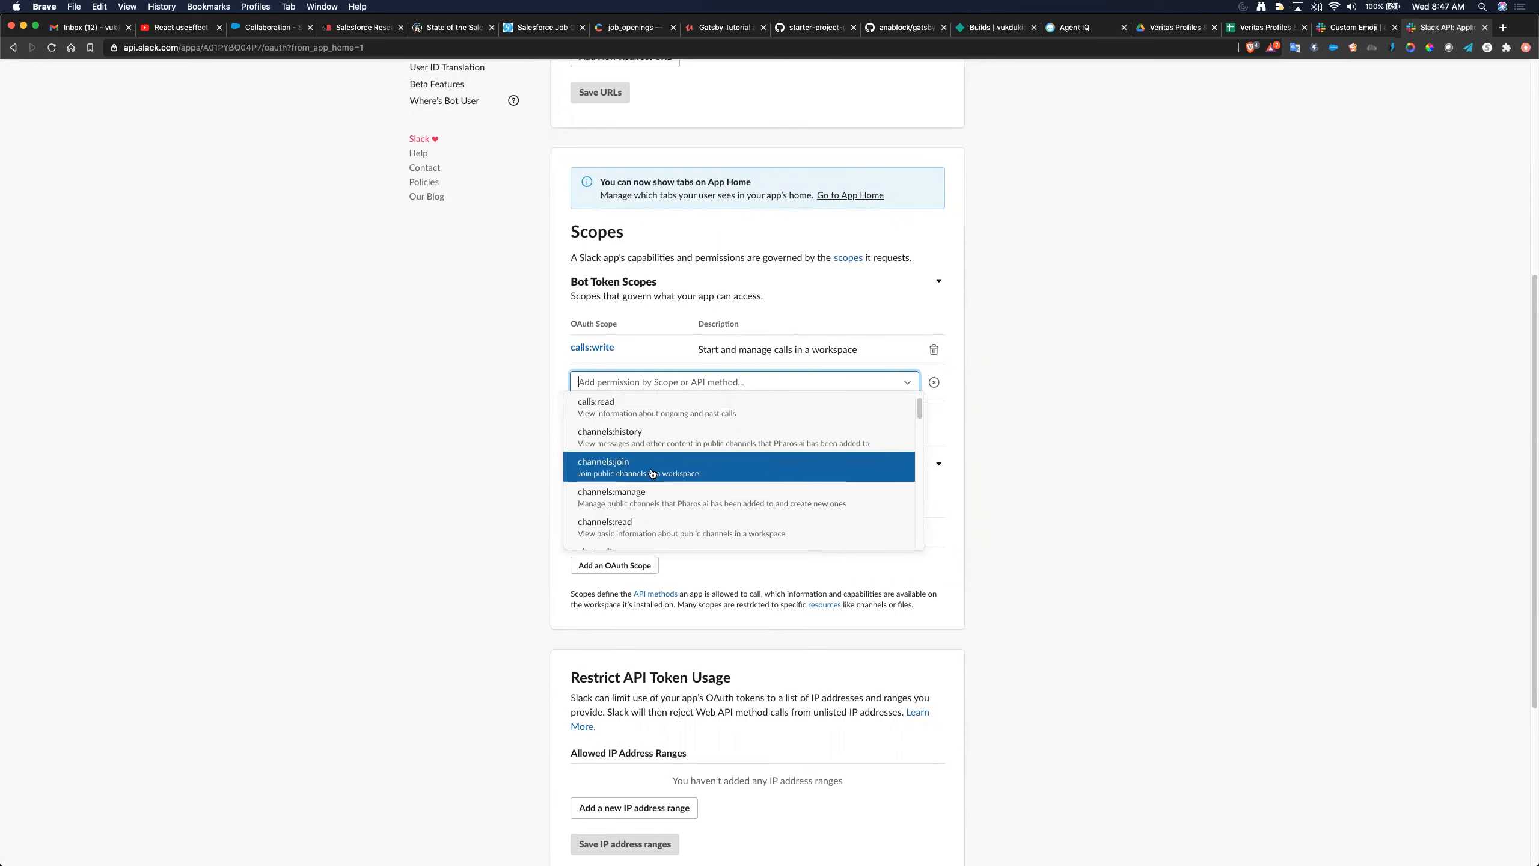
{"action": "scroll", "coordinate": [650, 472], "scroll_direction": "down", "scroll_amount": 3}
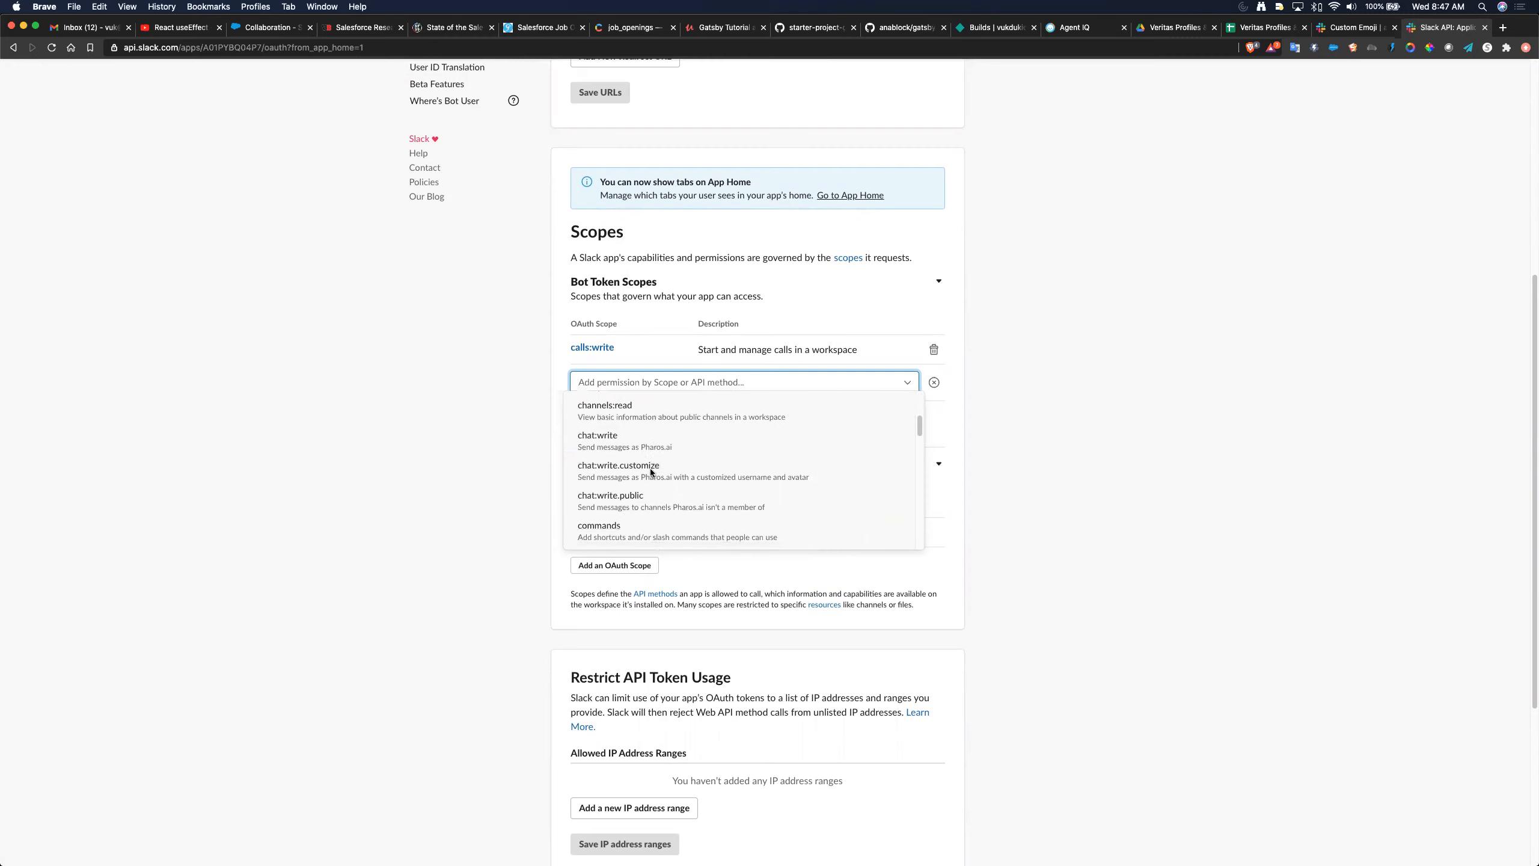
{"action": "scroll", "coordinate": [745, 472], "scroll_direction": "down", "scroll_amount": 8}
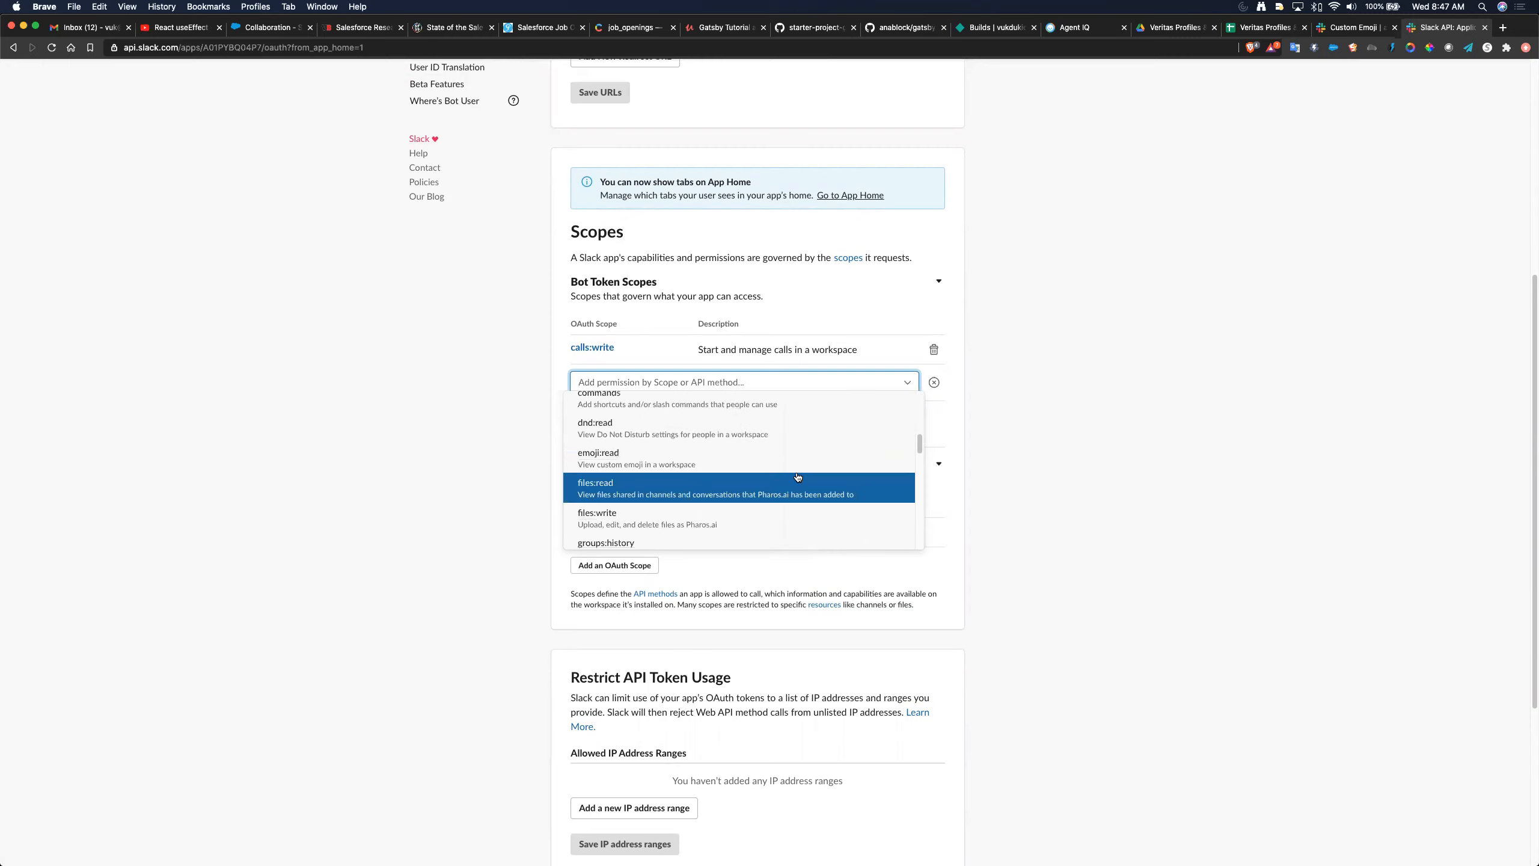
{"action": "scroll", "coordinate": [797, 473], "scroll_direction": "down", "scroll_amount": 5}
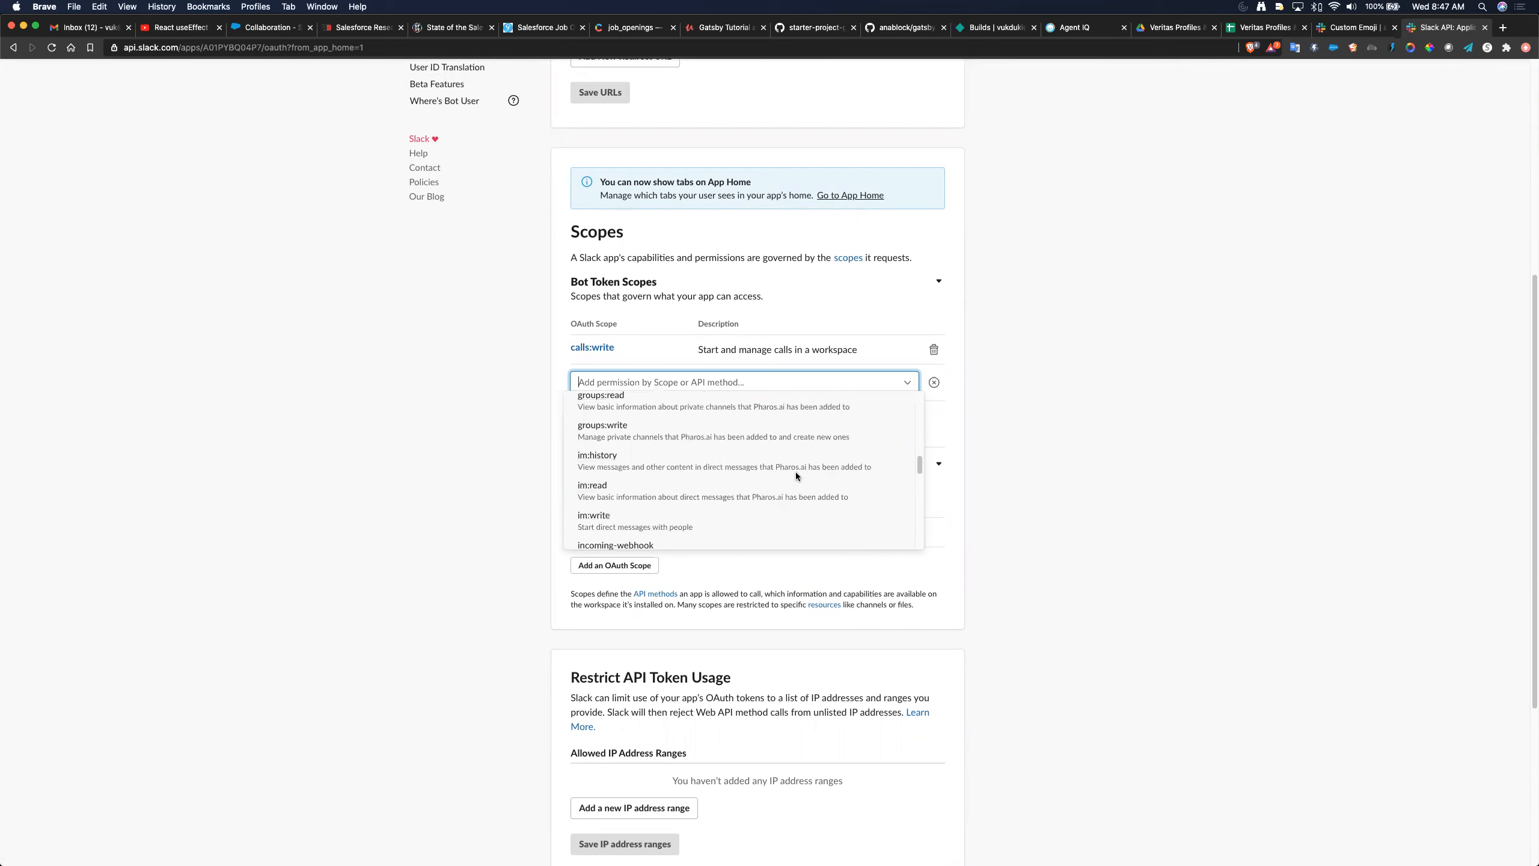
{"action": "scroll", "coordinate": [797, 477], "scroll_direction": "down", "scroll_amount": 2}
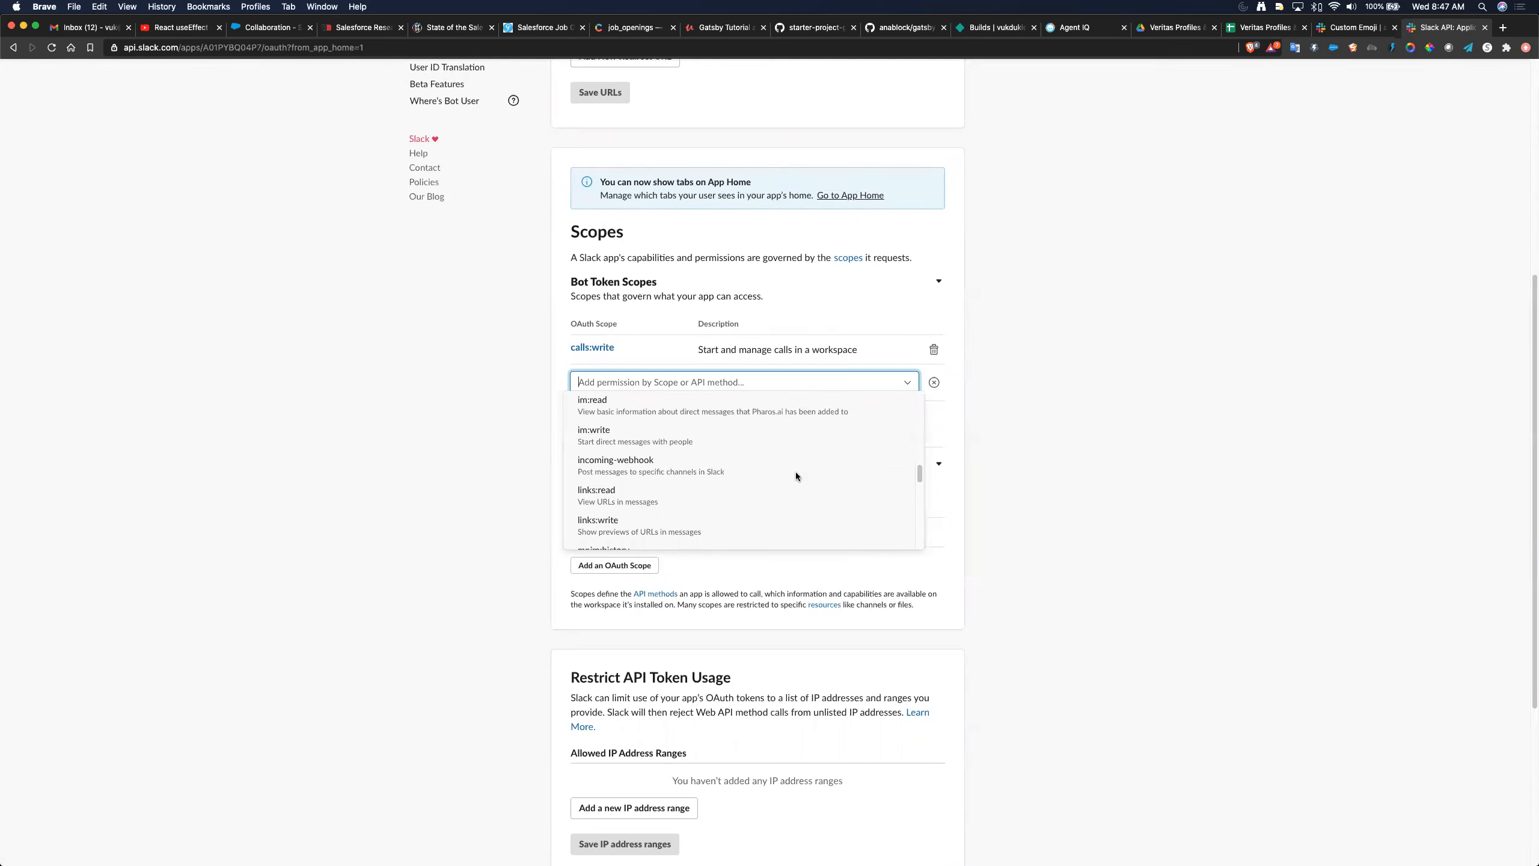
{"action": "scroll", "coordinate": [796, 477], "scroll_direction": "up", "scroll_amount": 2}
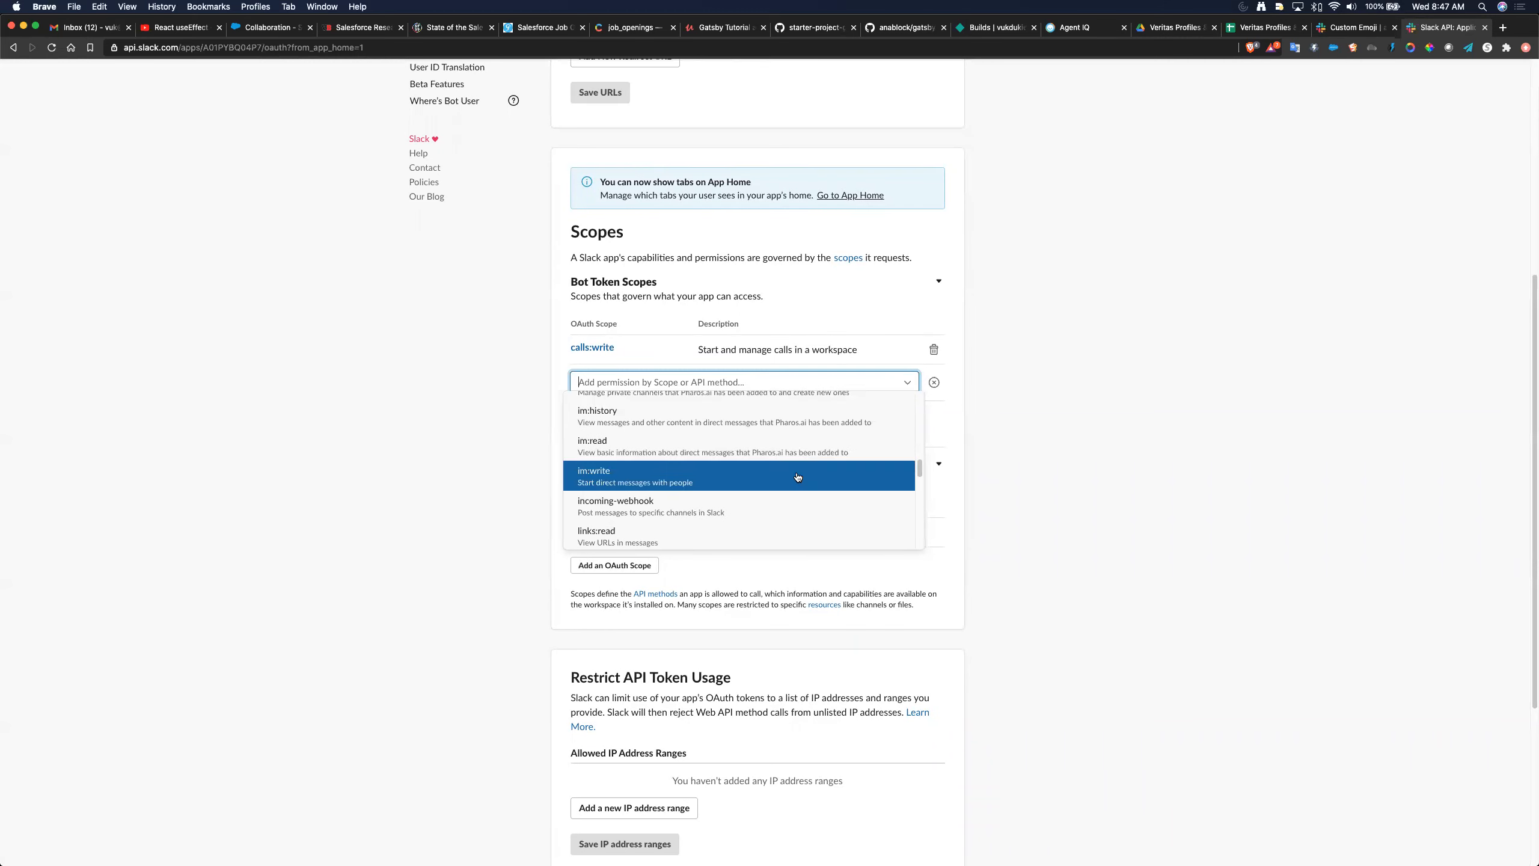
{"action": "left_click", "coordinate": [720, 474]}
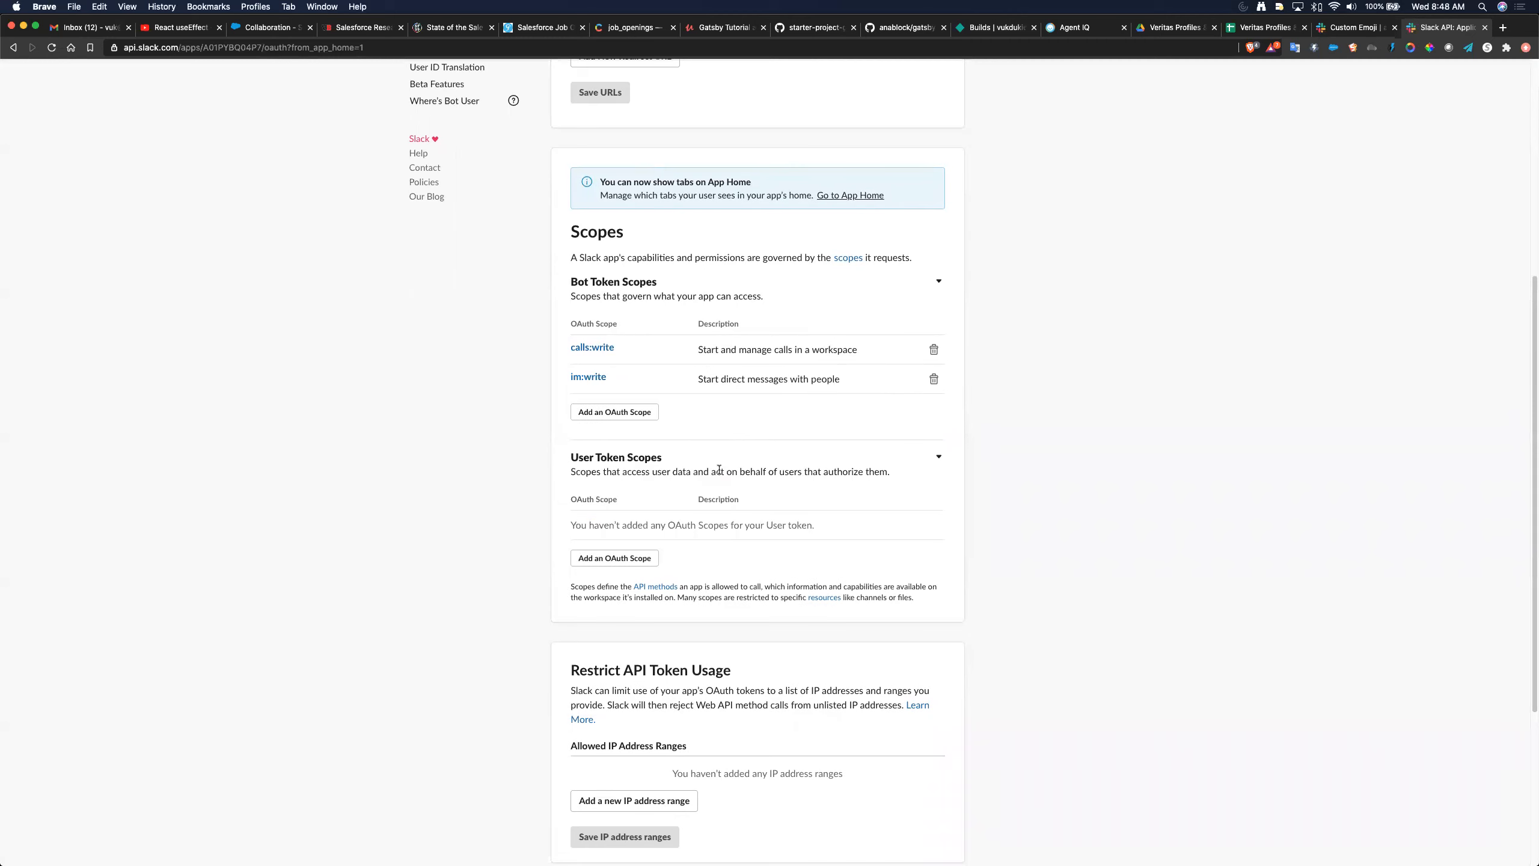
{"action": "left_click", "coordinate": [932, 348]}
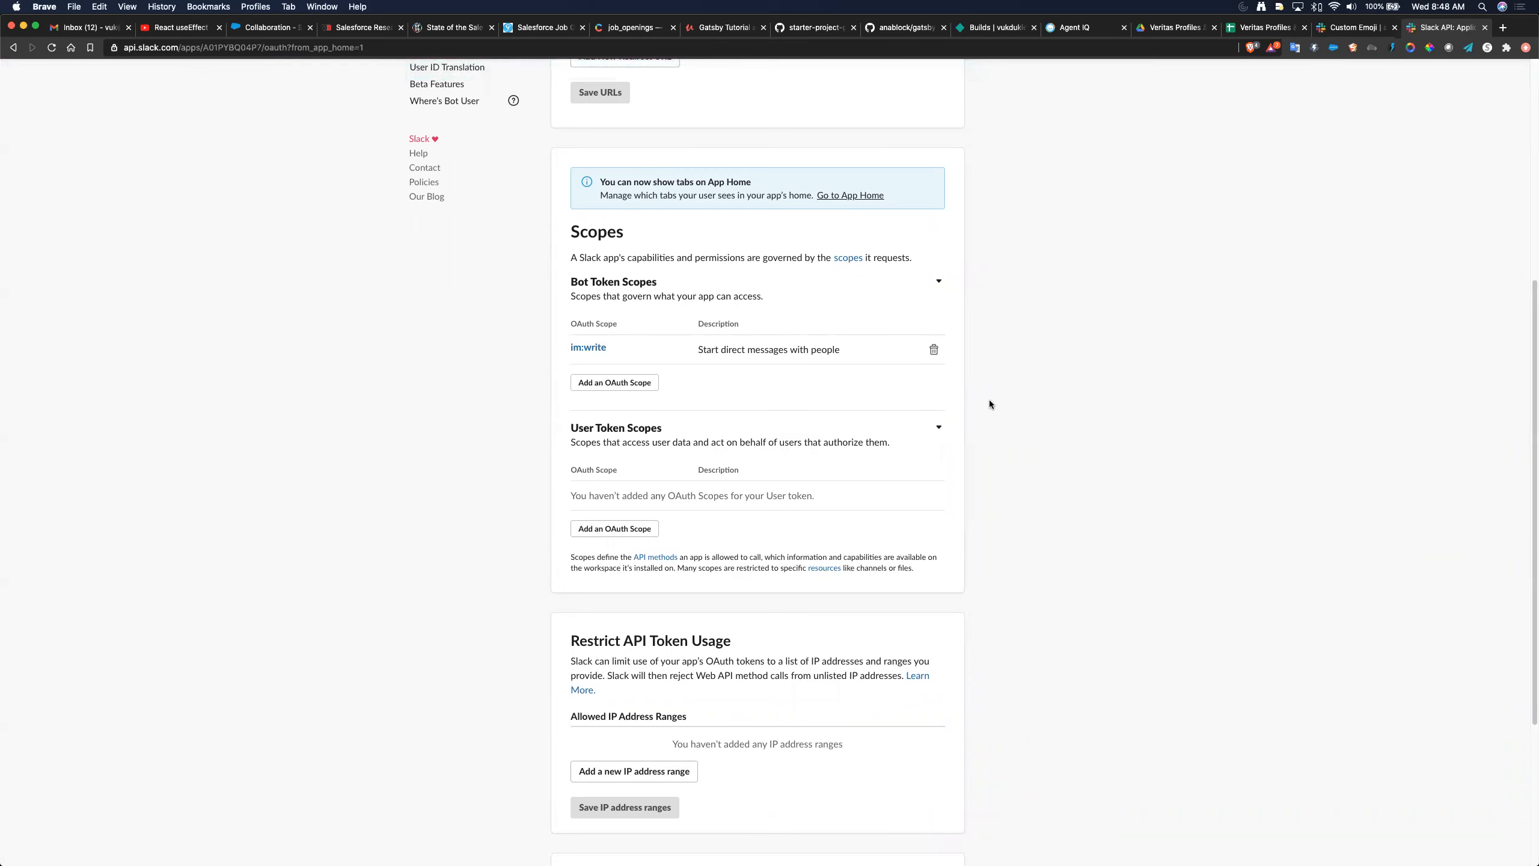
- Add the channels:join bot token scope
{"action": "left_click", "coordinate": [612, 383]}
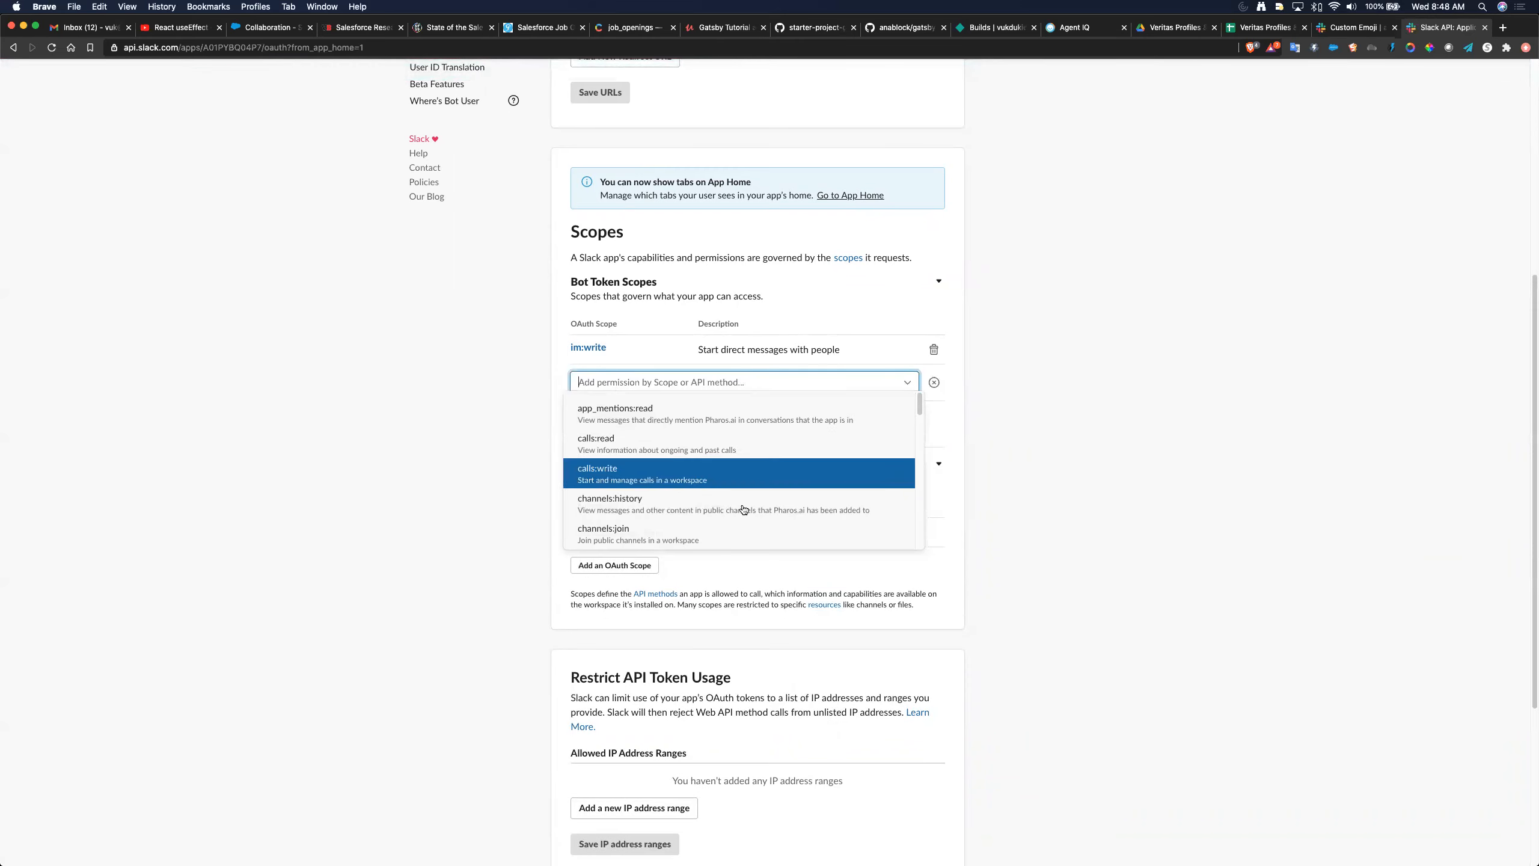
{"action": "left_click", "coordinate": [712, 531]}
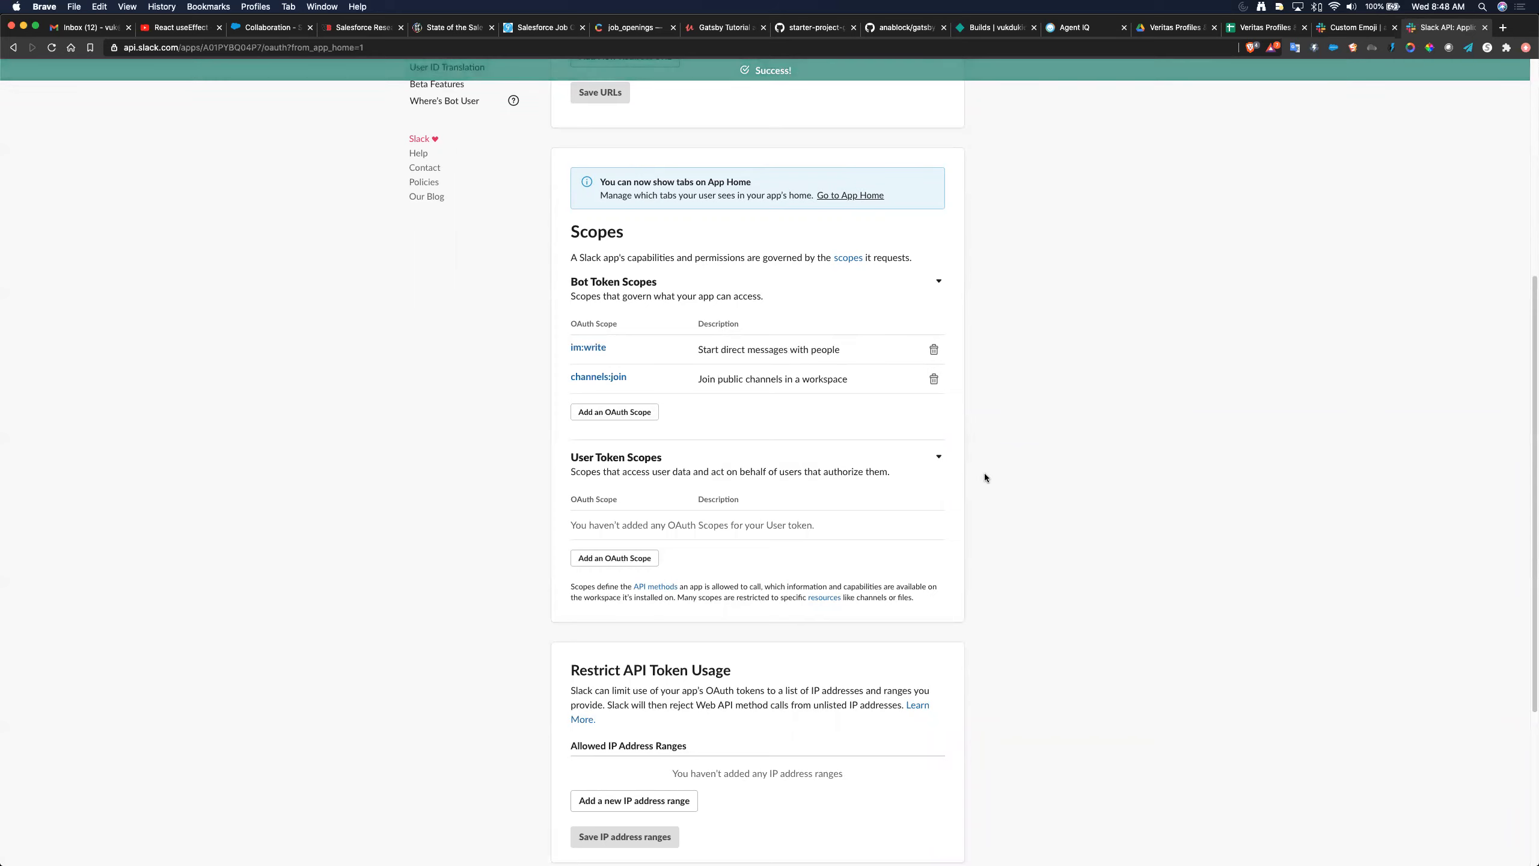
{"action": "scroll", "coordinate": [984, 478], "scroll_direction": "down", "scroll_amount": 1}
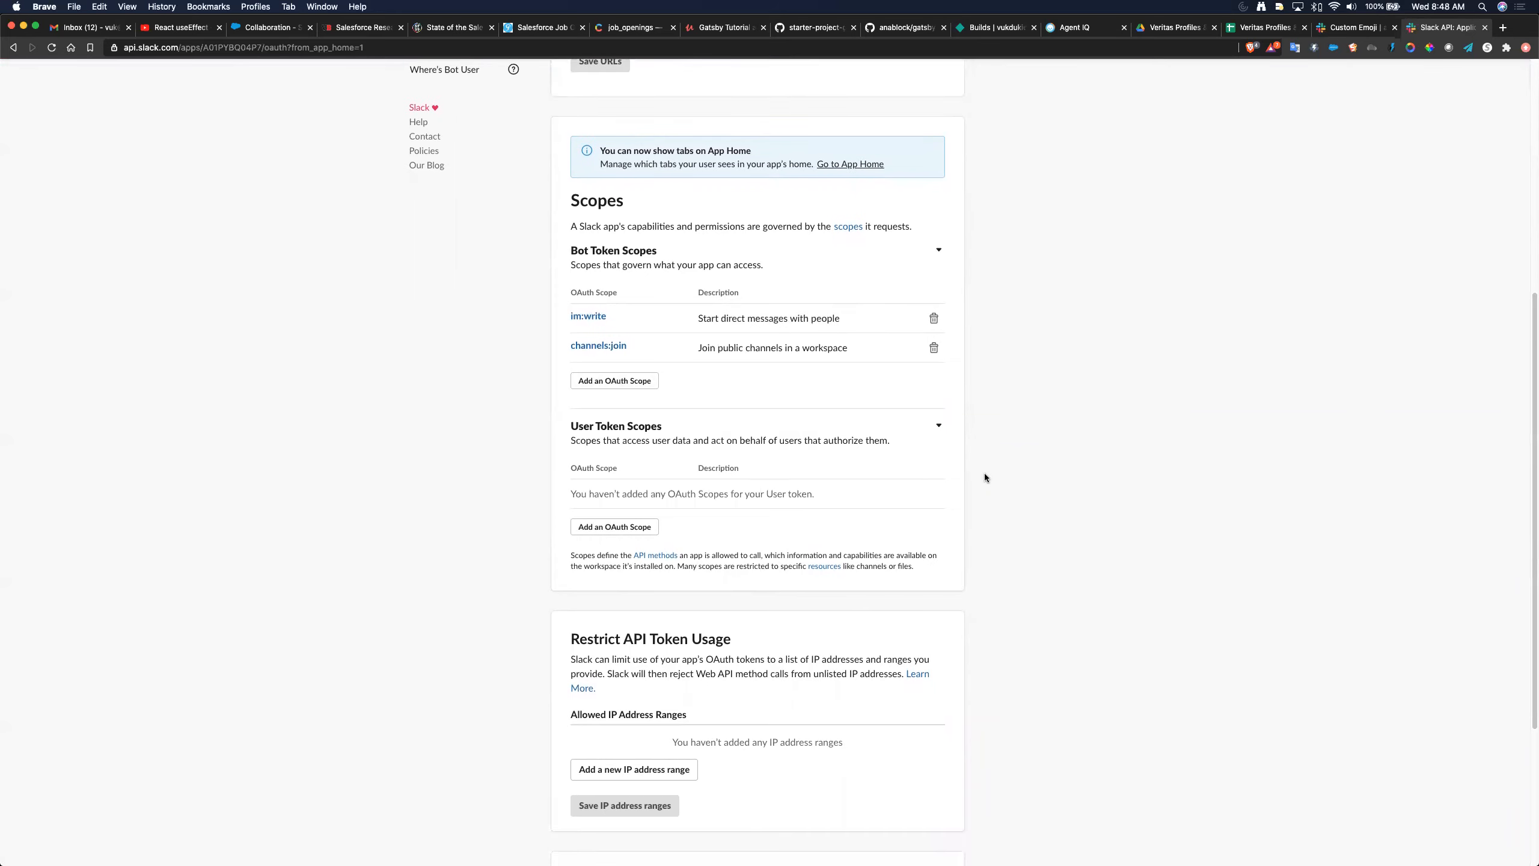
- Install Pharos.ai to the anablock workspace and allow access to generate its Bot User OAuth Token
{"action": "scroll", "coordinate": [984, 474], "scroll_direction": "up", "scroll_amount": 8}
{"action": "scroll", "coordinate": [984, 473], "scroll_direction": "down", "scroll_amount": 6}
{"action": "scroll", "coordinate": [984, 476], "scroll_direction": "down", "scroll_amount": 8}
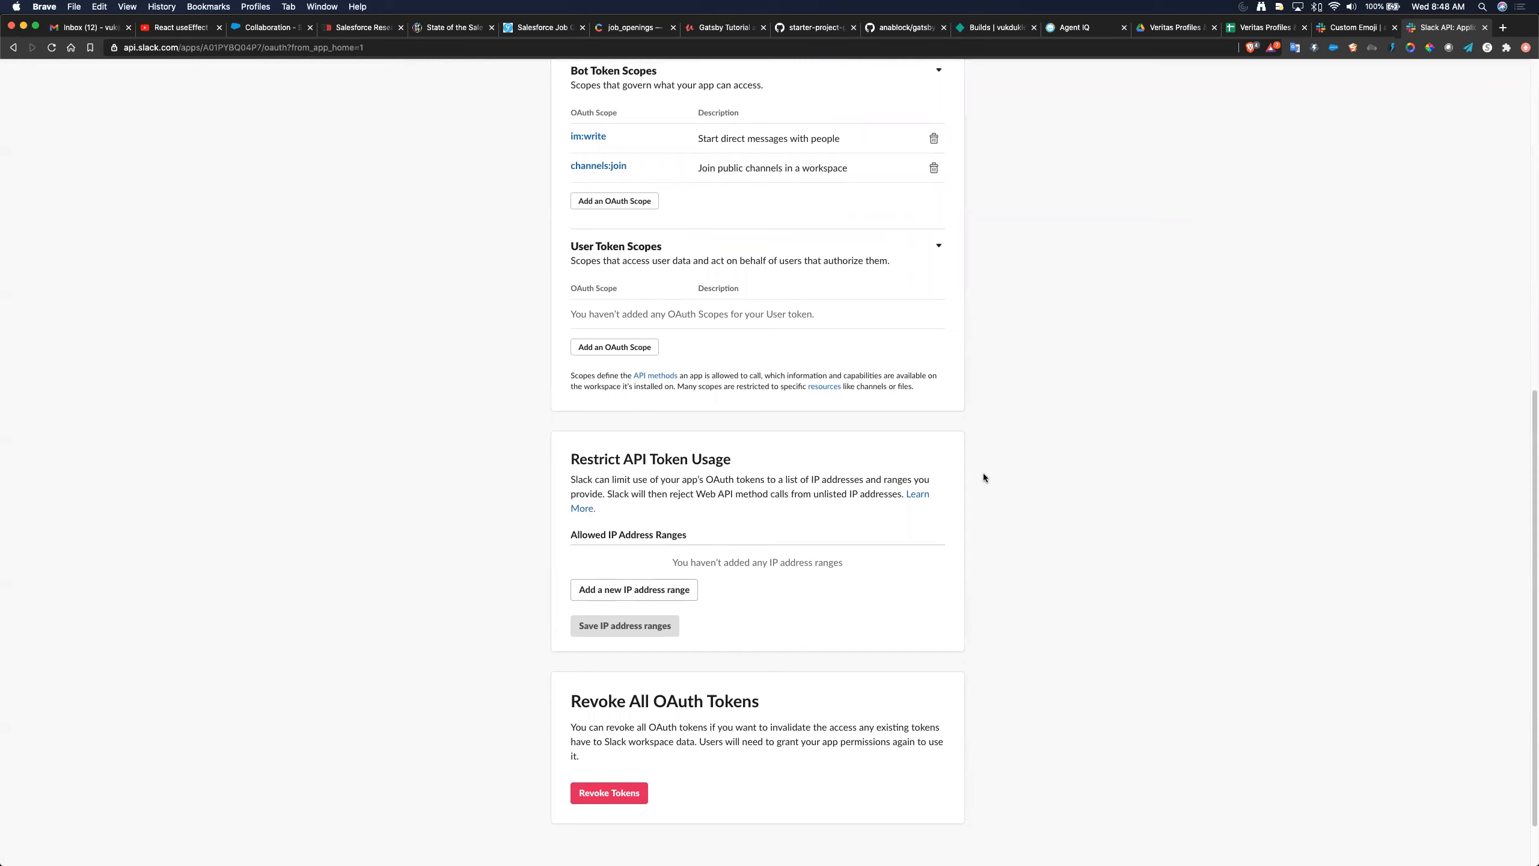
{"action": "scroll", "coordinate": [984, 475], "scroll_direction": "up", "scroll_amount": 10}
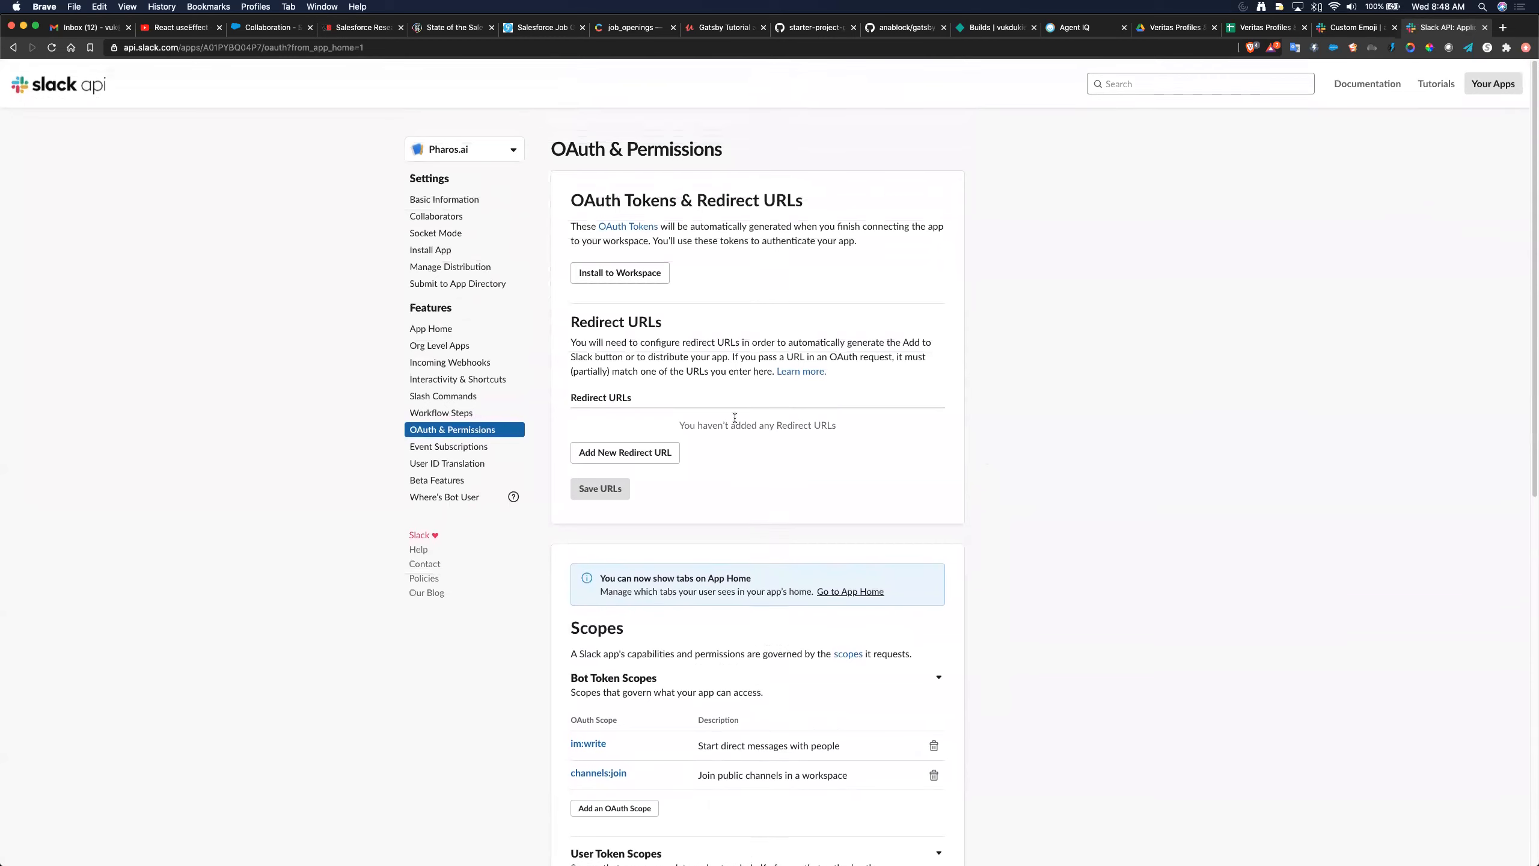
{"action": "left_click", "coordinate": [618, 274]}
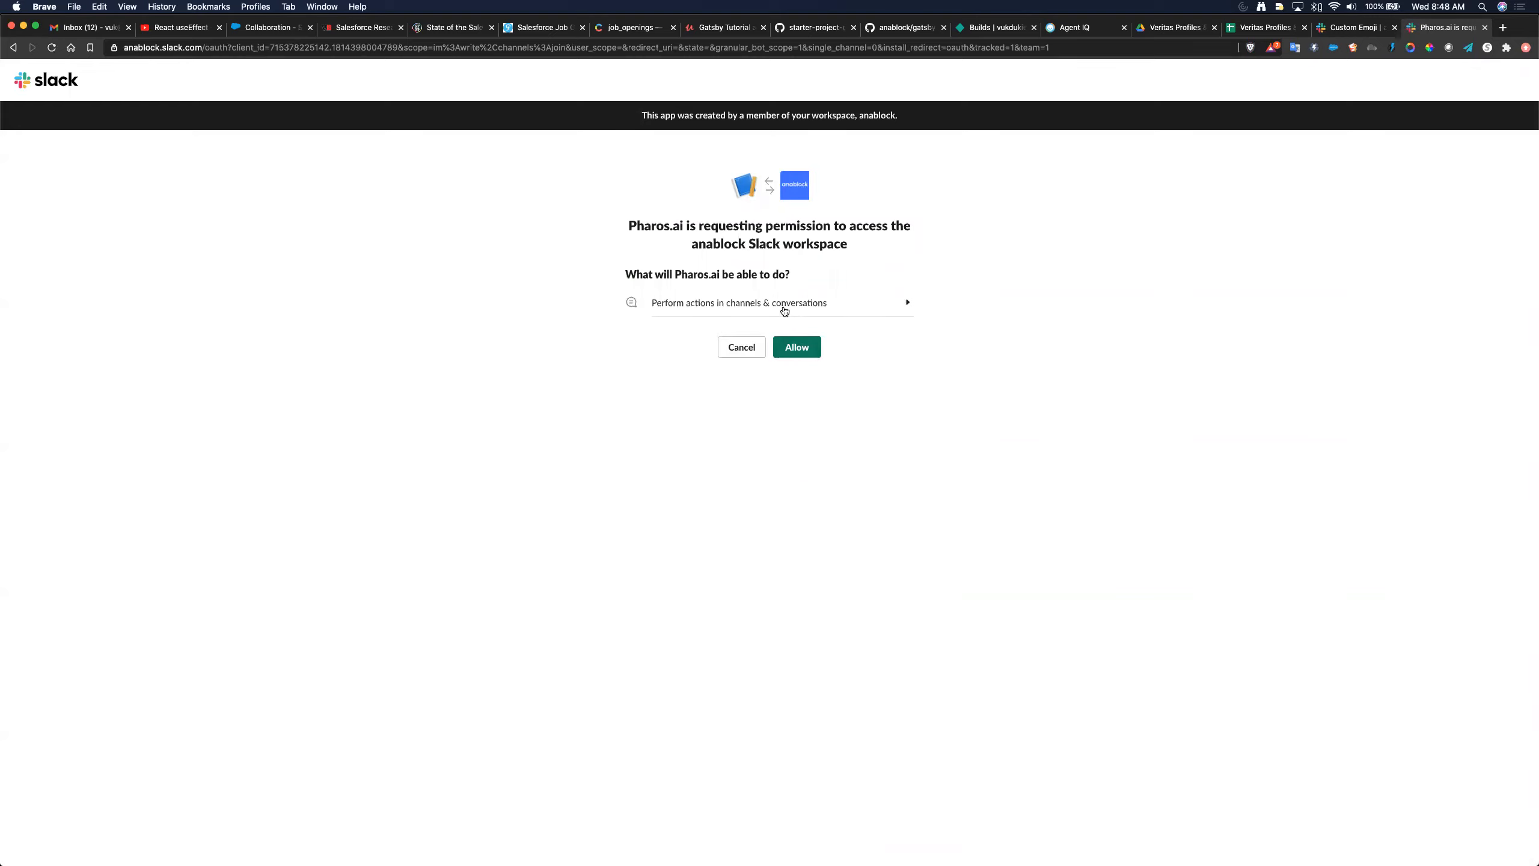
{"action": "left_click", "coordinate": [801, 347]}
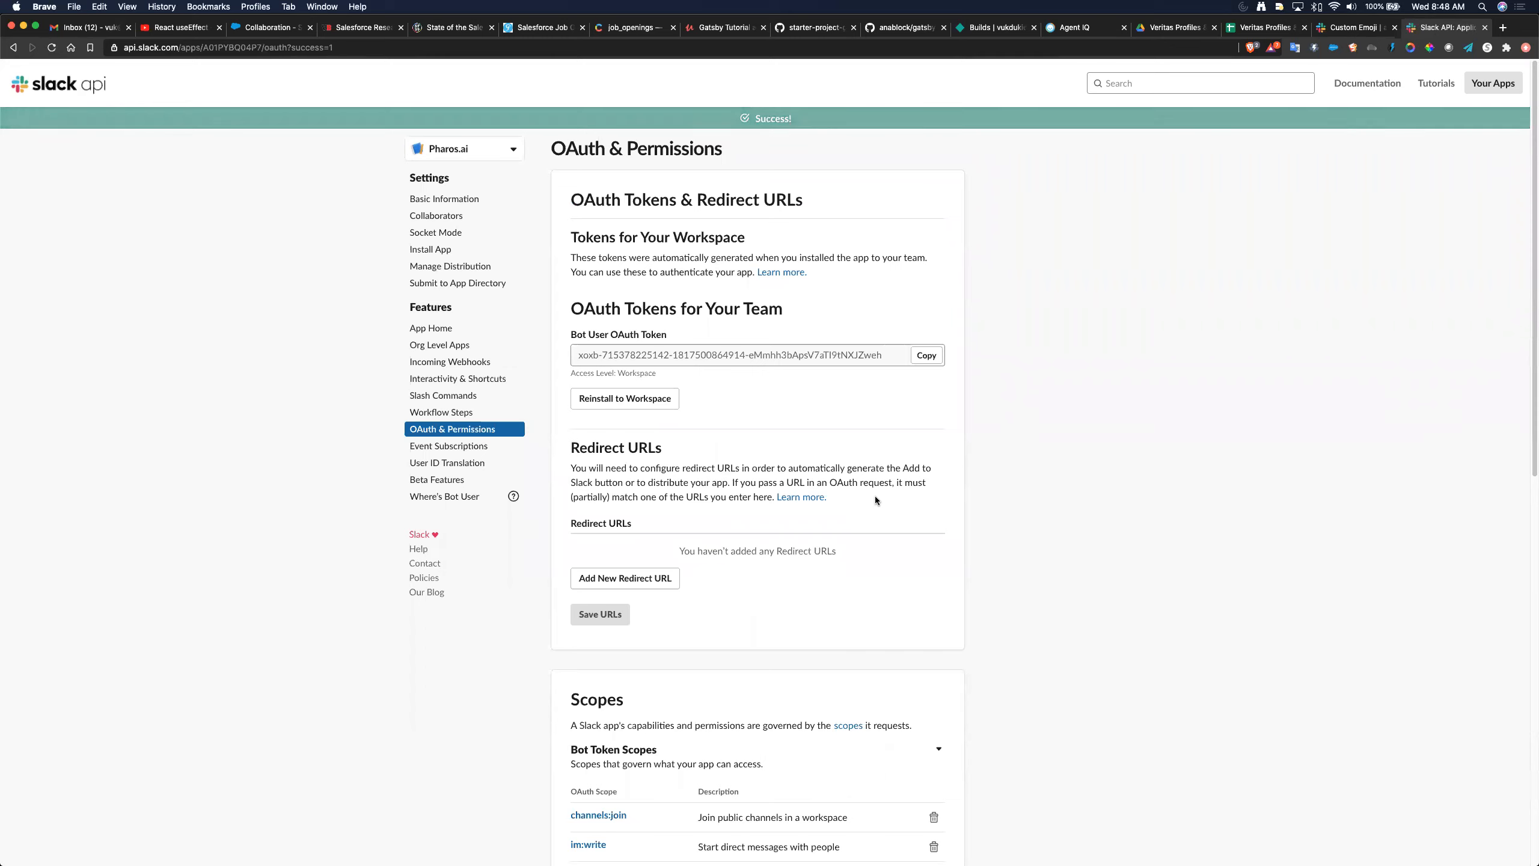
- Paste the copied Bot User OAuth Token into Pharos's Slack API Token field and save it, retrying after the error
{"action": "left_click", "coordinate": [926, 356]}
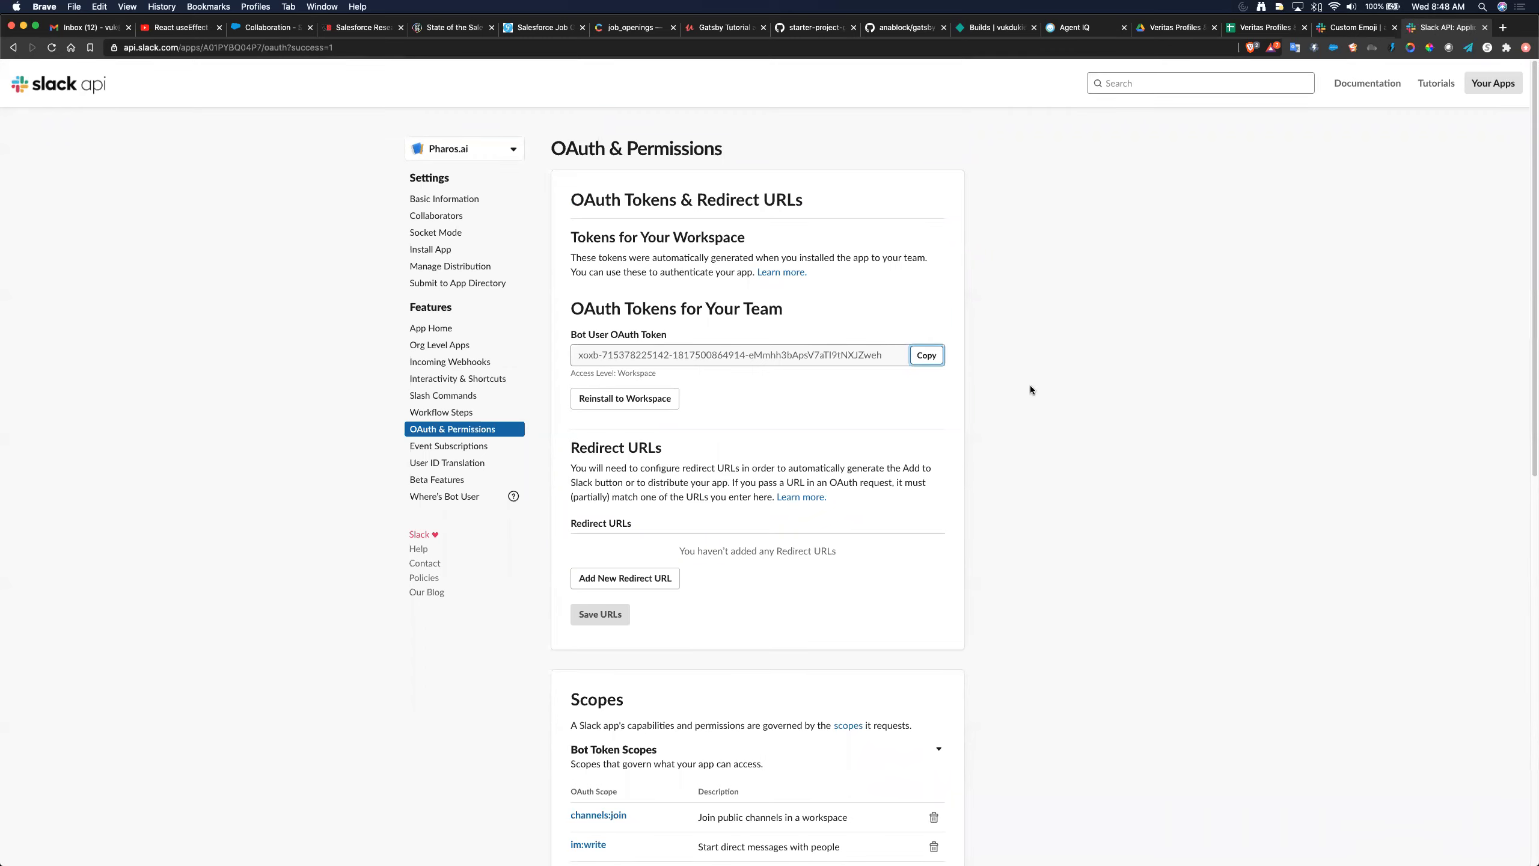
{"action": "key", "text": "super+Tab"}
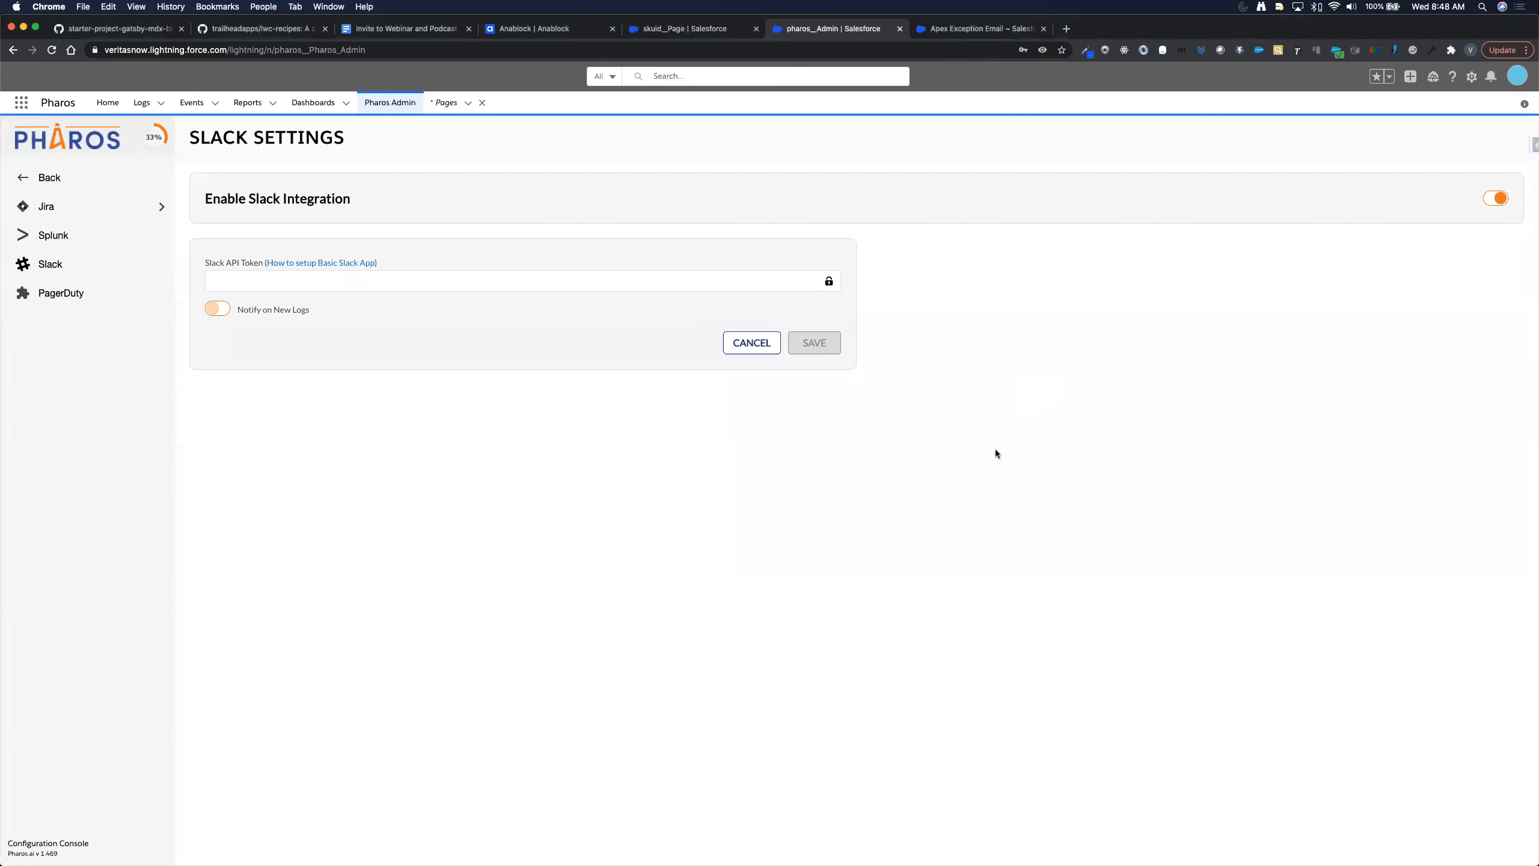
{"action": "left_click", "coordinate": [468, 281]}
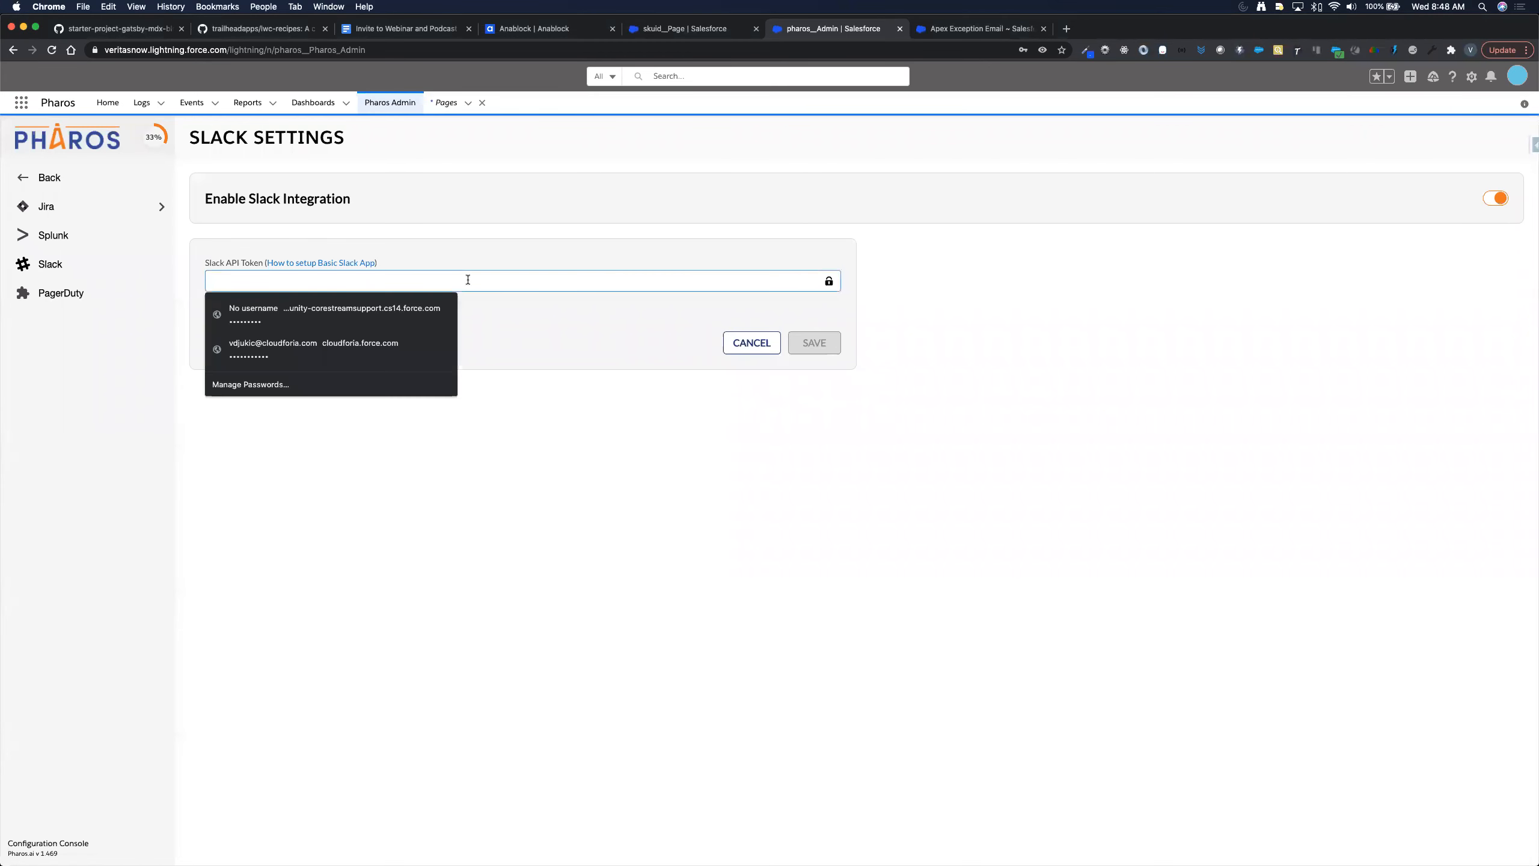
{"action": "key", "text": "super+v"}
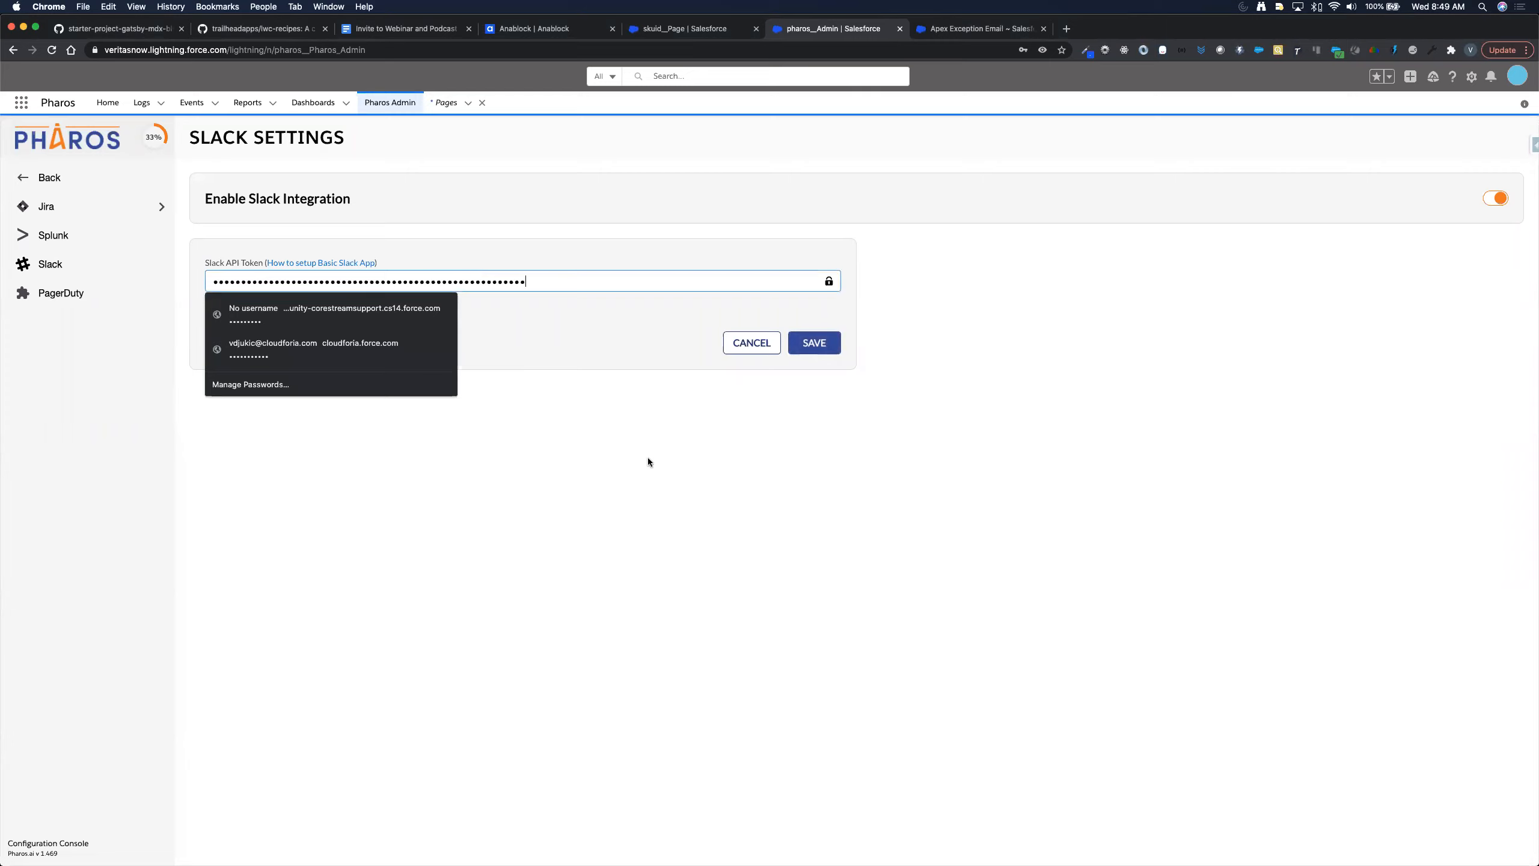
{"action": "left_click", "coordinate": [649, 461]}
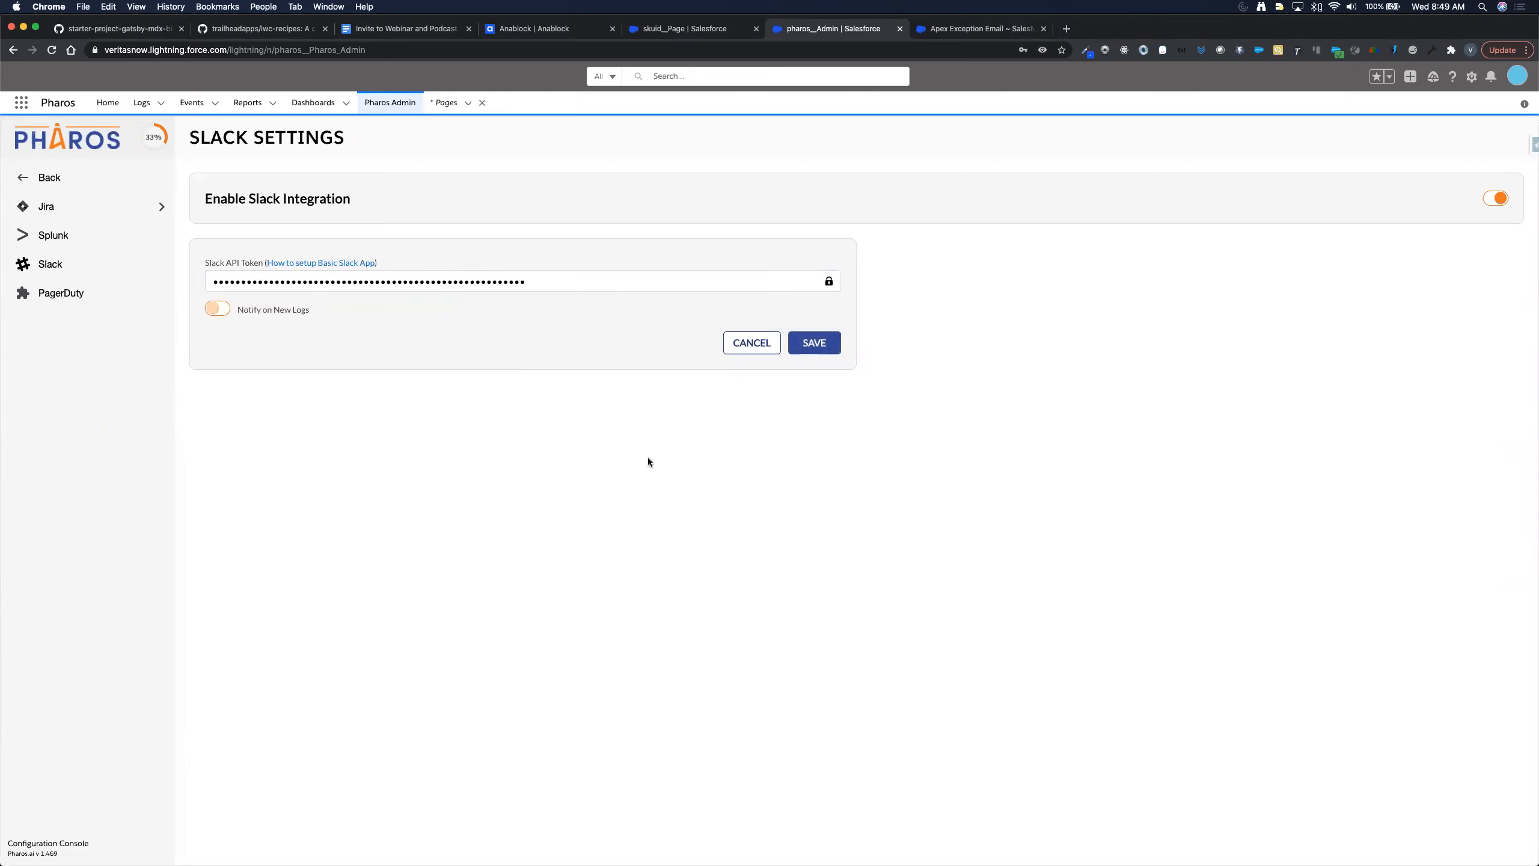
{"action": "left_click", "coordinate": [816, 342]}
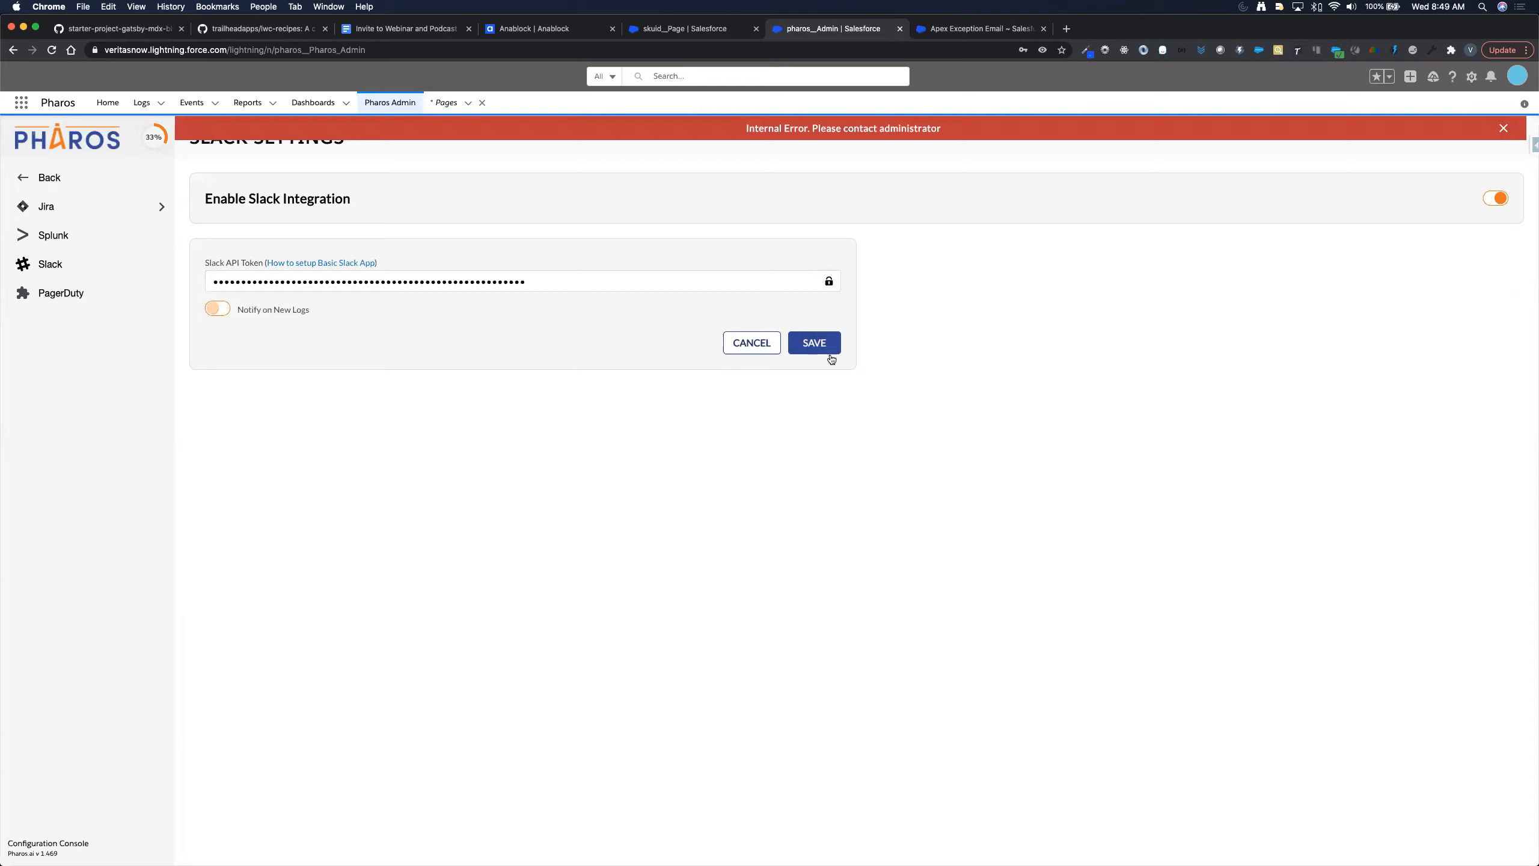
{"action": "left_click", "coordinate": [829, 282]}
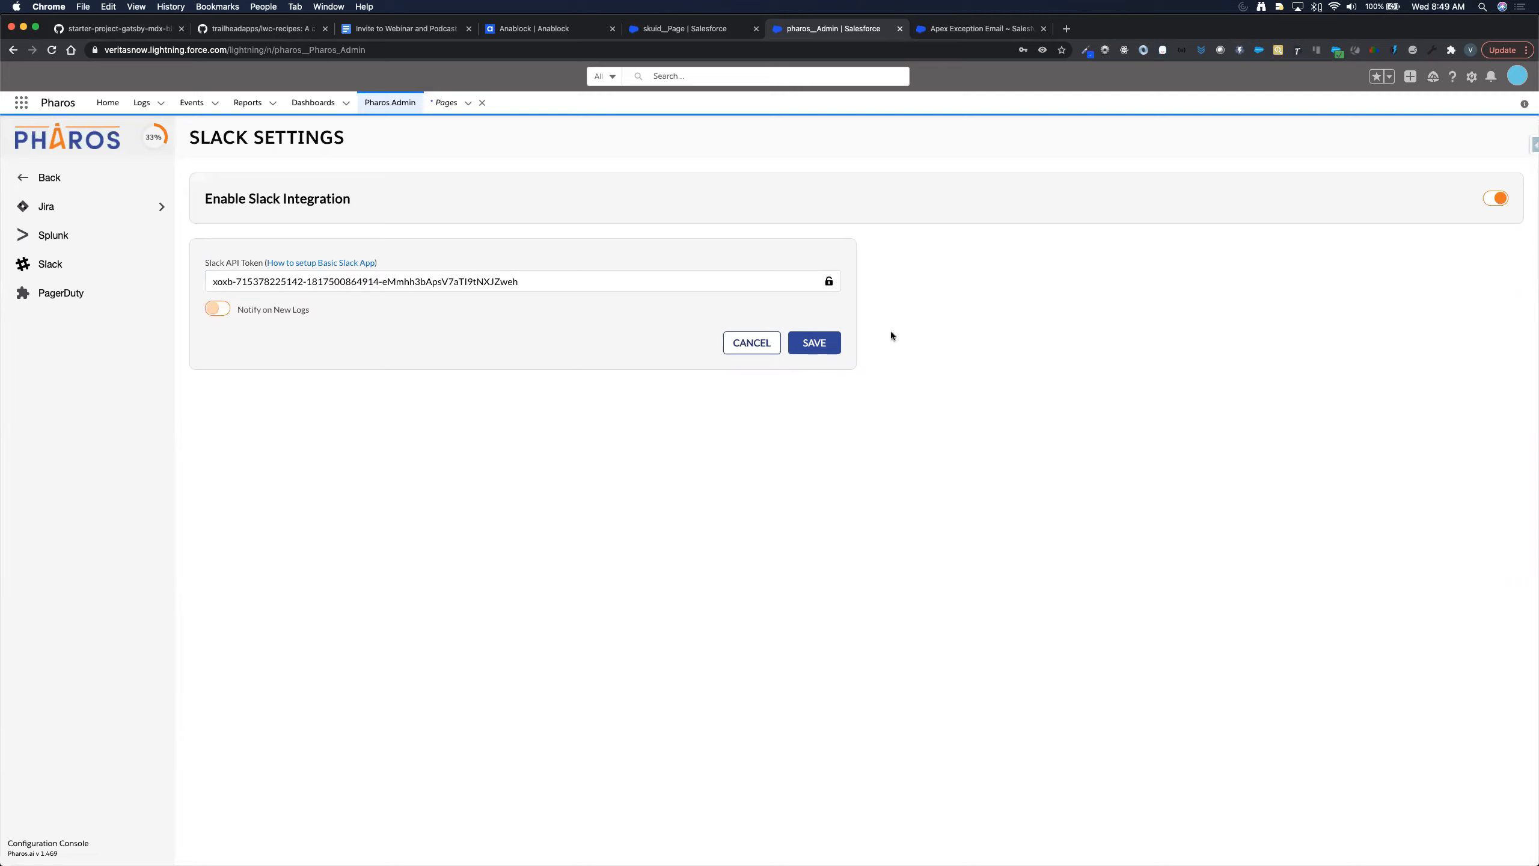
{"action": "left_click", "coordinate": [824, 346]}
{"action": "key", "text": "super+Tab"}
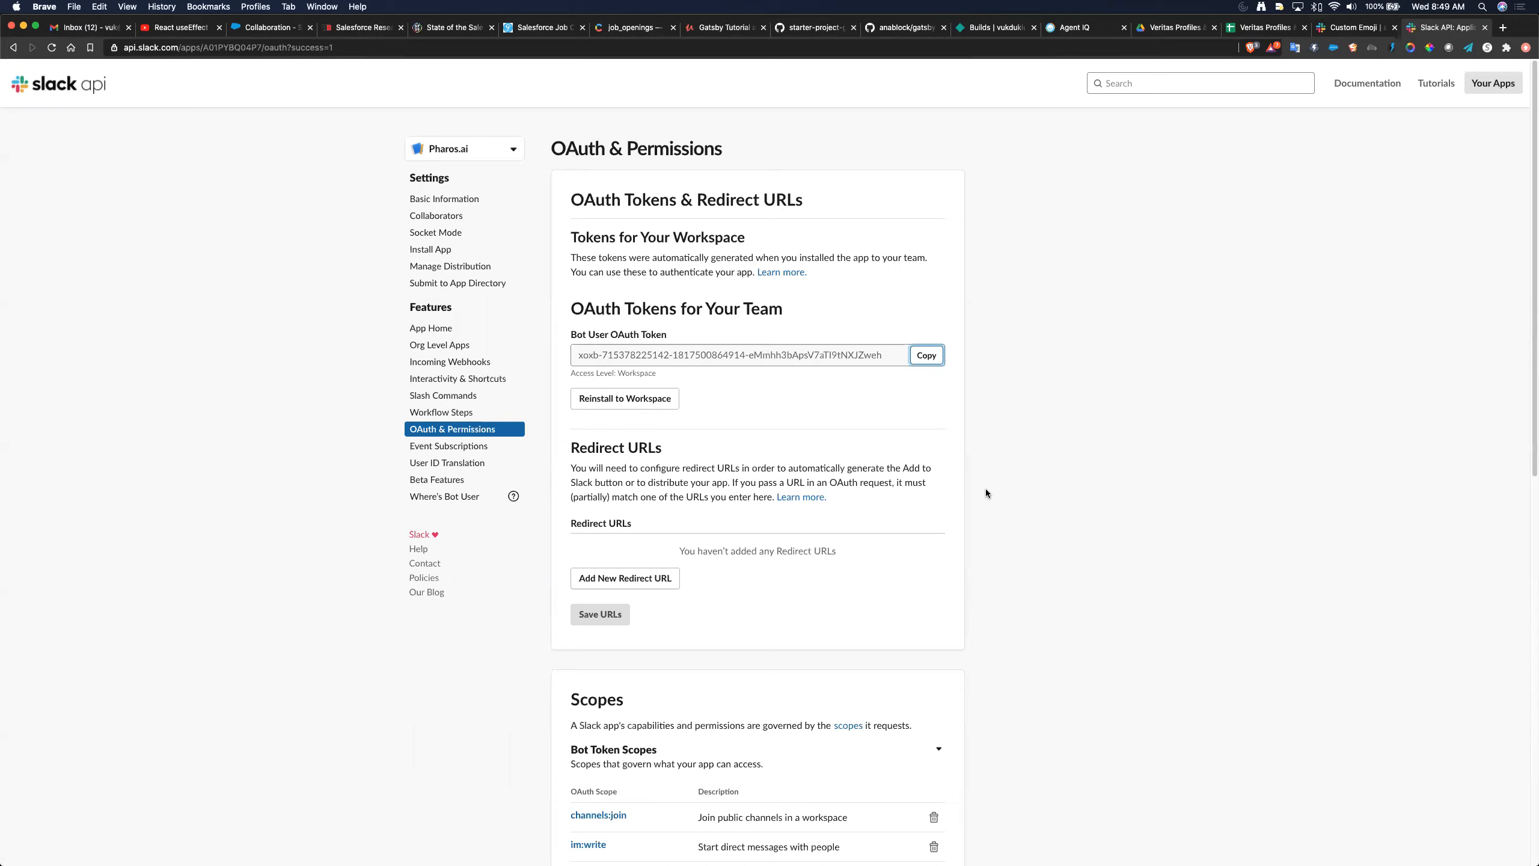
- Add channels:read to the Pharos.ai Bot Token Scopes from the Add an OAuth Scope list
{"action": "scroll", "coordinate": [986, 493], "scroll_direction": "down", "scroll_amount": 1}
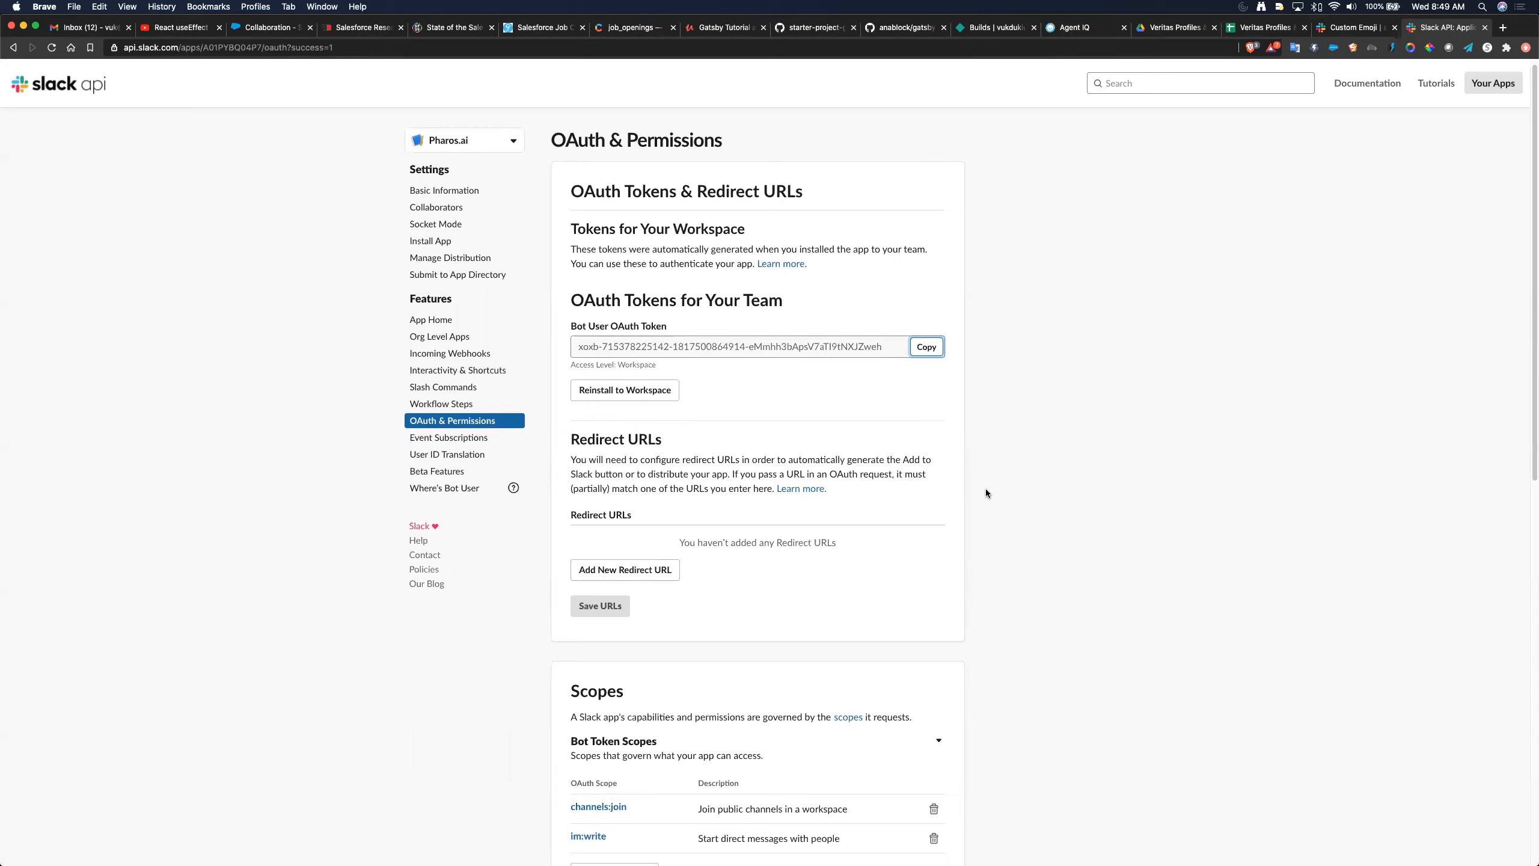
{"action": "scroll", "coordinate": [986, 493], "scroll_direction": "down", "scroll_amount": 8}
{"action": "scroll", "coordinate": [986, 493], "scroll_direction": "down", "scroll_amount": 6}
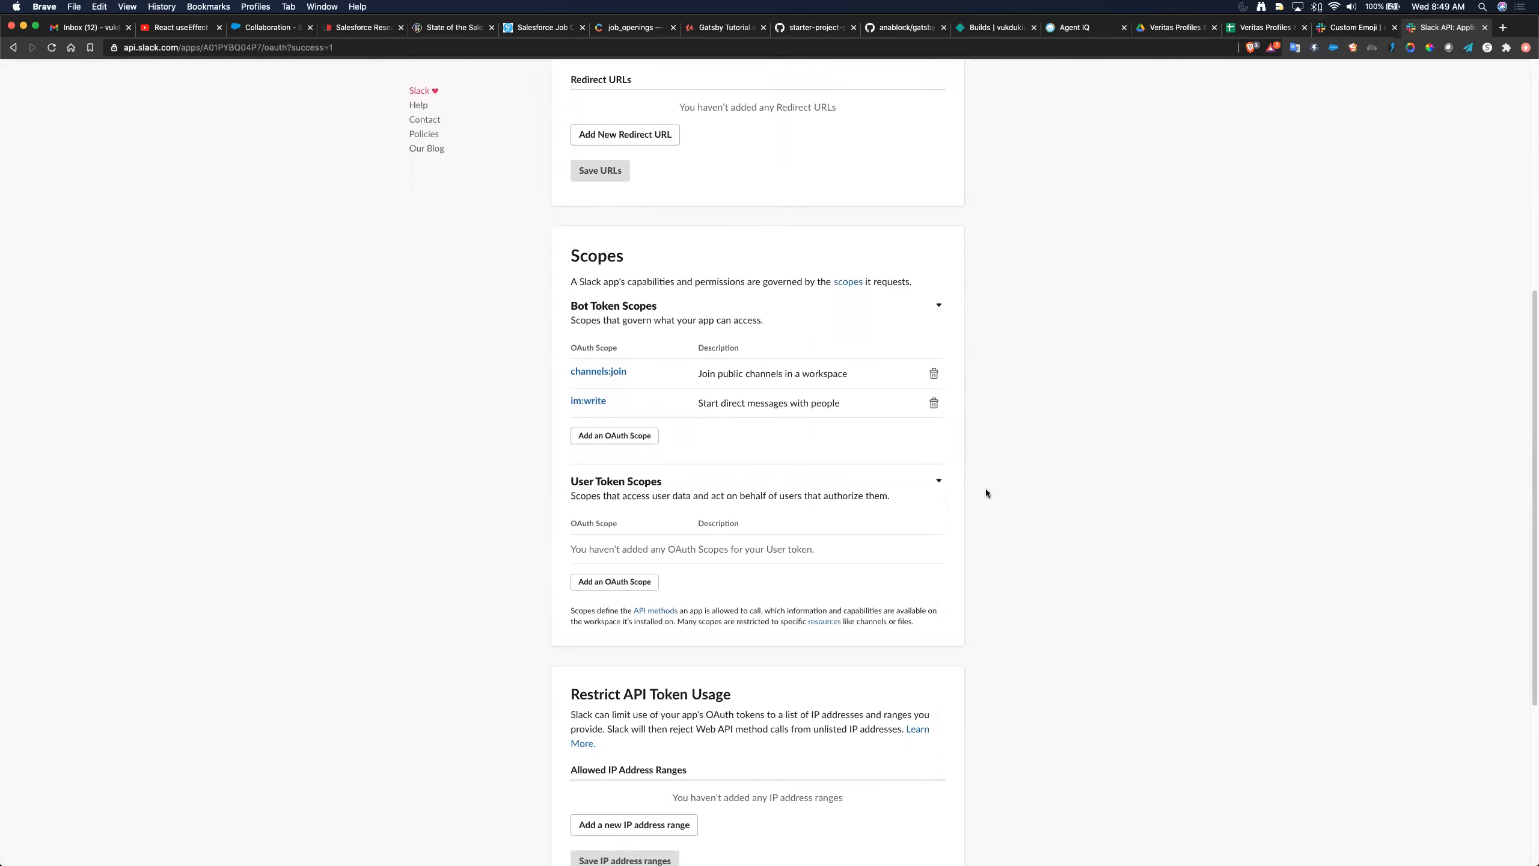
{"action": "left_click", "coordinate": [633, 430]}
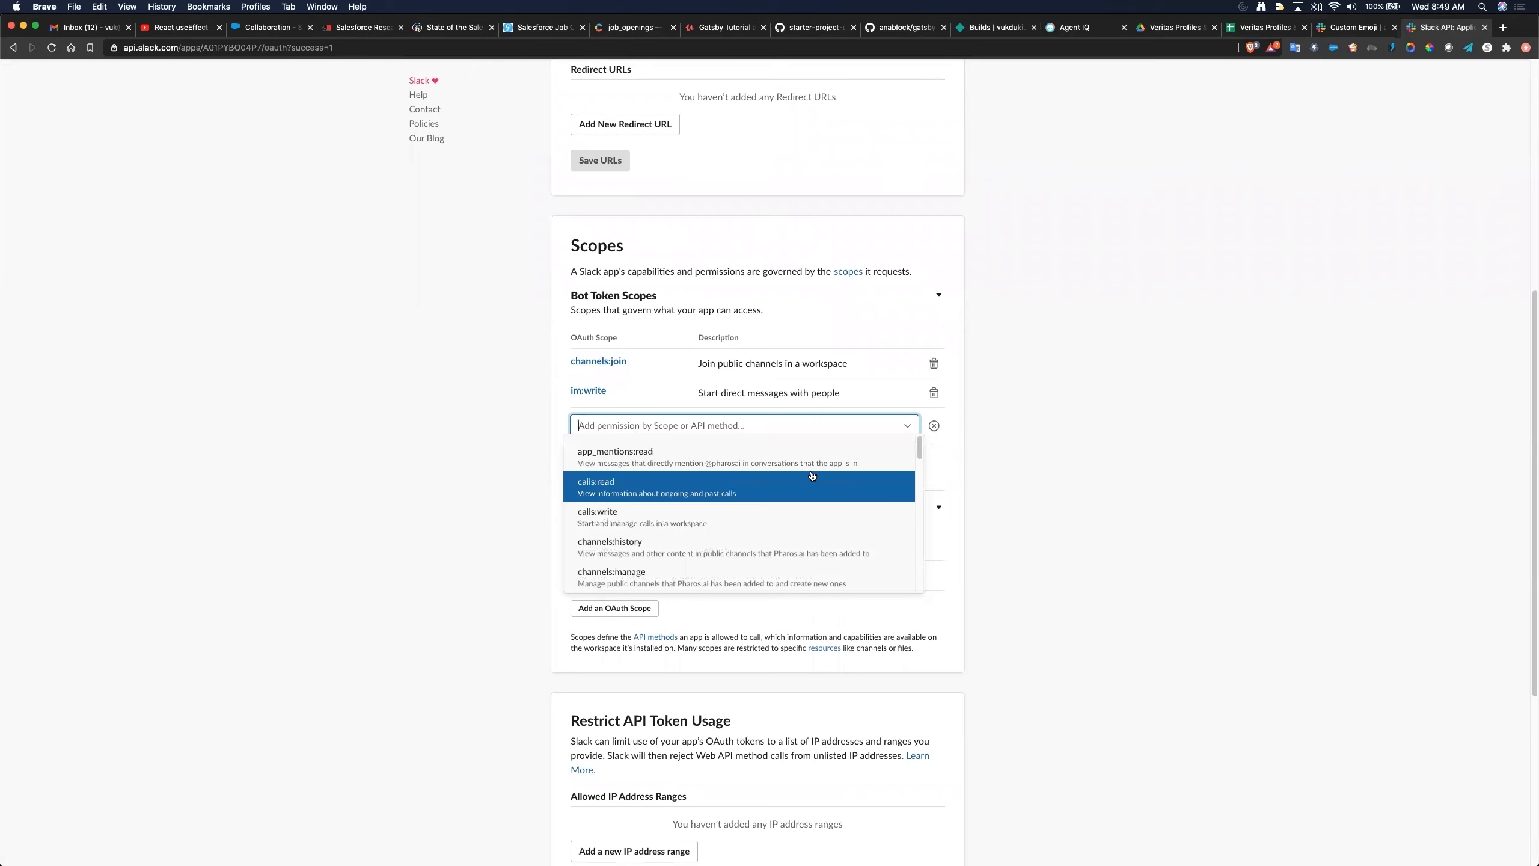
{"action": "scroll", "coordinate": [813, 476], "scroll_direction": "down", "scroll_amount": 2}
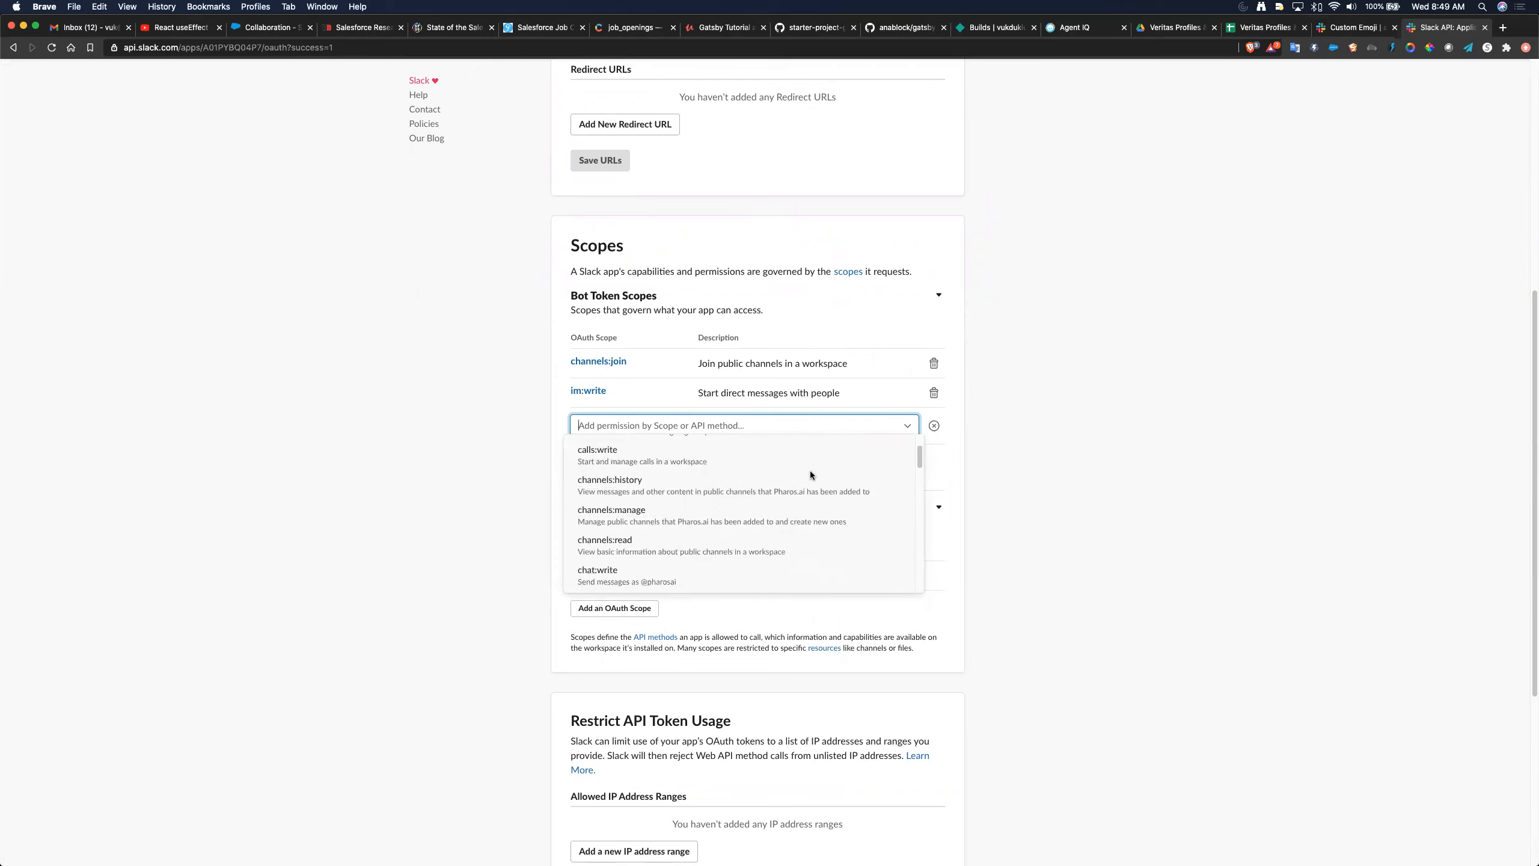
{"action": "scroll", "coordinate": [812, 476], "scroll_direction": "down", "scroll_amount": 2}
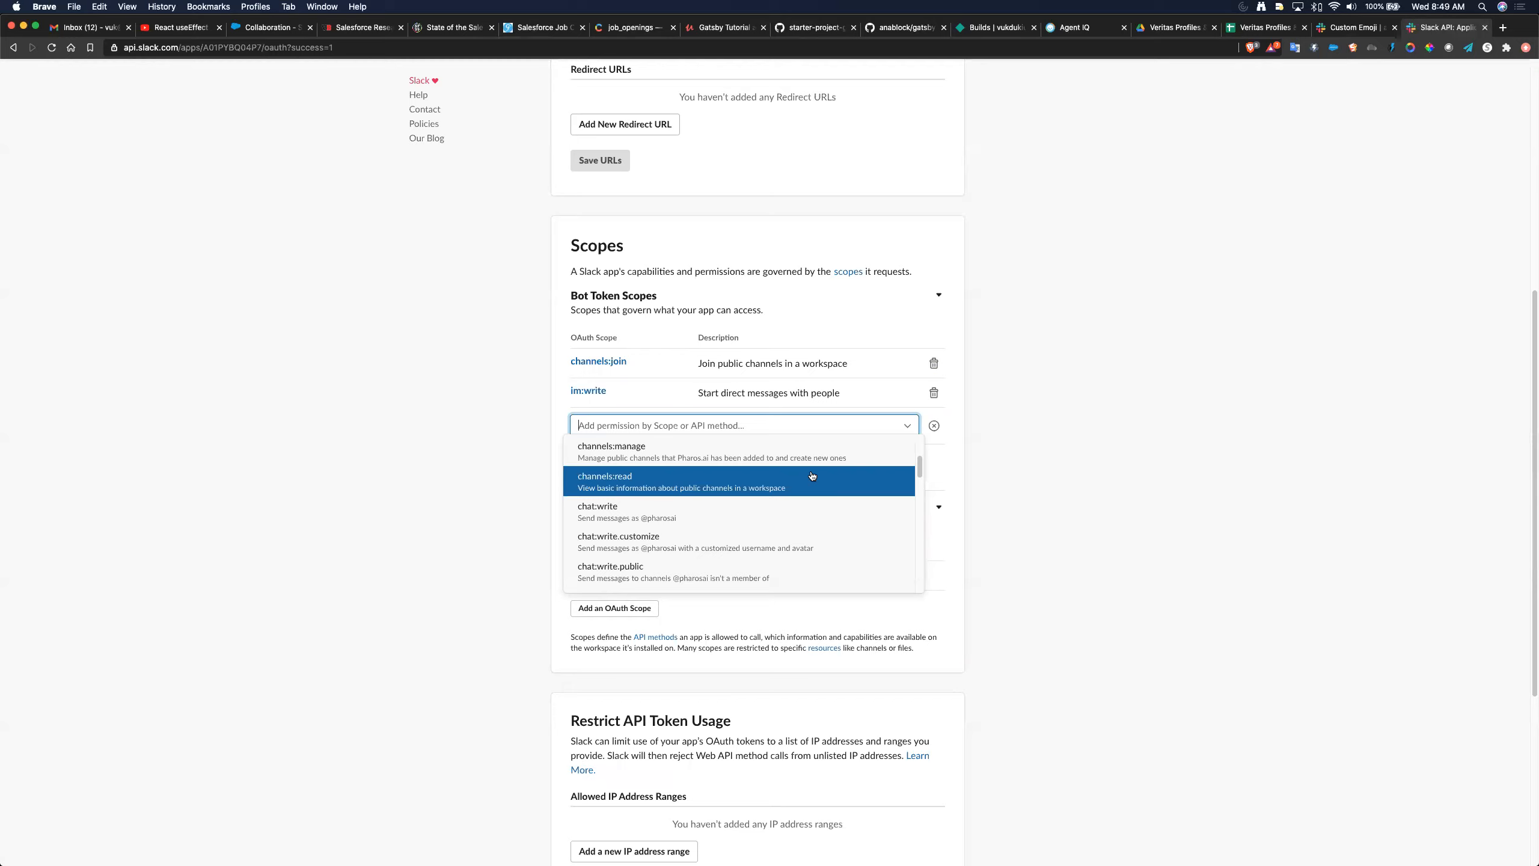
{"action": "scroll", "coordinate": [811, 471], "scroll_direction": "down", "scroll_amount": 1}
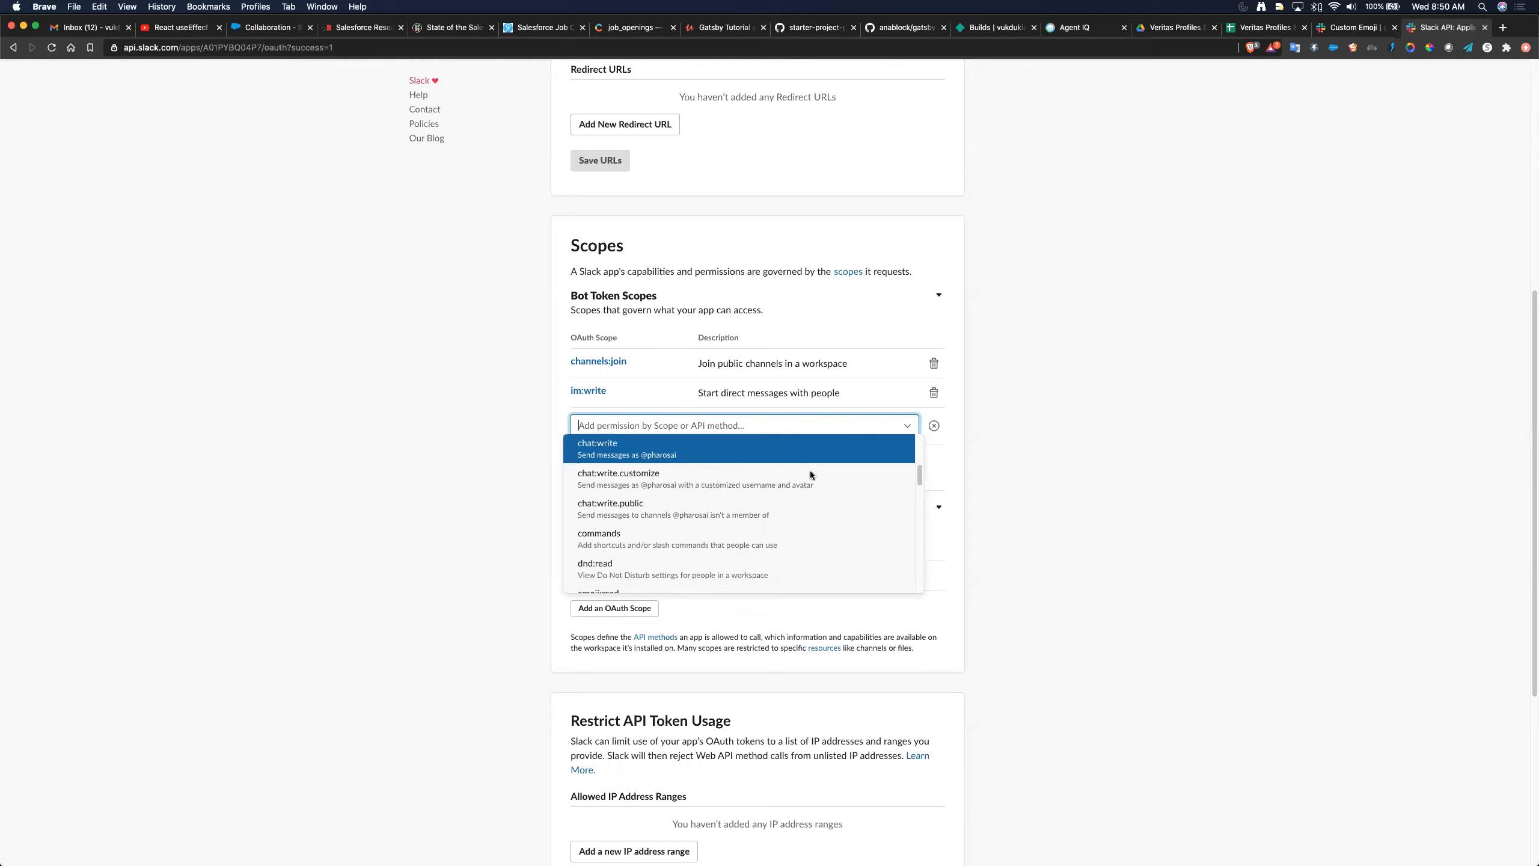
{"action": "scroll", "coordinate": [810, 470], "scroll_direction": "down", "scroll_amount": 4}
{"action": "scroll", "coordinate": [815, 511], "scroll_direction": "down", "scroll_amount": 7}
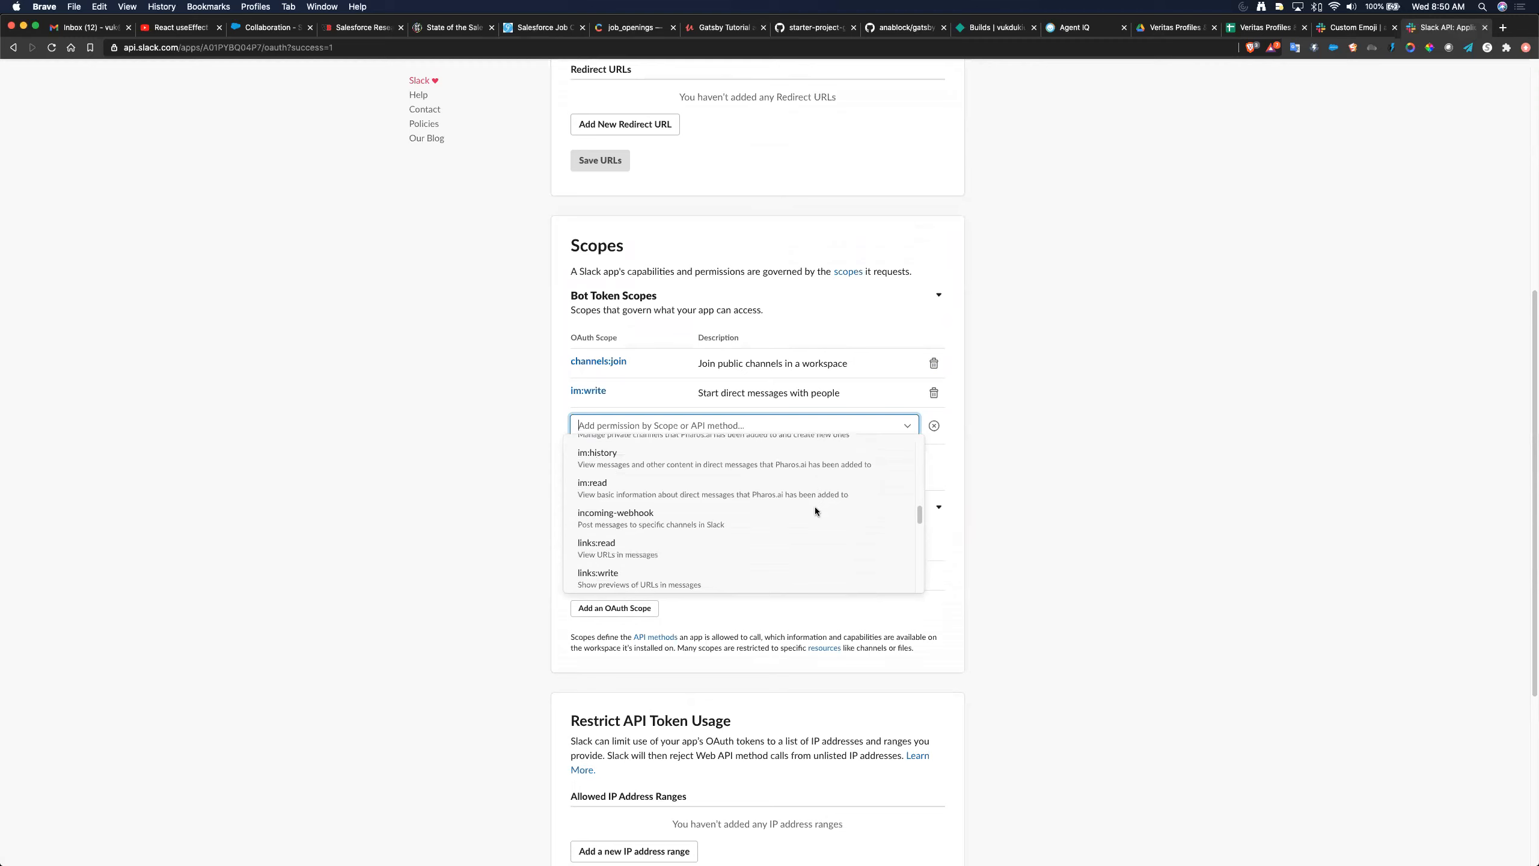
{"action": "scroll", "coordinate": [815, 511], "scroll_direction": "down", "scroll_amount": 1}
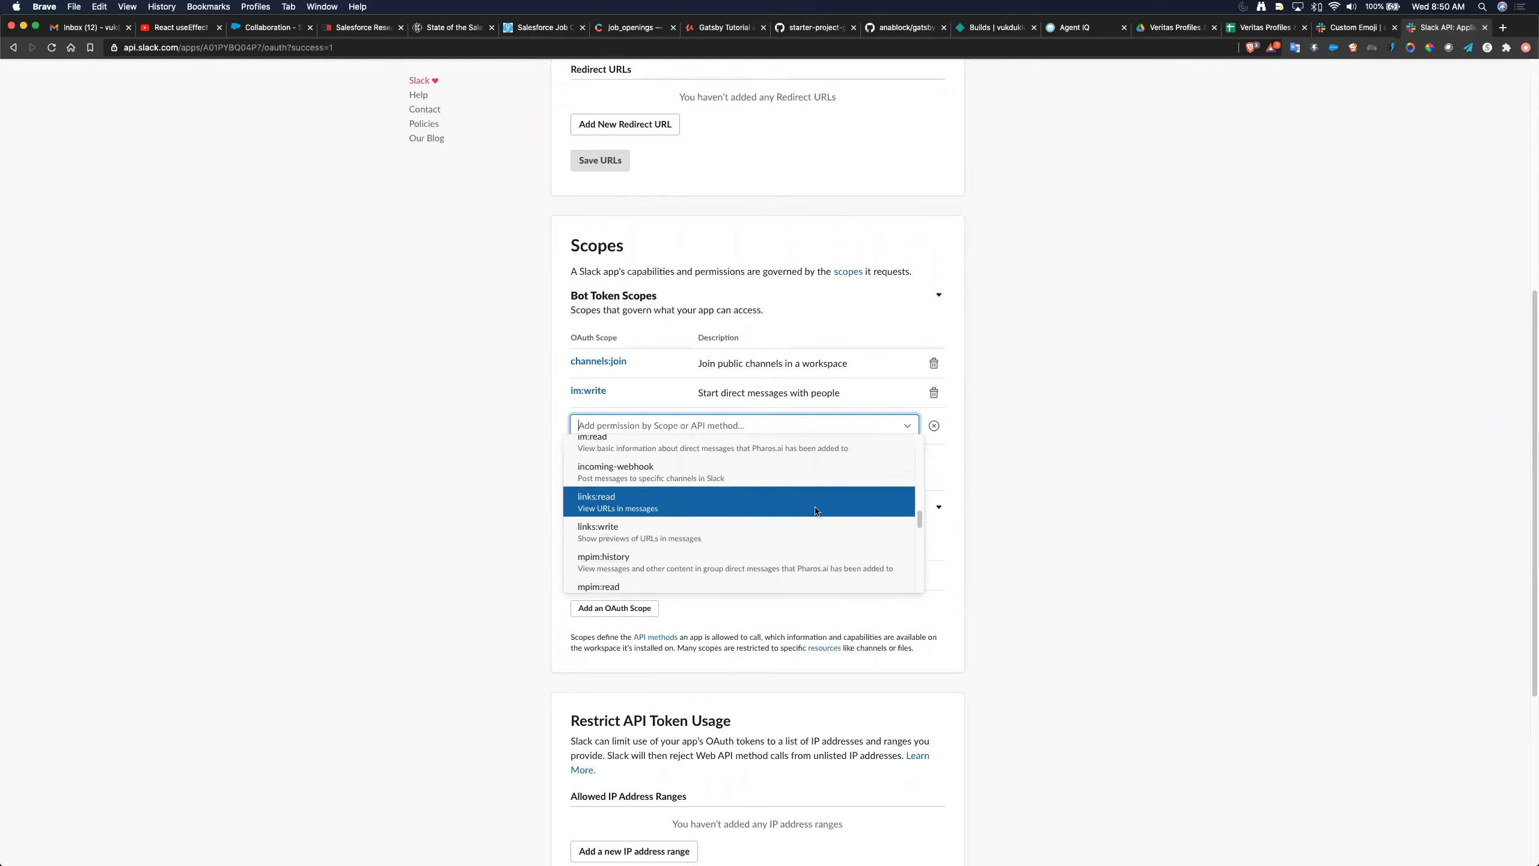
{"action": "scroll", "coordinate": [815, 511], "scroll_direction": "up", "scroll_amount": 1}
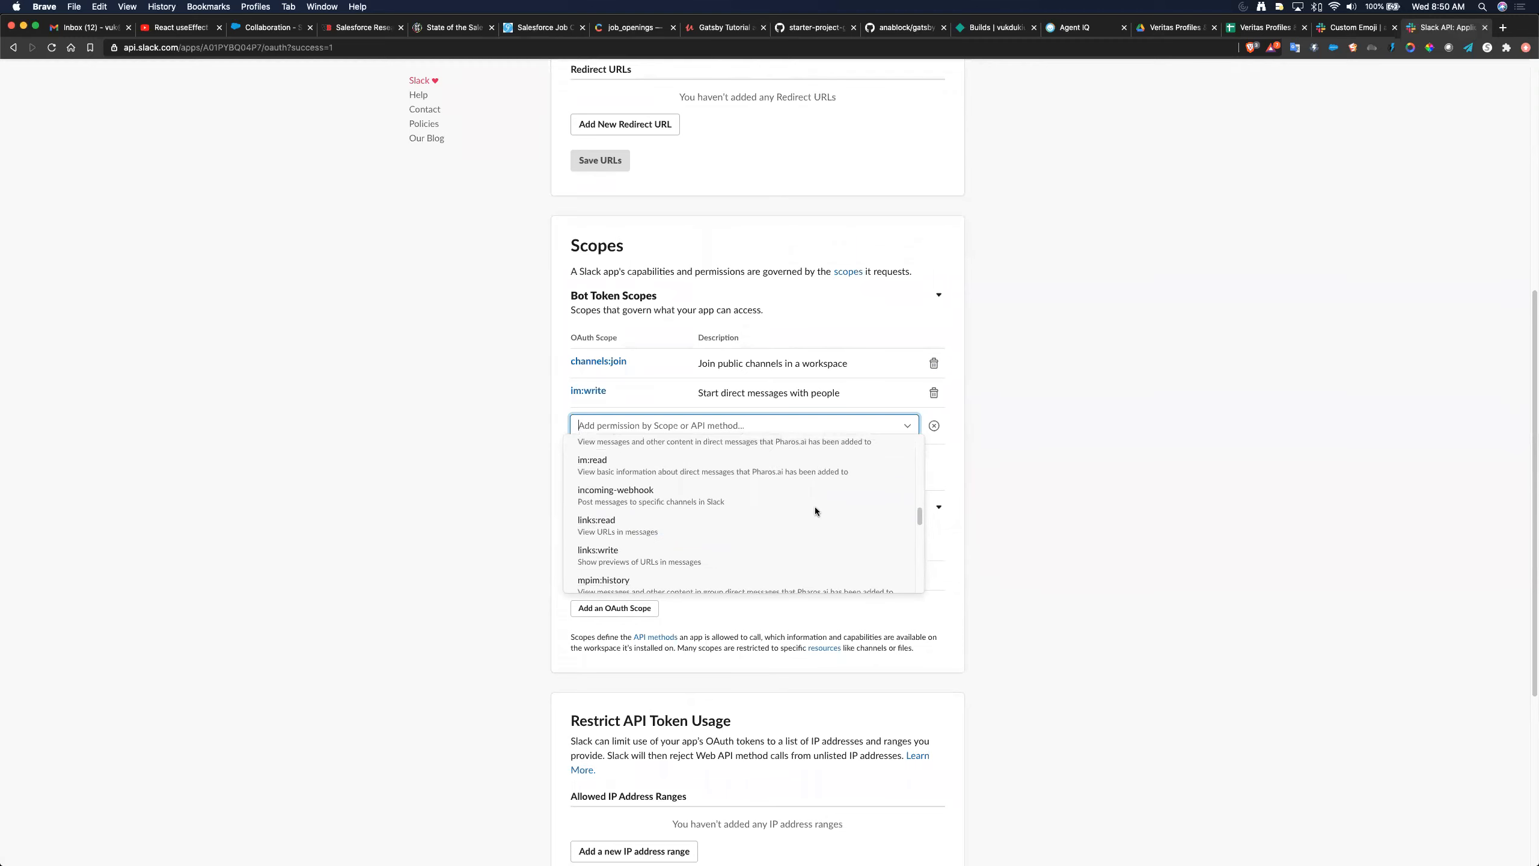
{"action": "scroll", "coordinate": [815, 510], "scroll_direction": "down", "scroll_amount": 1}
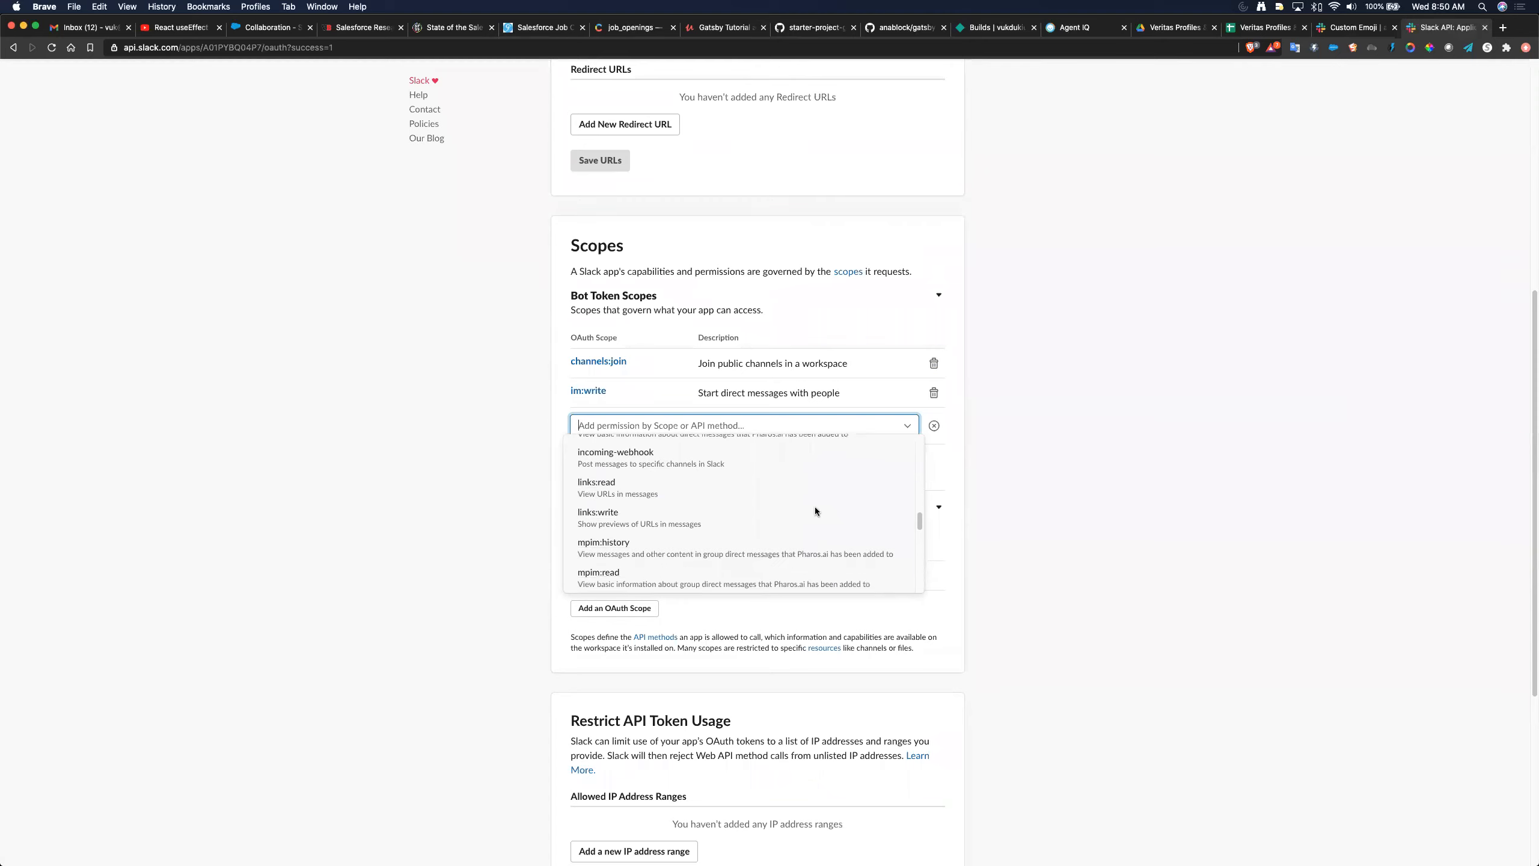
{"action": "scroll", "coordinate": [815, 511], "scroll_direction": "down", "scroll_amount": 2}
{"action": "scroll", "coordinate": [816, 511], "scroll_direction": "down", "scroll_amount": 1}
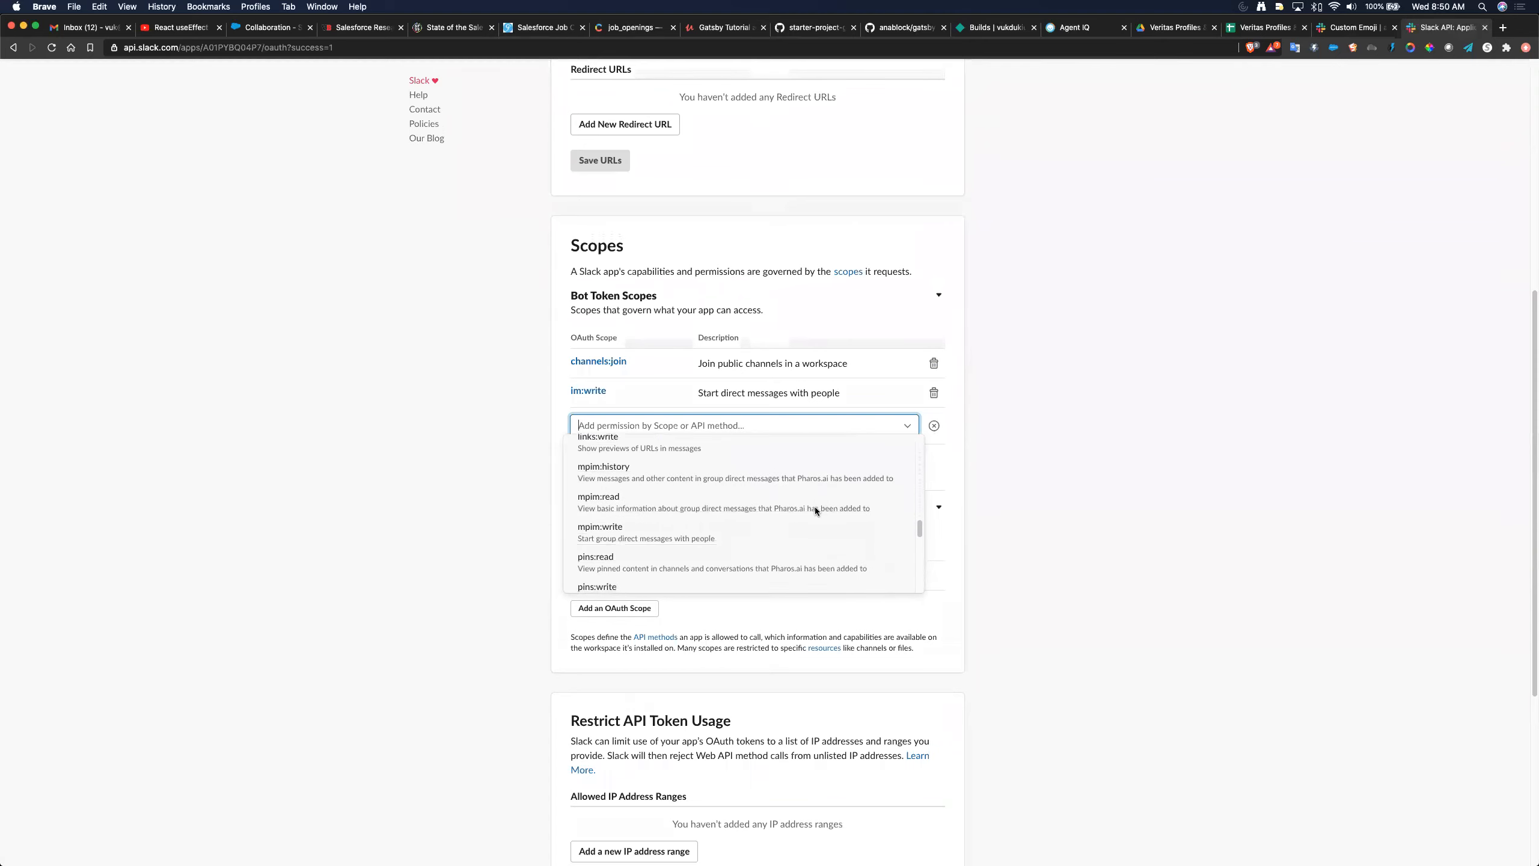
{"action": "scroll", "coordinate": [816, 511], "scroll_direction": "down", "scroll_amount": 3}
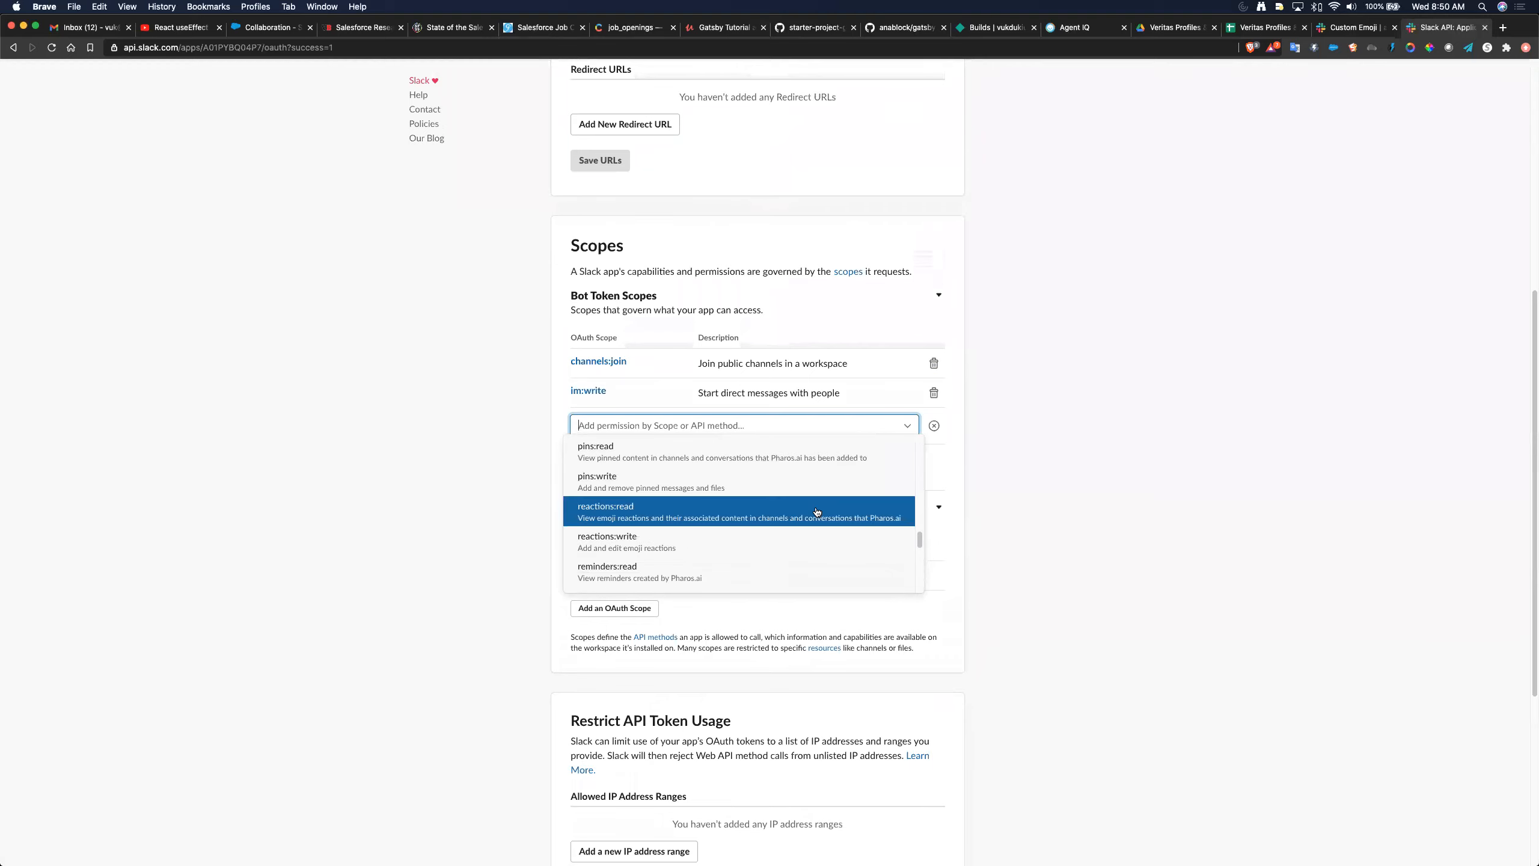
{"action": "scroll", "coordinate": [815, 512], "scroll_direction": "down", "scroll_amount": 3}
{"action": "scroll", "coordinate": [816, 511], "scroll_direction": "down", "scroll_amount": 3}
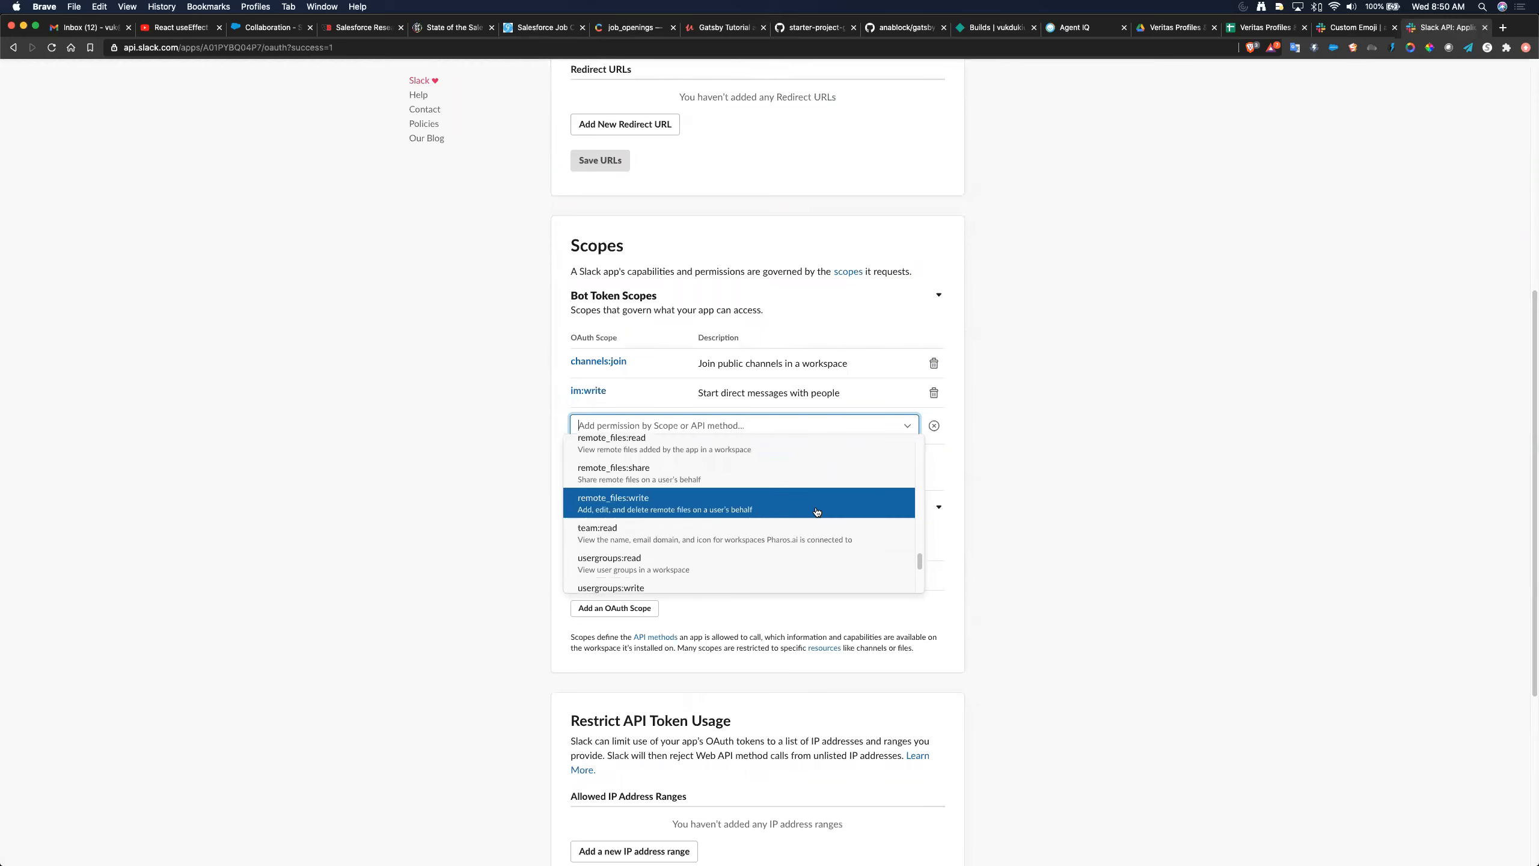
{"action": "scroll", "coordinate": [817, 511], "scroll_direction": "down", "scroll_amount": 5}
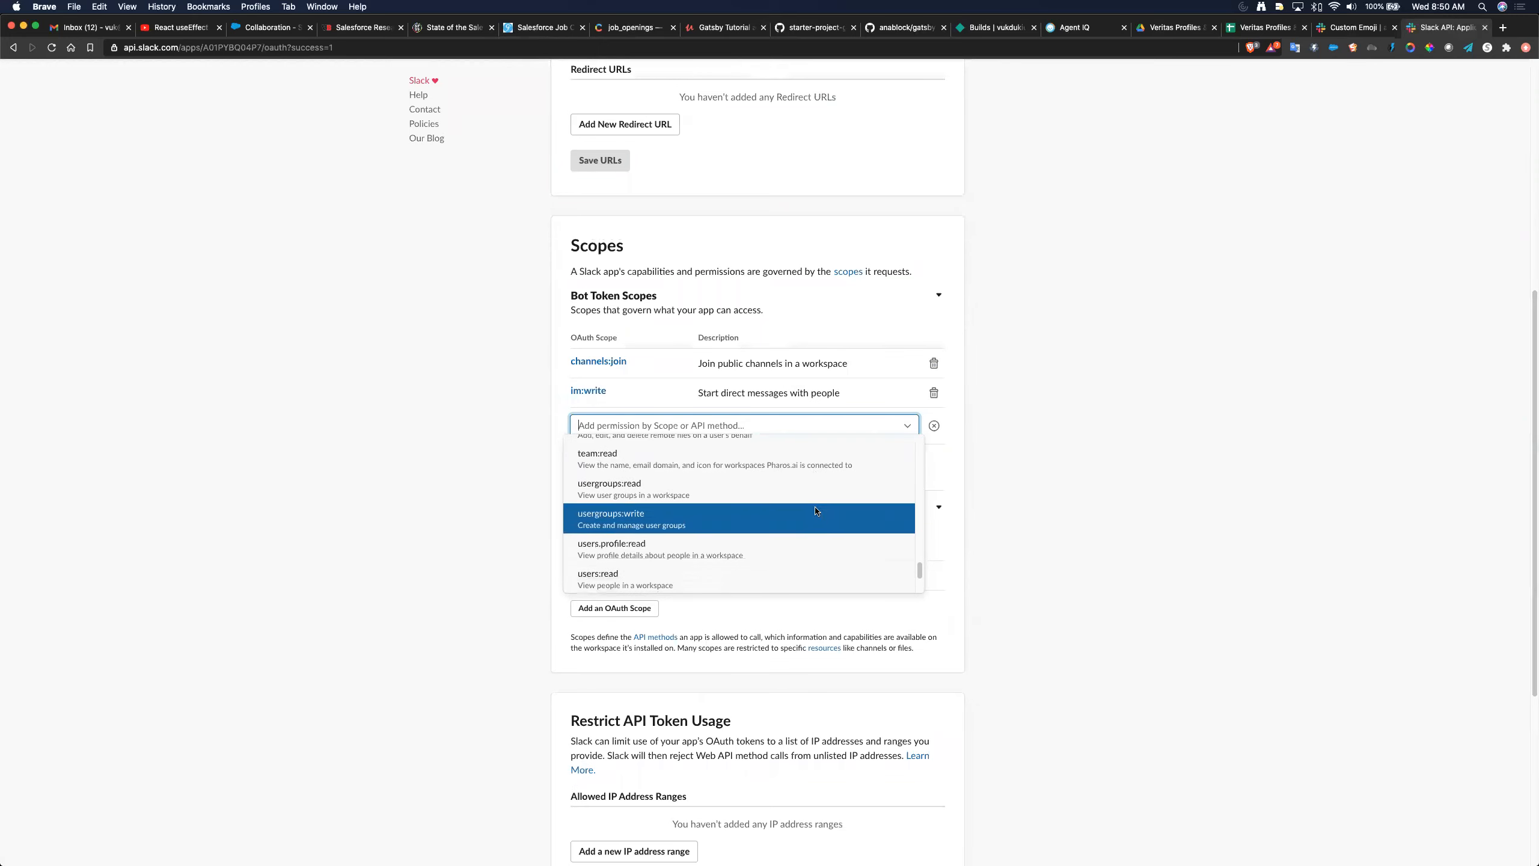
{"action": "scroll", "coordinate": [815, 511], "scroll_direction": "down", "scroll_amount": 1}
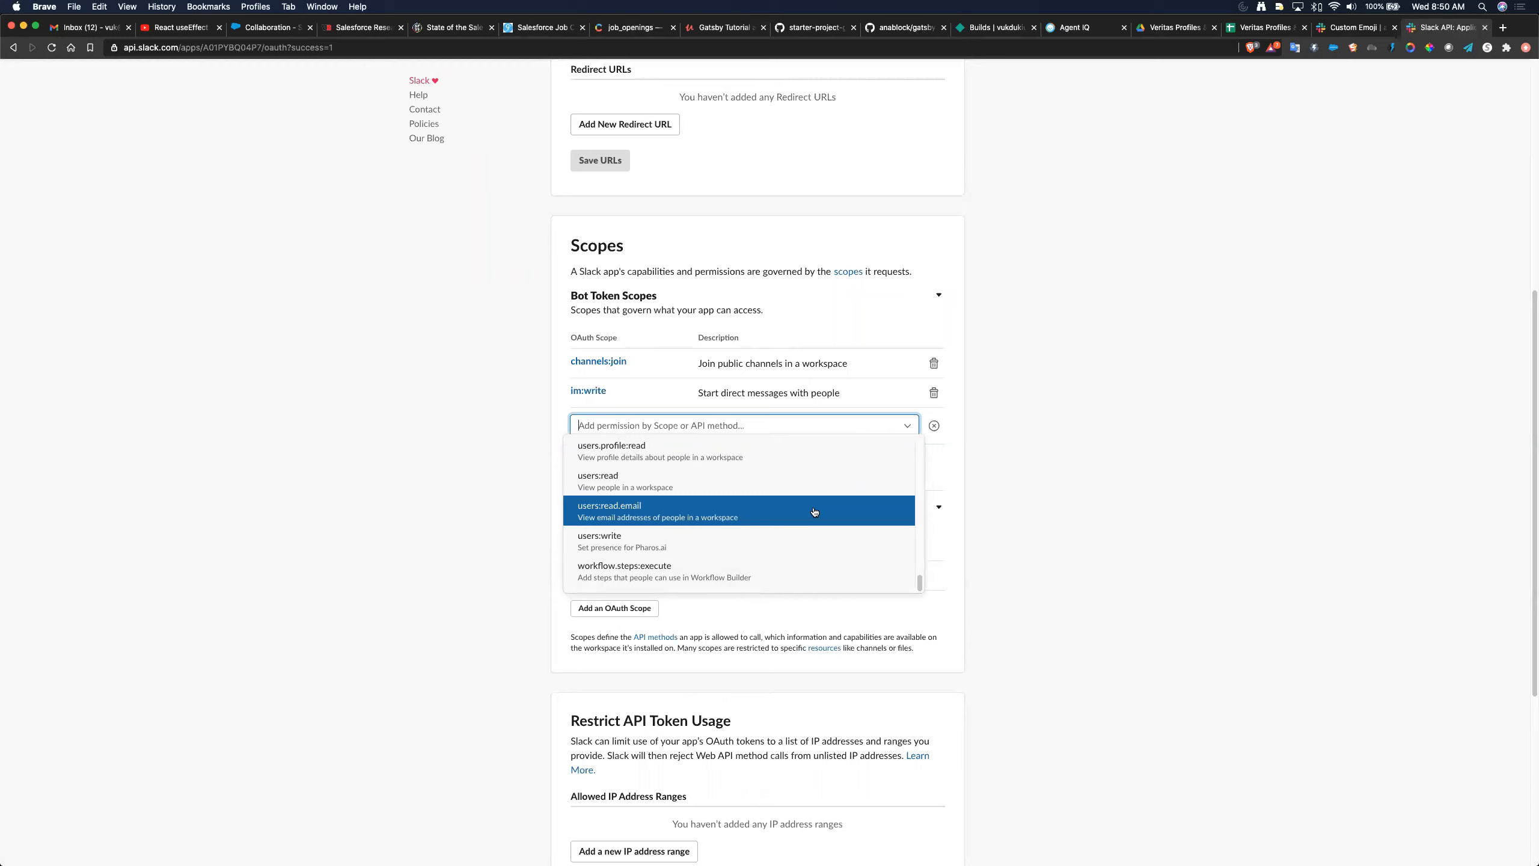
{"action": "left_click", "coordinate": [814, 511]}
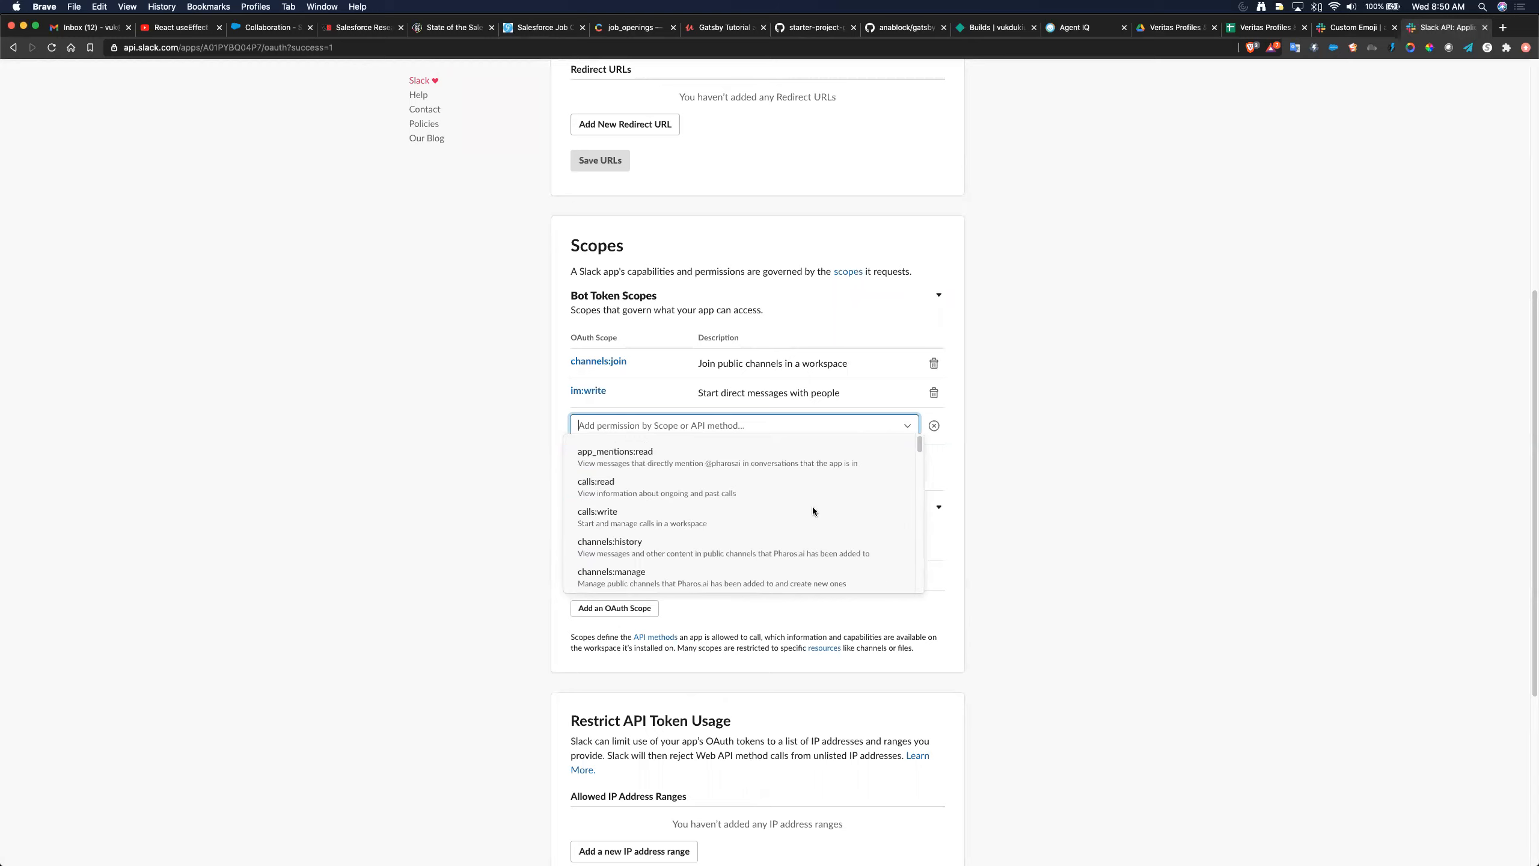
{"action": "scroll", "coordinate": [815, 511], "scroll_direction": "down", "scroll_amount": 5}
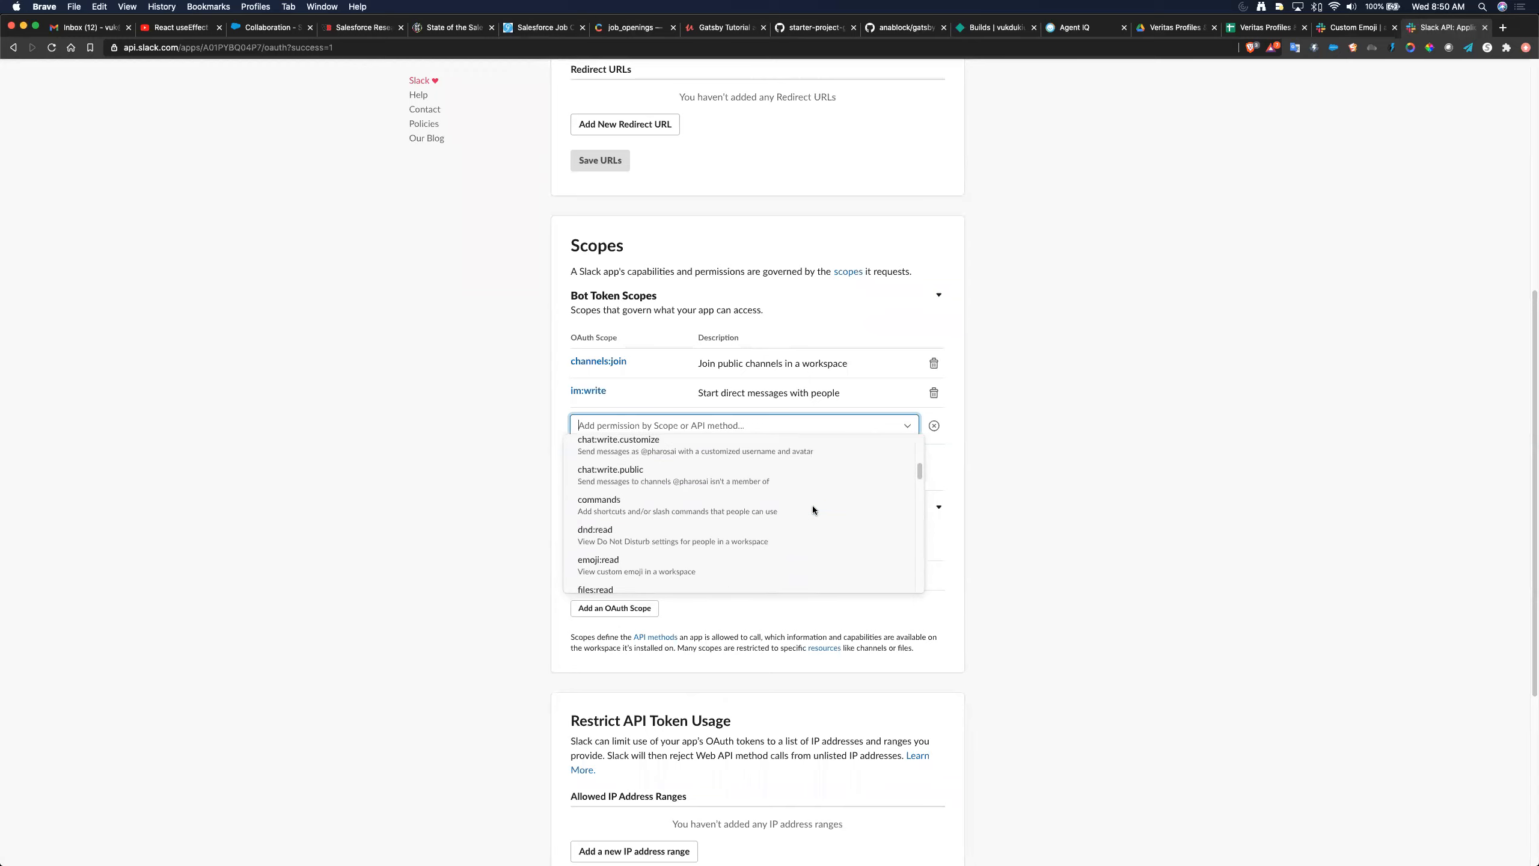
{"action": "scroll", "coordinate": [813, 510], "scroll_direction": "down", "scroll_amount": 10}
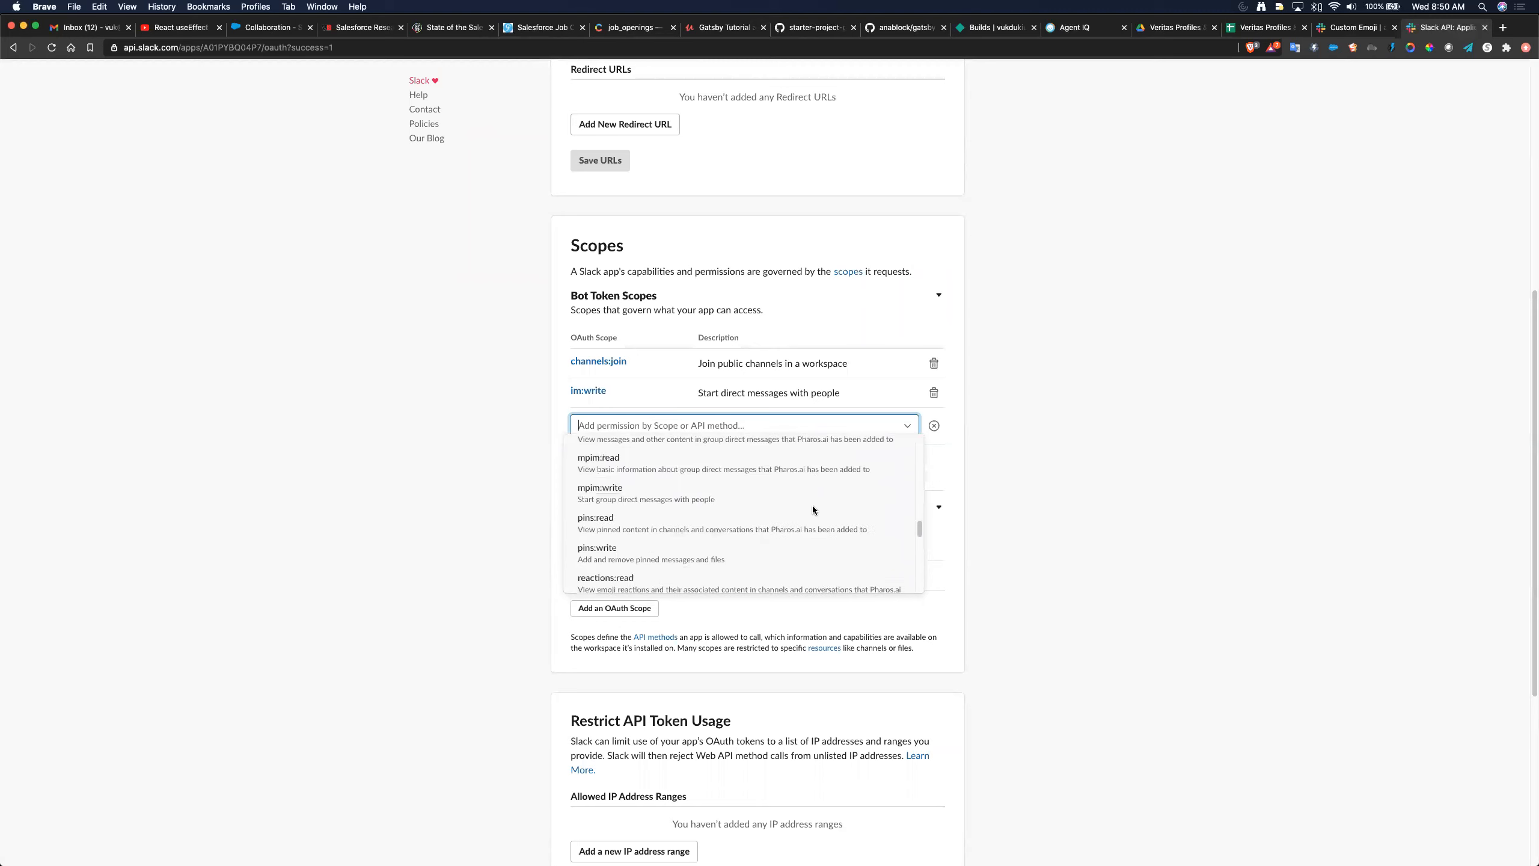
{"action": "scroll", "coordinate": [813, 510], "scroll_direction": "down", "scroll_amount": 3}
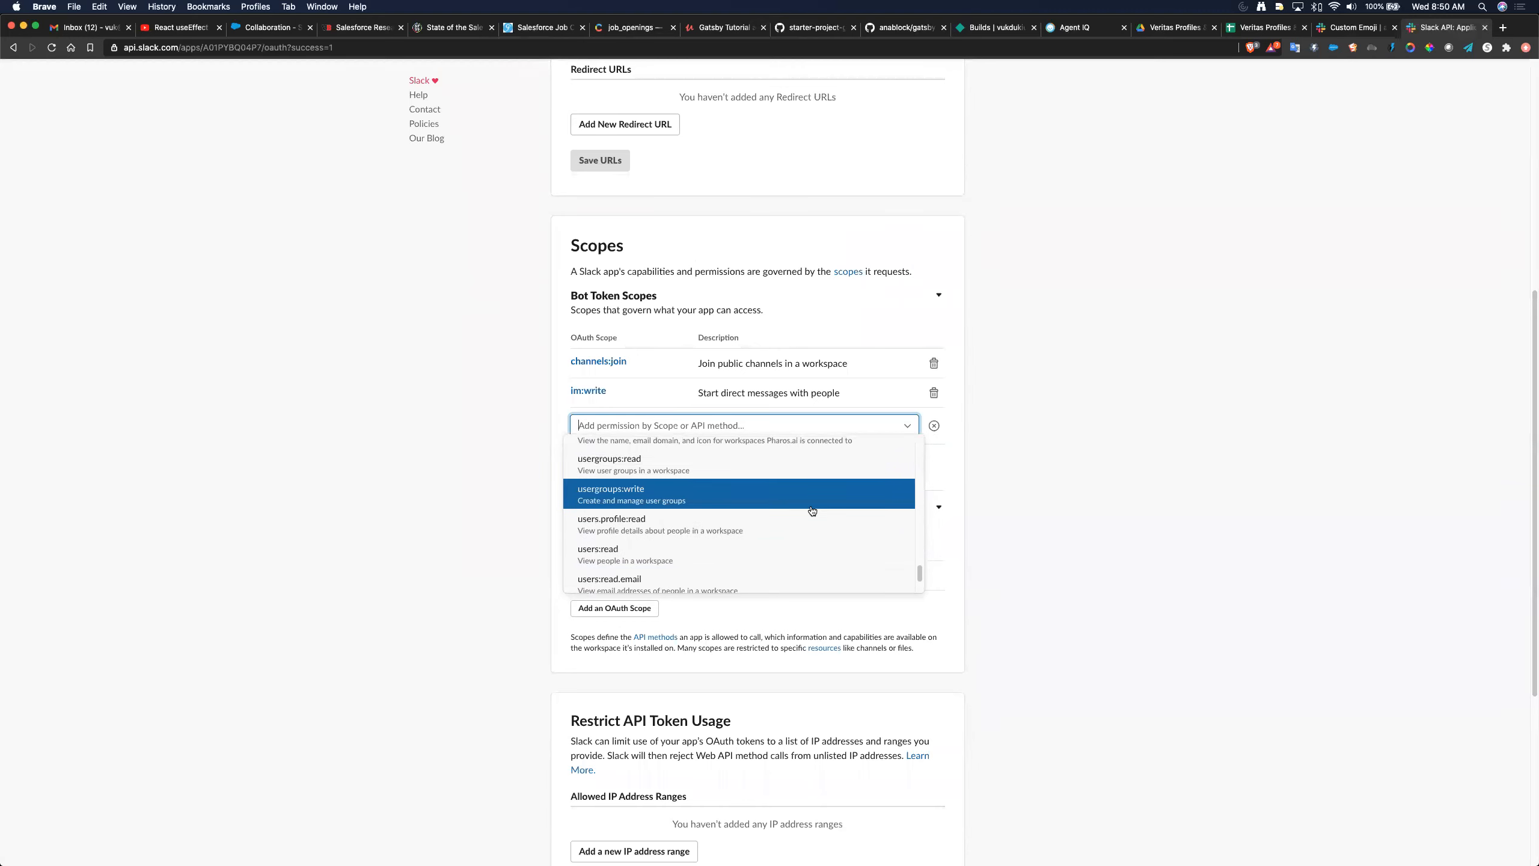
{"action": "scroll", "coordinate": [812, 511], "scroll_direction": "up", "scroll_amount": 4}
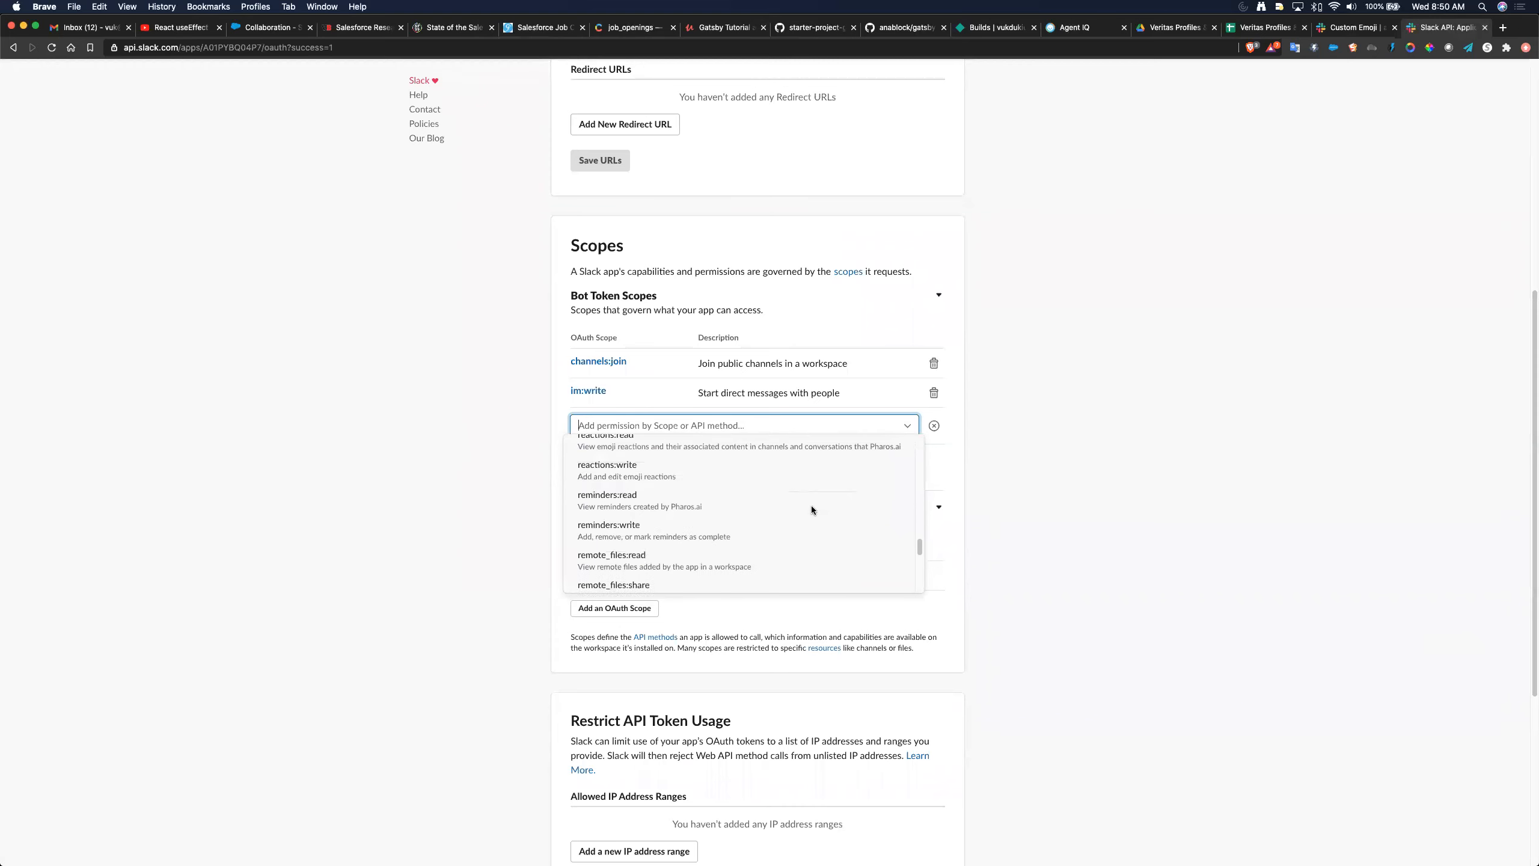
{"action": "scroll", "coordinate": [811, 505], "scroll_direction": "down", "scroll_amount": 10}
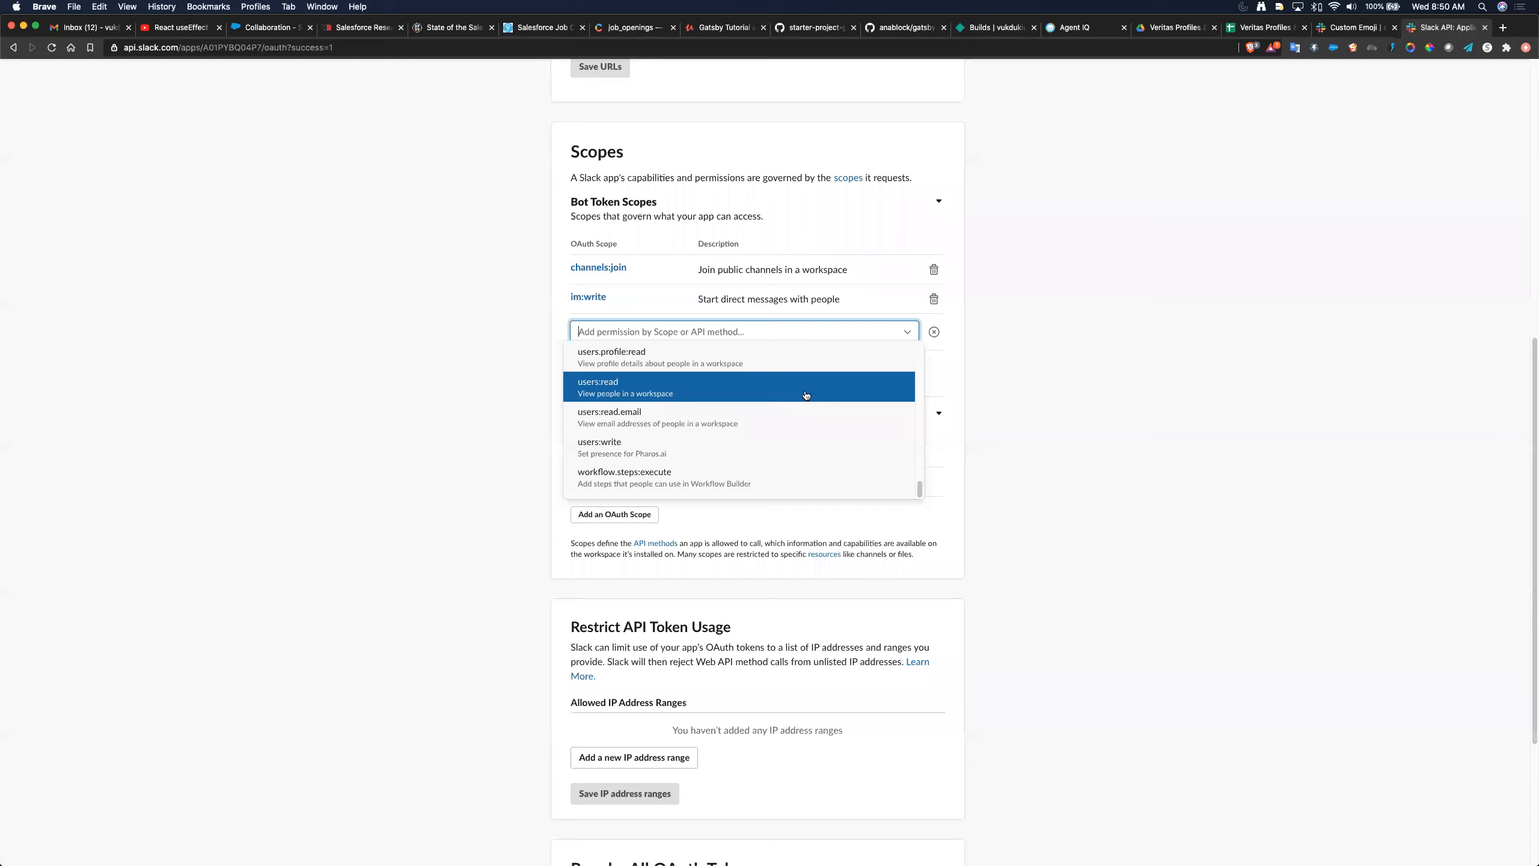
{"action": "scroll", "coordinate": [805, 394], "scroll_direction": "up", "scroll_amount": 1}
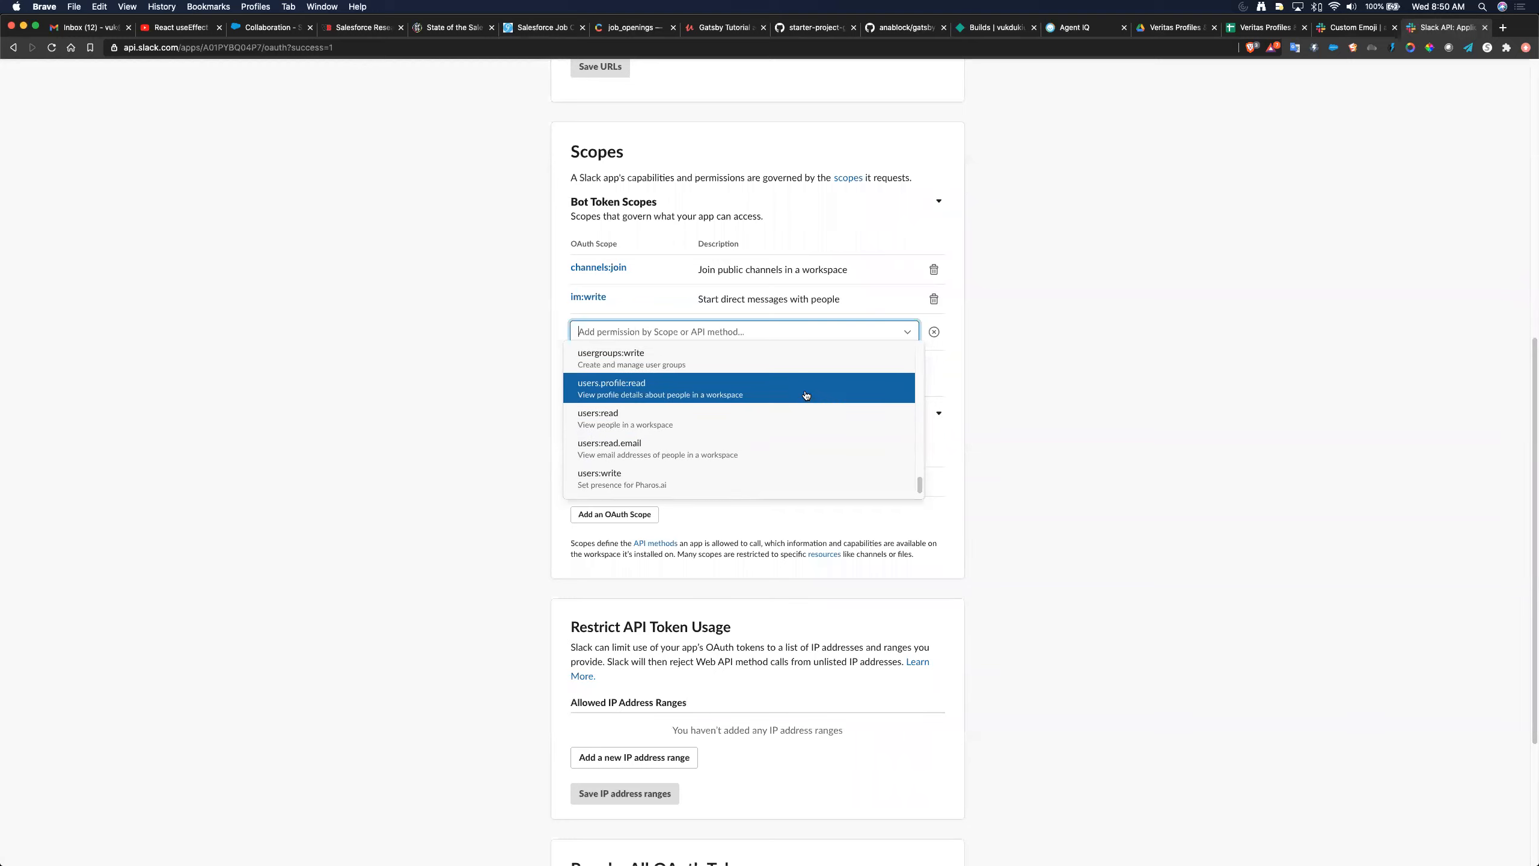
{"action": "scroll", "coordinate": [805, 395], "scroll_direction": "up", "scroll_amount": 3}
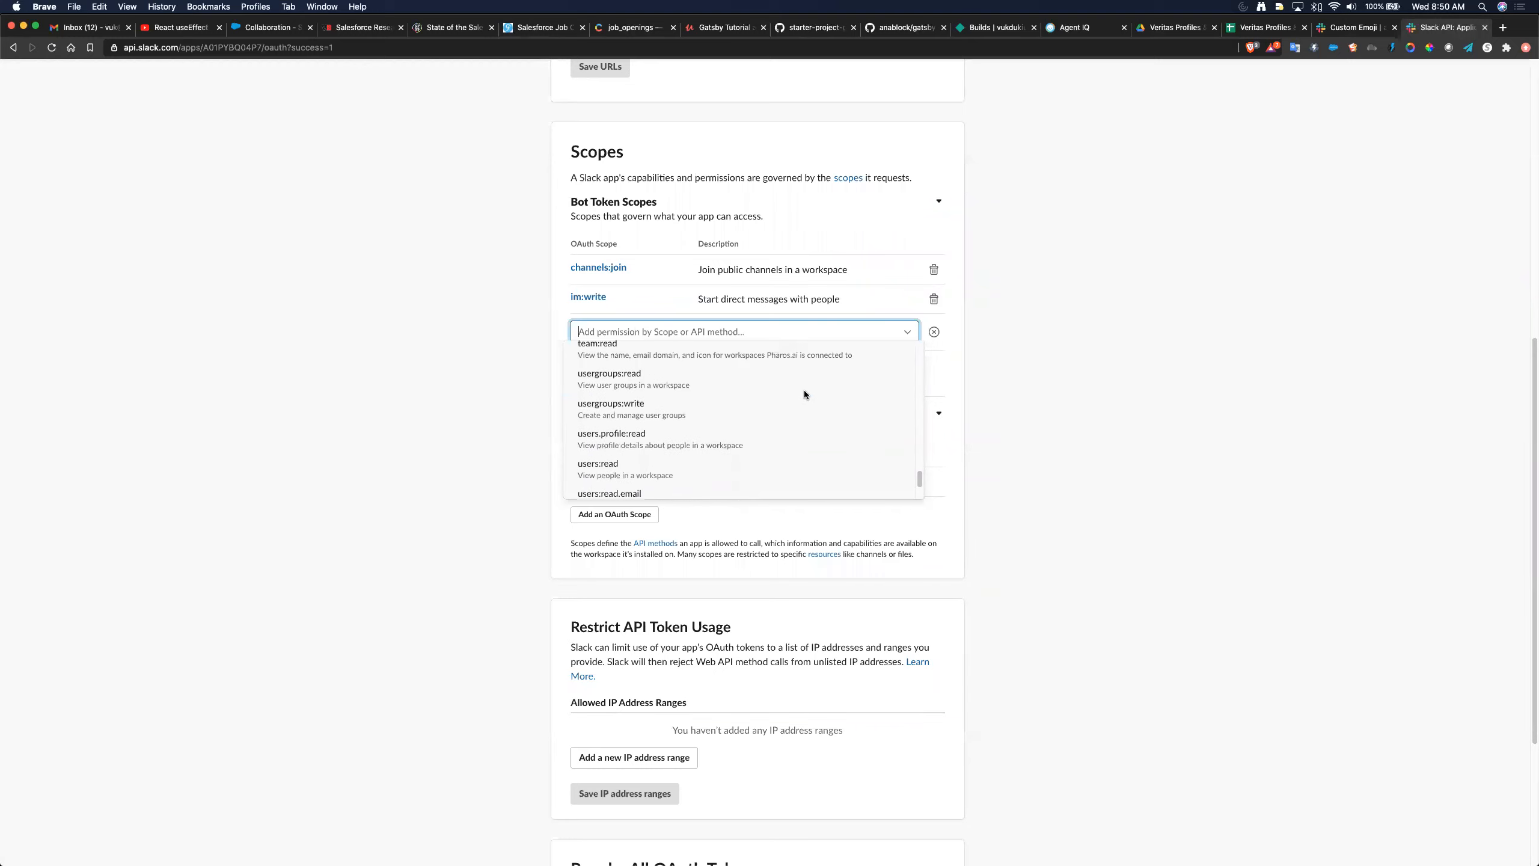
{"action": "scroll", "coordinate": [804, 393], "scroll_direction": "up", "scroll_amount": 5}
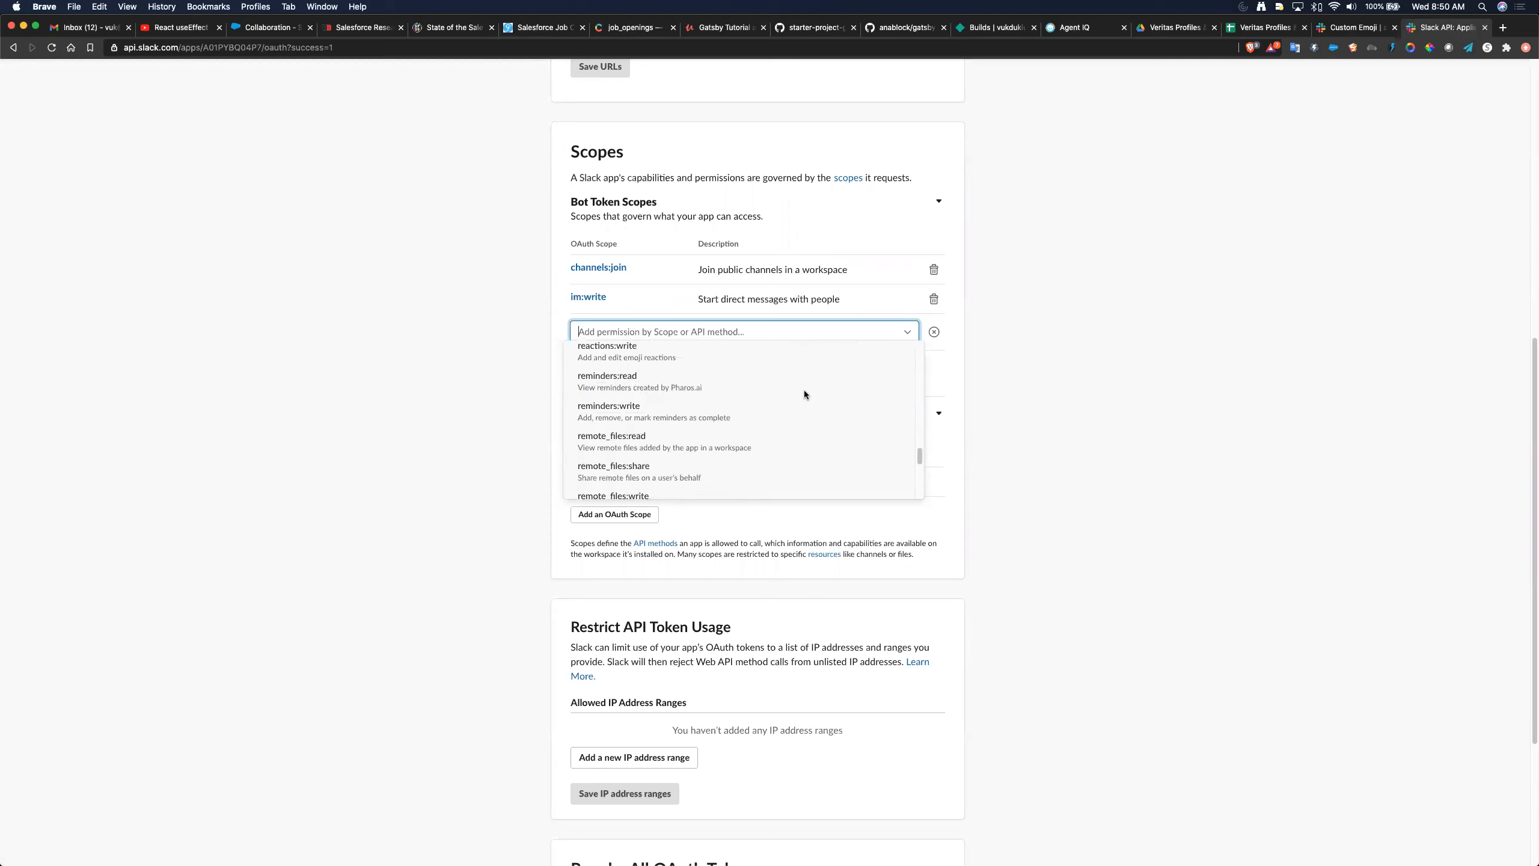
{"action": "scroll", "coordinate": [805, 394], "scroll_direction": "up", "scroll_amount": 10}
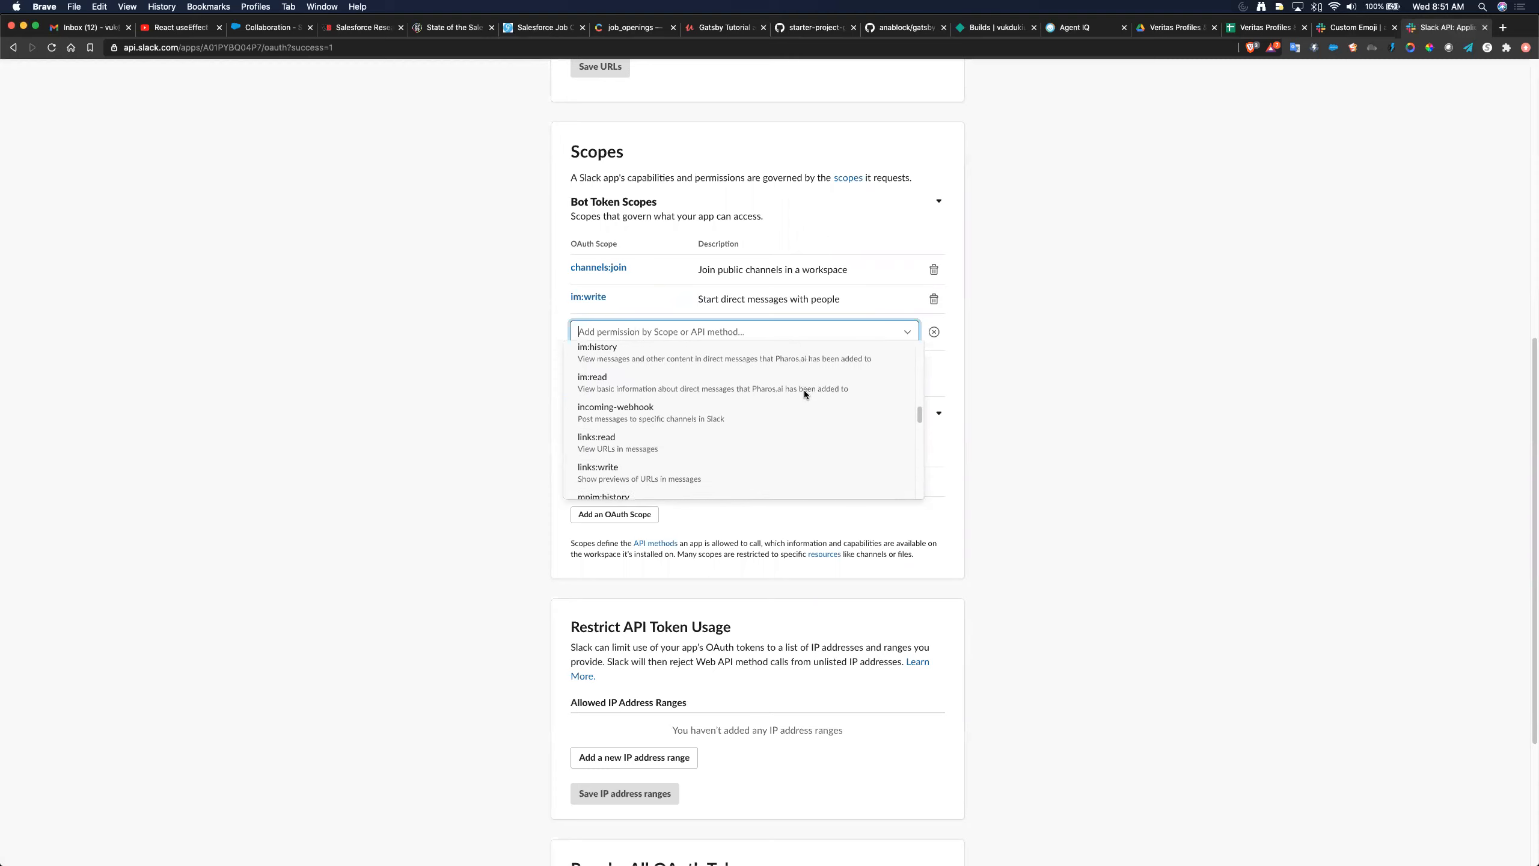
{"action": "scroll", "coordinate": [805, 394], "scroll_direction": "up", "scroll_amount": 5}
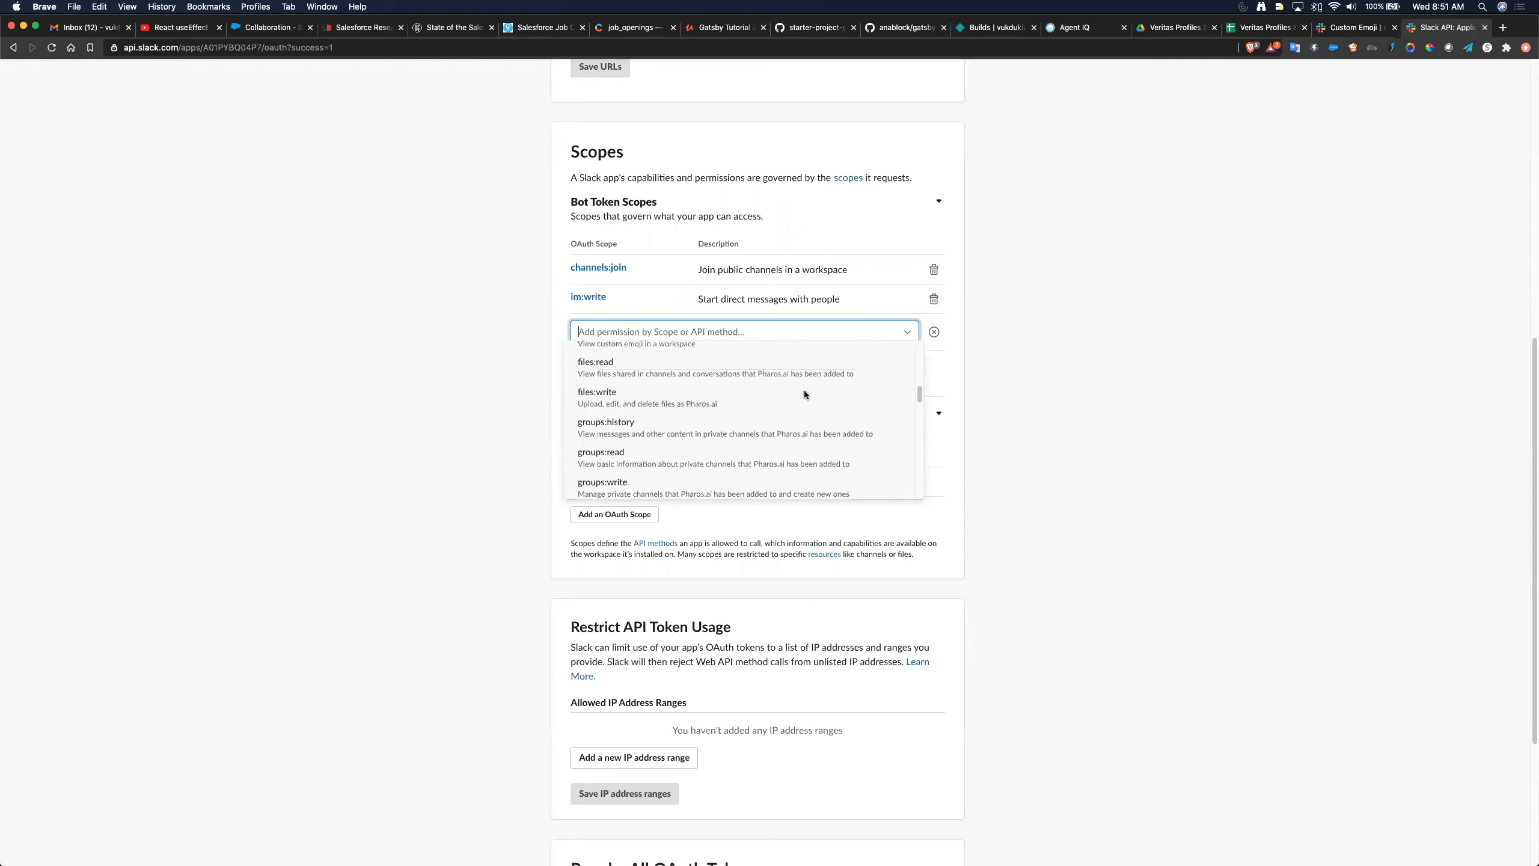
{"action": "scroll", "coordinate": [805, 393], "scroll_direction": "up", "scroll_amount": 8}
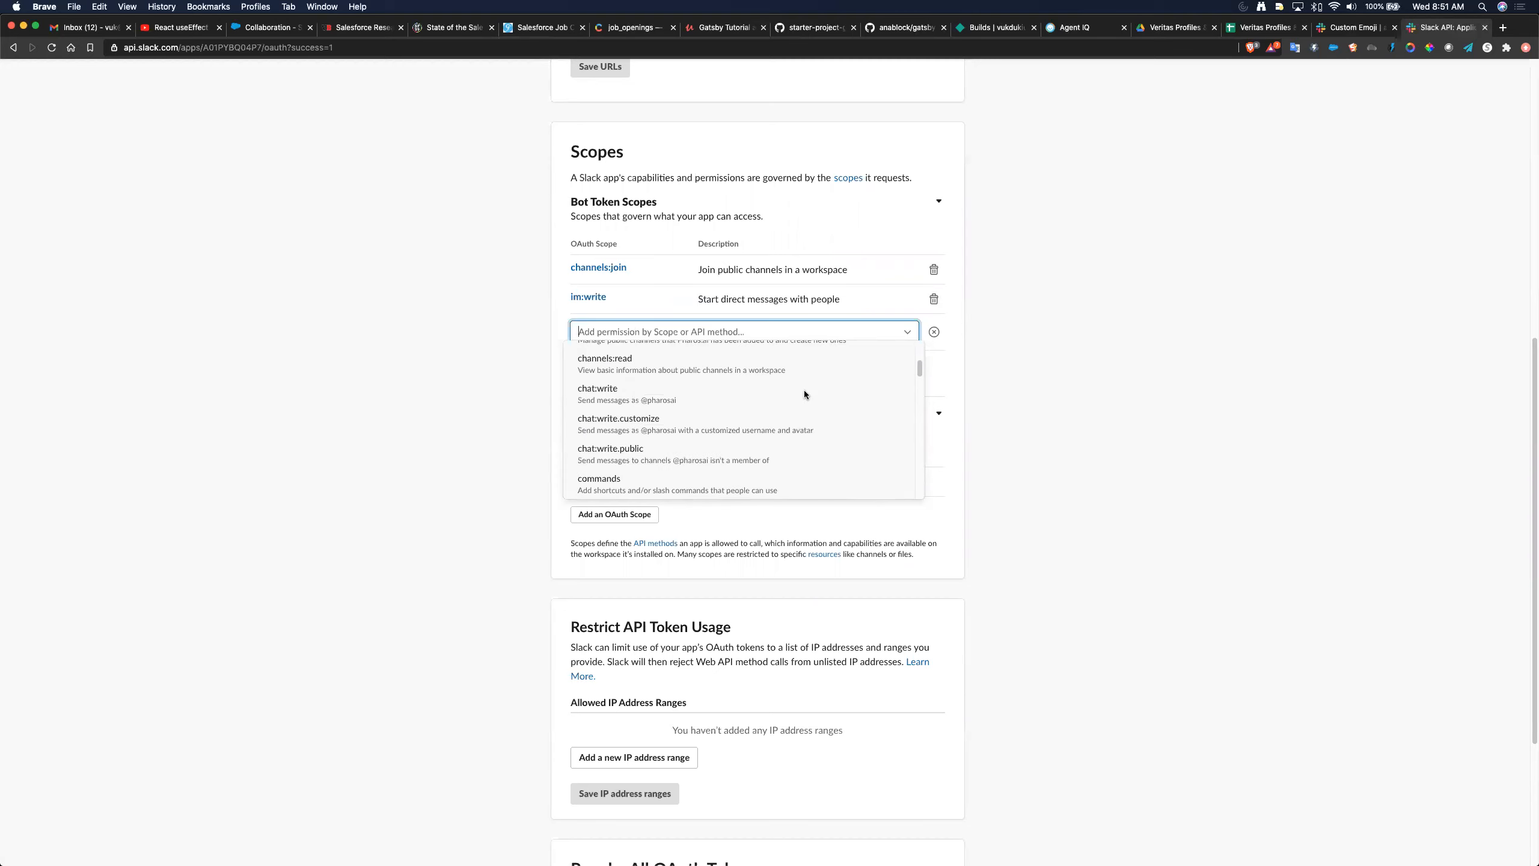
{"action": "scroll", "coordinate": [803, 390], "scroll_direction": "up", "scroll_amount": 2}
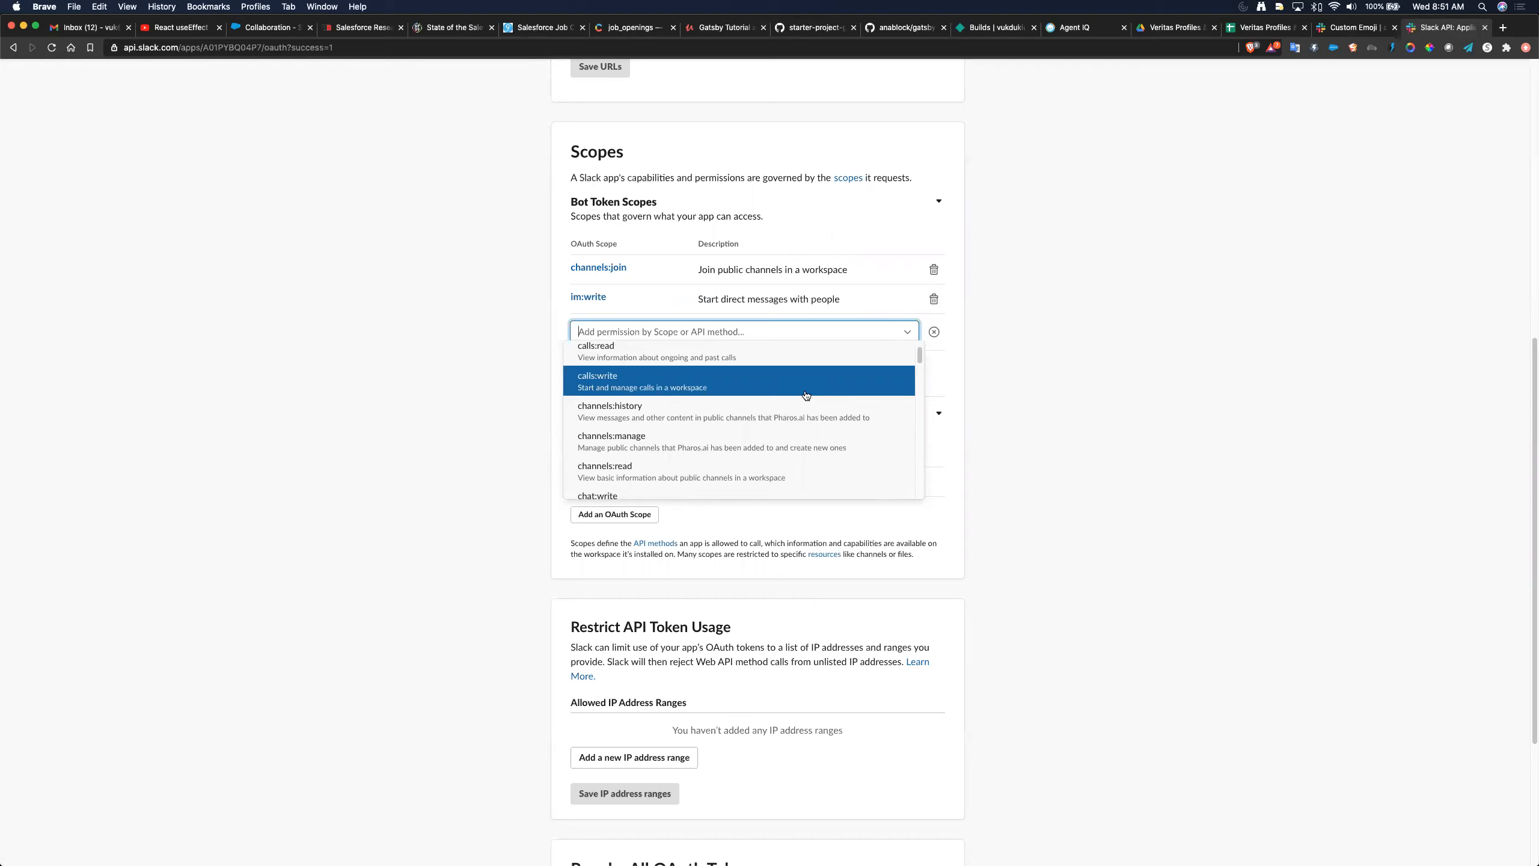
{"action": "scroll", "coordinate": [805, 393], "scroll_direction": "down", "scroll_amount": 1}
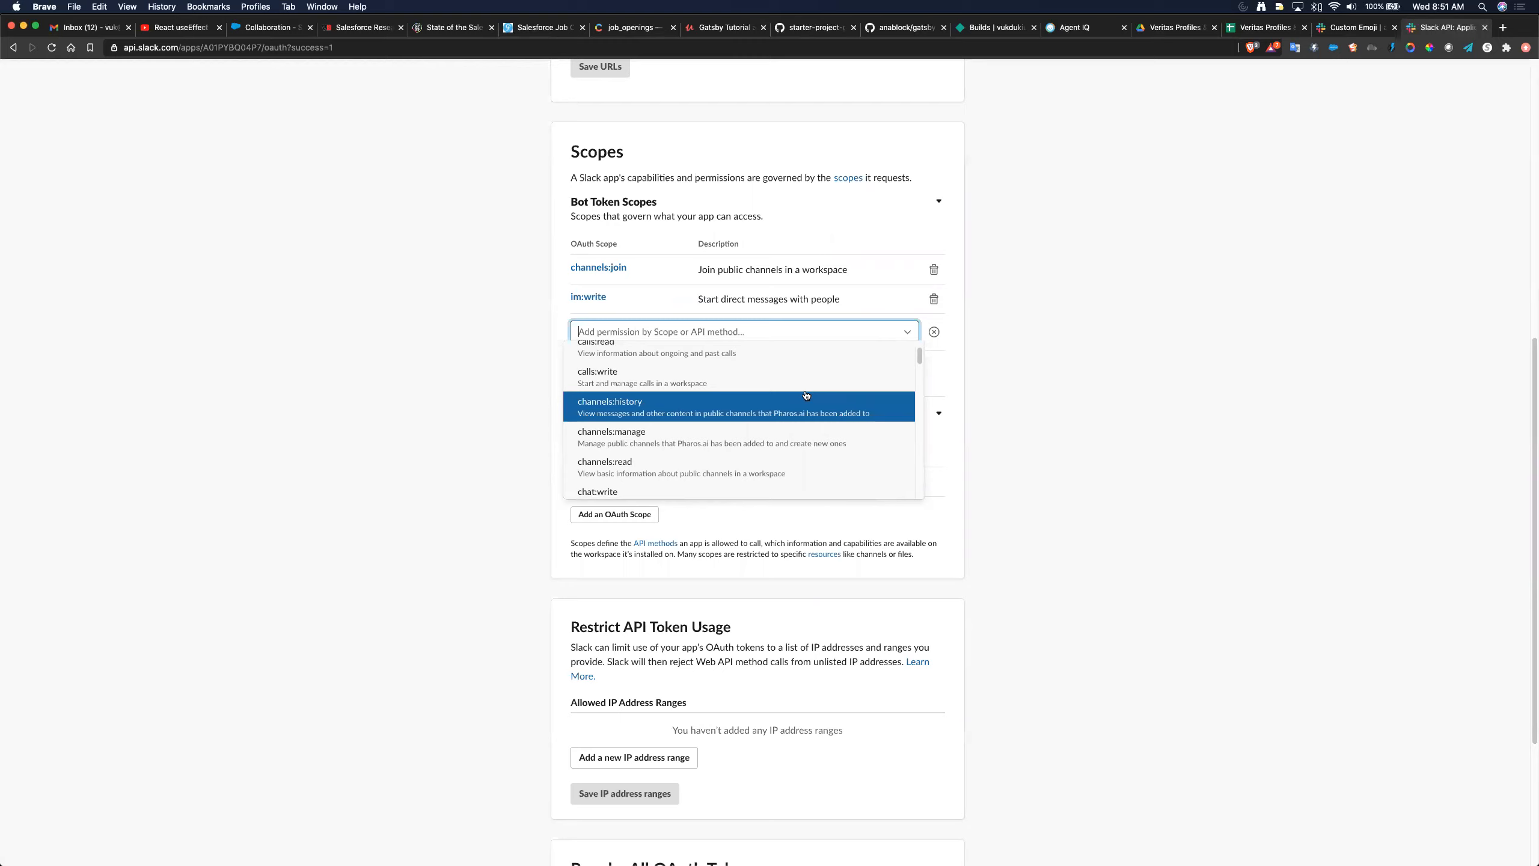
{"action": "left_click", "coordinate": [790, 460]}
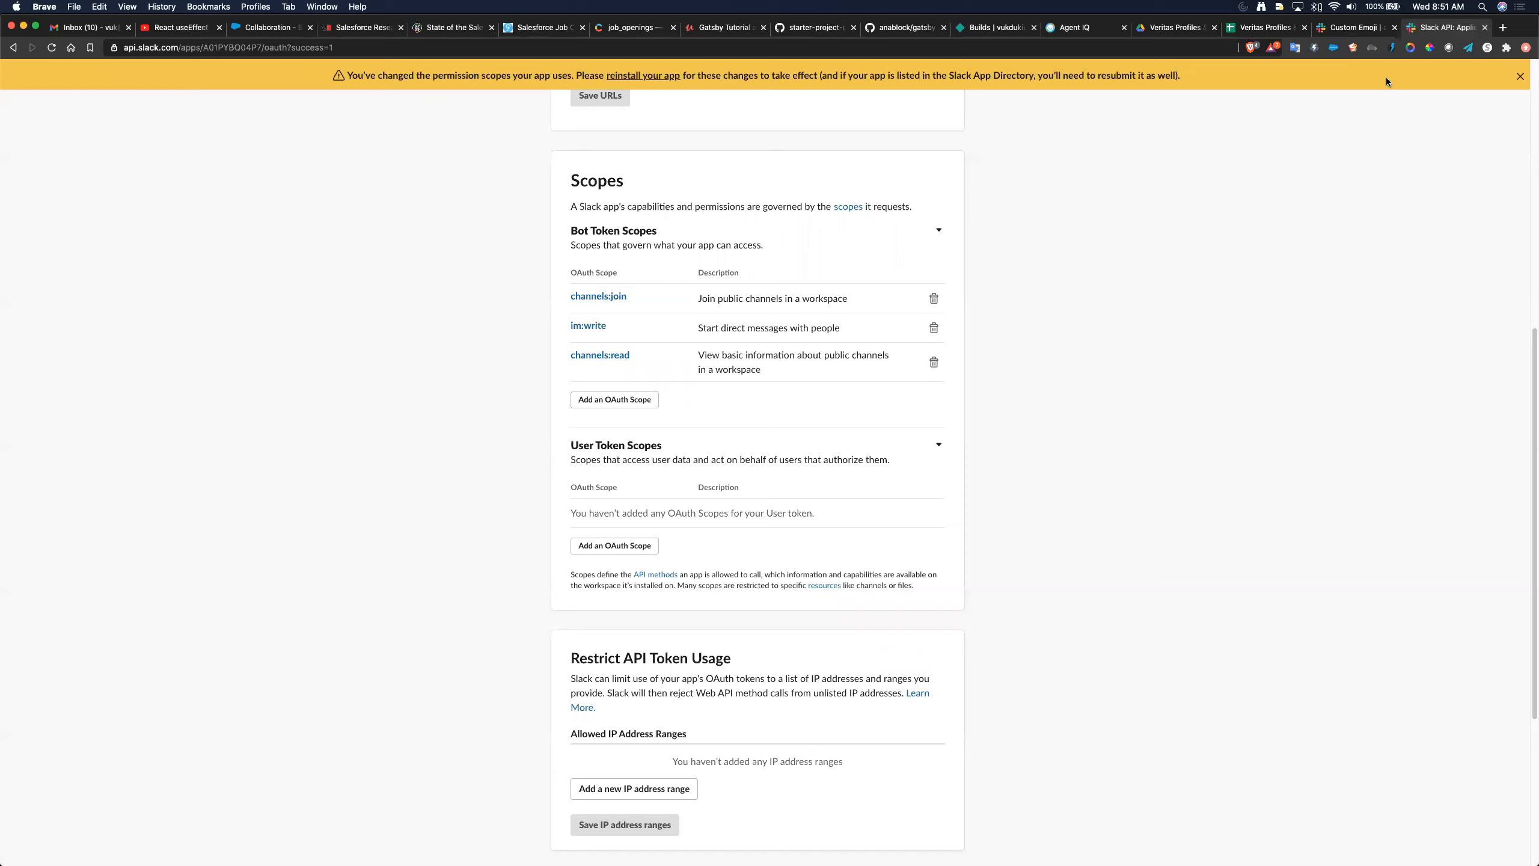
- Reinstall Pharos.ai to the workspace, allow its permissions, and copy the refreshed Bot User OAuth Token
{"action": "left_click", "coordinate": [1521, 76]}
{"action": "scroll", "coordinate": [1152, 331], "scroll_direction": "up", "scroll_amount": 3}
{"action": "scroll", "coordinate": [1153, 336], "scroll_direction": "up", "scroll_amount": 3}
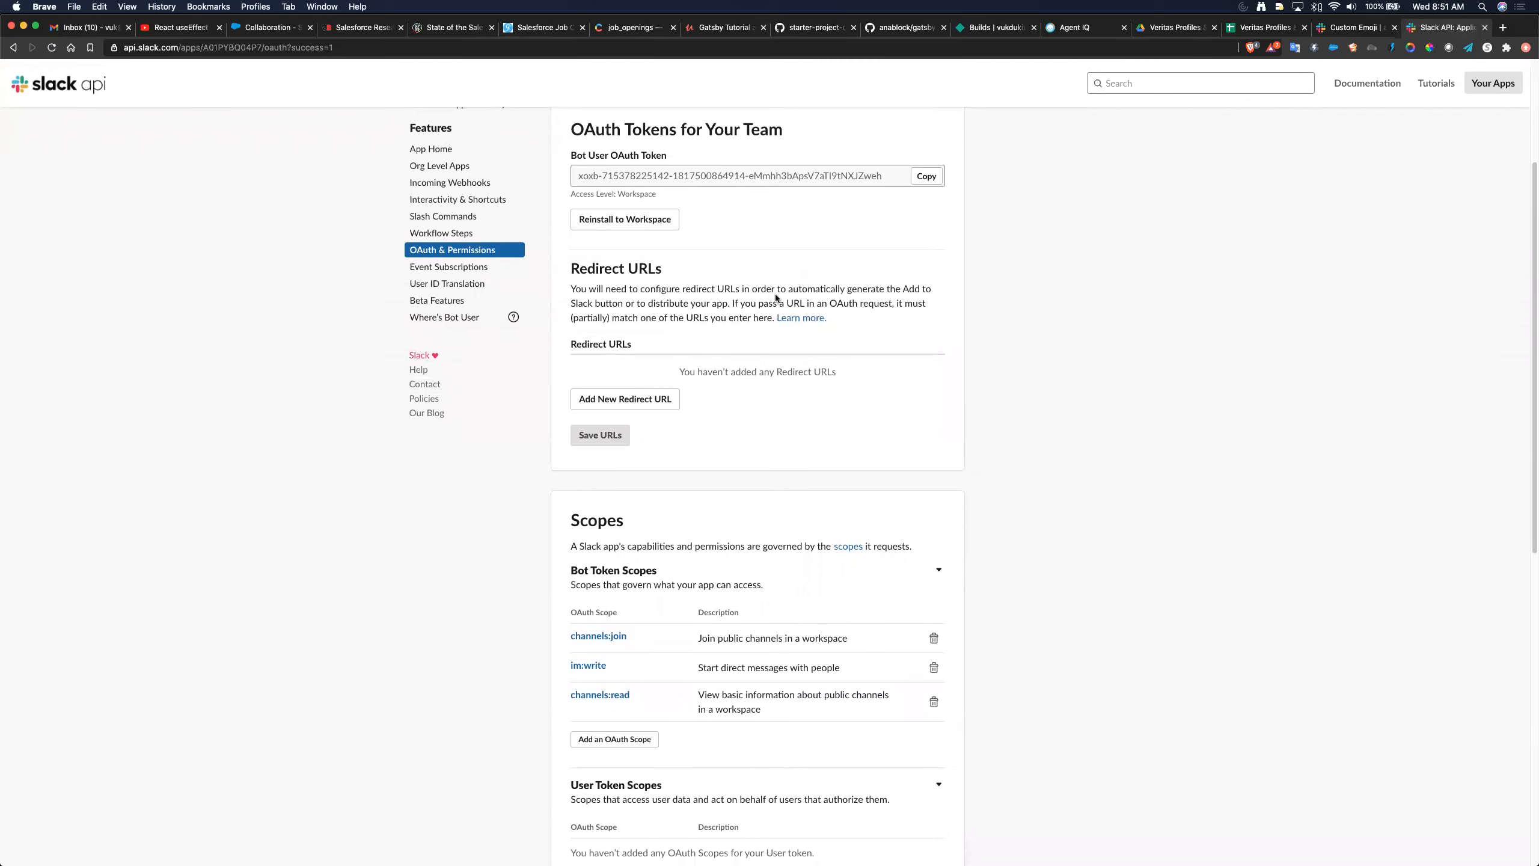
{"action": "left_click", "coordinate": [623, 225]}
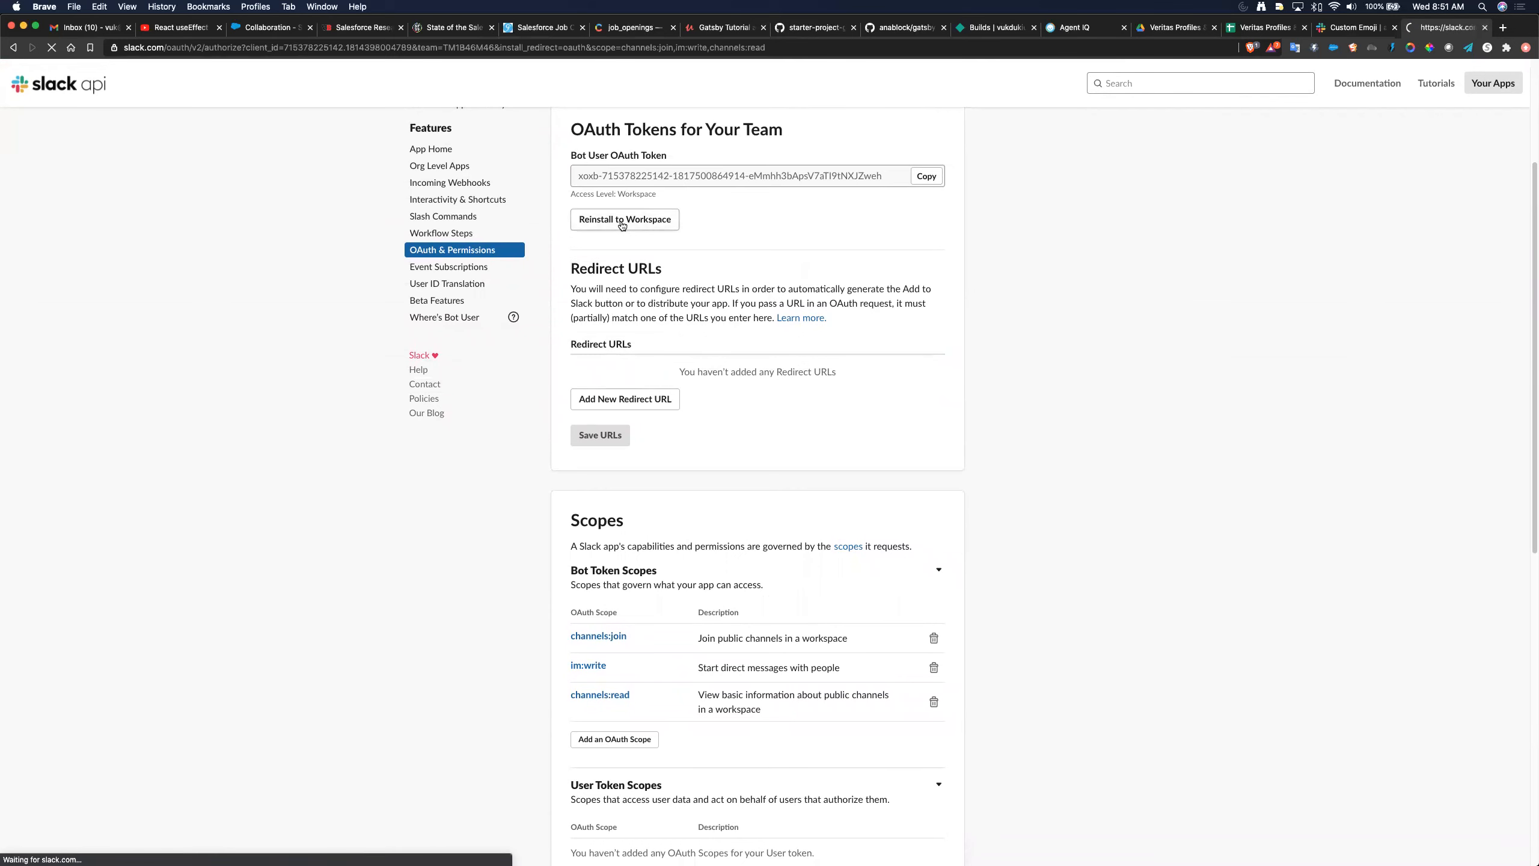
{"action": "left_click", "coordinate": [793, 415]}
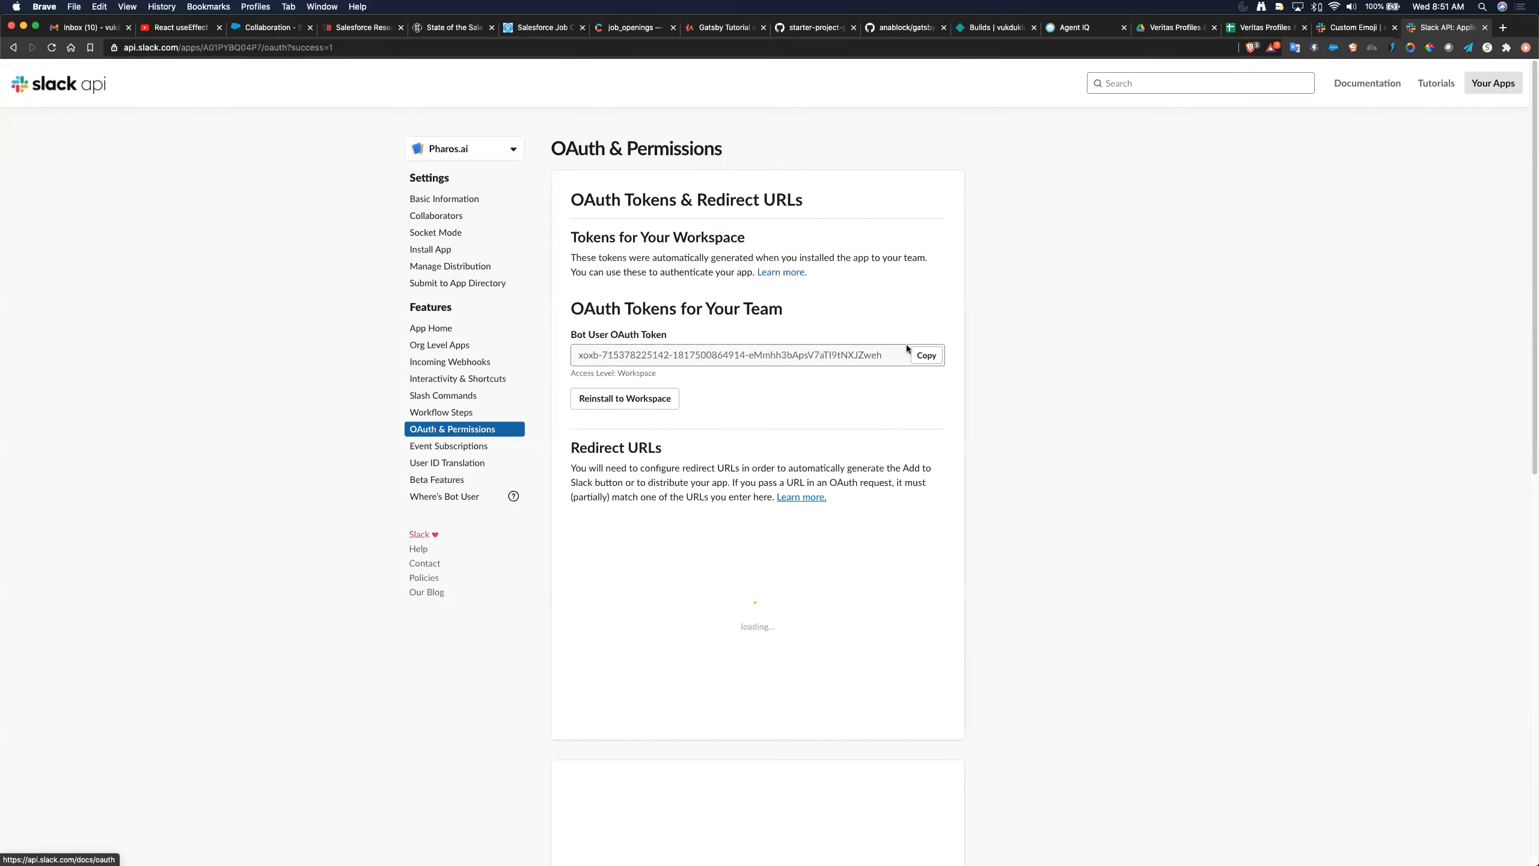
{"action": "left_click", "coordinate": [927, 356]}
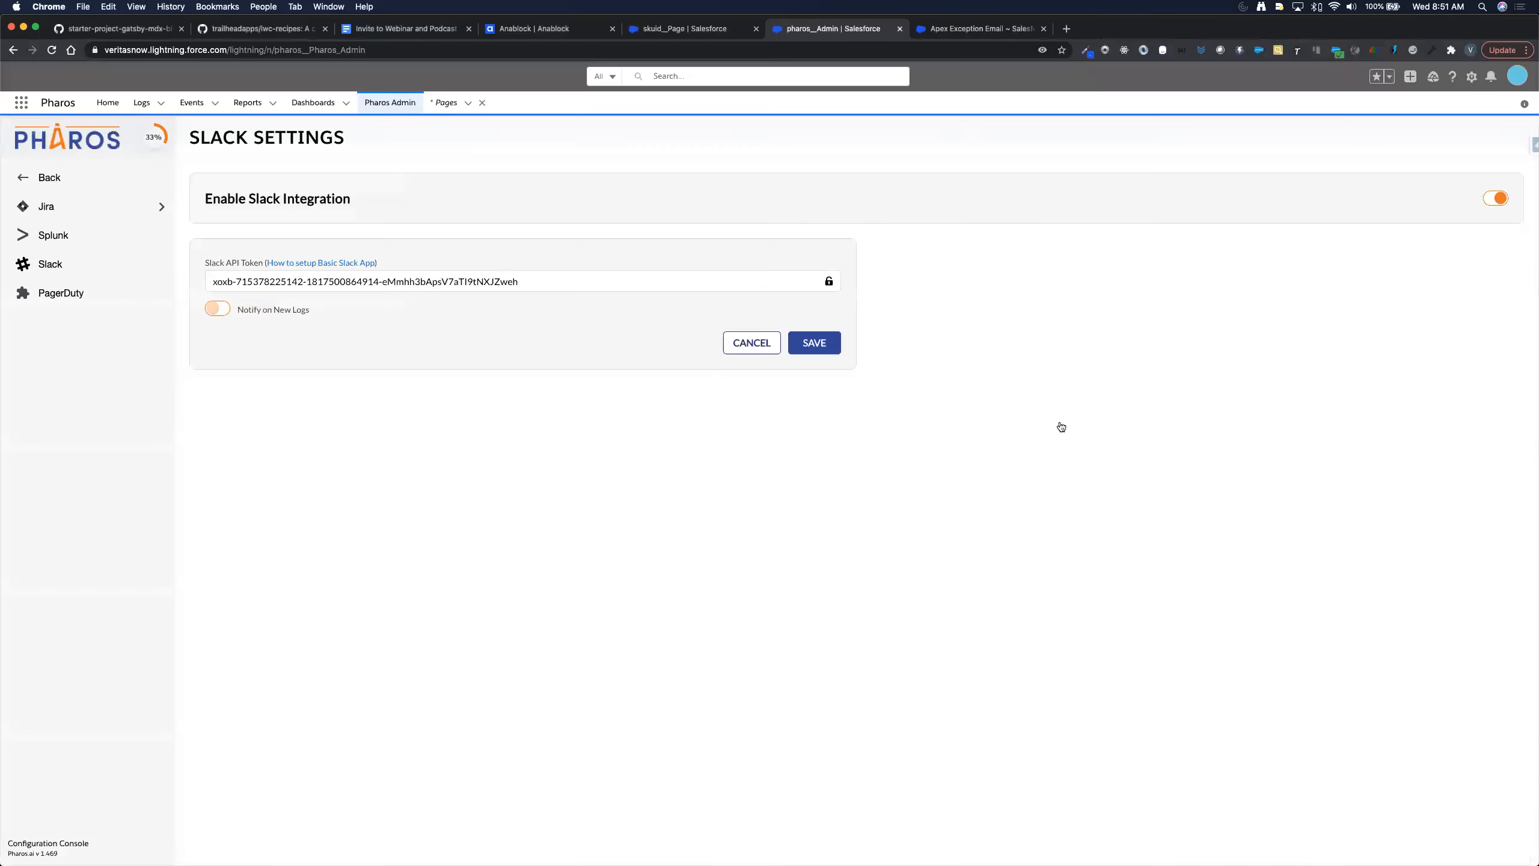
- Overwrite the old Slack API Token in Pharos with the new bot token and save the settings
{"action": "triple_click", "coordinate": [640, 285]}
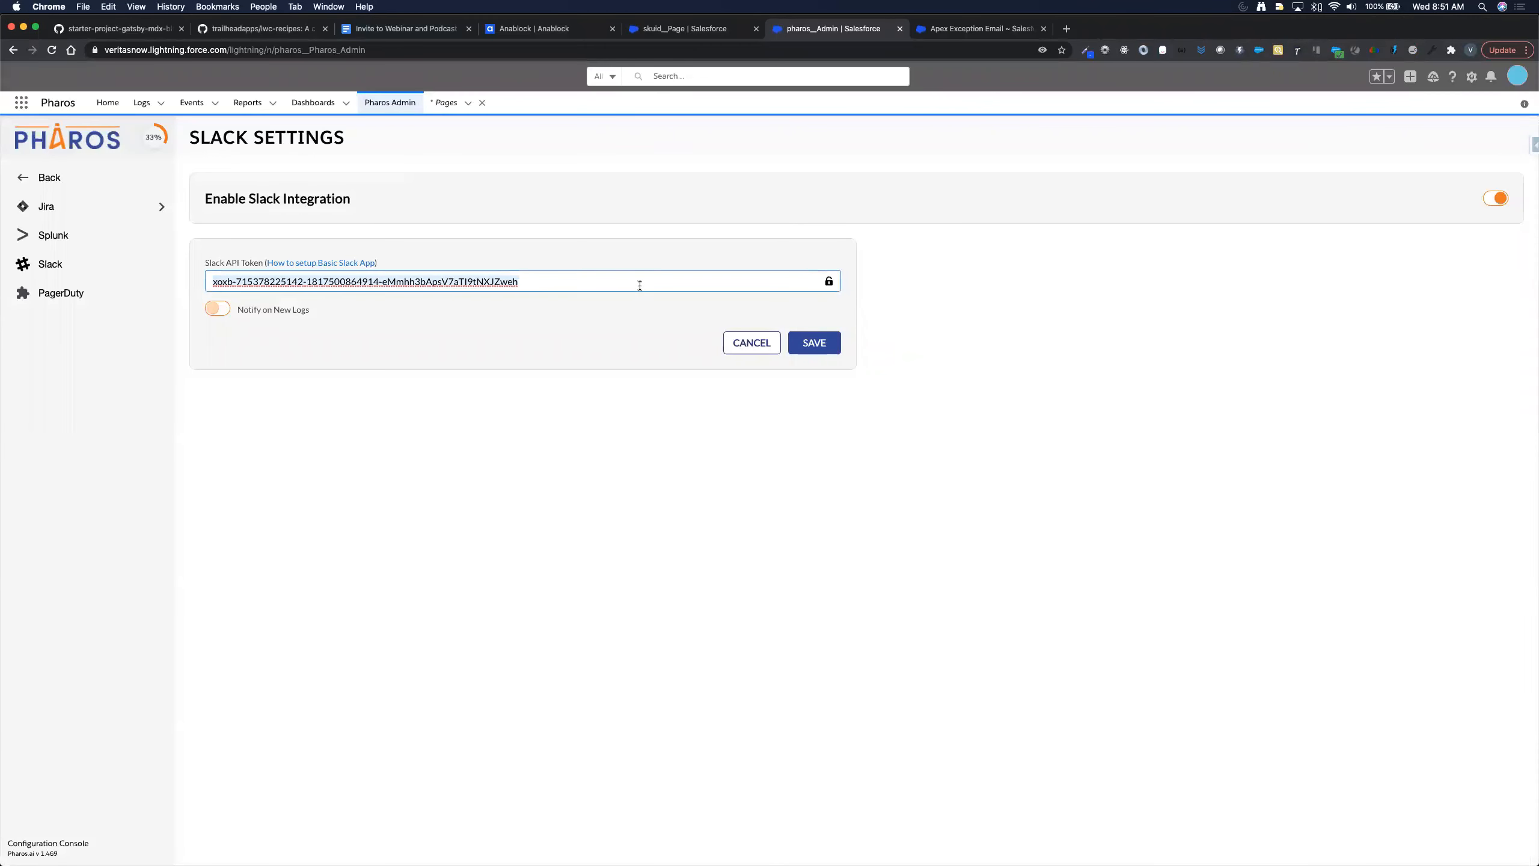
{"action": "key", "text": "super+v"}
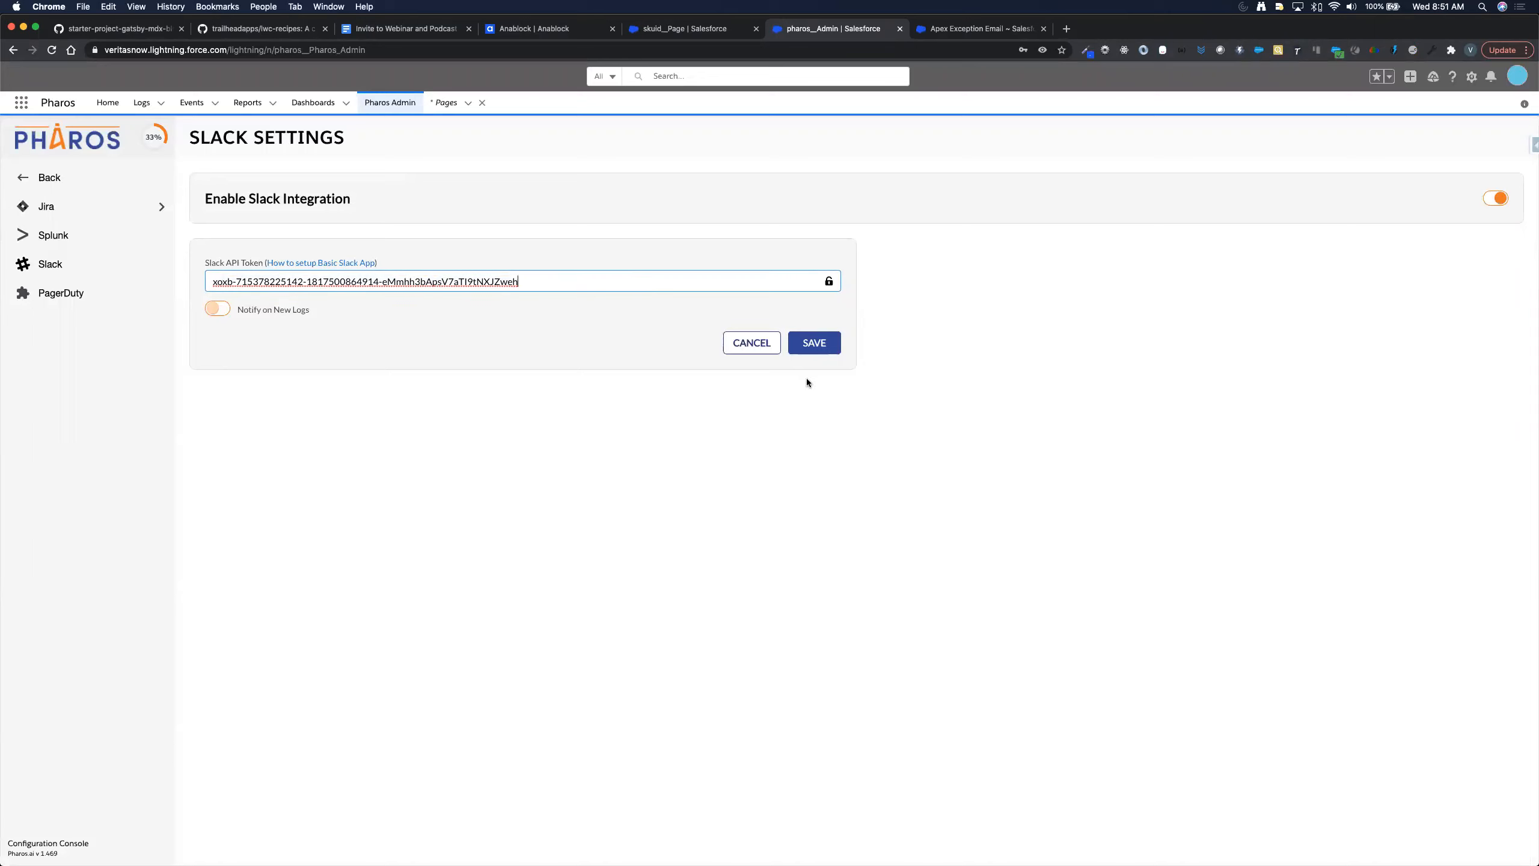
{"action": "key", "text": "super+Tab"}
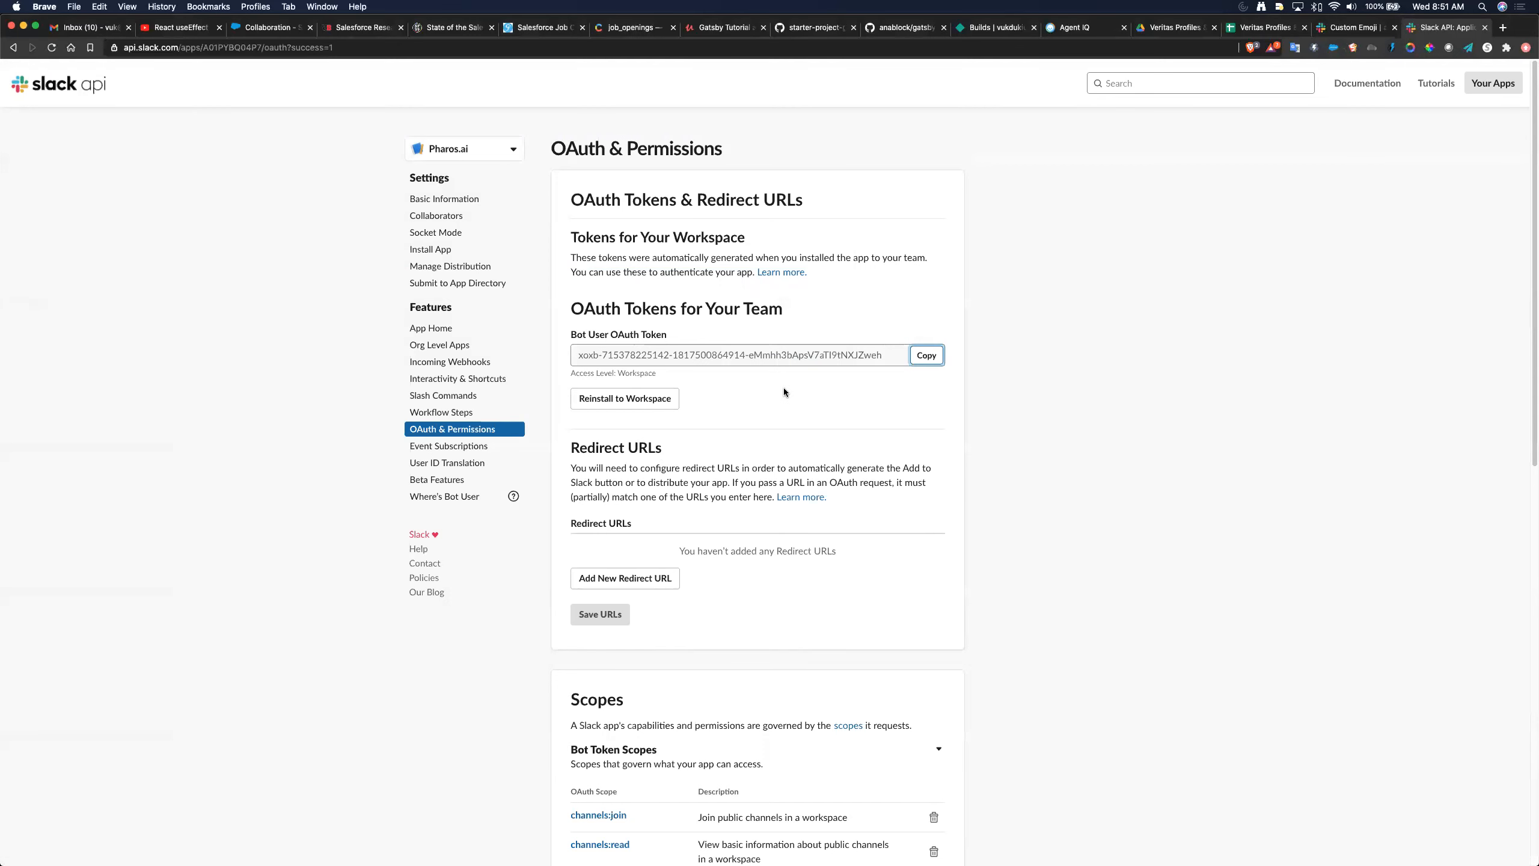
{"action": "key", "text": "super+Tab"}
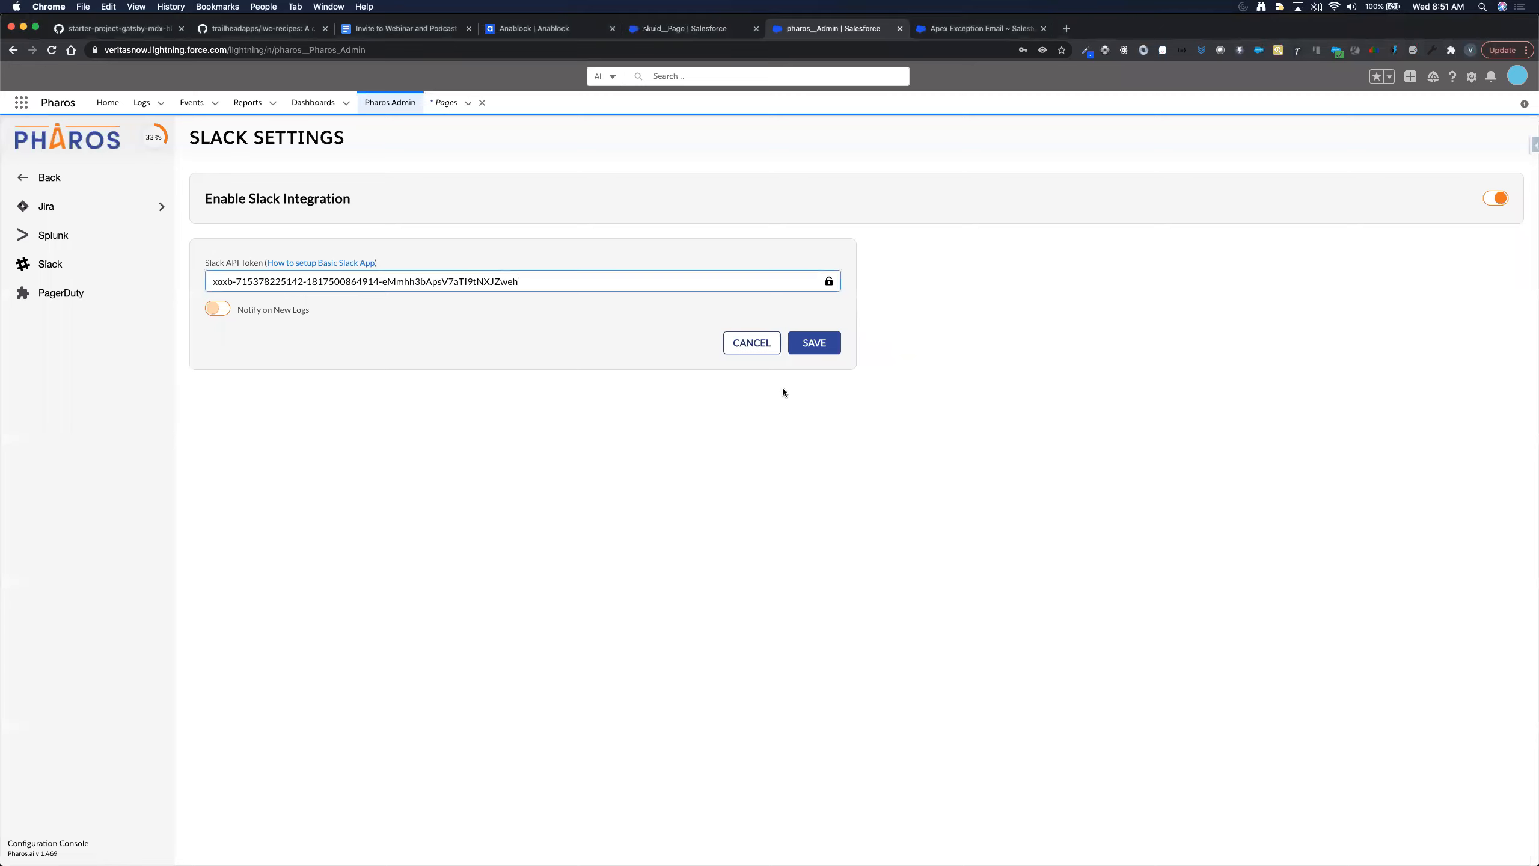
{"action": "left_click", "coordinate": [817, 343]}
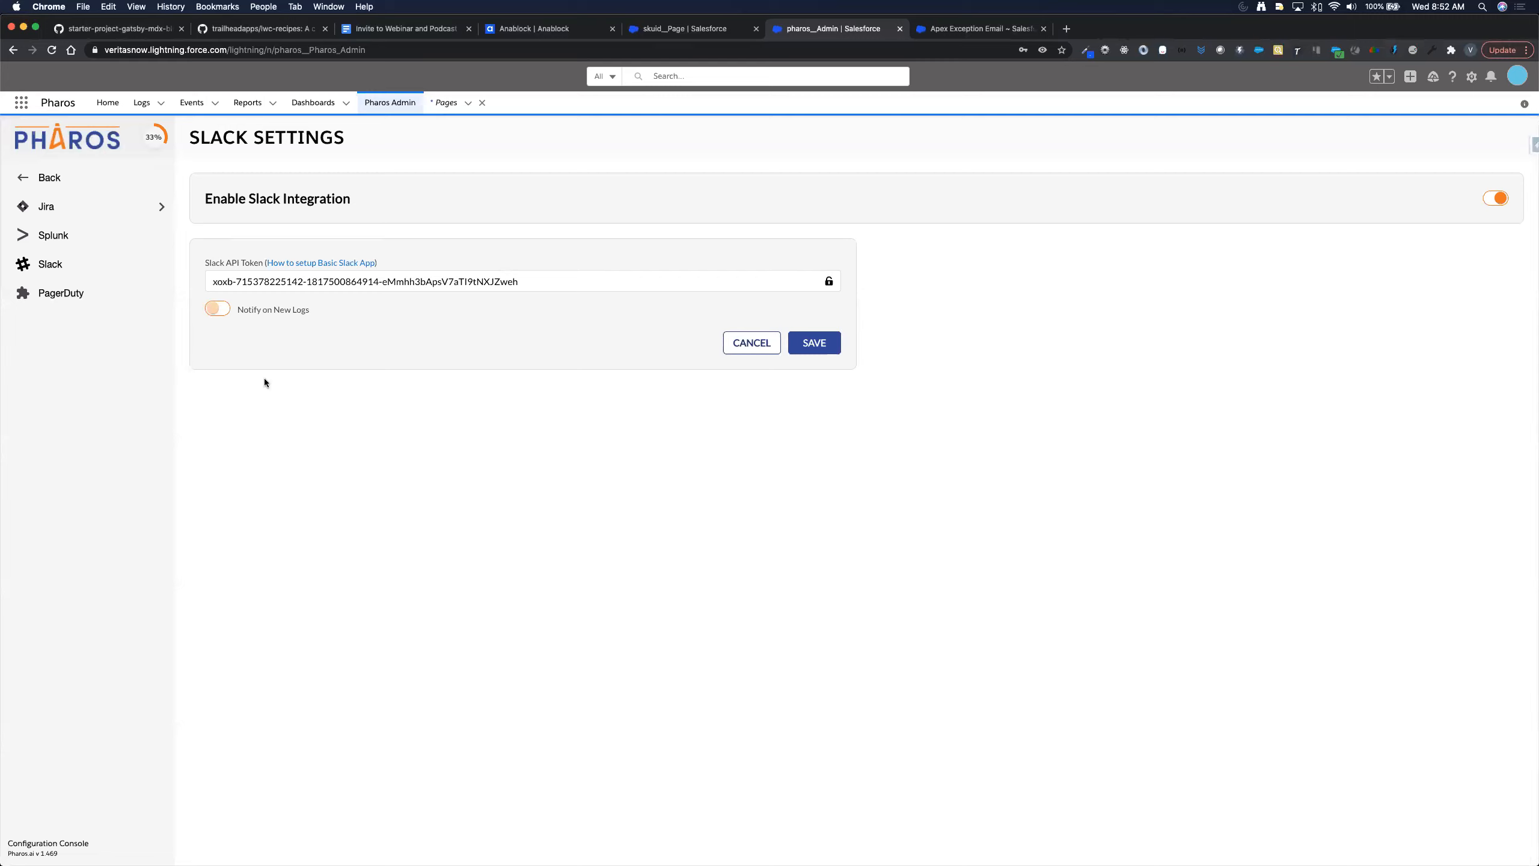
- Turn on Enable Monitoring on the Pharos Monitoring page and start a new rule
{"action": "left_click", "coordinate": [59, 176]}
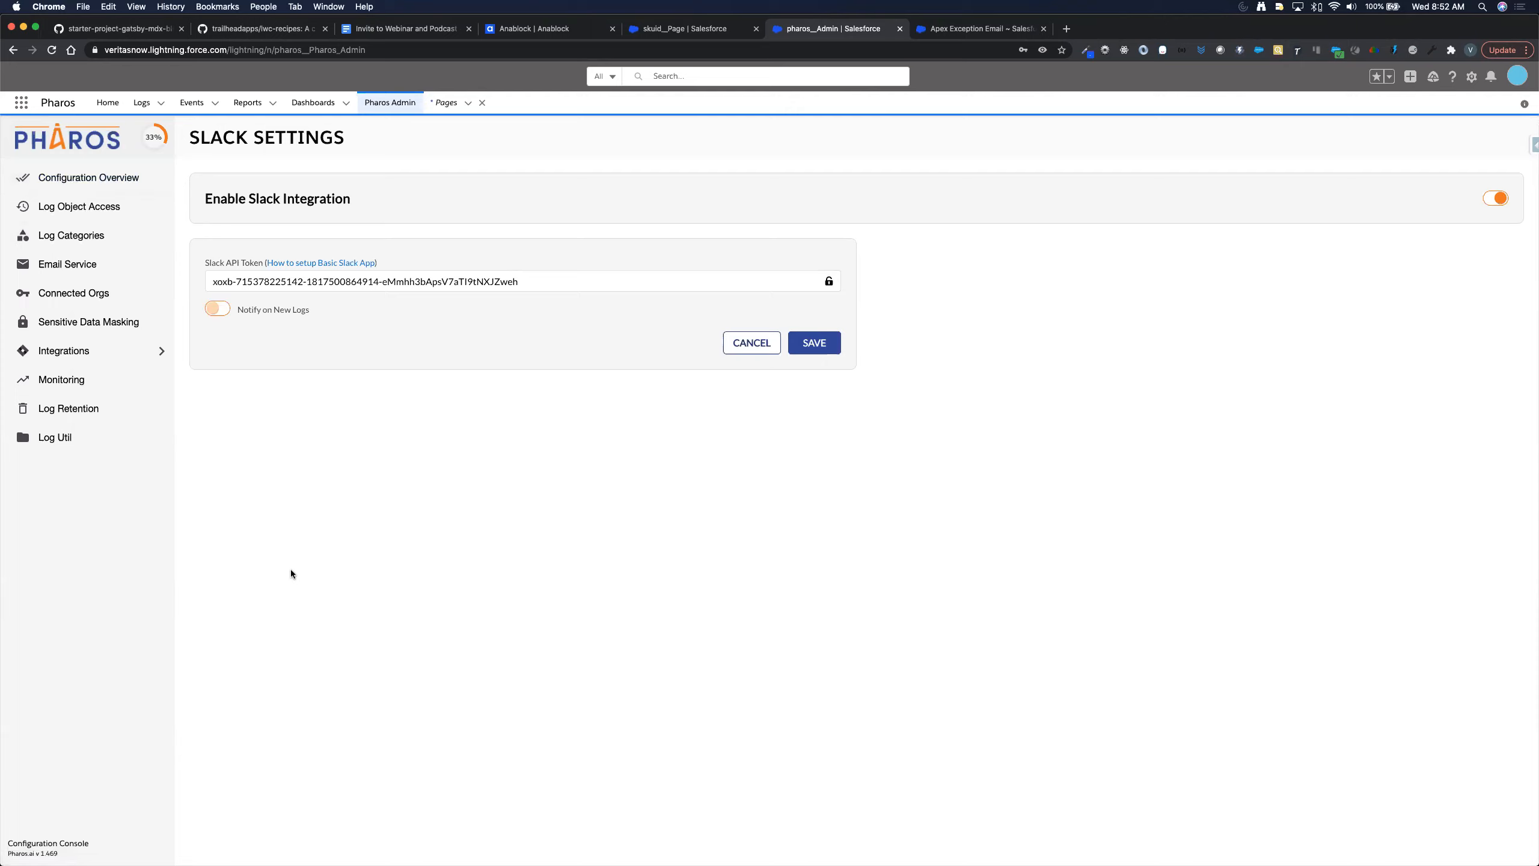
{"action": "left_click", "coordinate": [62, 380]}
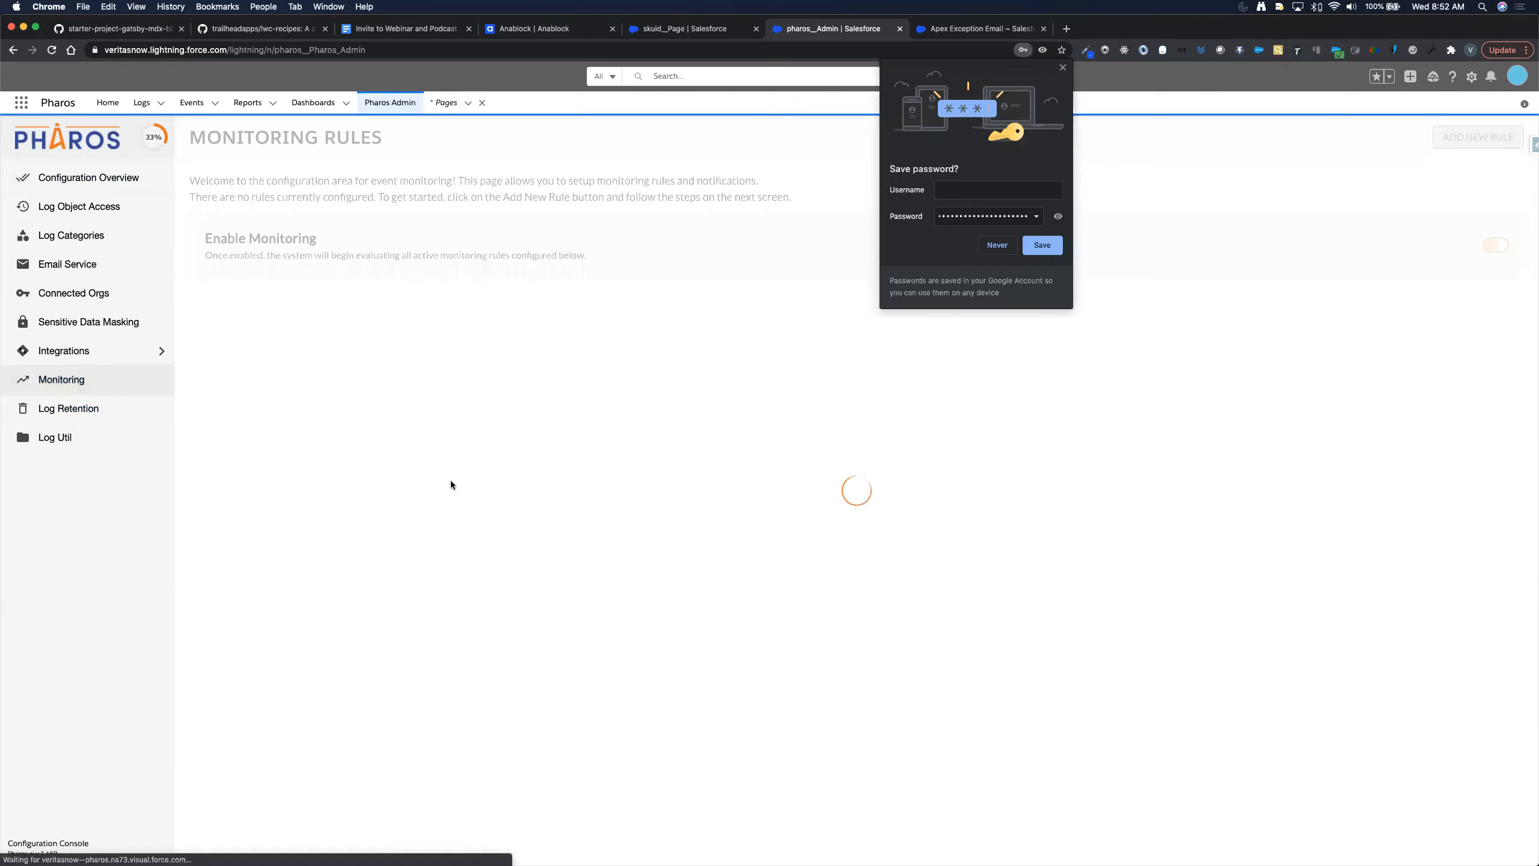
{"action": "left_click", "coordinate": [1063, 69]}
{"action": "left_click", "coordinate": [1495, 245]}
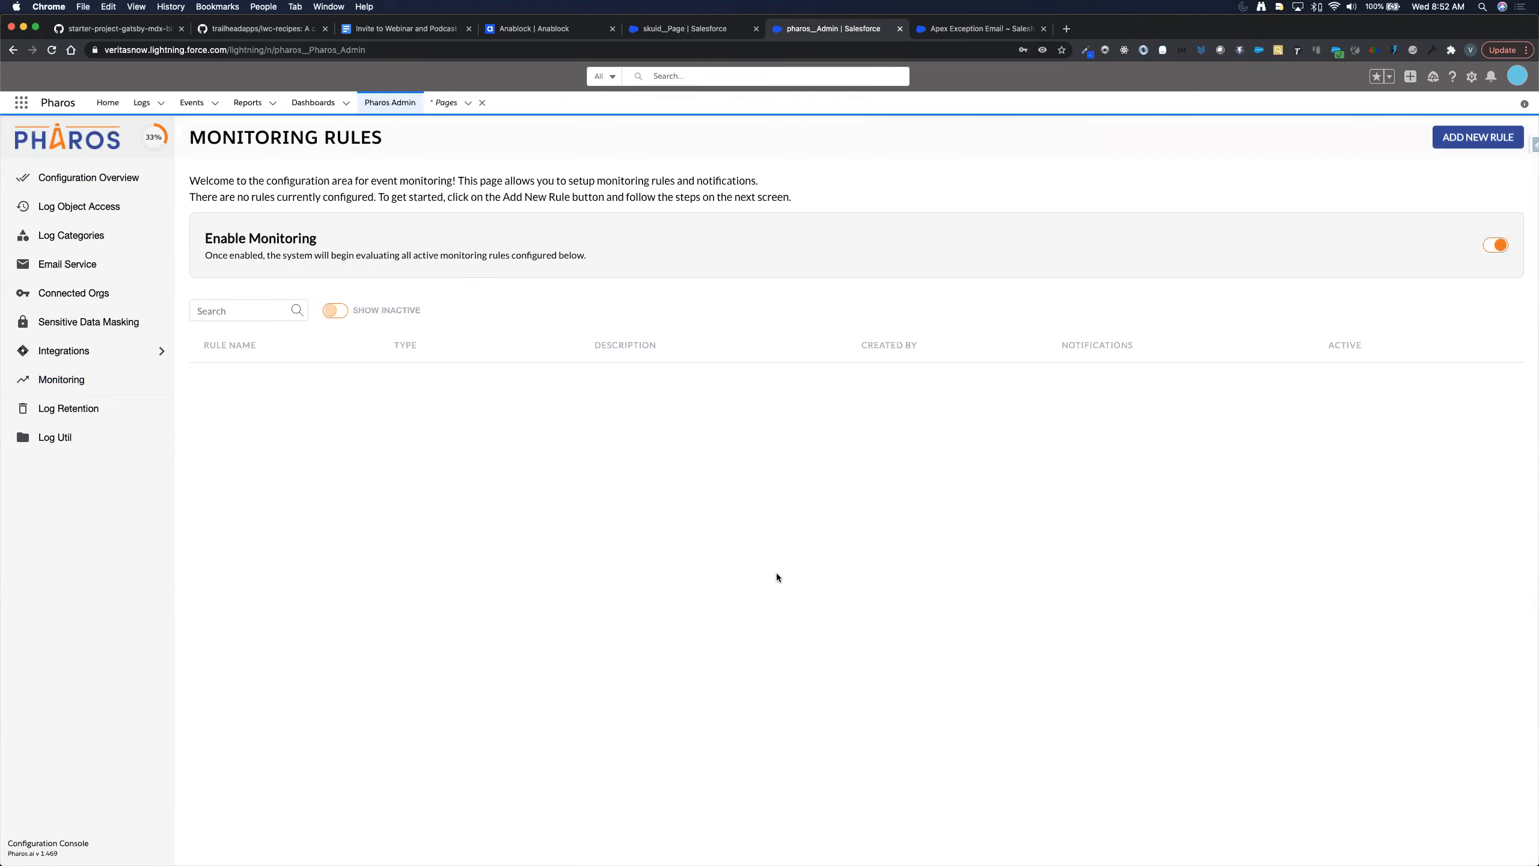
{"action": "left_click", "coordinate": [1478, 139]}
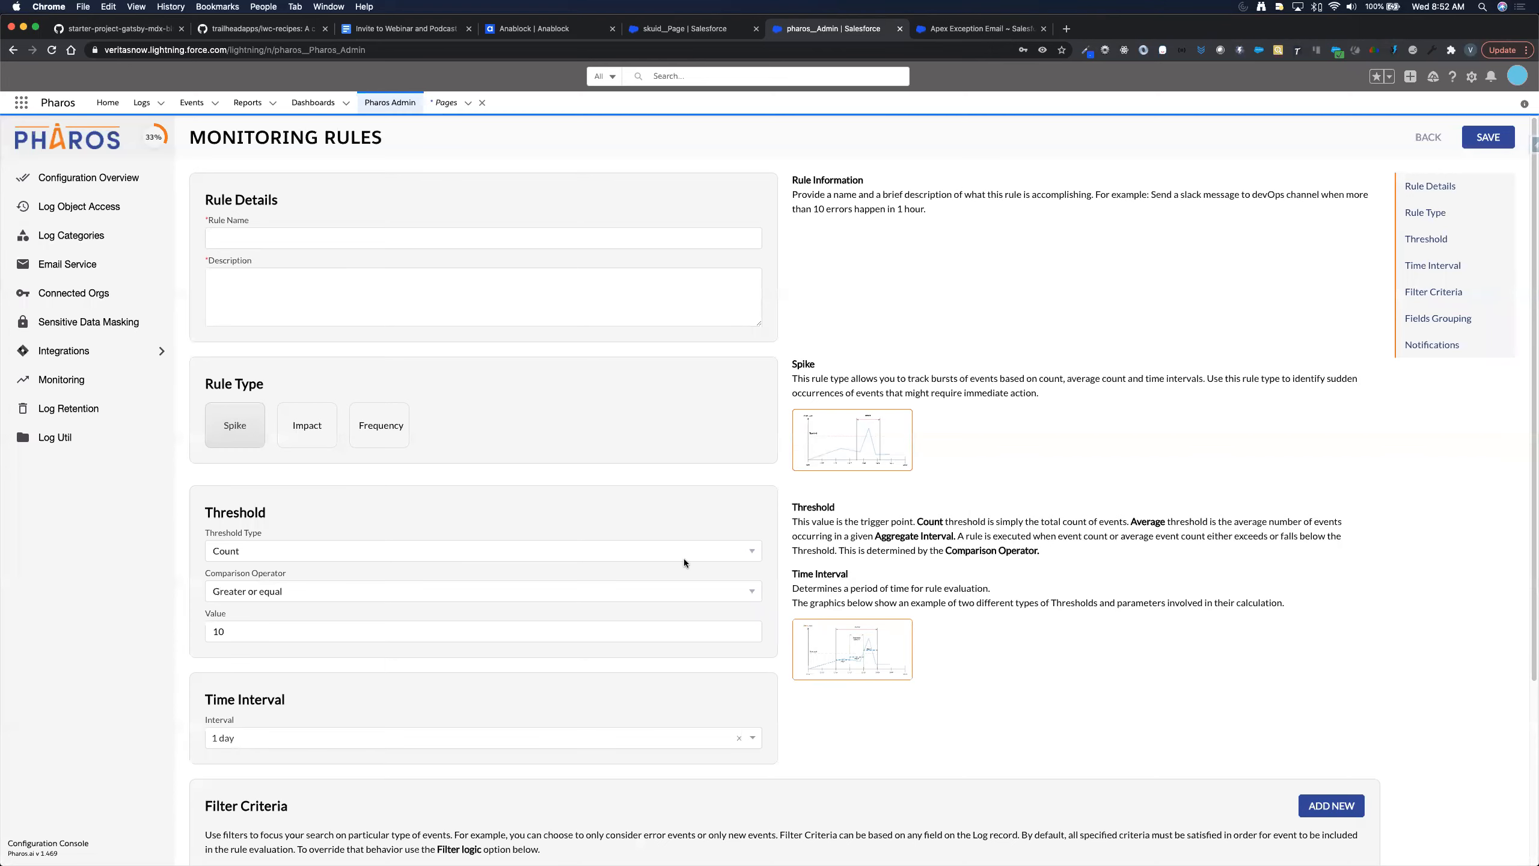
- Name the rule 'More than 5 errors in one minute'
{"action": "scroll", "coordinate": [685, 560], "scroll_direction": "down", "scroll_amount": 1}
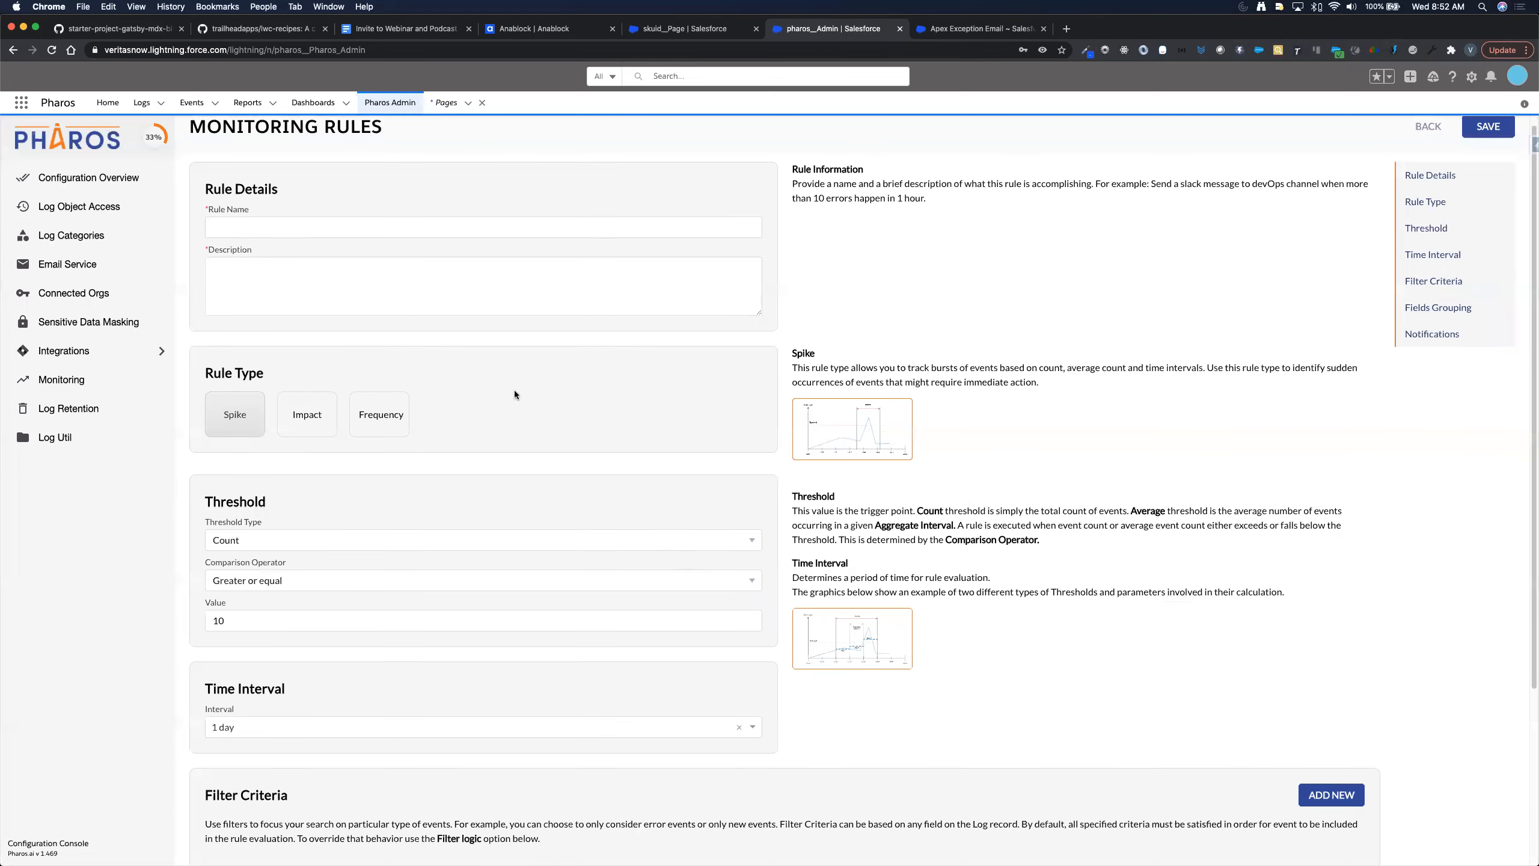
{"action": "left_click", "coordinate": [324, 228]}
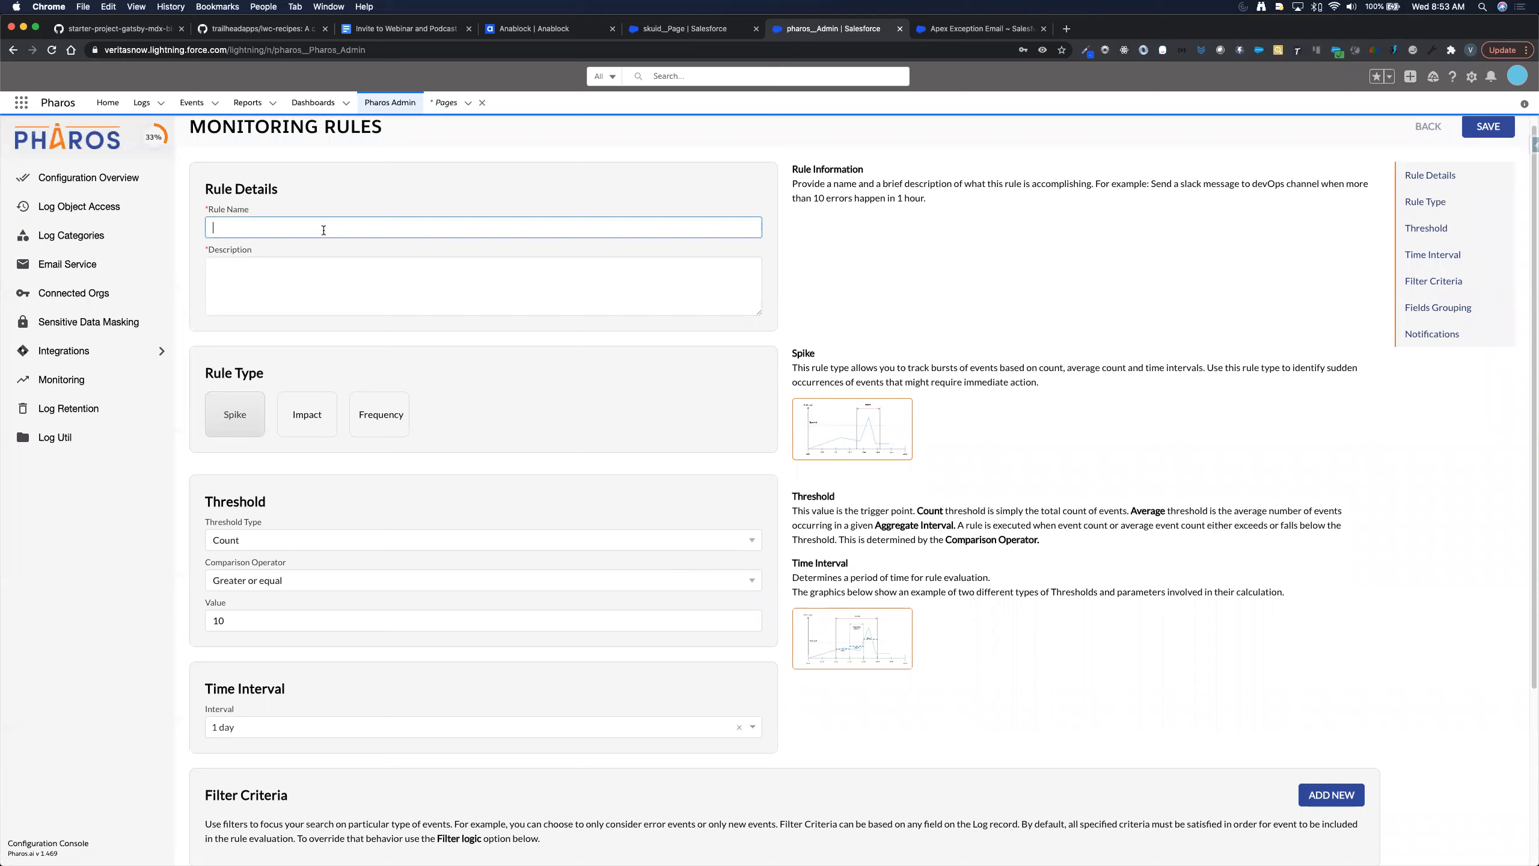
{"action": "type", "text": "Spike"}
{"action": "key", "text": "BackSpace"}
{"action": "key", "text": "BackSpace"}
{"action": "key", "text": "BackSpace"}
{"action": "key", "text": "BackSpace"}
{"action": "key", "text": "BackSpace"}
{"action": "key", "text": "BackSpace"}
{"action": "type", "text": "an 5 erros"}
{"action": "key", "text": "BackSpace"}
{"action": "type", "text": "r s"}
{"action": "type", "text": "s in "}
{"action": "type", "text": "one "}
{"action": "type", "text": "mi"}
{"action": "type", "text": "nite"}
{"action": "type", "text": "ute"}
- Describe the rule as notifying the Veritas channel in Slack when more than 5 errors occur in 1 minute
{"action": "key", "text": "Tab"}
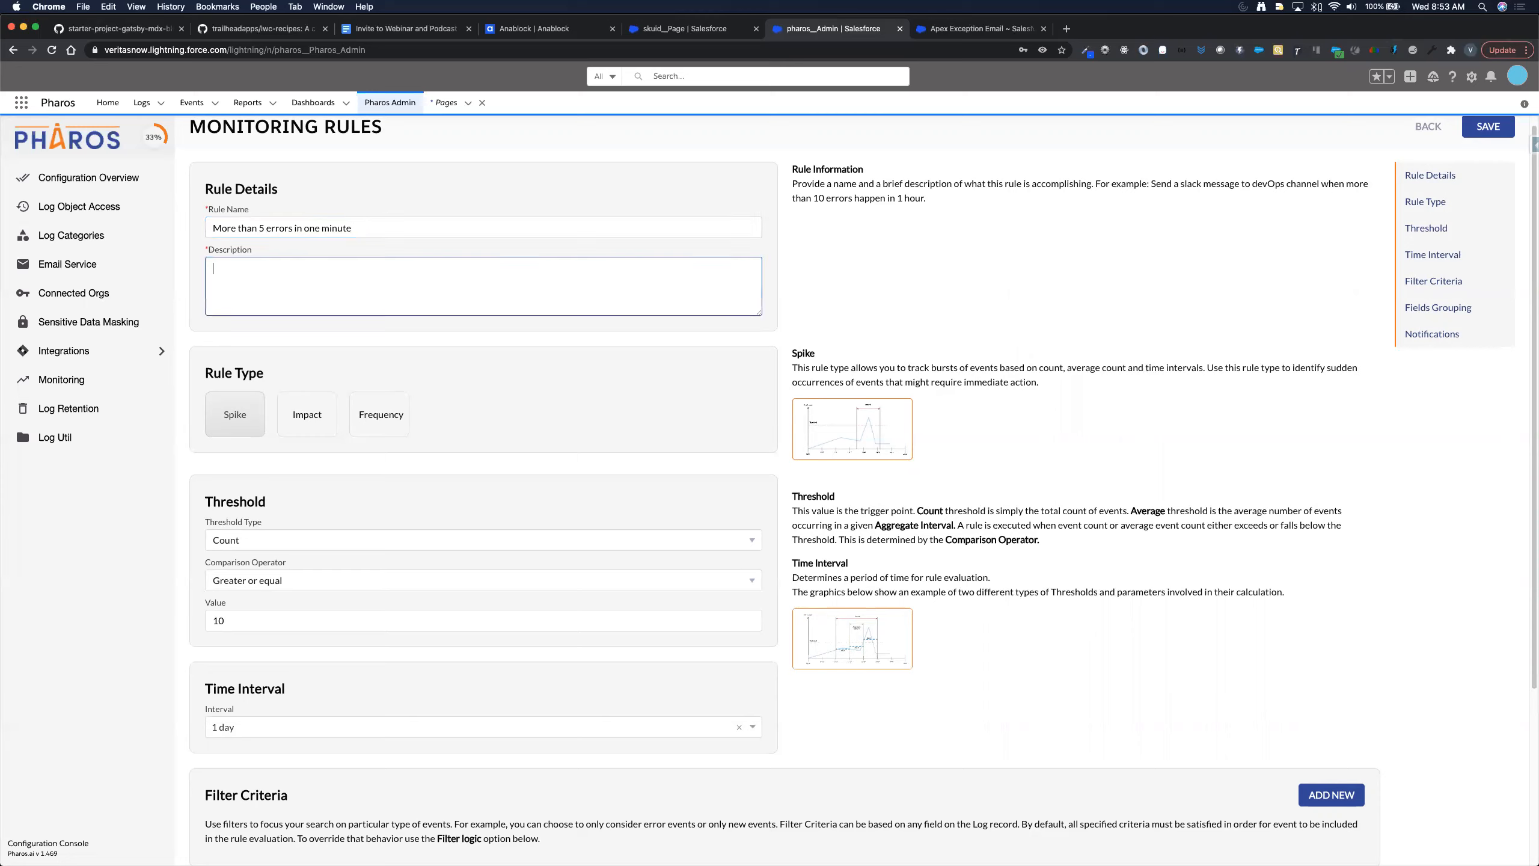
{"action": "key", "text": "shift+Tab"}
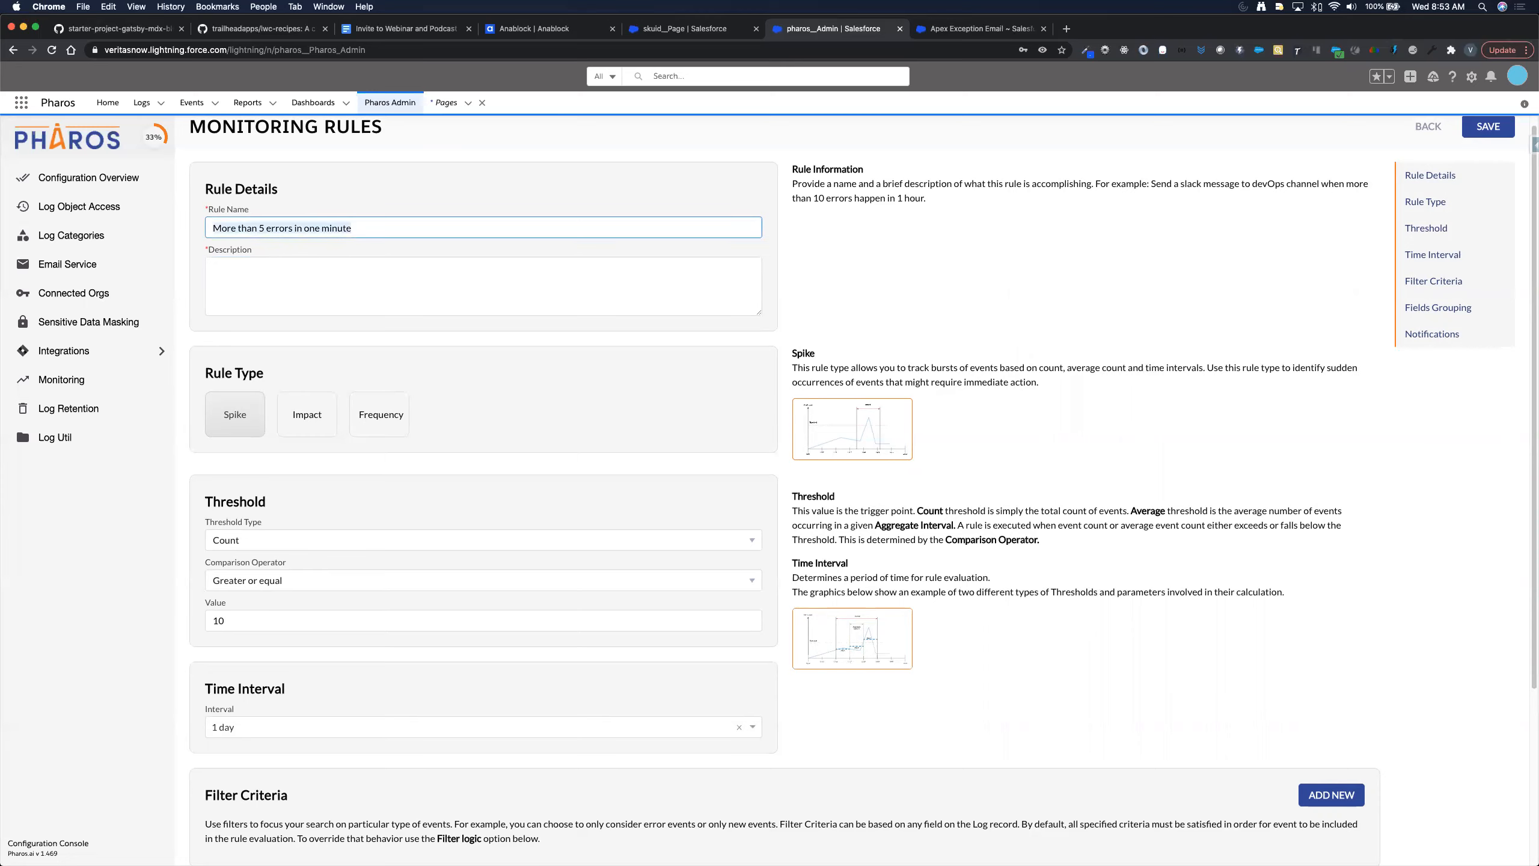
{"action": "key", "text": "Tab"}
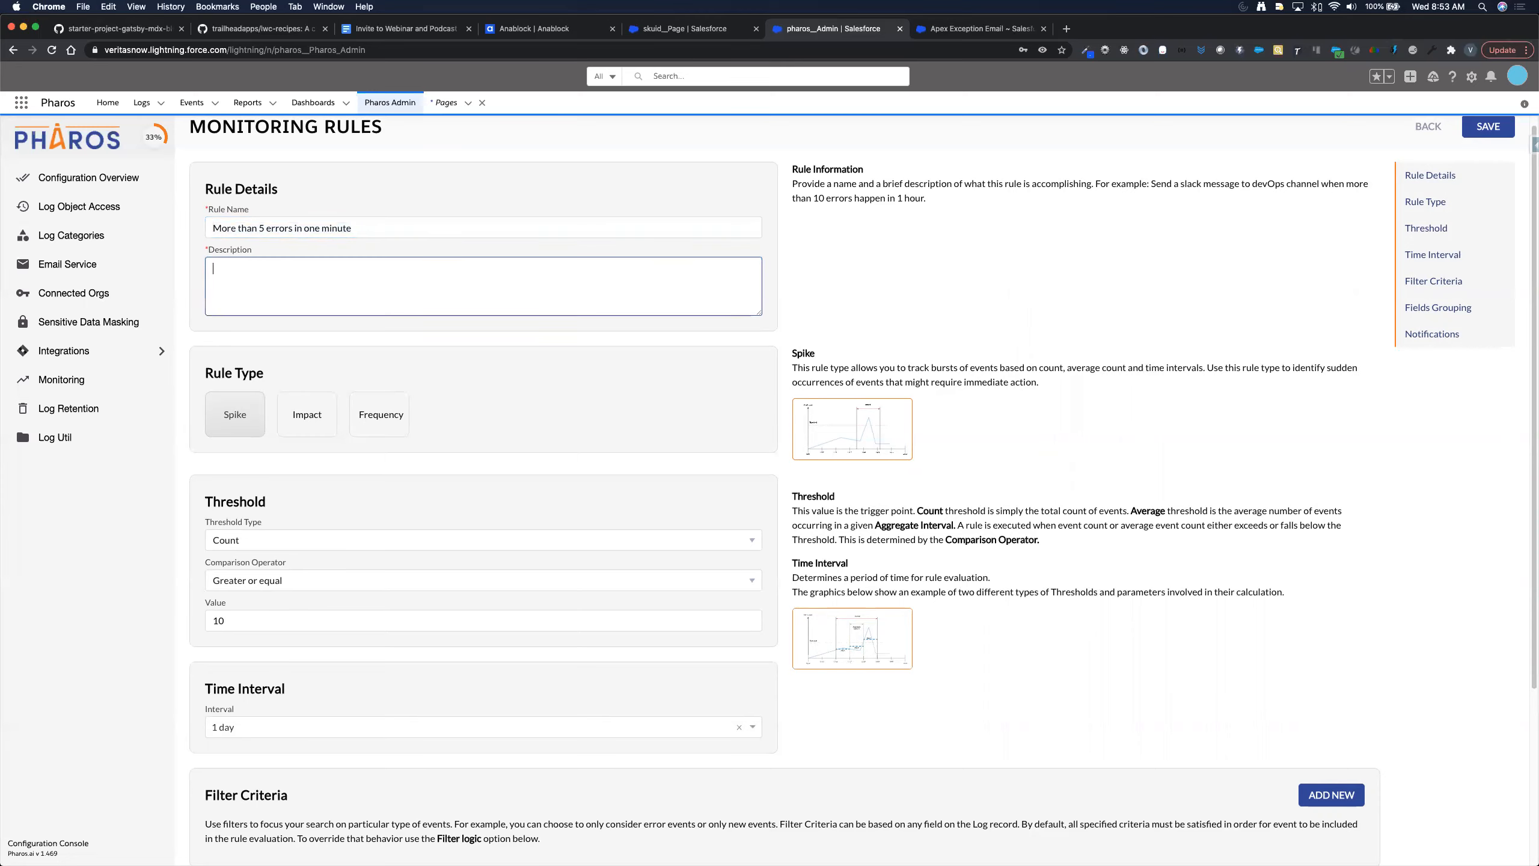
{"action": "type", "text": "Notify a Slack channel when there are more than 5 errors in "}
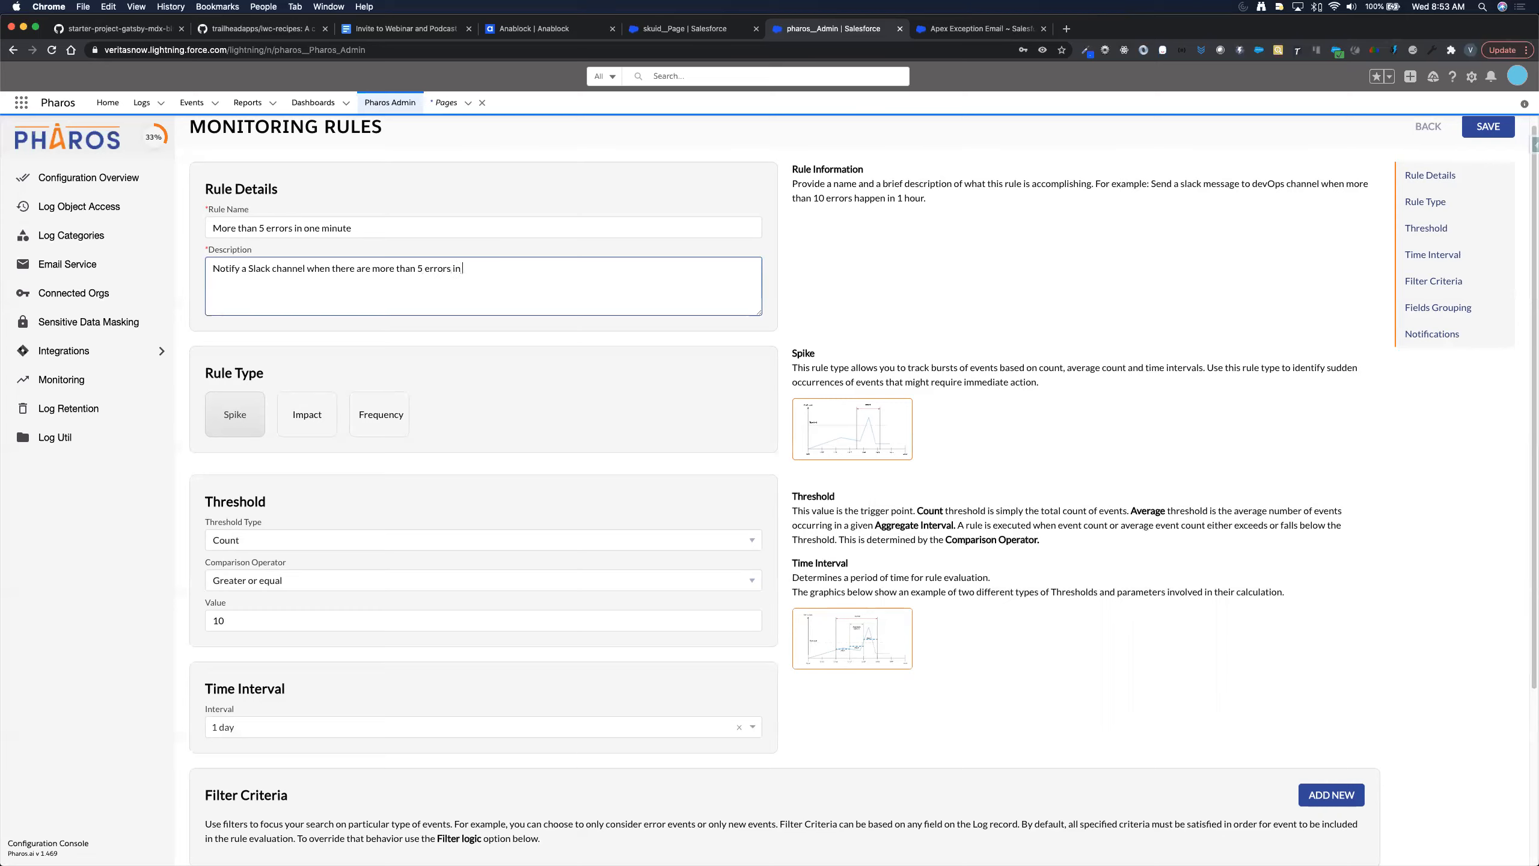
{"action": "type", "text": "1 m"}
{"action": "type", "text": "intu"}
{"action": "type", "text": "ute."}
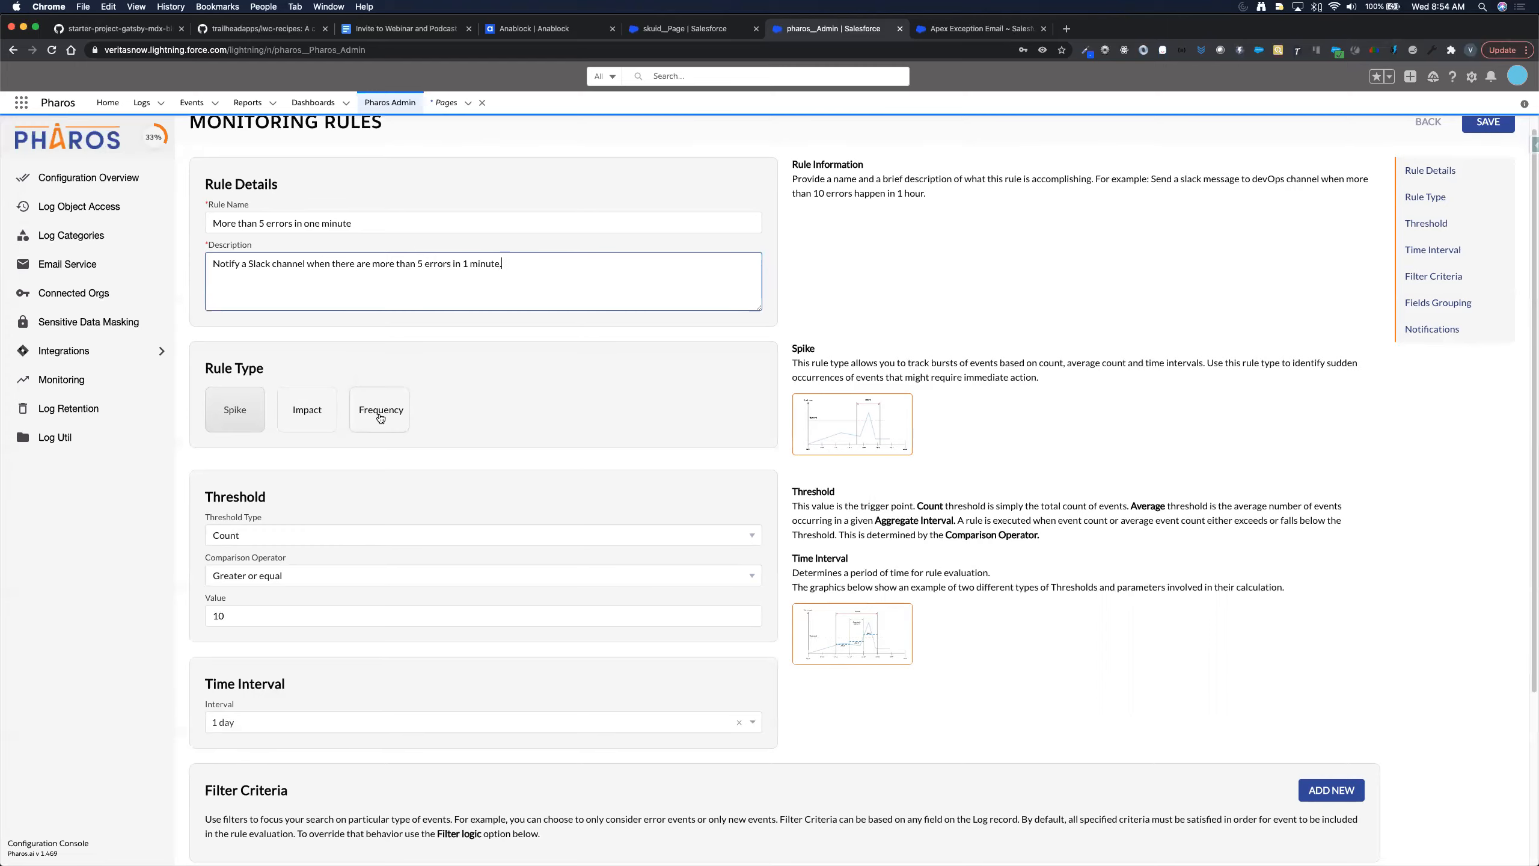
{"action": "scroll", "coordinate": [446, 433], "scroll_direction": "down", "scroll_amount": 1}
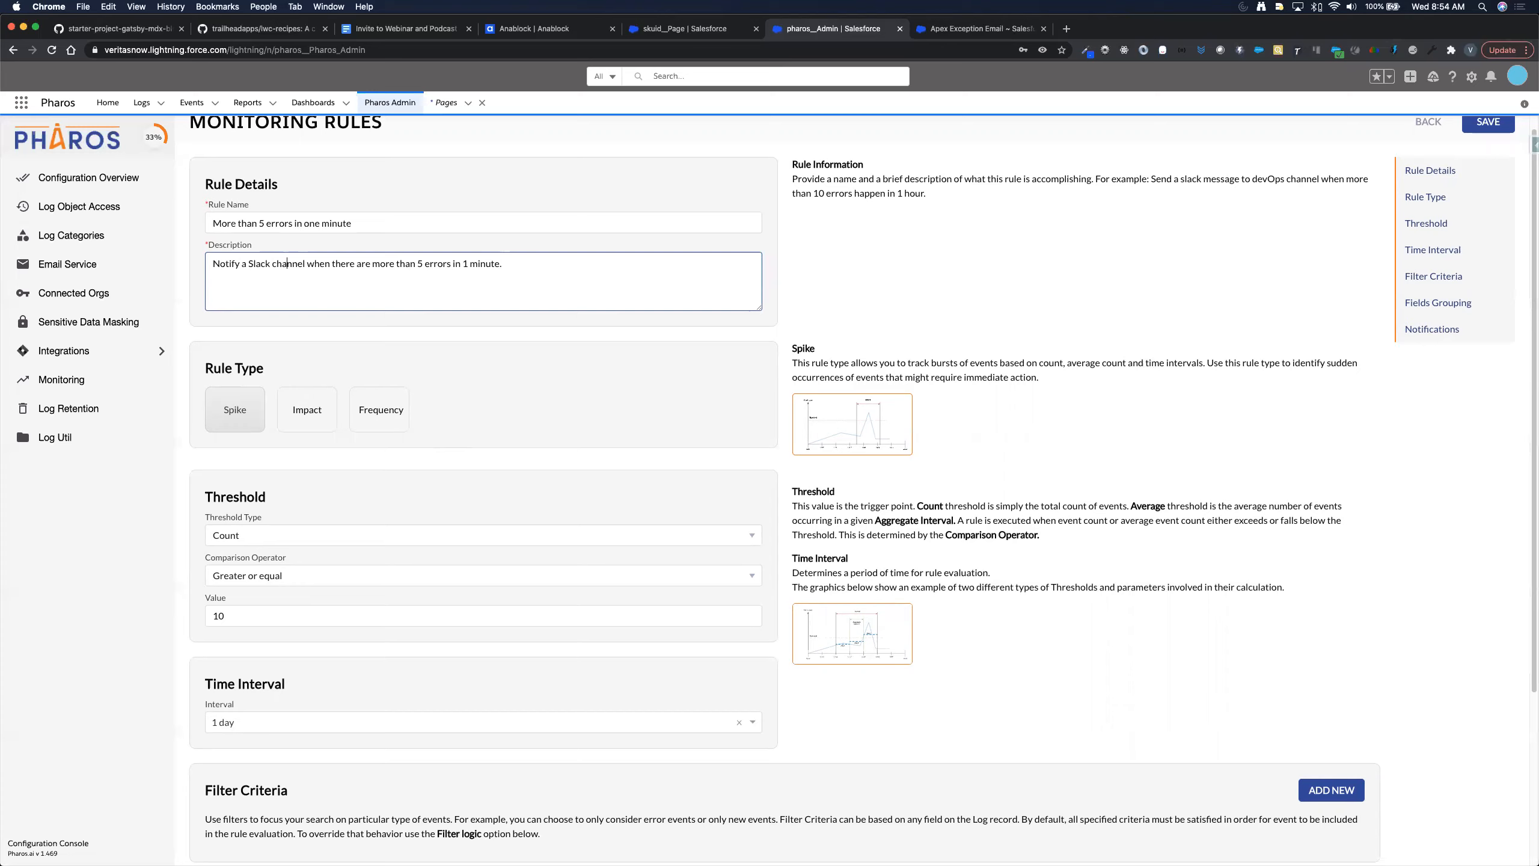
{"action": "key", "text": "BackSpace"}
{"action": "key", "text": "BackSpace"}
{"action": "key", "text": "BackSpace"}
{"action": "key", "text": "BackSpace"}
{"action": "key", "text": "BackSpace"}
{"action": "key", "text": "BackSpace"}
{"action": "key", "text": "BackSpace"}
{"action": "key", "text": "BackSpace"}
{"action": "type", "text": "the"}
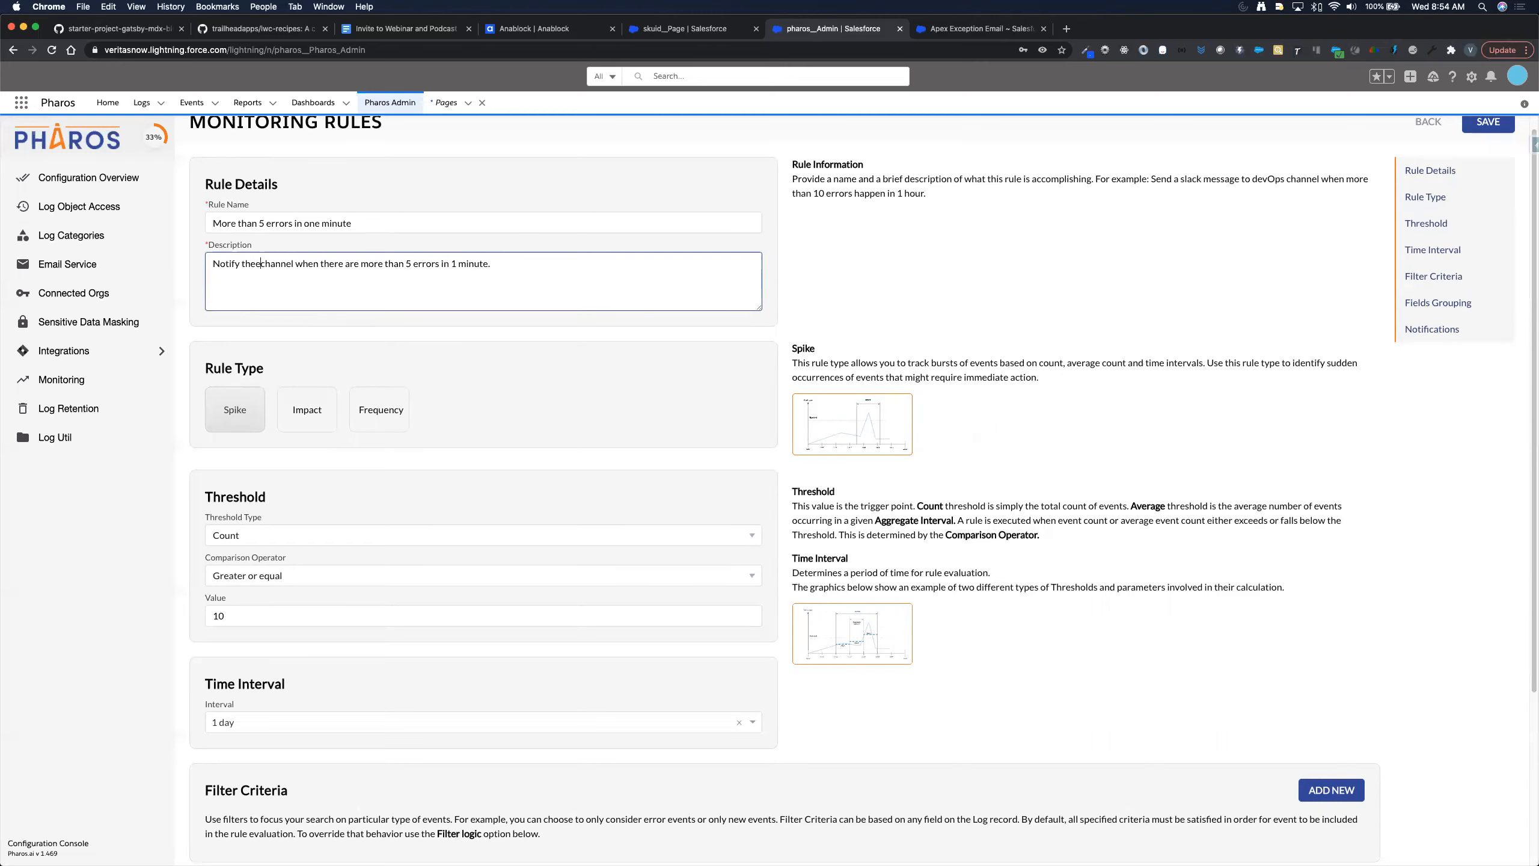
{"action": "type", "text": " Veritas channel in Slack"}
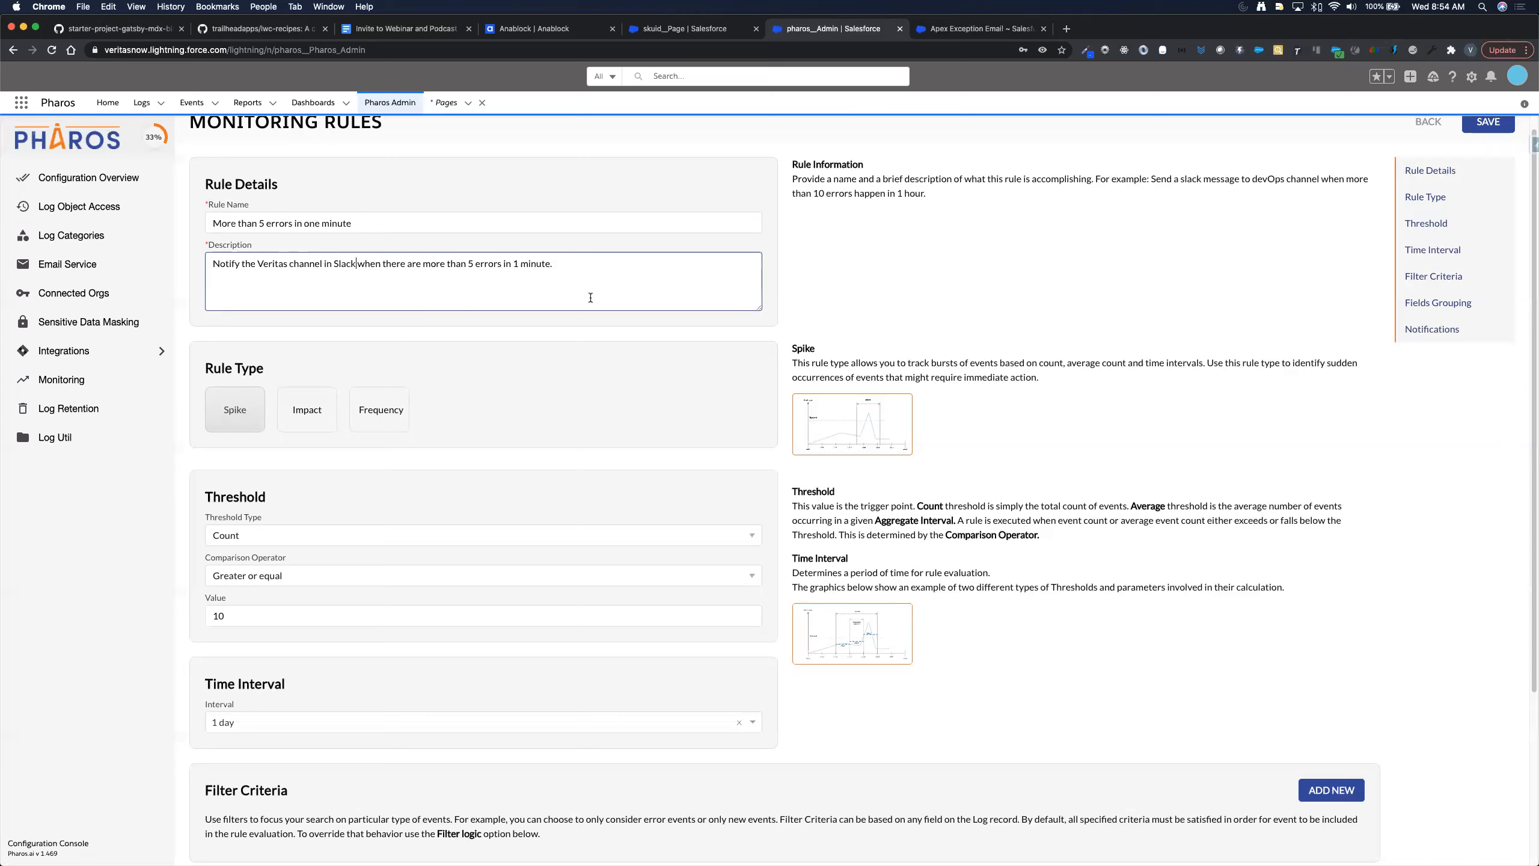
{"action": "left_click", "coordinate": [607, 334]}
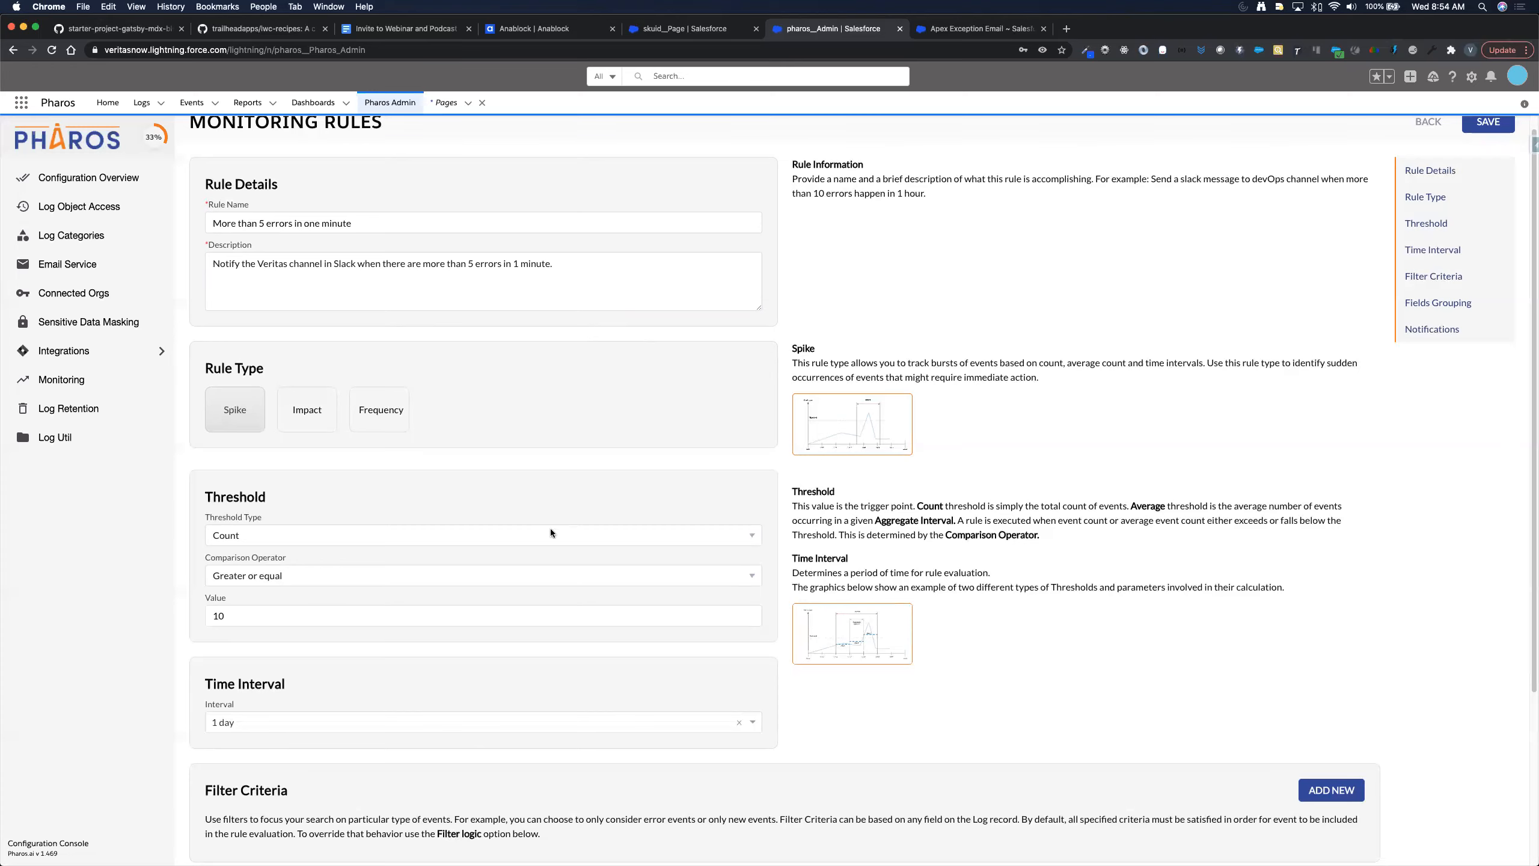
{"action": "scroll", "coordinate": [524, 546], "scroll_direction": "down", "scroll_amount": 2}
- Change the threshold value from 10 to 5 and set the interval to Custom (Minutes) with 1 minute
{"action": "left_click", "coordinate": [528, 545]}
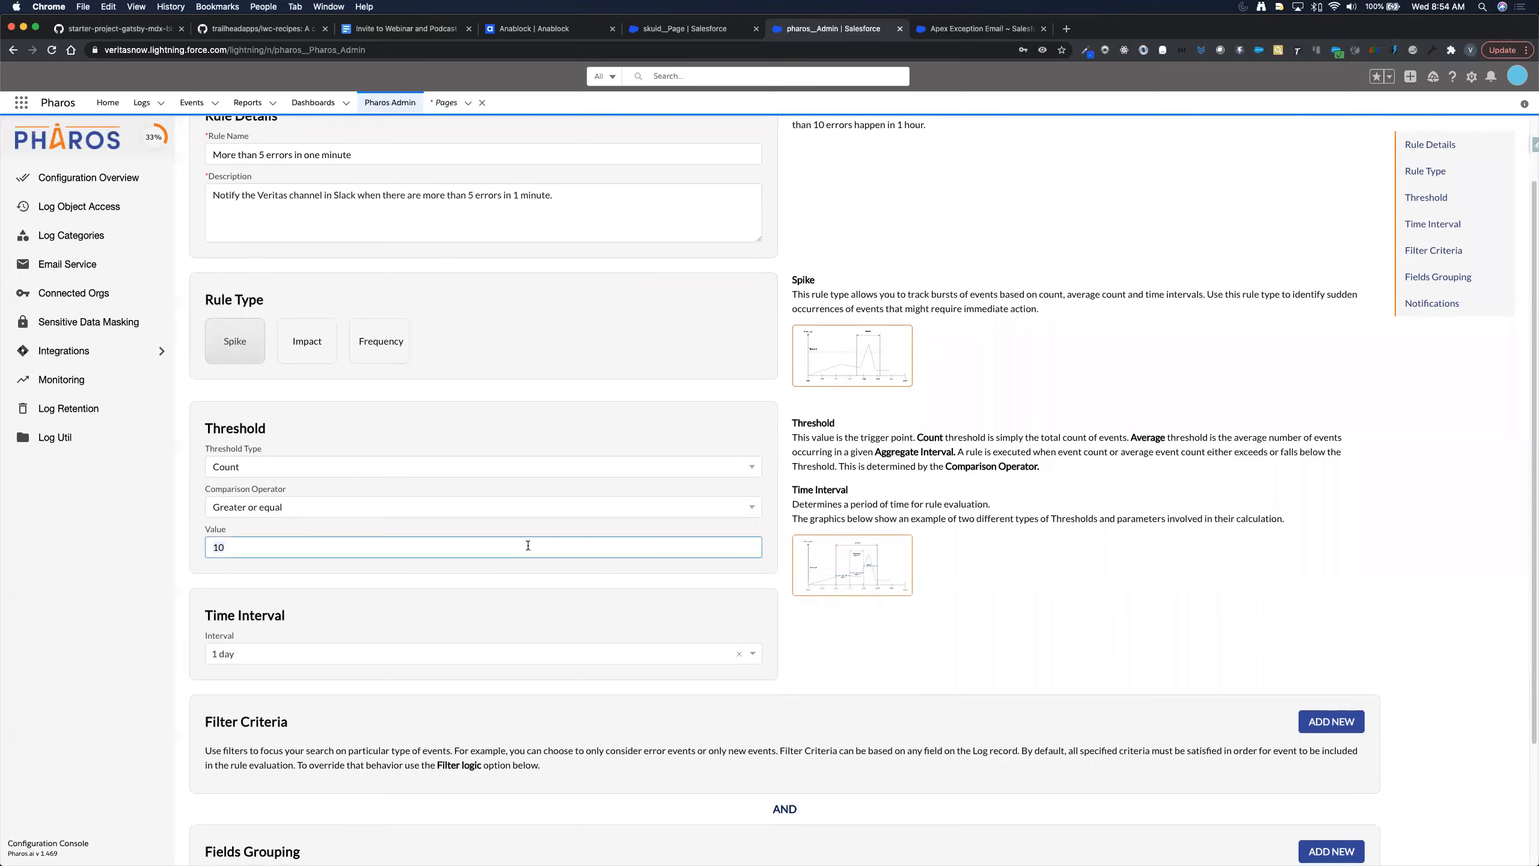
{"action": "key", "text": "BackSpace"}
{"action": "key", "text": "BackSpace"}
{"action": "type", "text": "5"}
{"action": "key", "text": "Tab"}
{"action": "scroll", "coordinate": [539, 575], "scroll_direction": "down", "scroll_amount": 3}
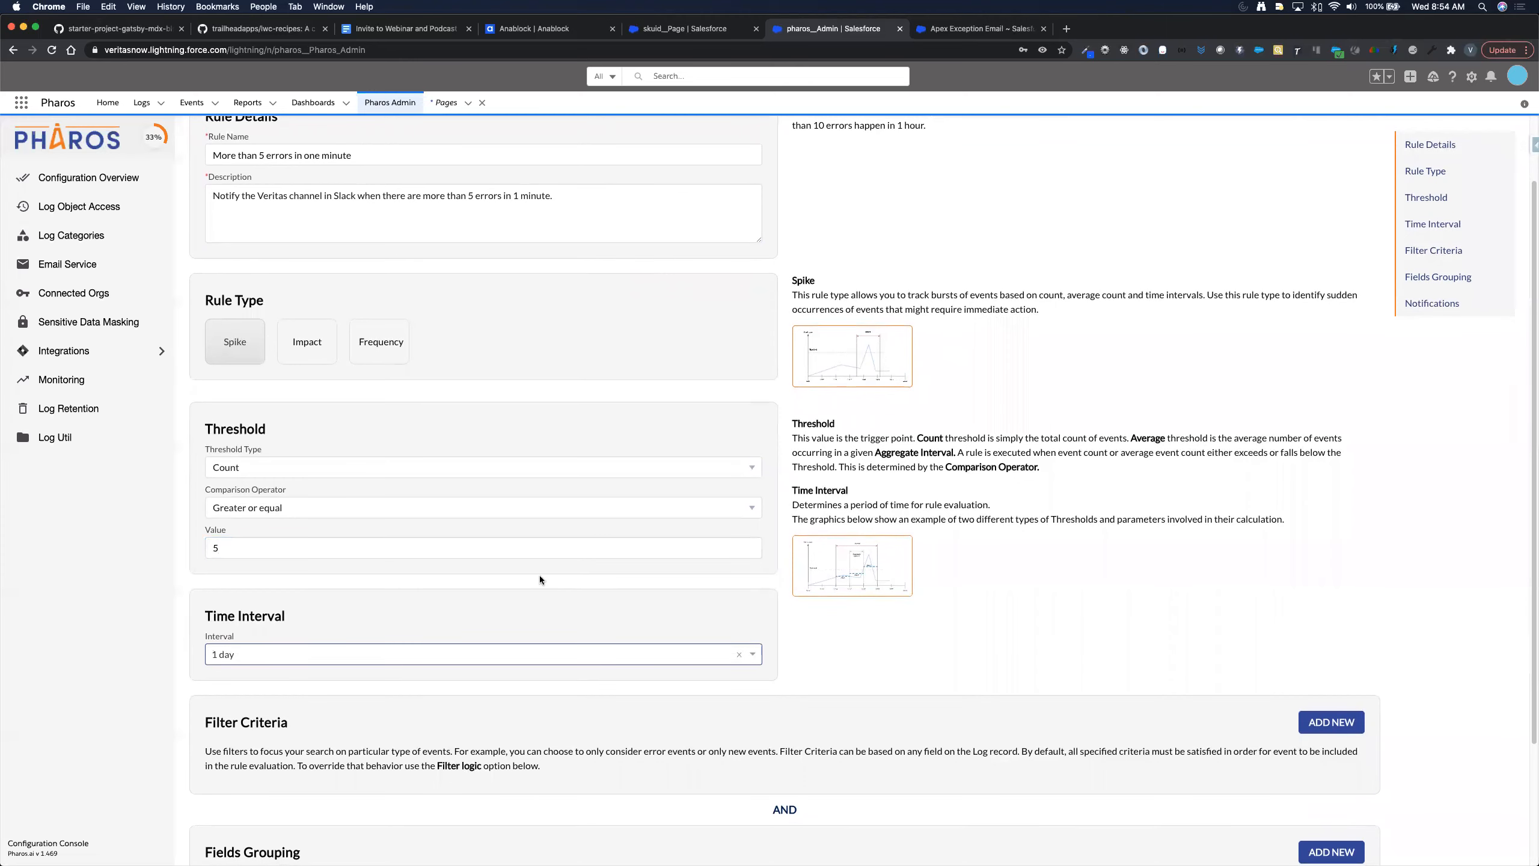
{"action": "scroll", "coordinate": [546, 592], "scroll_direction": "down", "scroll_amount": 1}
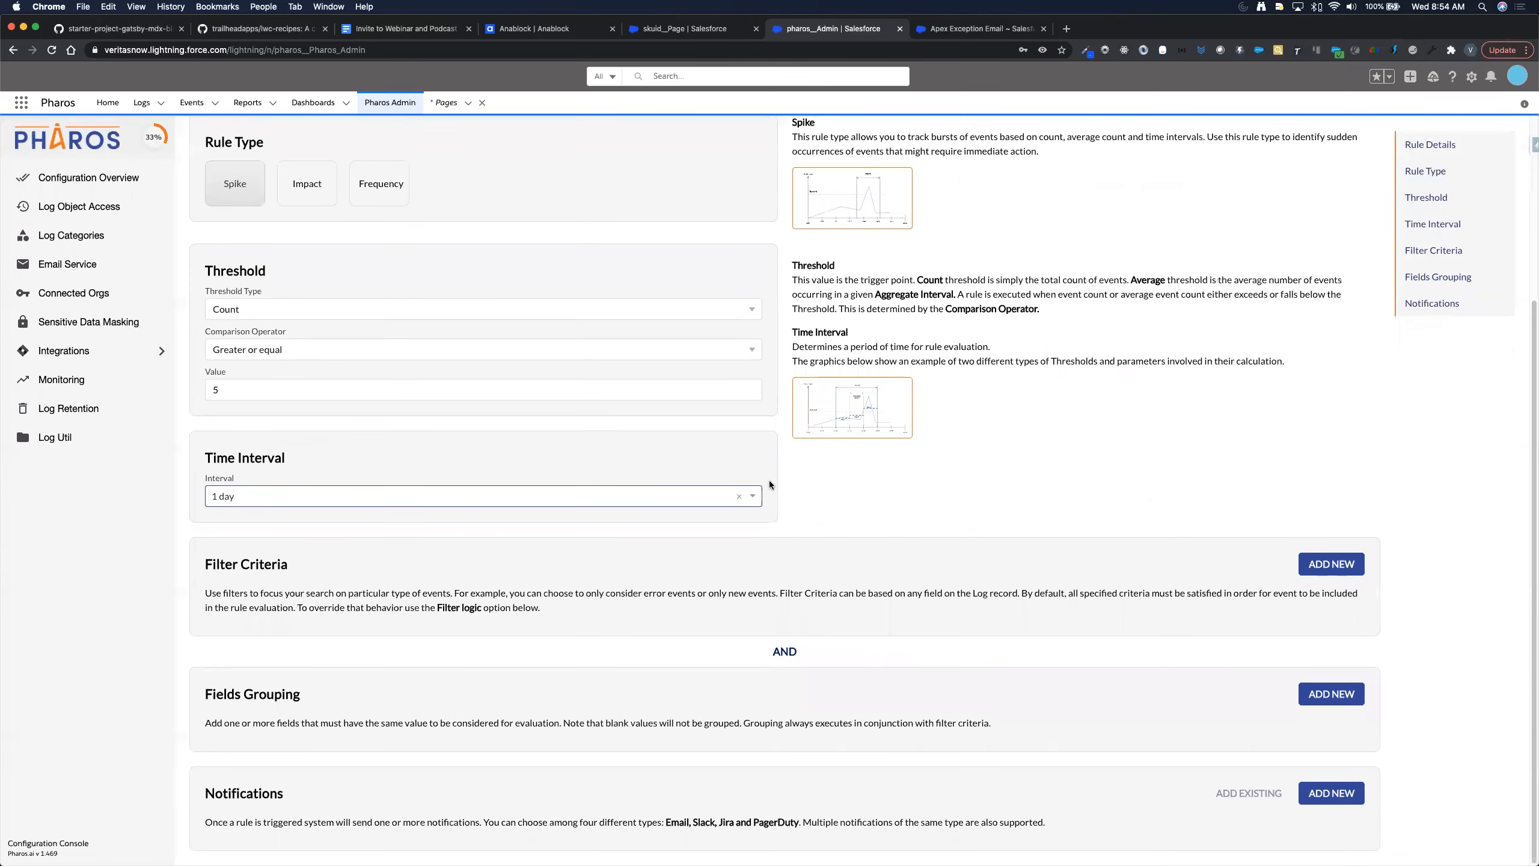
{"action": "left_click", "coordinate": [756, 496]}
{"action": "scroll", "coordinate": [481, 591], "scroll_direction": "up", "scroll_amount": 2}
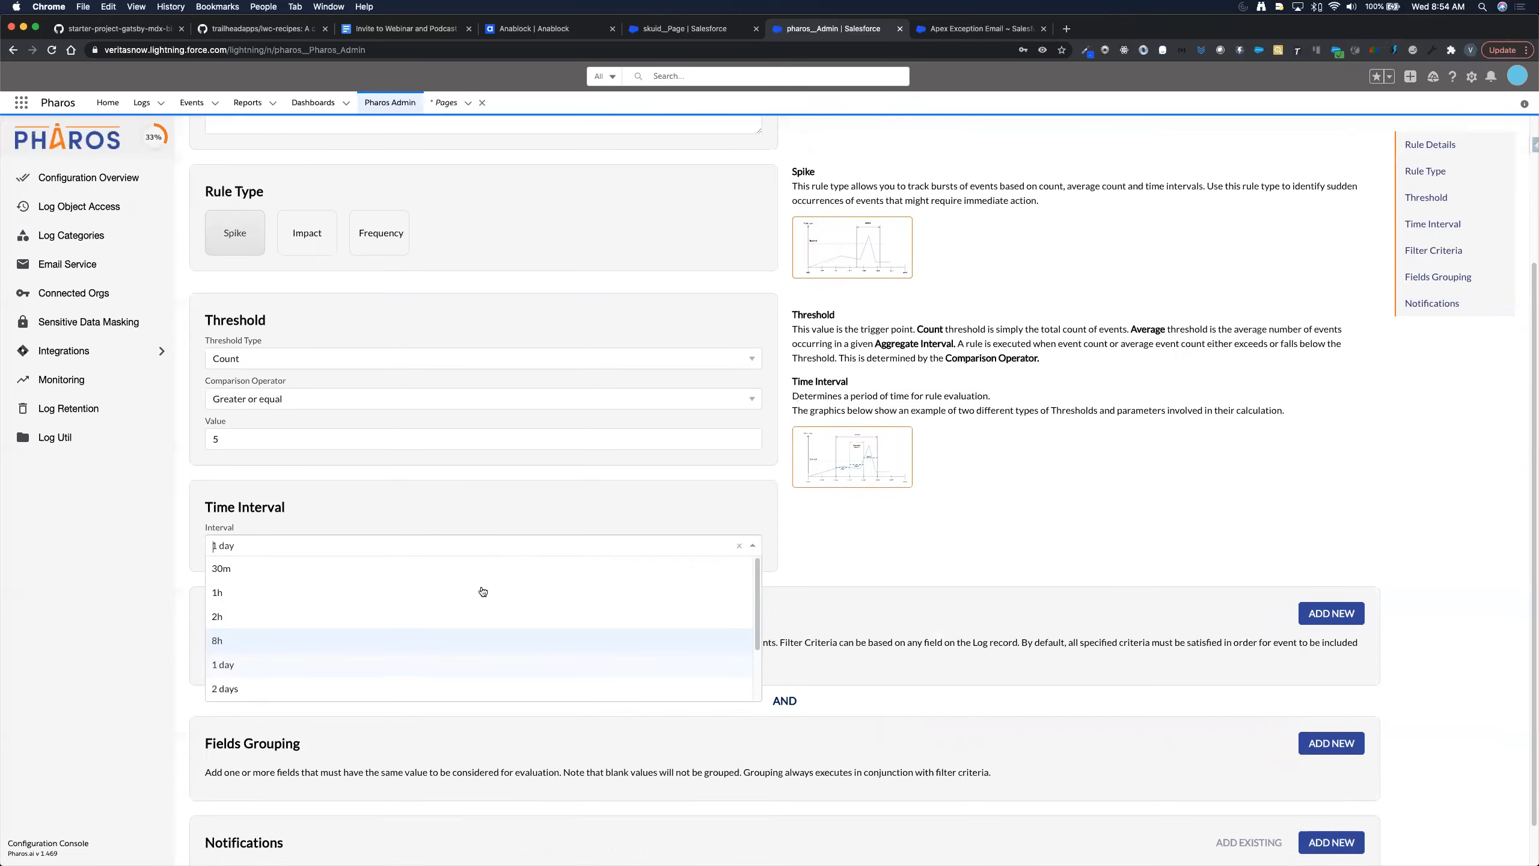
{"action": "scroll", "coordinate": [472, 648], "scroll_direction": "down", "scroll_amount": 3}
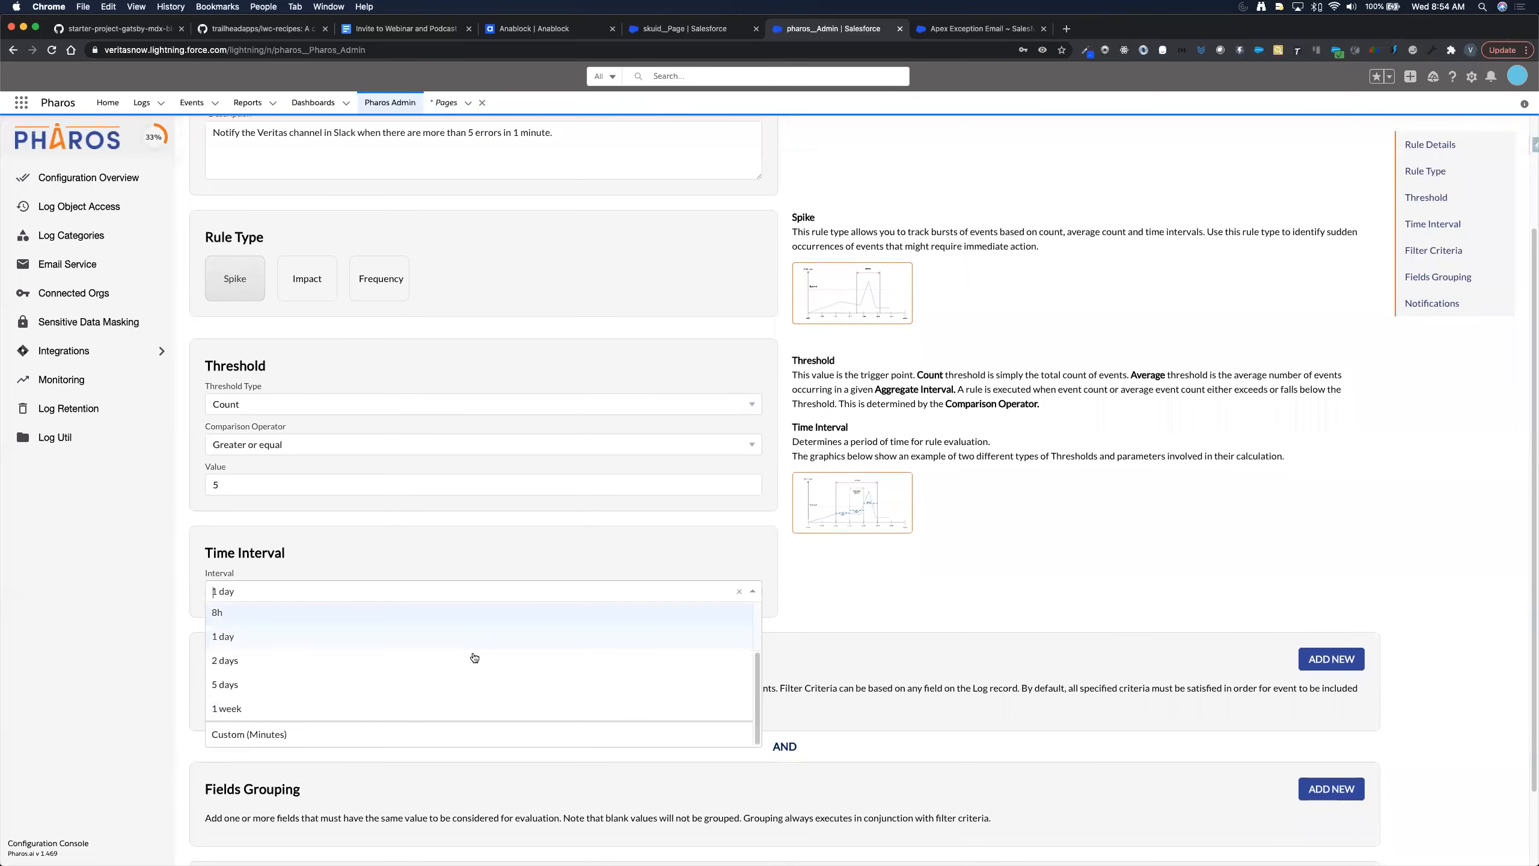
{"action": "left_click", "coordinate": [431, 734]}
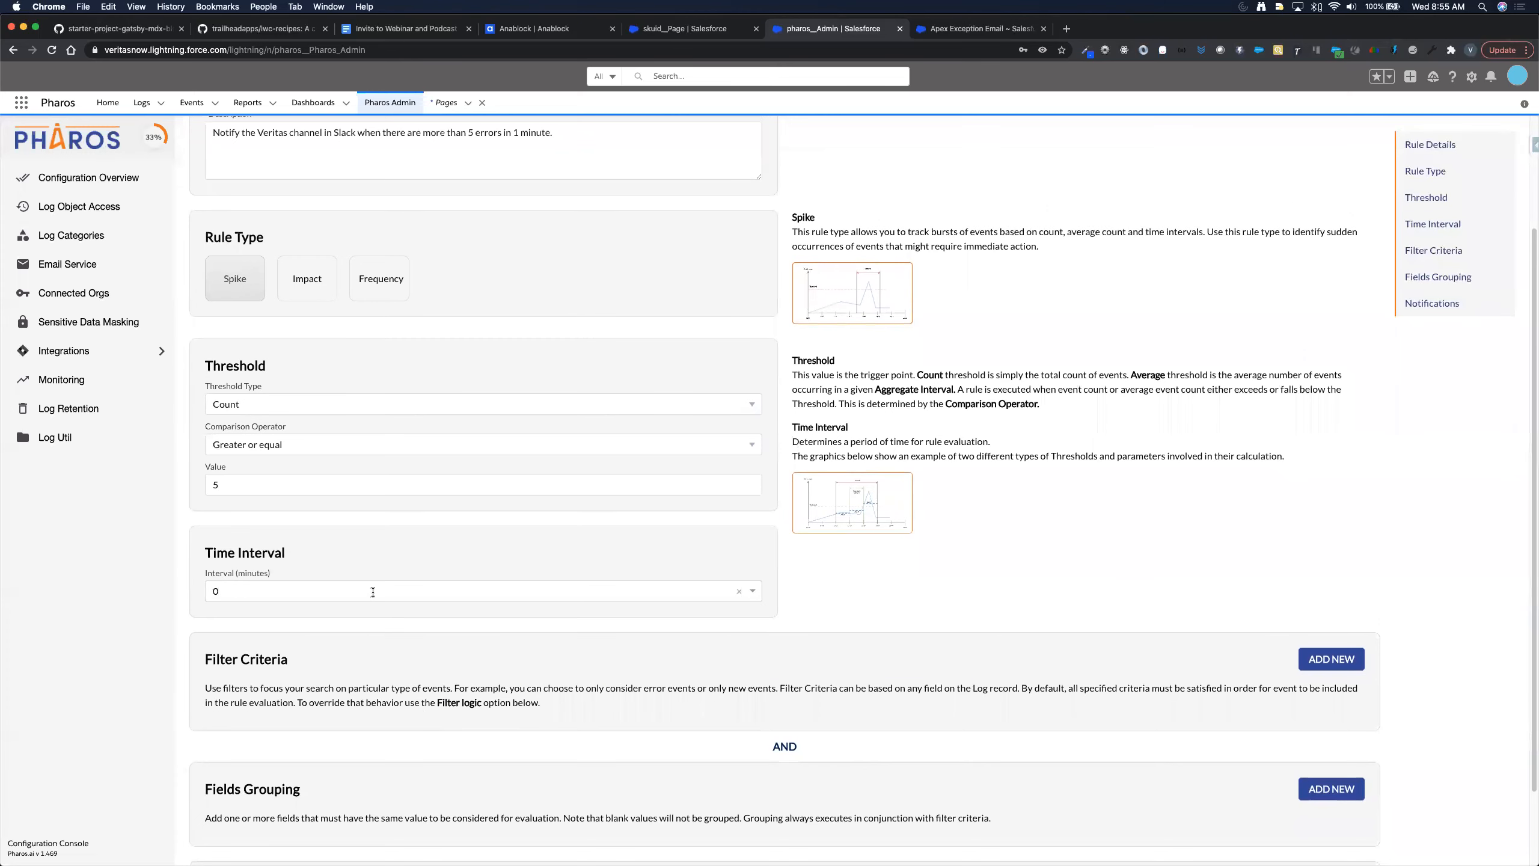
{"action": "key", "text": "BackSpace"}
{"action": "scroll", "coordinate": [694, 663], "scroll_direction": "down", "scroll_amount": 3}
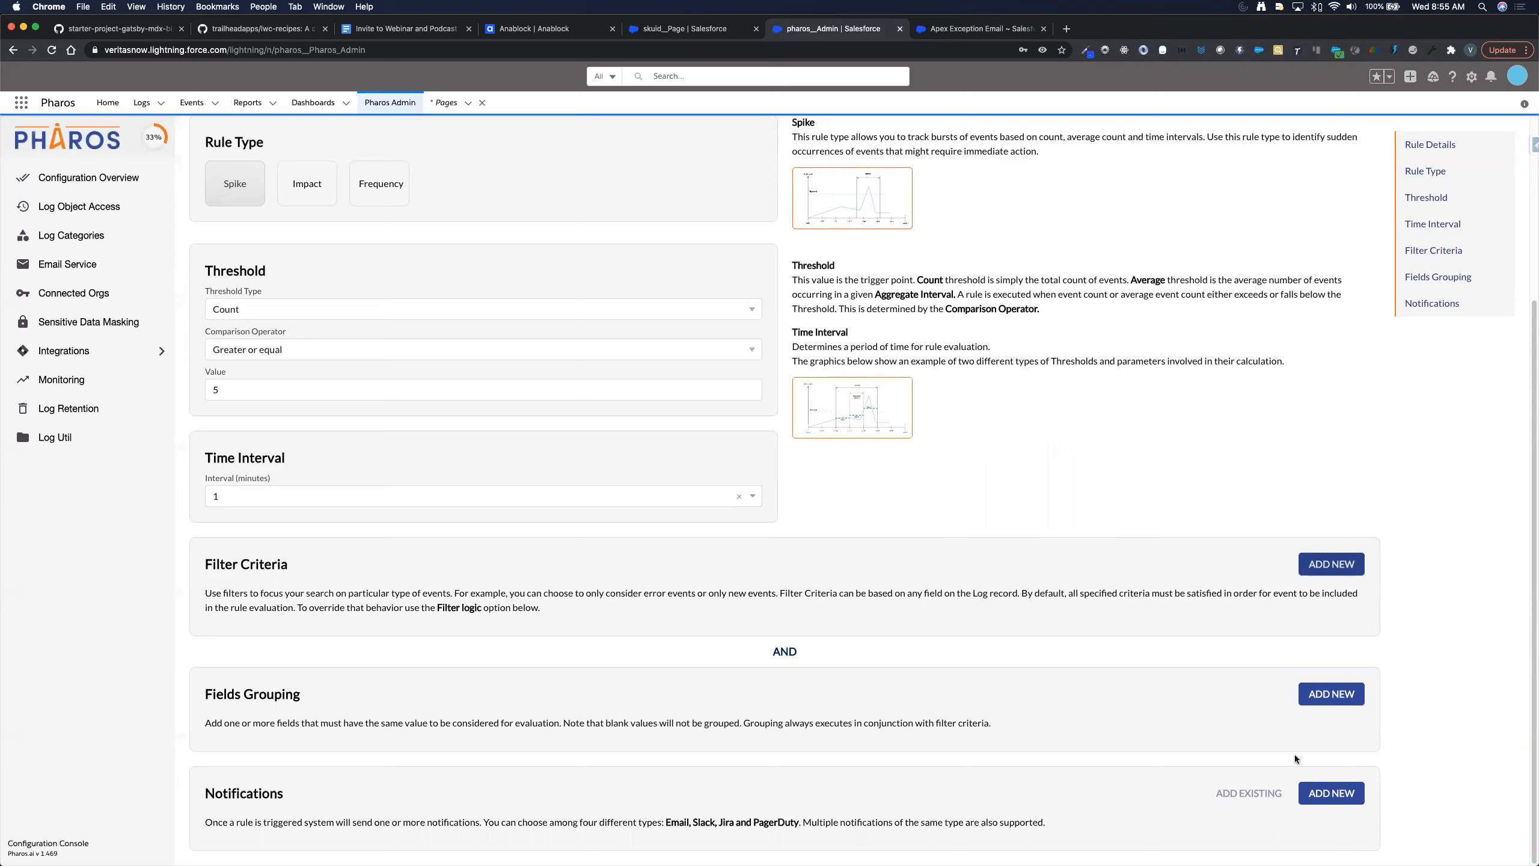
- Add a Slack Notification to the rule and put the cursor in its Channel(s) field
{"action": "left_click", "coordinate": [1319, 795]}
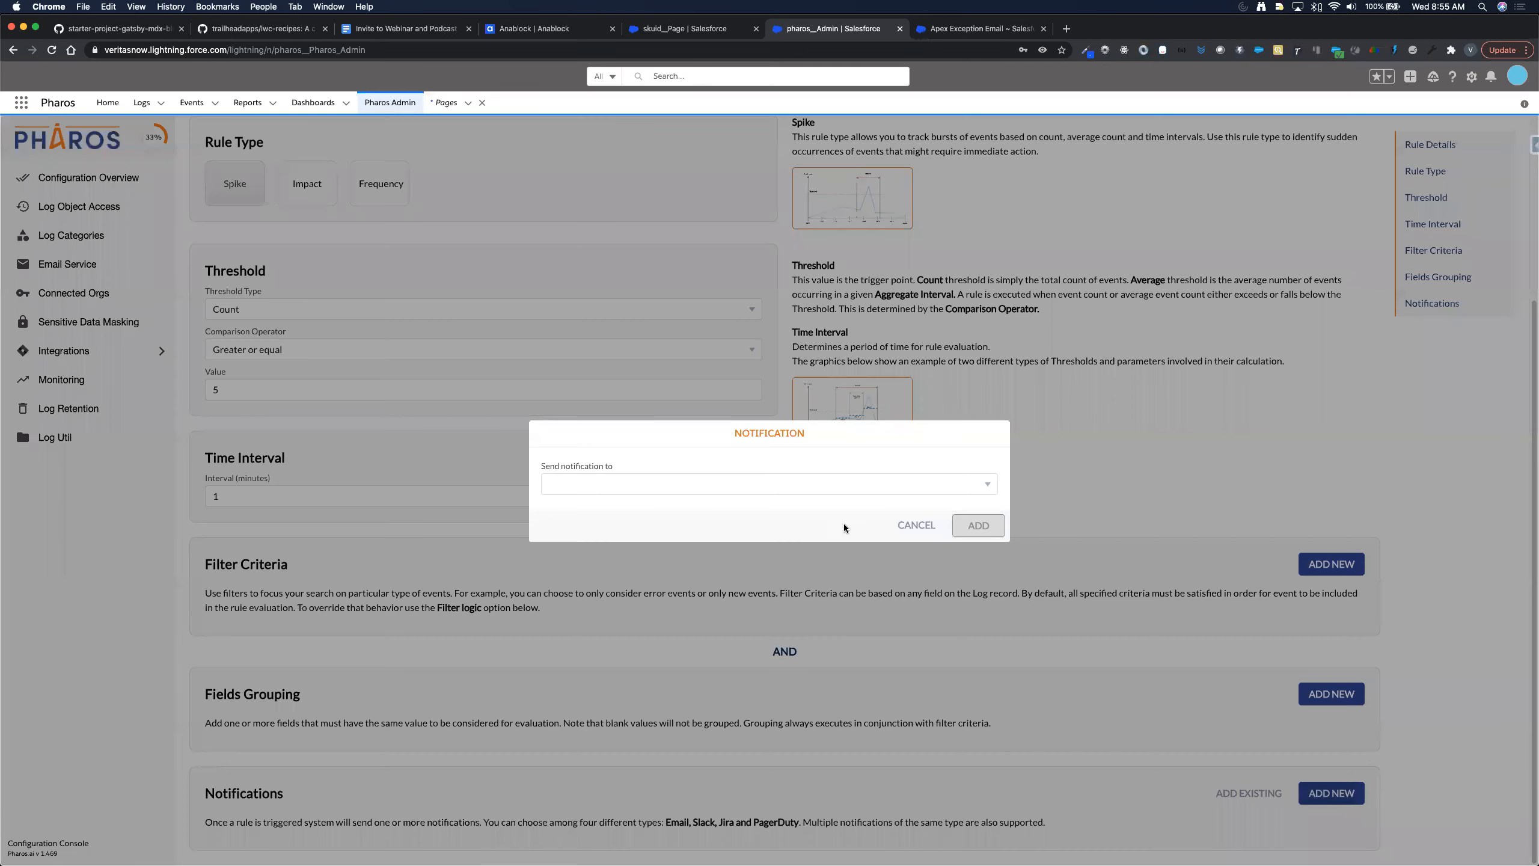
{"action": "left_click", "coordinate": [754, 485]}
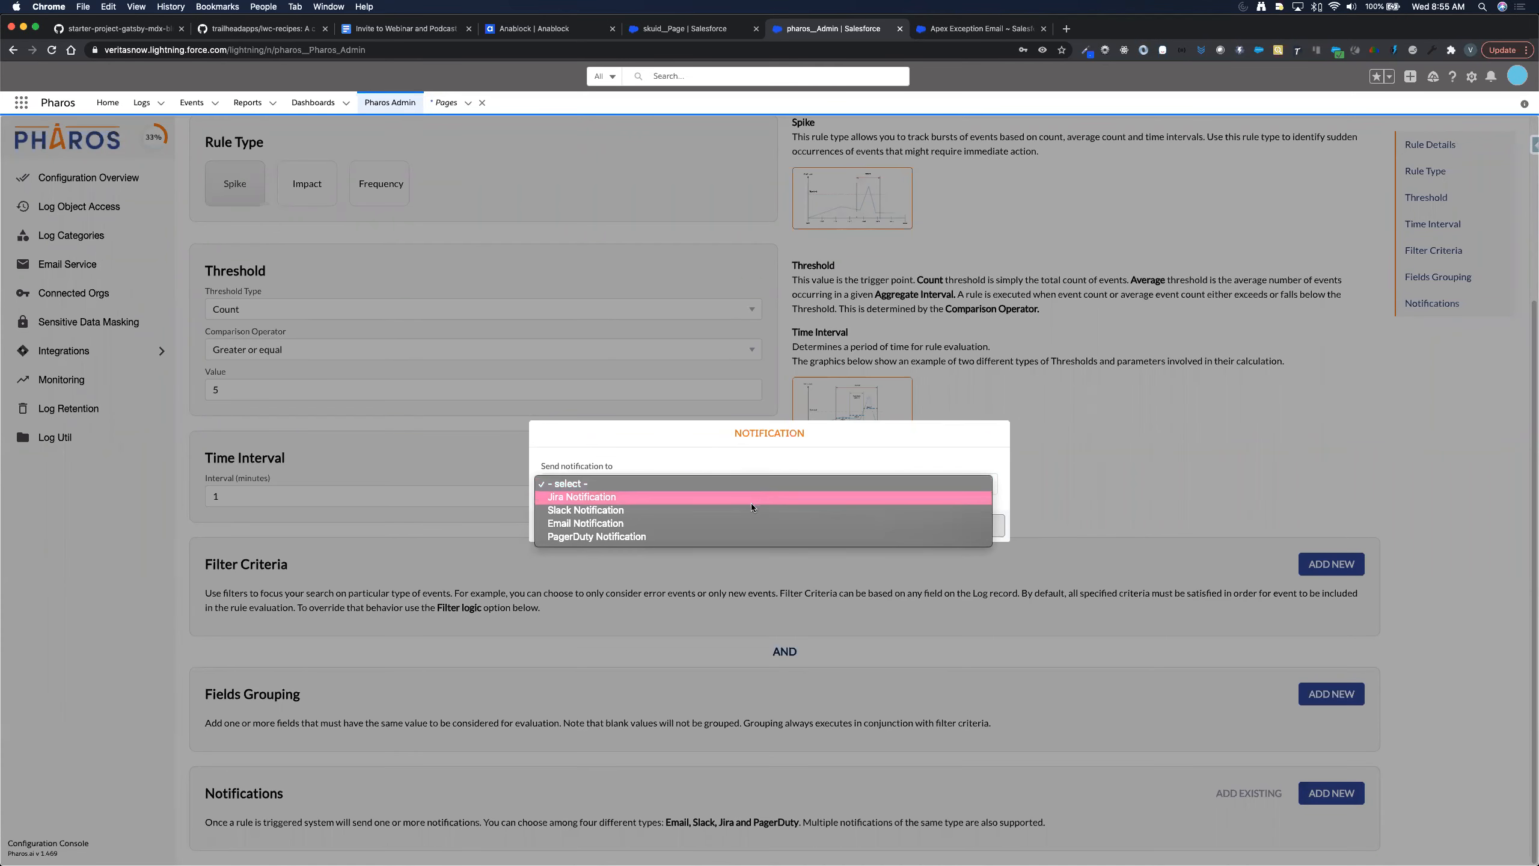
{"action": "left_click", "coordinate": [751, 509]}
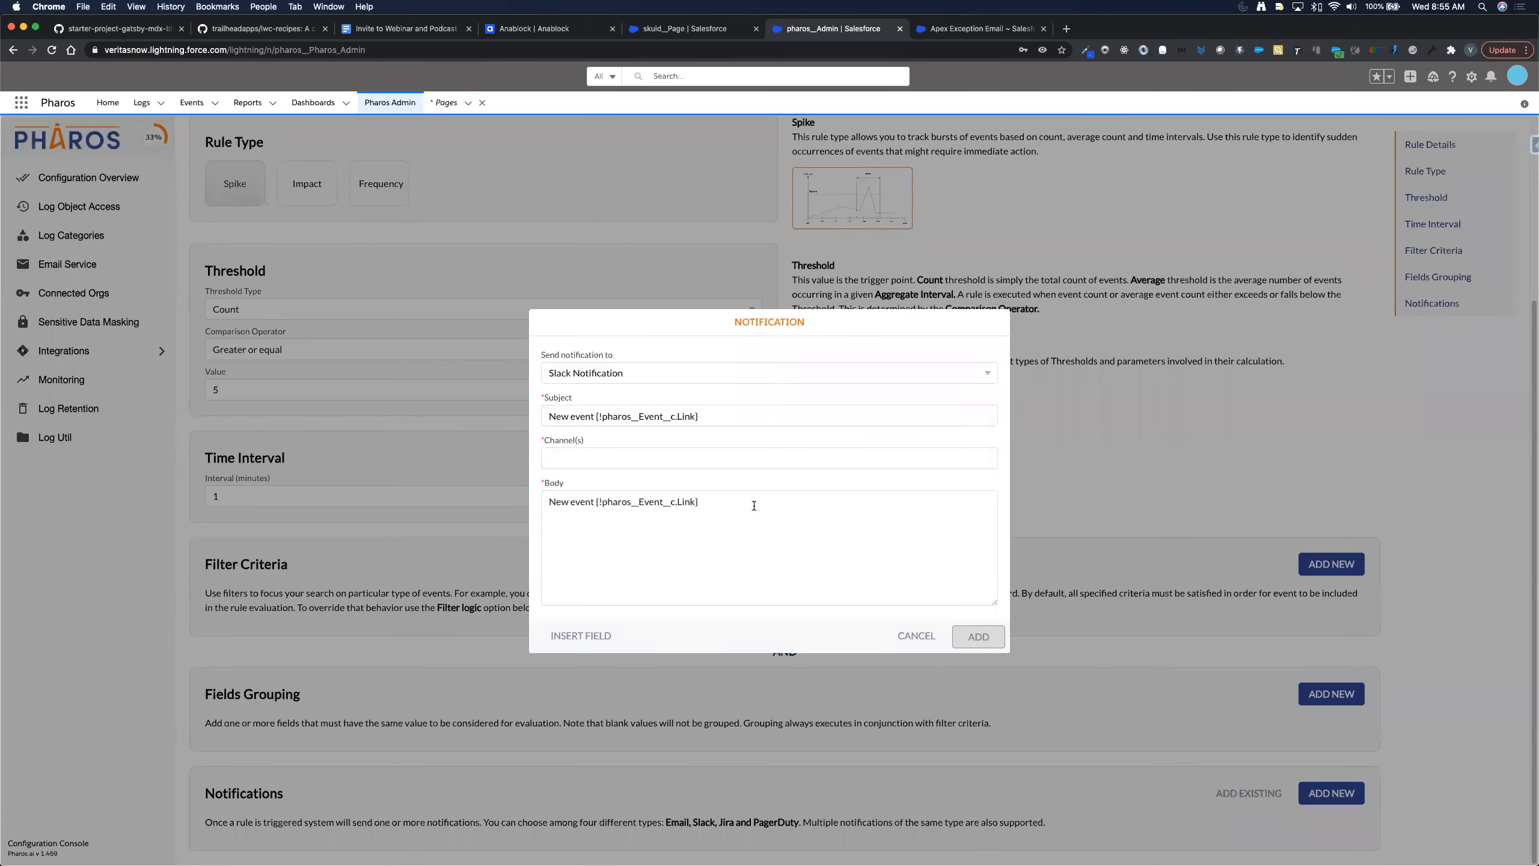
{"action": "left_click", "coordinate": [669, 459]}
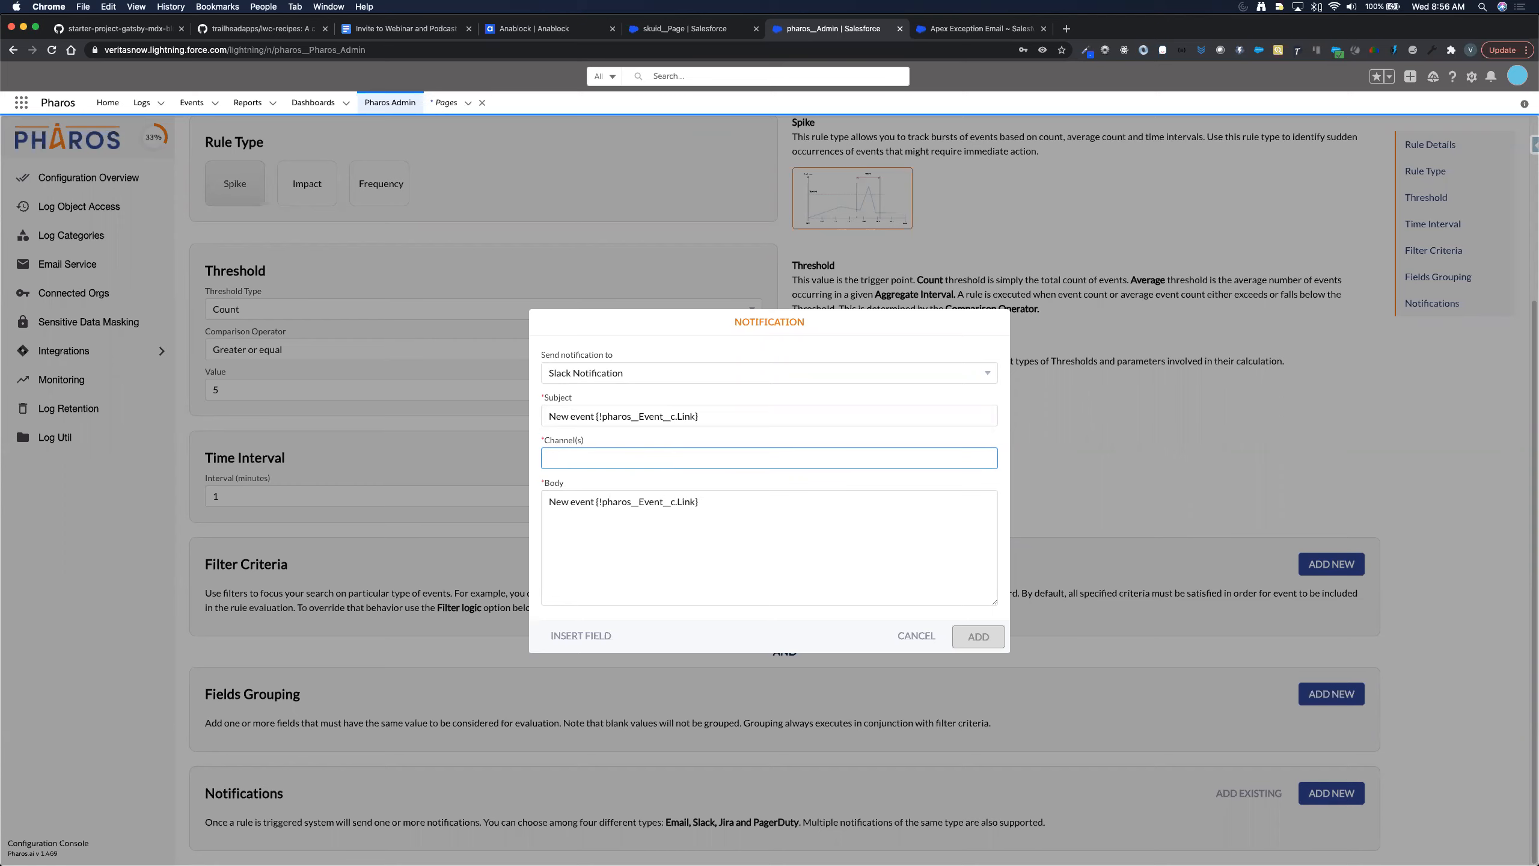
{"action": "key", "text": "super+Tab"}
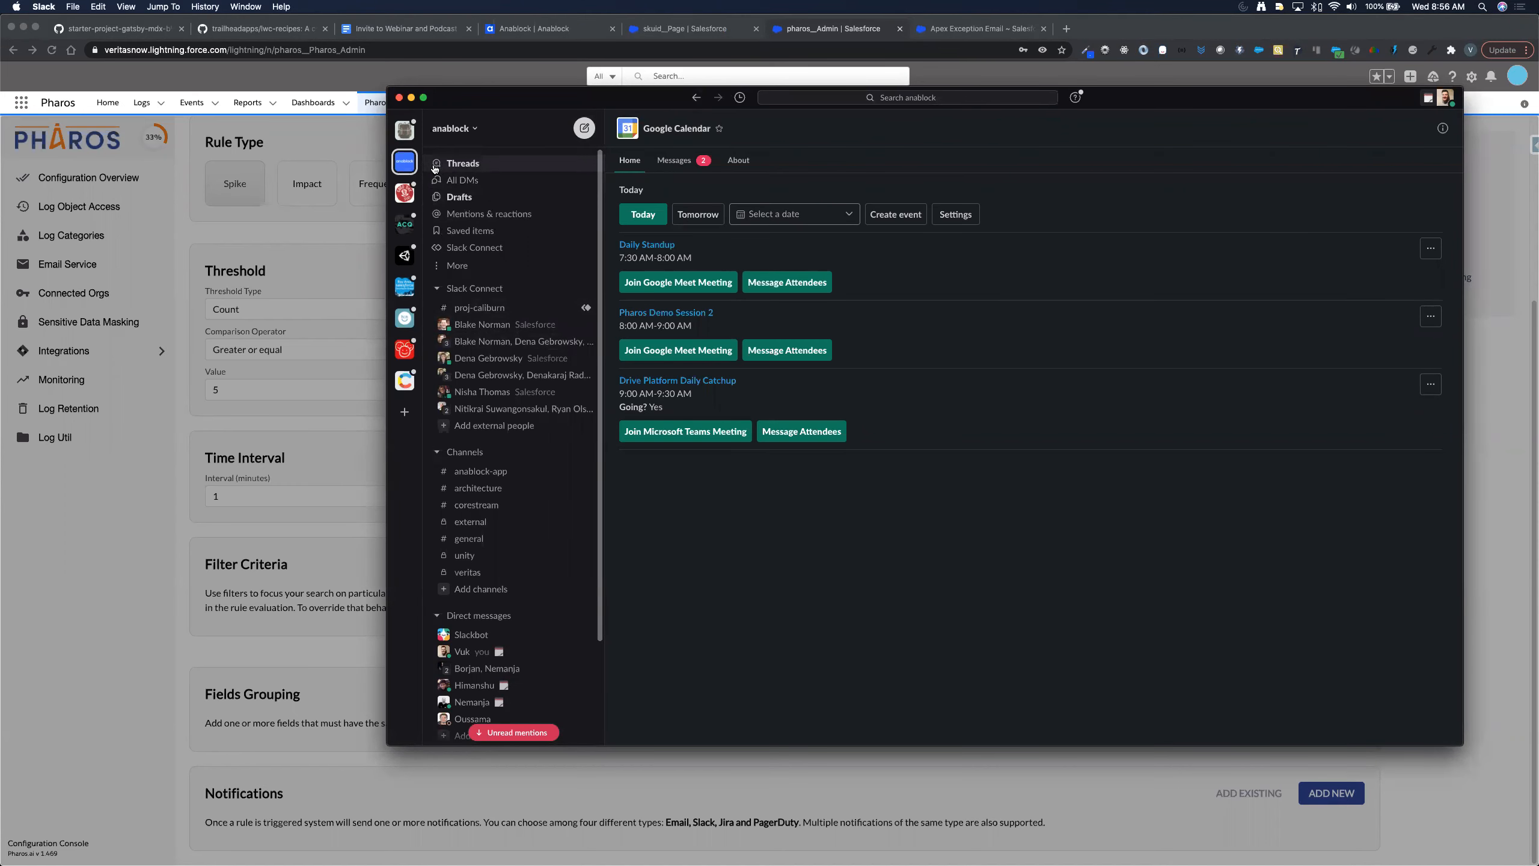
- Open the private veritas channel with its member details, then open the + Channels options
{"action": "left_click", "coordinate": [483, 577]}
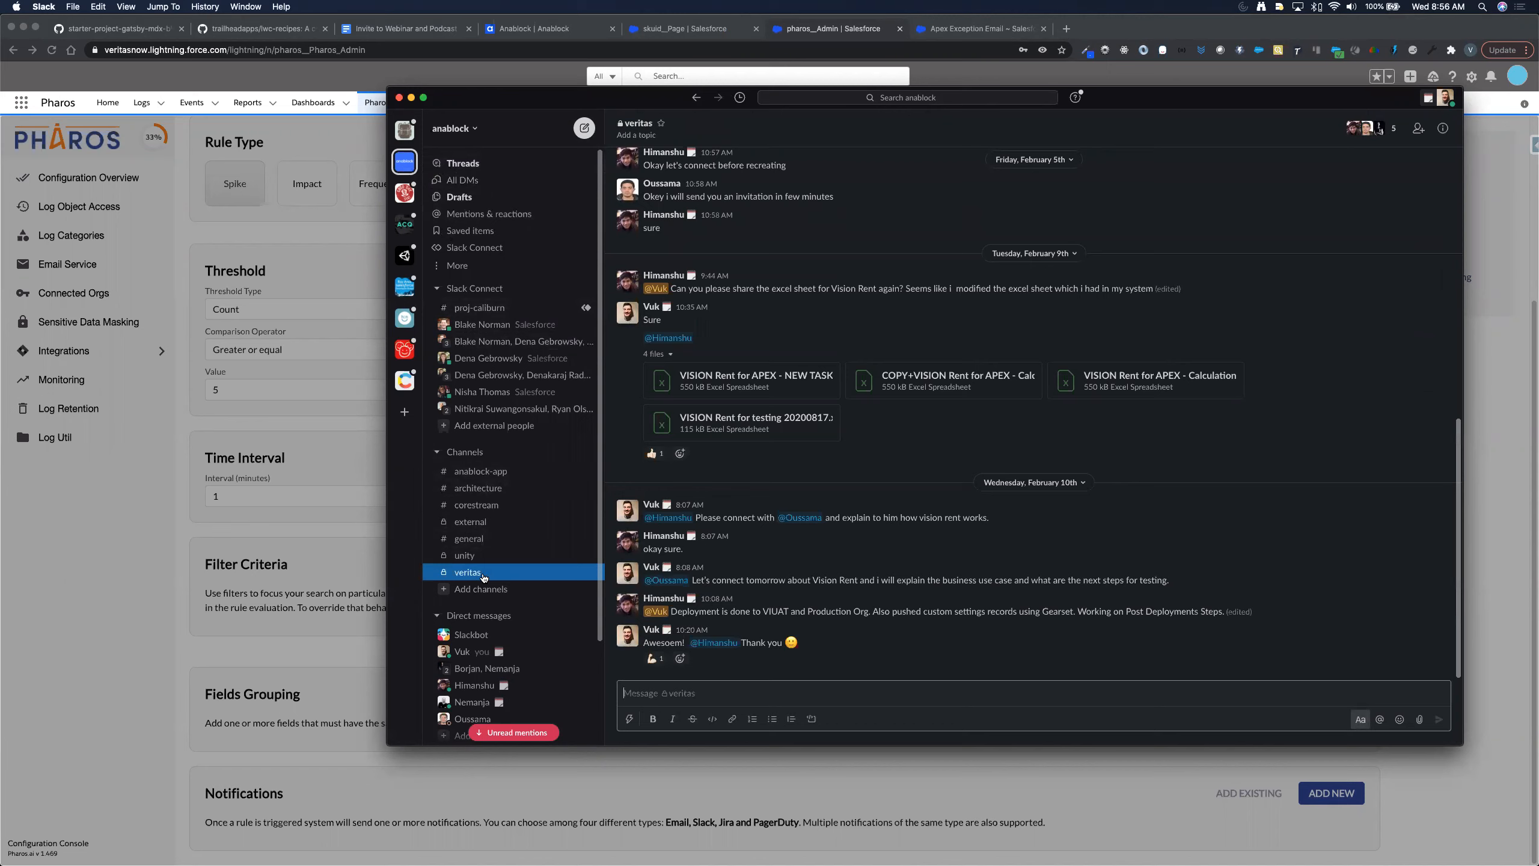
{"action": "scroll", "coordinate": [483, 577], "scroll_direction": "down", "scroll_amount": 1}
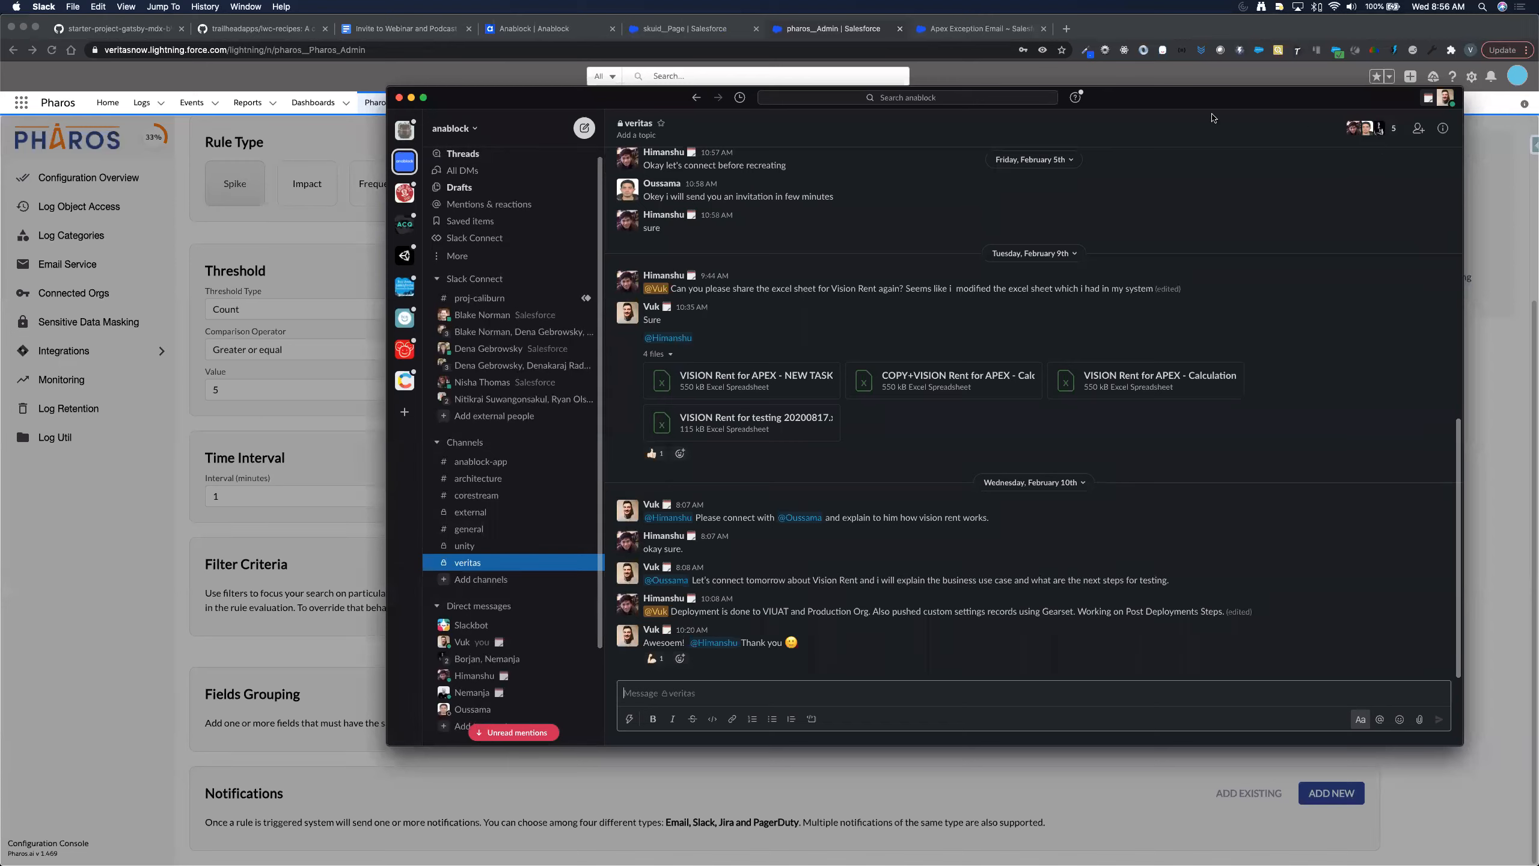
{"action": "left_click", "coordinate": [1445, 129]}
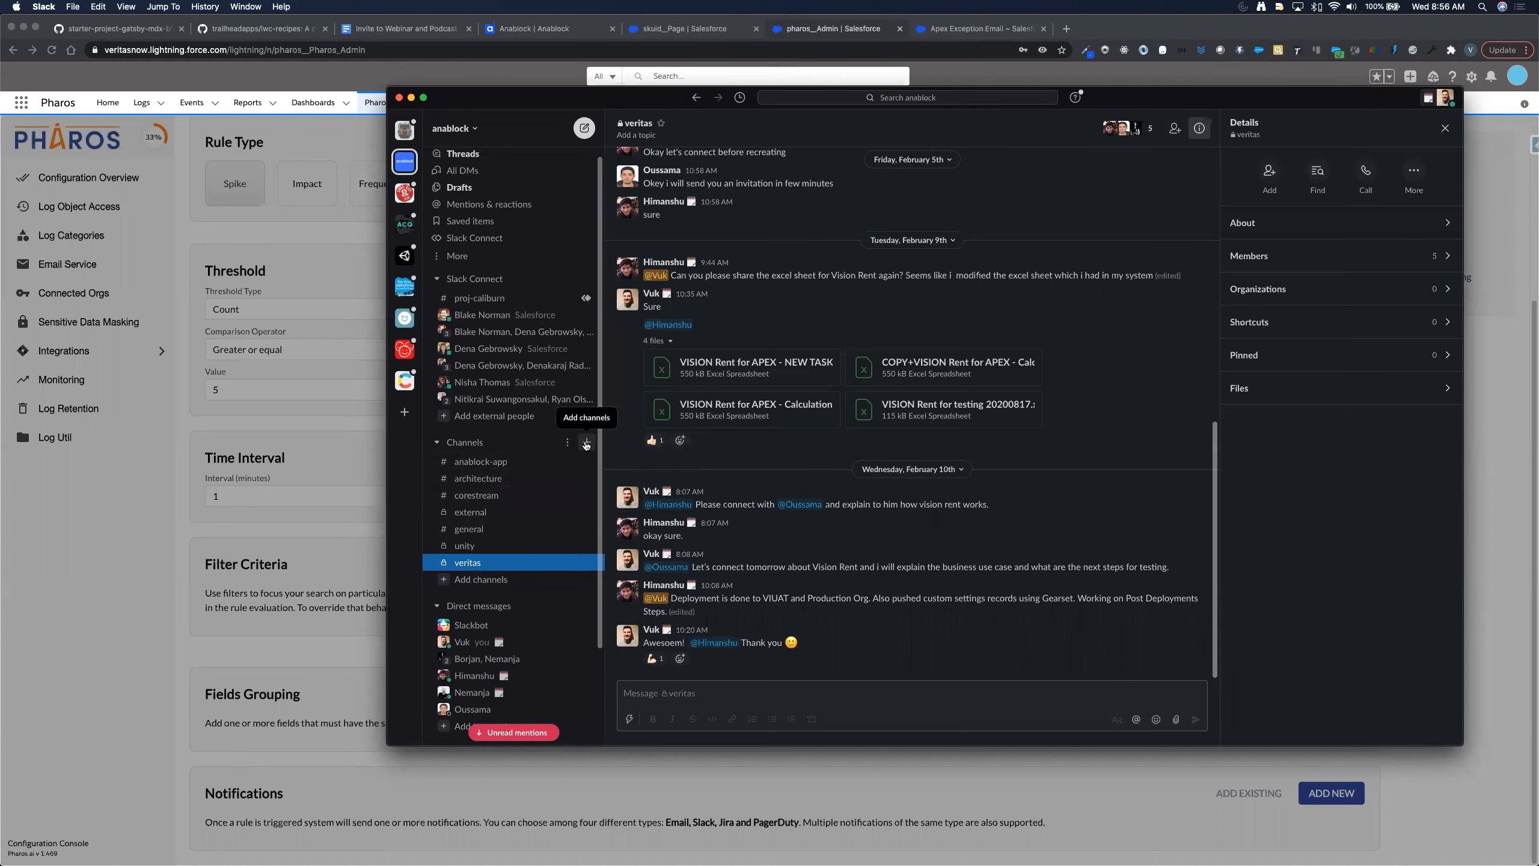
{"action": "left_click", "coordinate": [586, 443]}
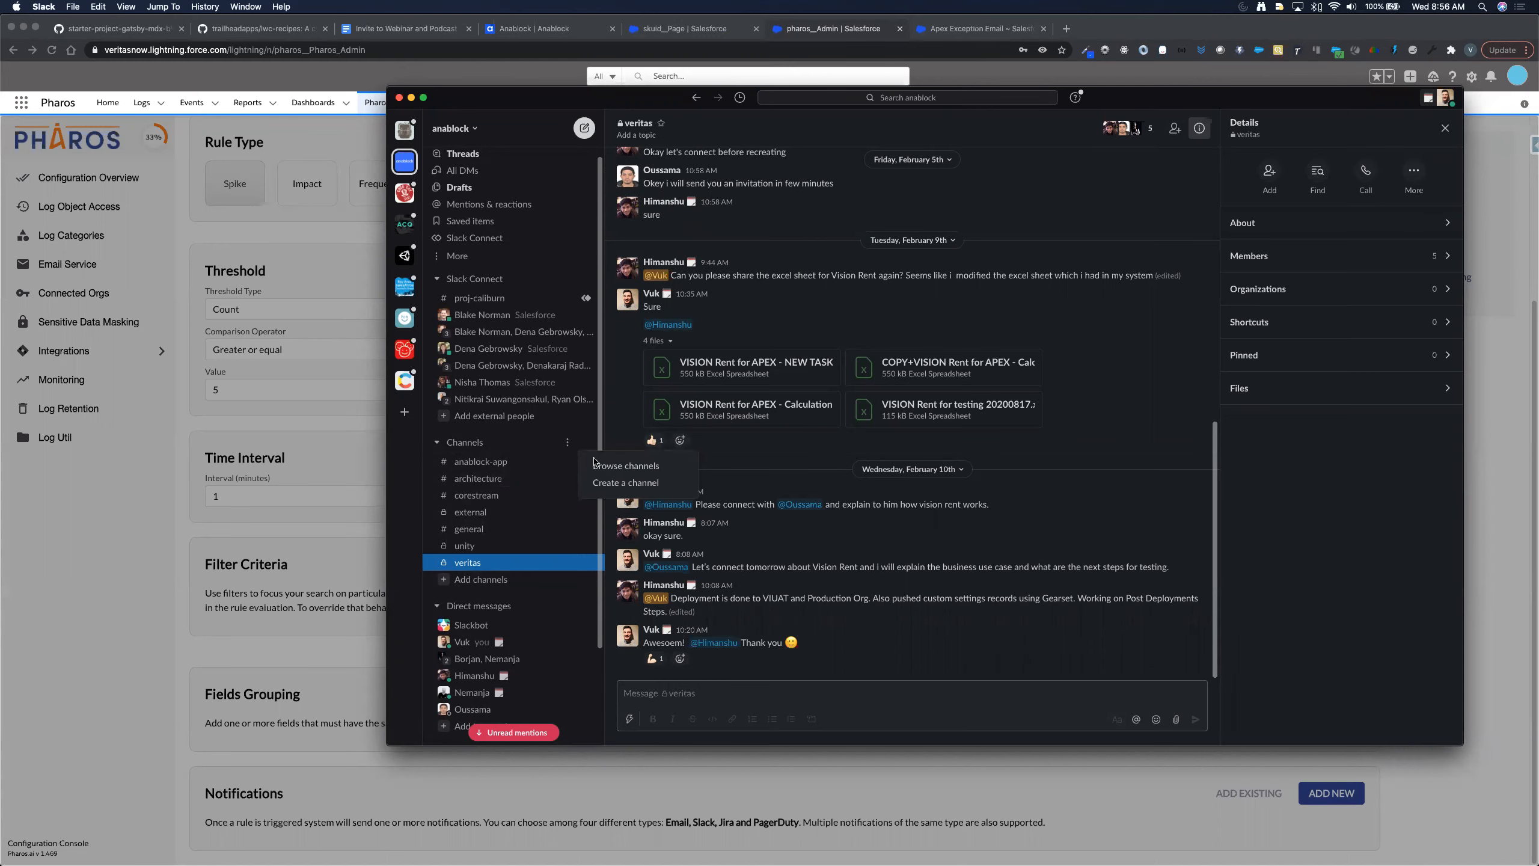
- Create a Slack channel named veritas-pharos, skipping the step of adding people
{"action": "left_click", "coordinate": [601, 487]}
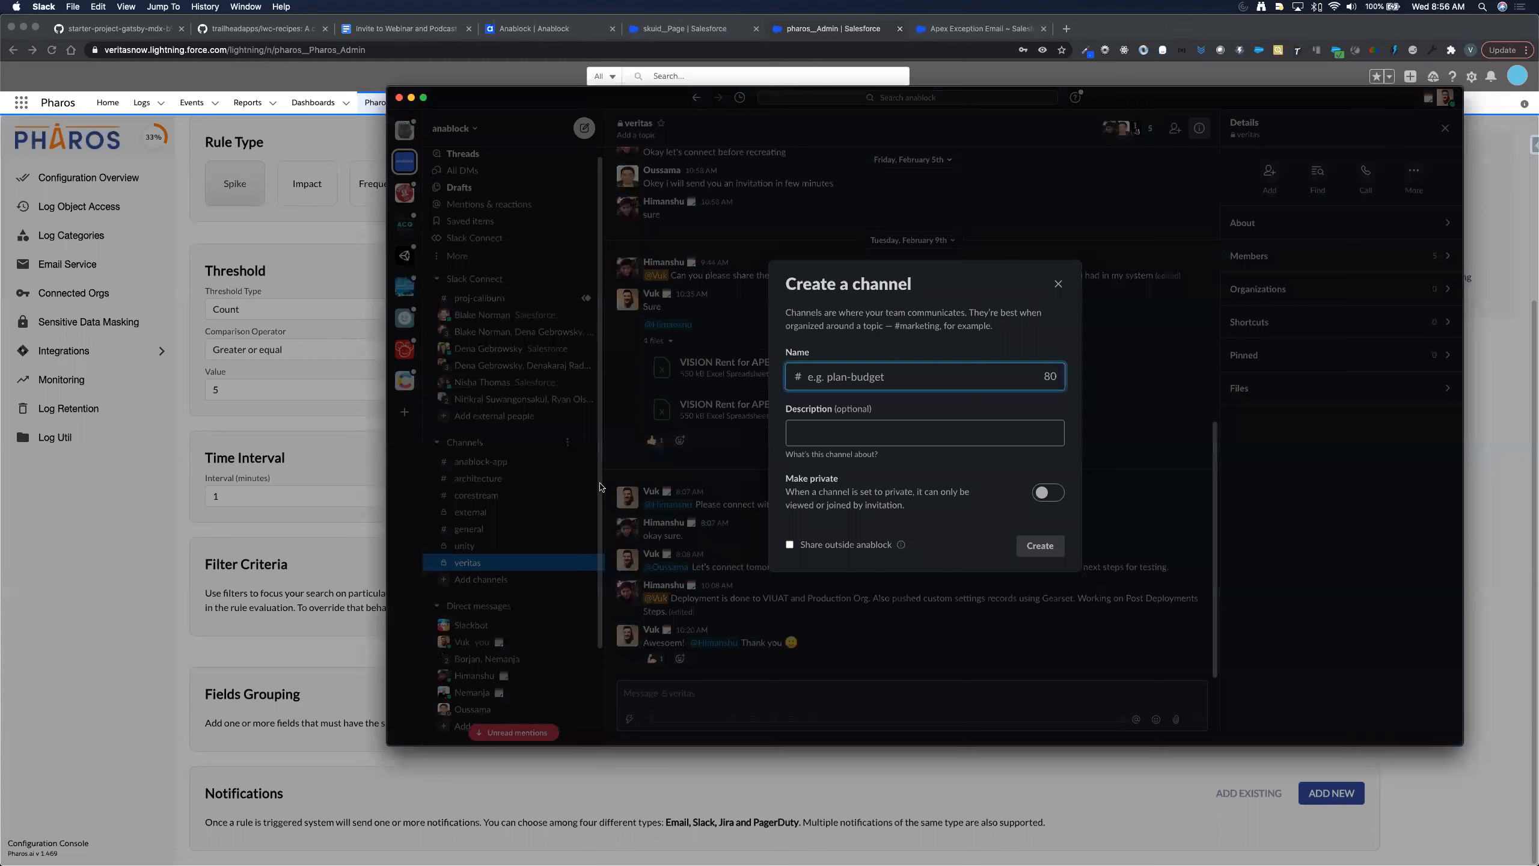
{"action": "type", "text": "ve"}
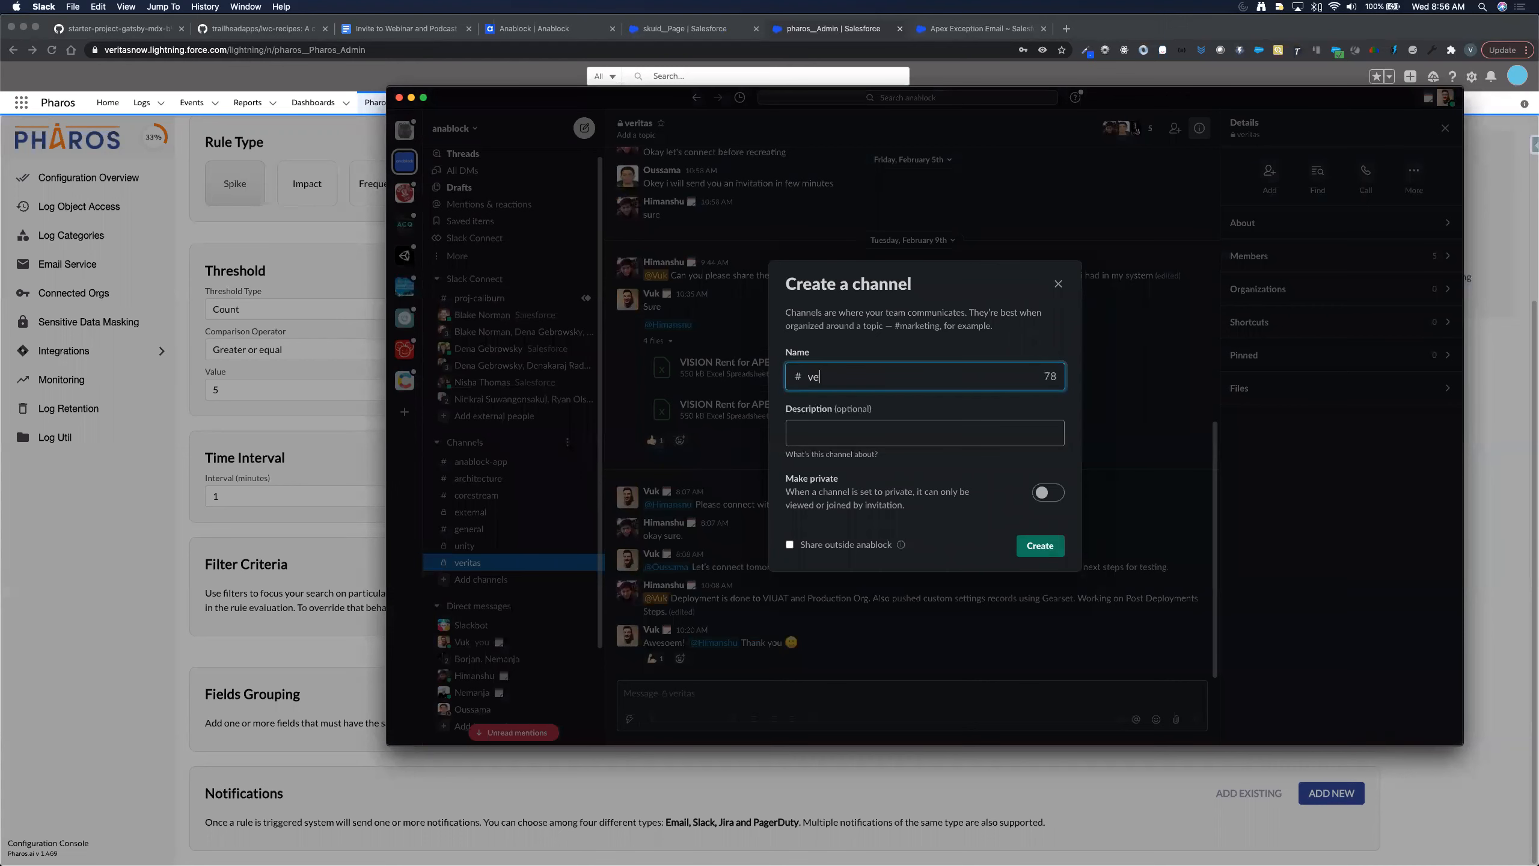
{"action": "type", "text": "ritas-pharos"}
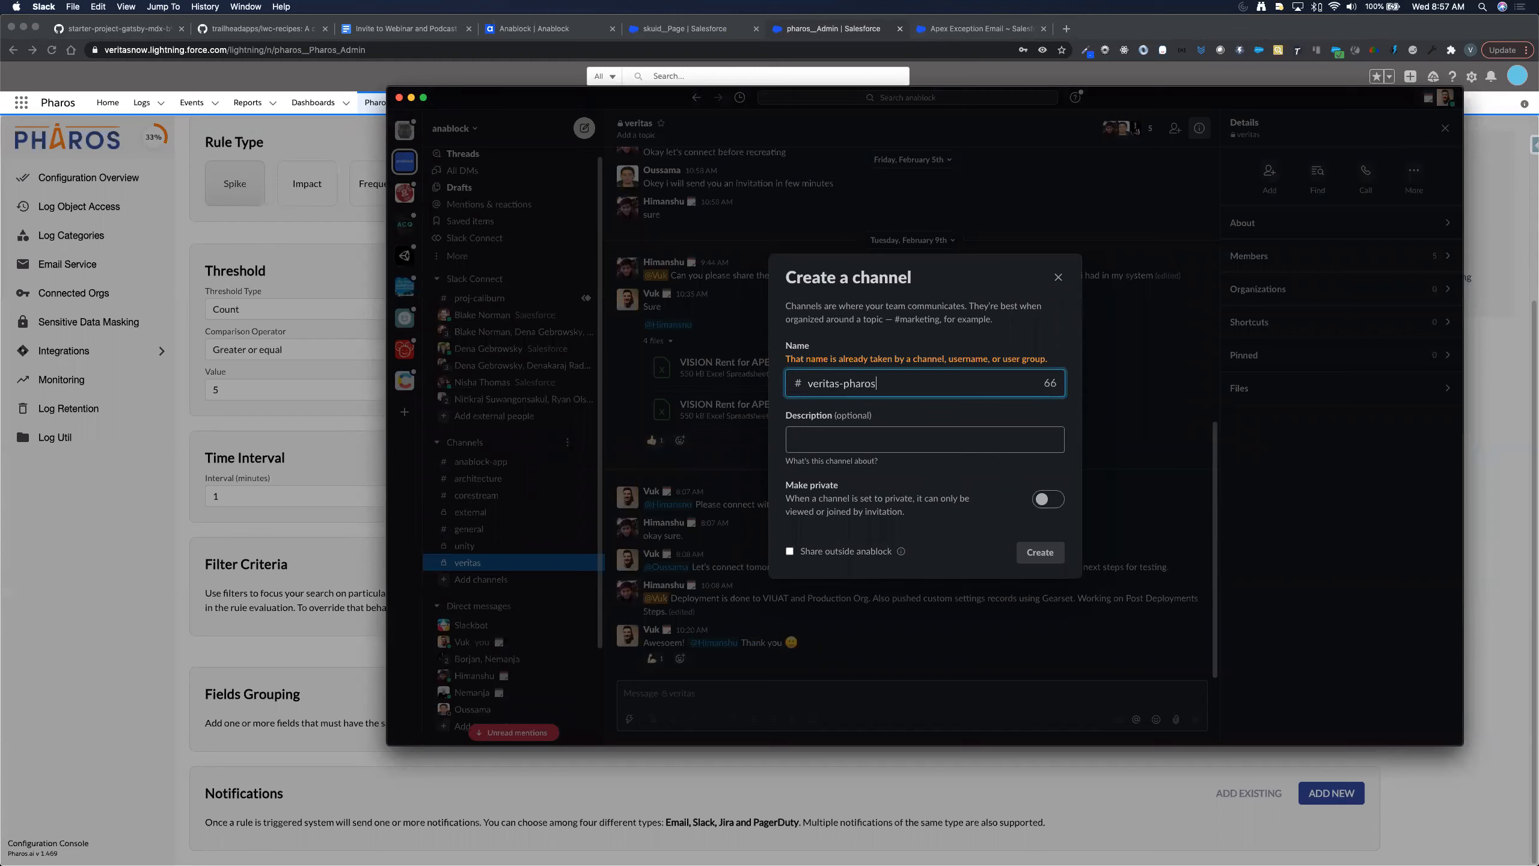
{"action": "key", "text": "Tab"}
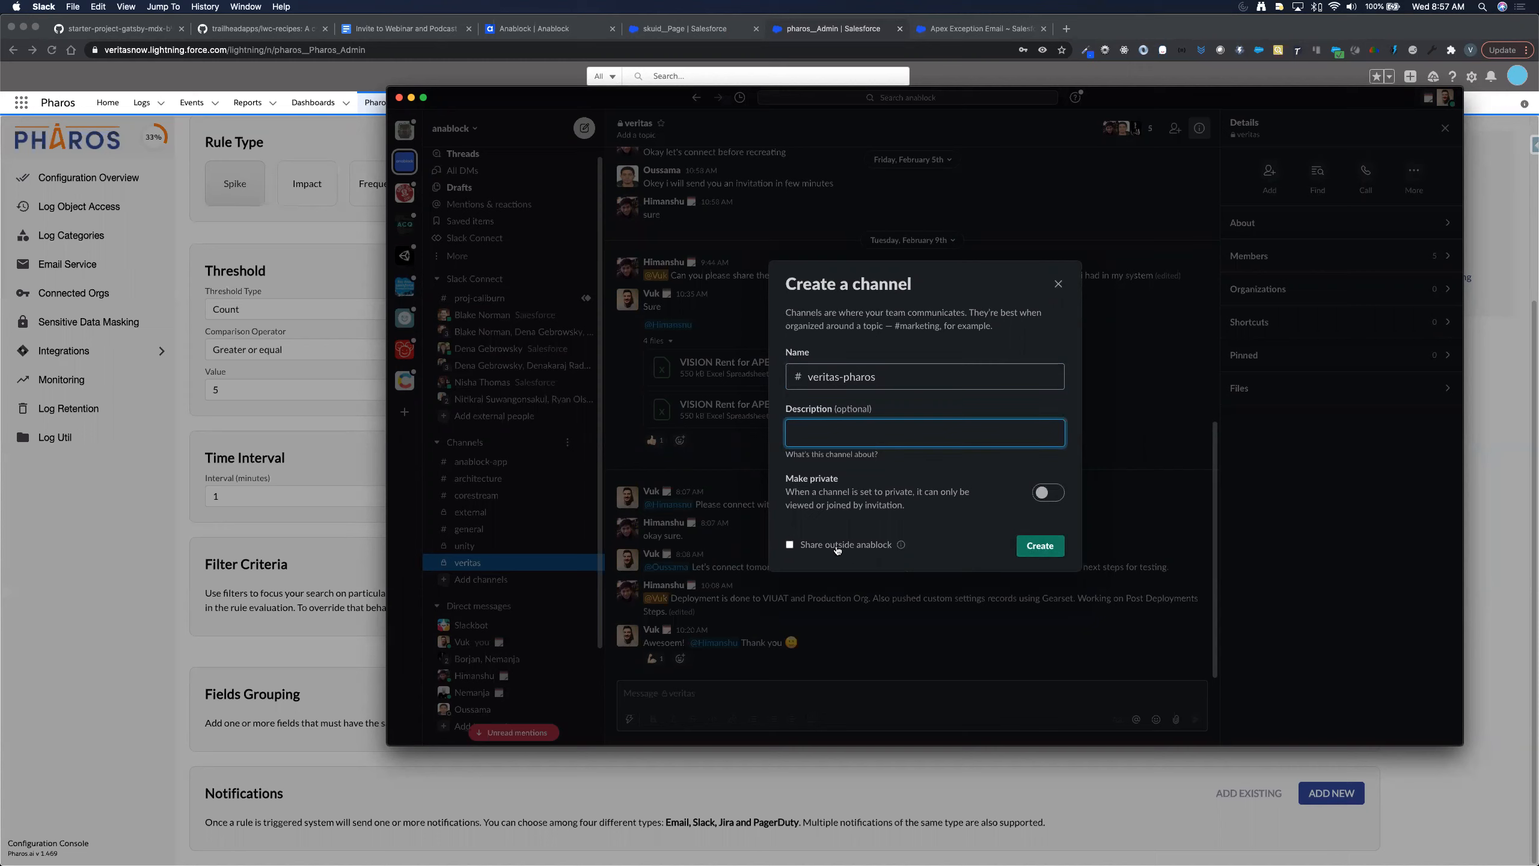
{"action": "left_click", "coordinate": [1032, 547]}
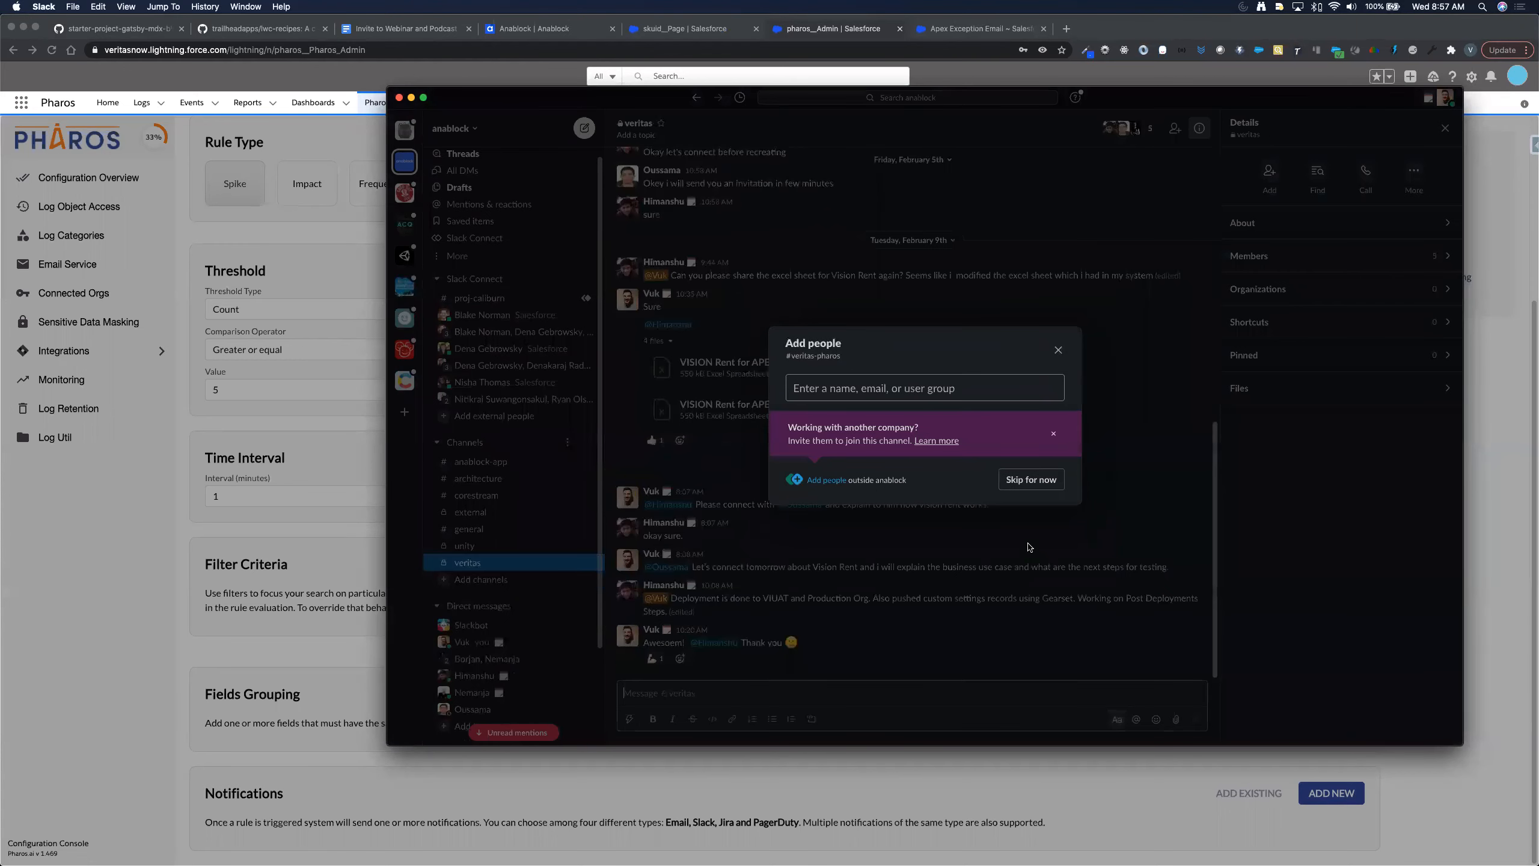
{"action": "left_click", "coordinate": [1031, 479]}
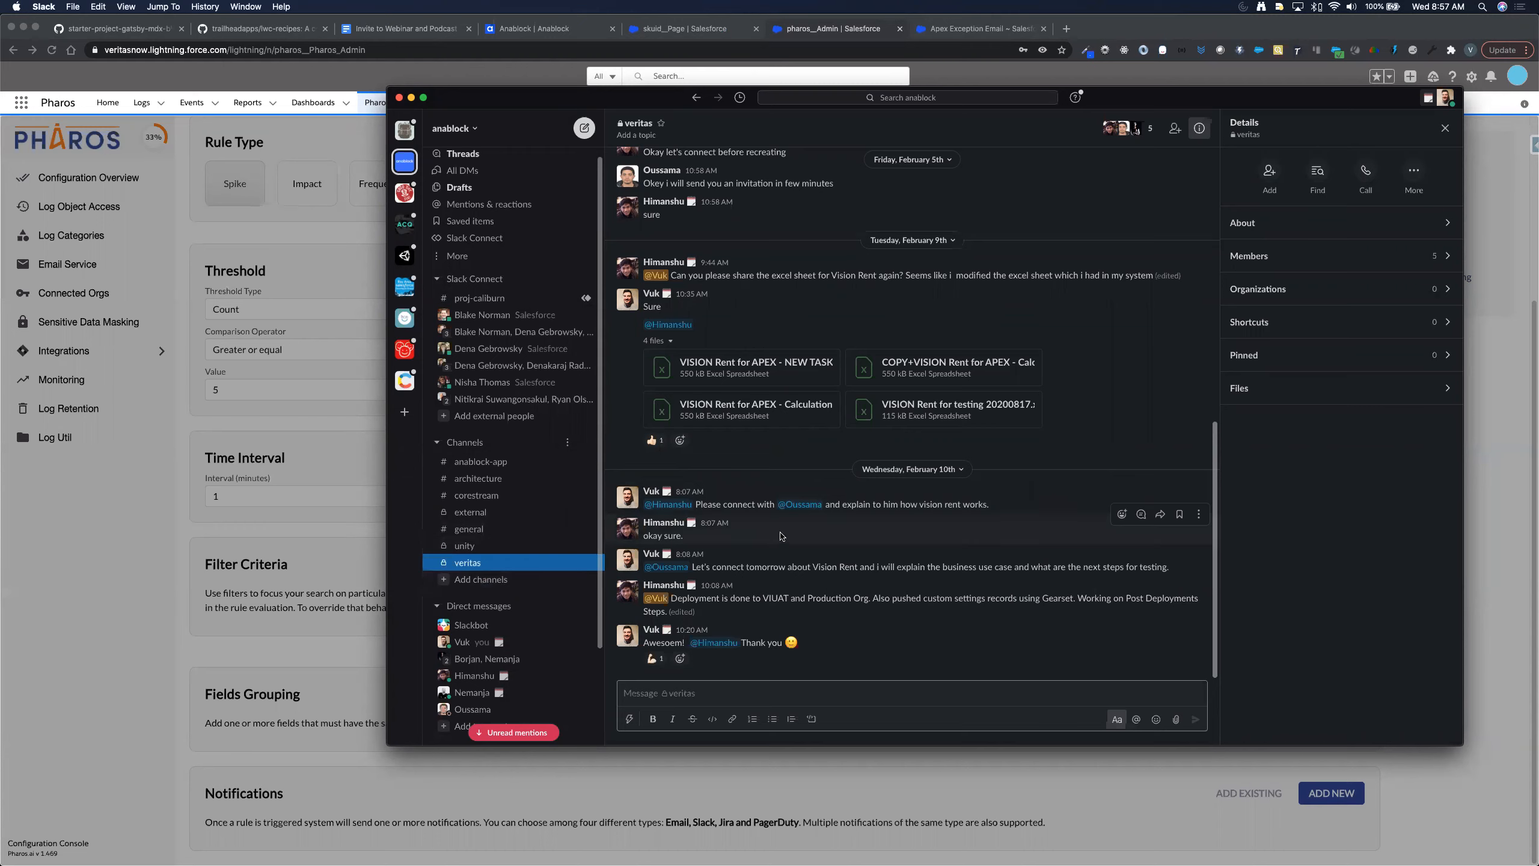
{"action": "key", "text": "super+Tab"}
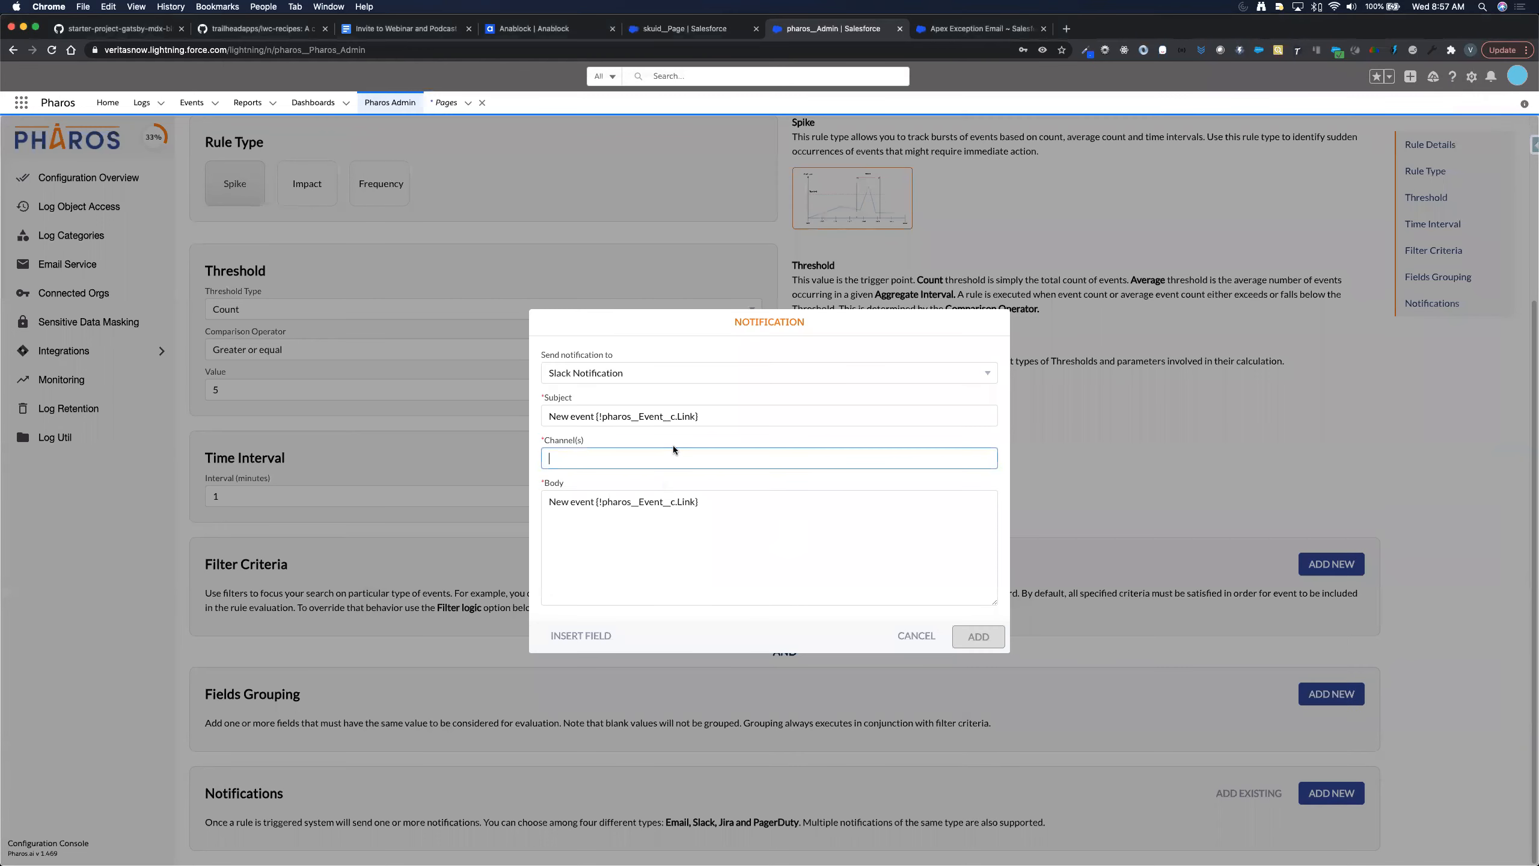
- Set the channel to #veritas-pharos and the subject to 'More than 5 errors in 1 minute in Veritas production'
{"action": "type", "text": "#verit"}
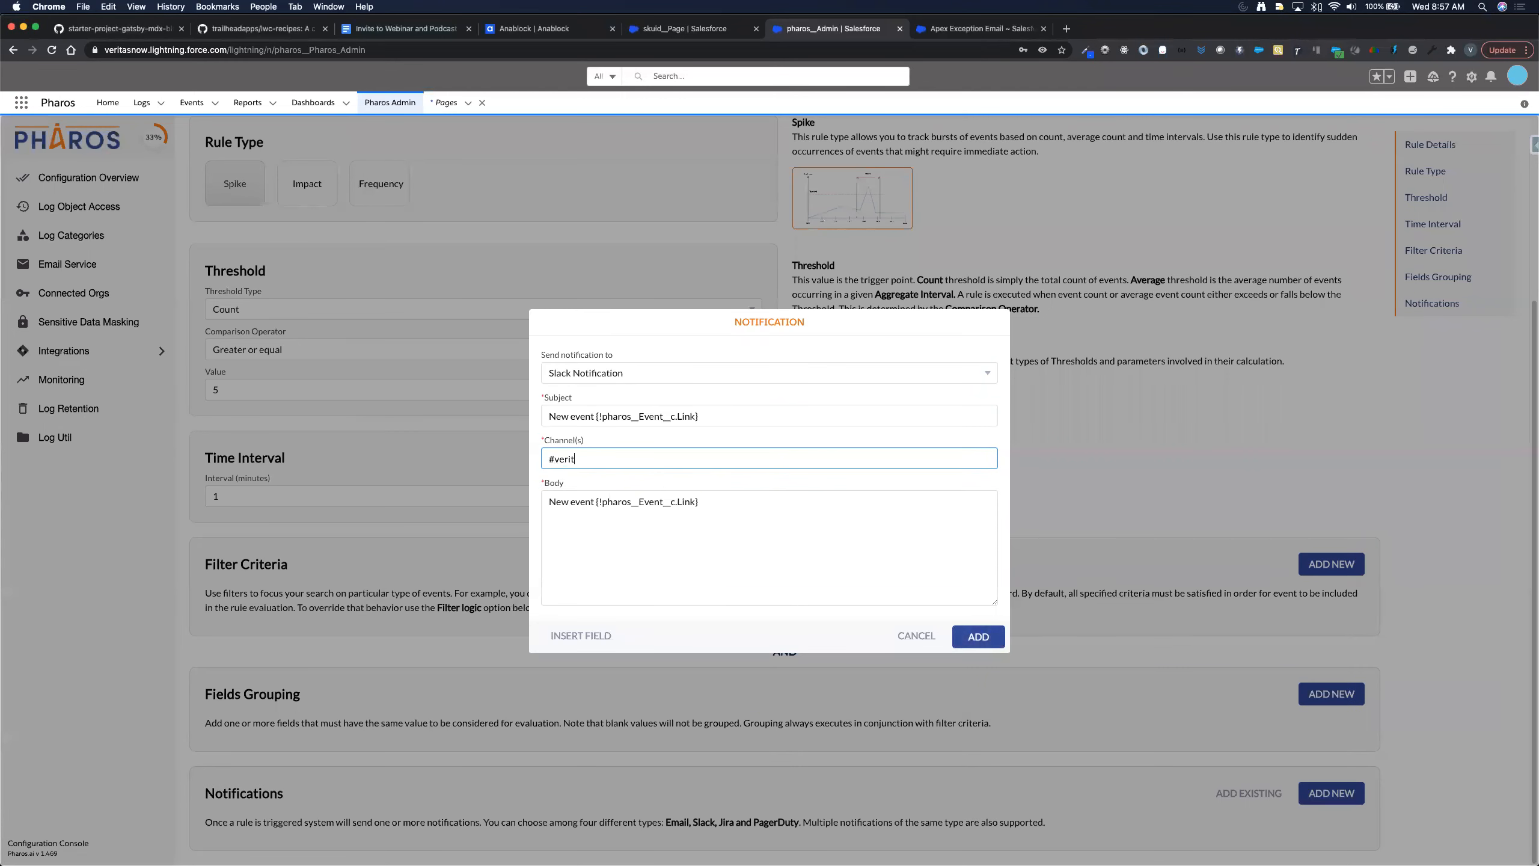
{"action": "type", "text": "as-pharos"}
{"action": "left_click", "coordinate": [755, 507]}
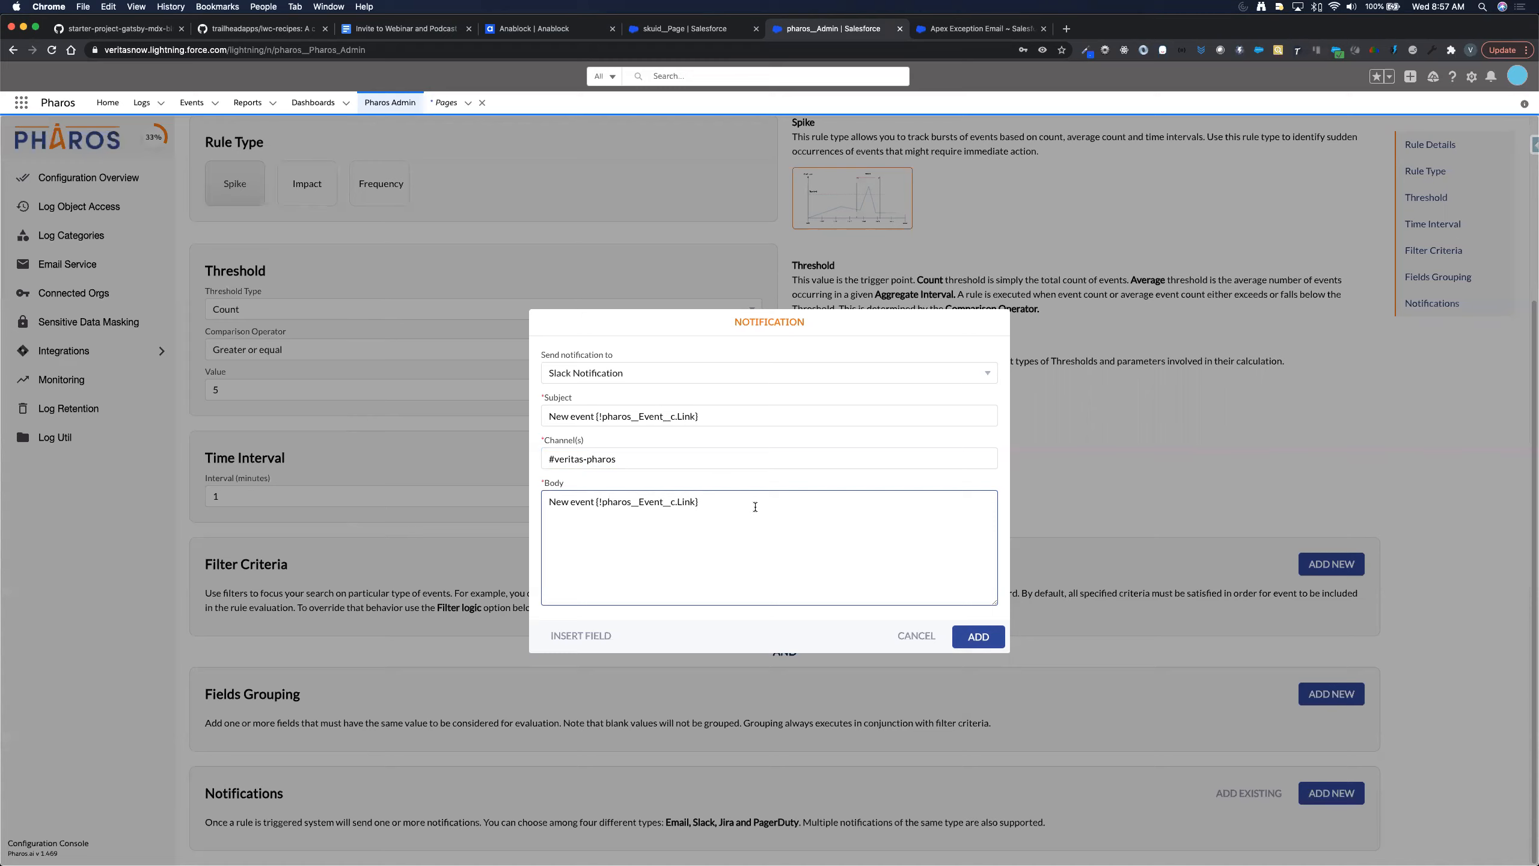
{"action": "left_click", "coordinate": [766, 412]}
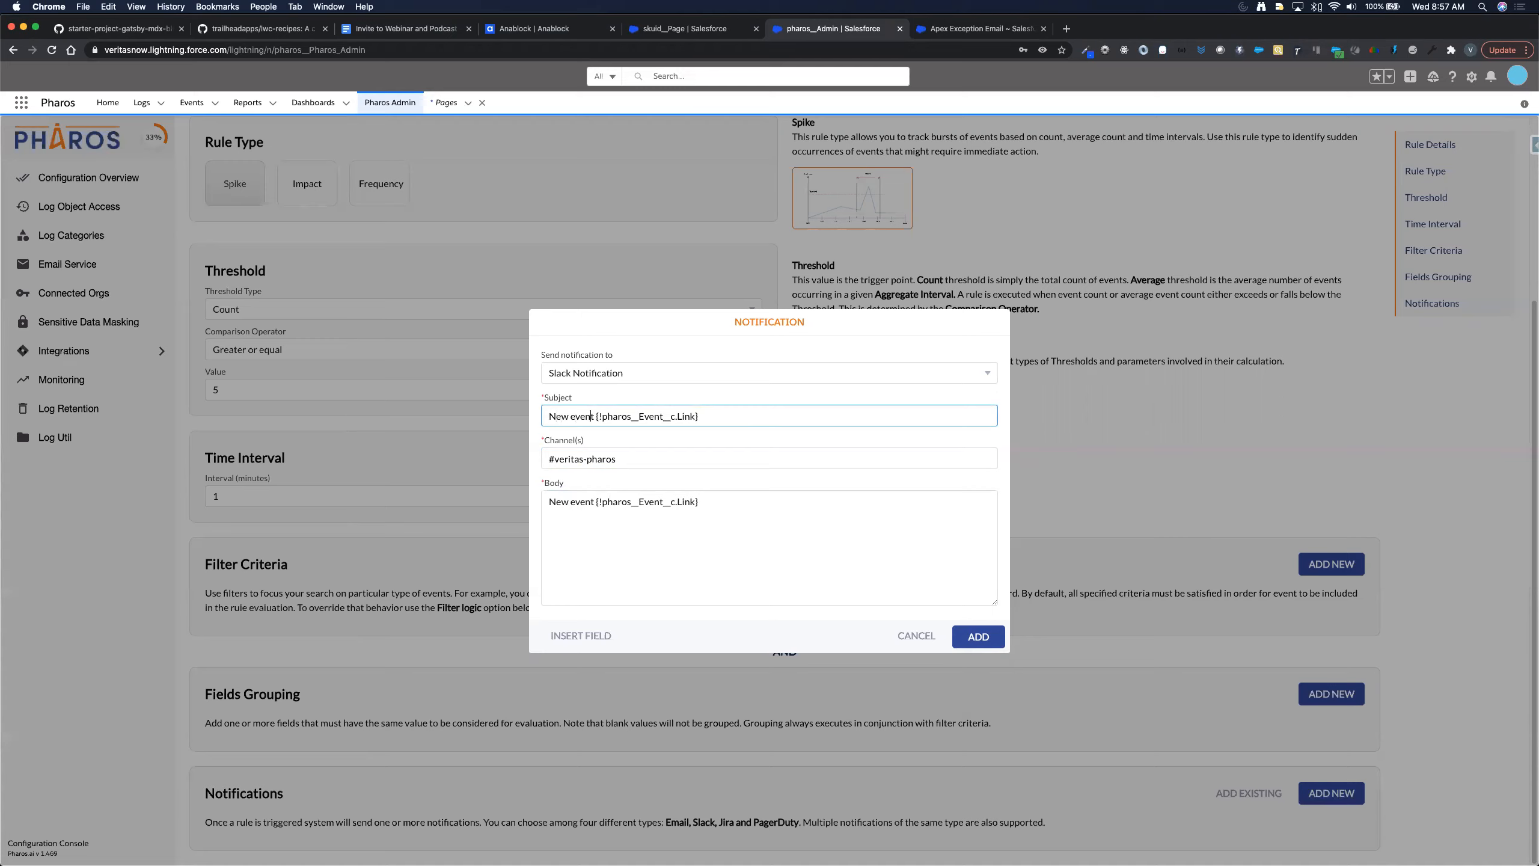
{"action": "key", "text": "super+BackSpace"}
{"action": "type", "text": "More "}
{"action": "type", "text": "th"}
{"action": "type", "text": "an 5 e"}
{"action": "type", "text": "rrors i"}
{"action": "type", "text": "n 1 mi"}
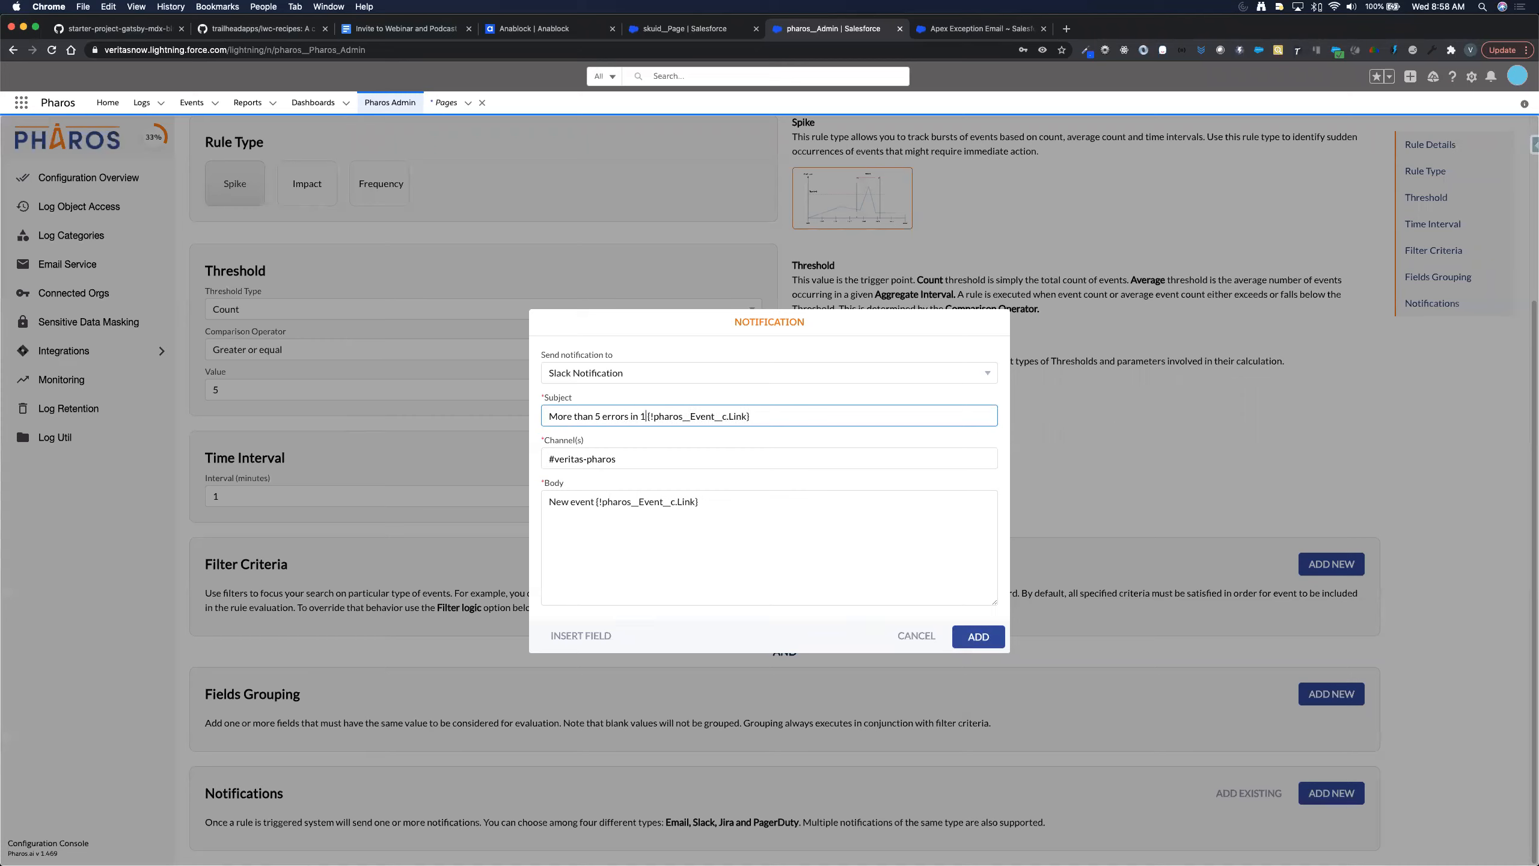
{"action": "type", "text": "nute in Veritas produ"}
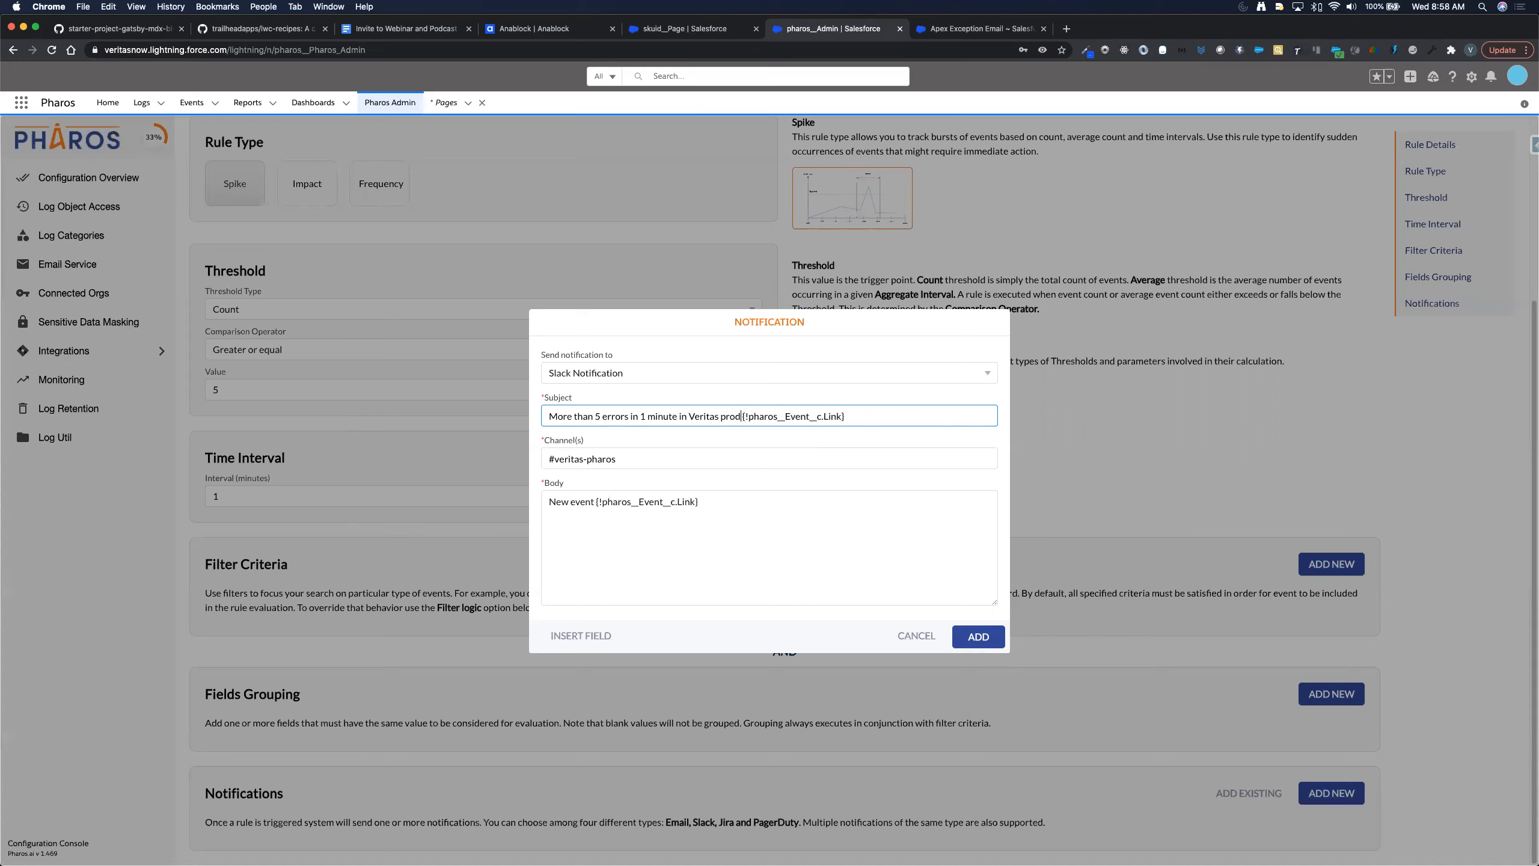
{"action": "type", "text": "ction"}
{"action": "key", "text": "shift+Right"}
{"action": "key", "text": "shift+Right"}
{"action": "key", "text": "shift+Right"}
{"action": "key", "text": "shift+Right"}
{"action": "key", "text": "shift+Right"}
{"action": "key", "text": "shift+Right"}
{"action": "key", "text": "shift+Right"}
{"action": "key", "text": "shift+Right"}
{"action": "key", "text": "shift+Right"}
{"action": "key", "text": "shift+Right"}
{"action": "key", "text": "shift+Right"}
{"action": "key", "text": "shift+Right"}
{"action": "key", "text": "shift+Right"}
{"action": "key", "text": "shift+Right"}
{"action": "key", "text": "shift+Right"}
{"action": "key", "text": "shift+Right"}
{"action": "key", "text": "shift+Right"}
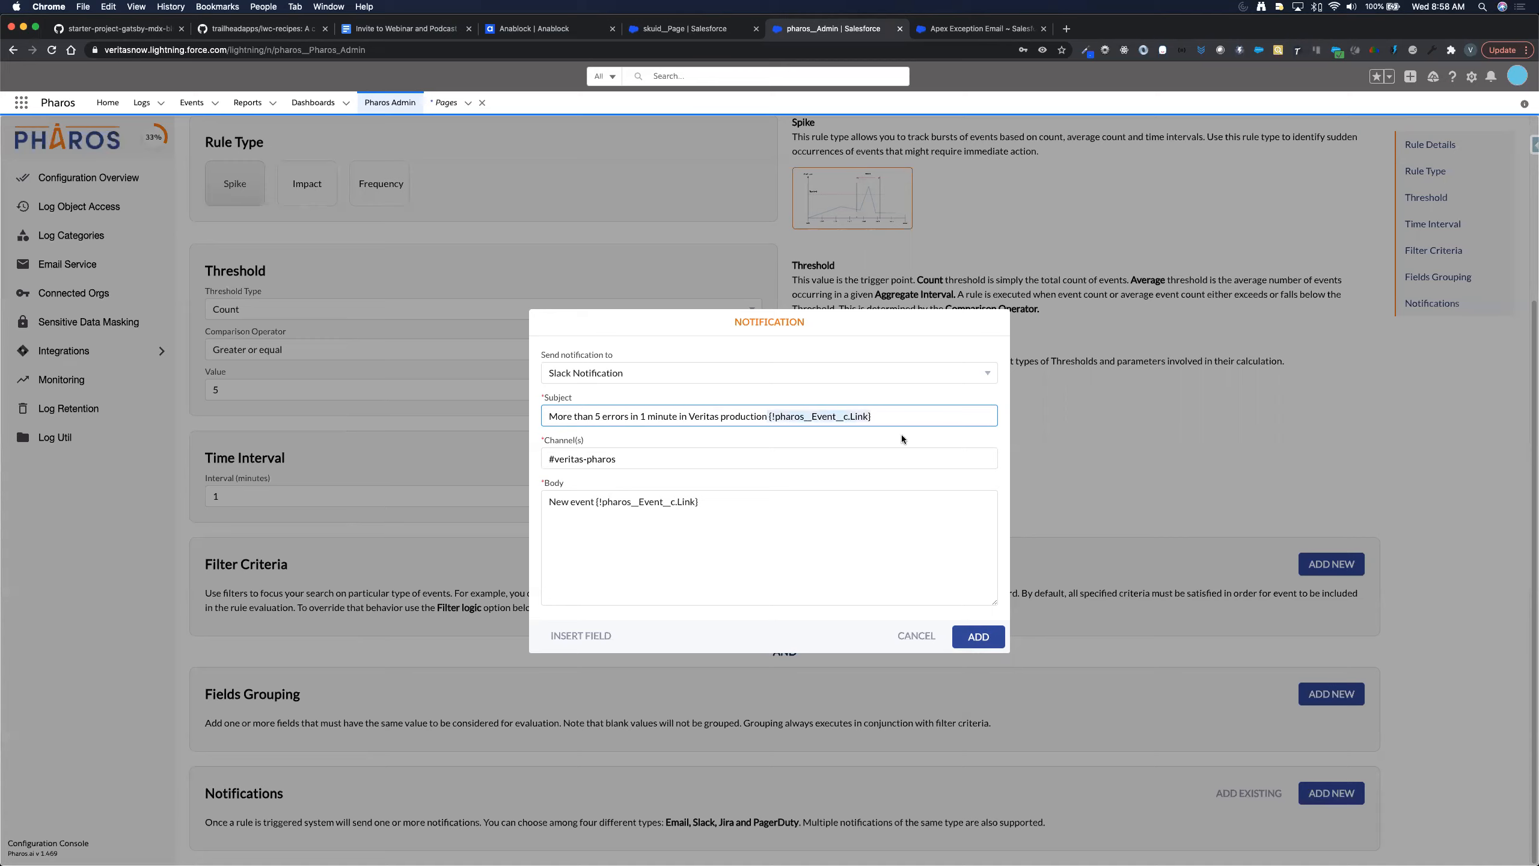
{"action": "key", "text": "BackSpace"}
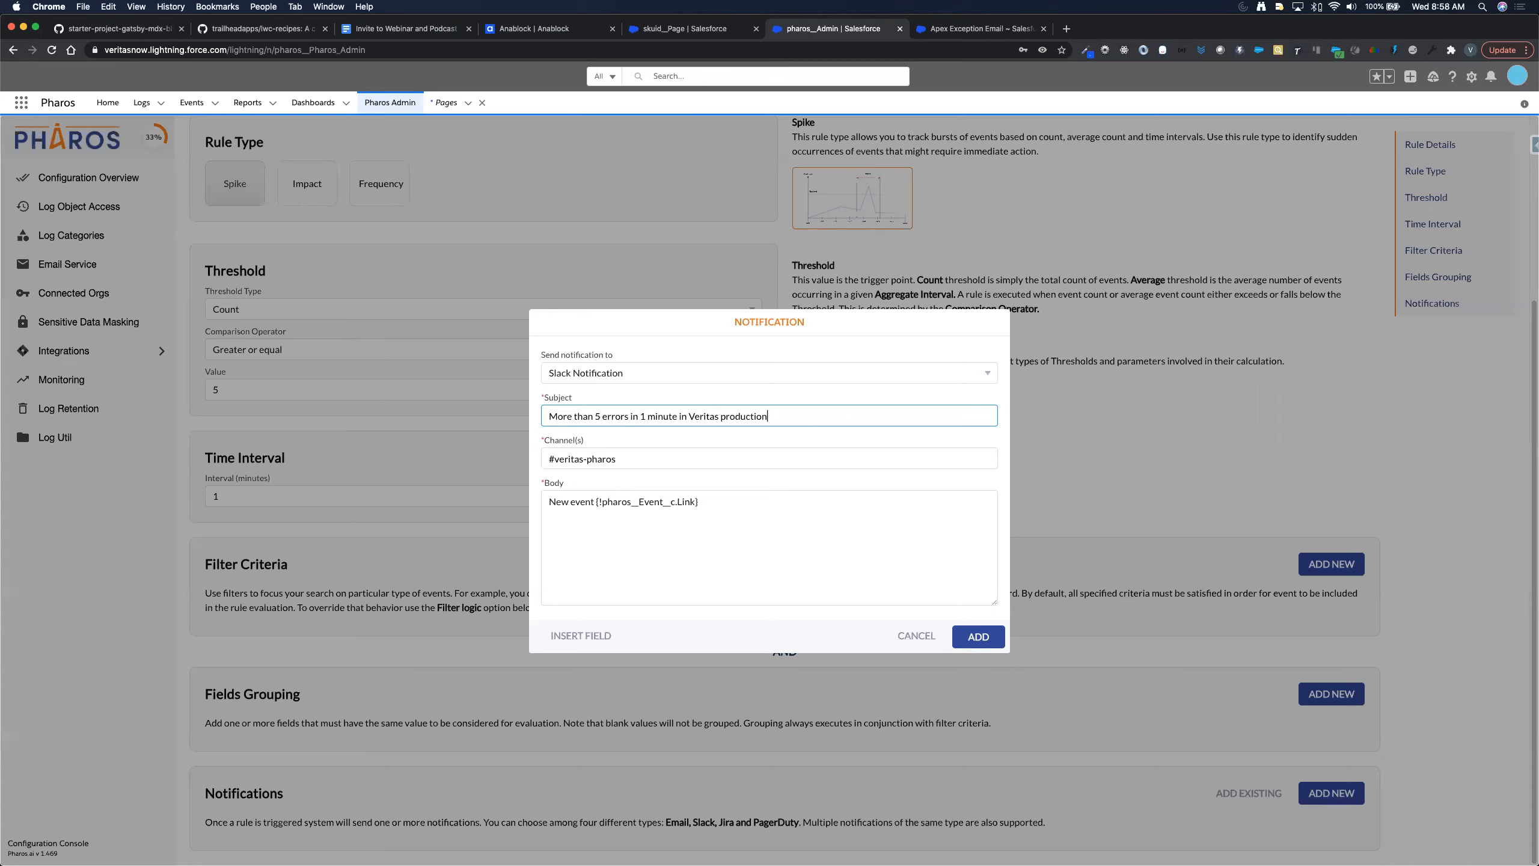
{"action": "left_click", "coordinate": [819, 564]}
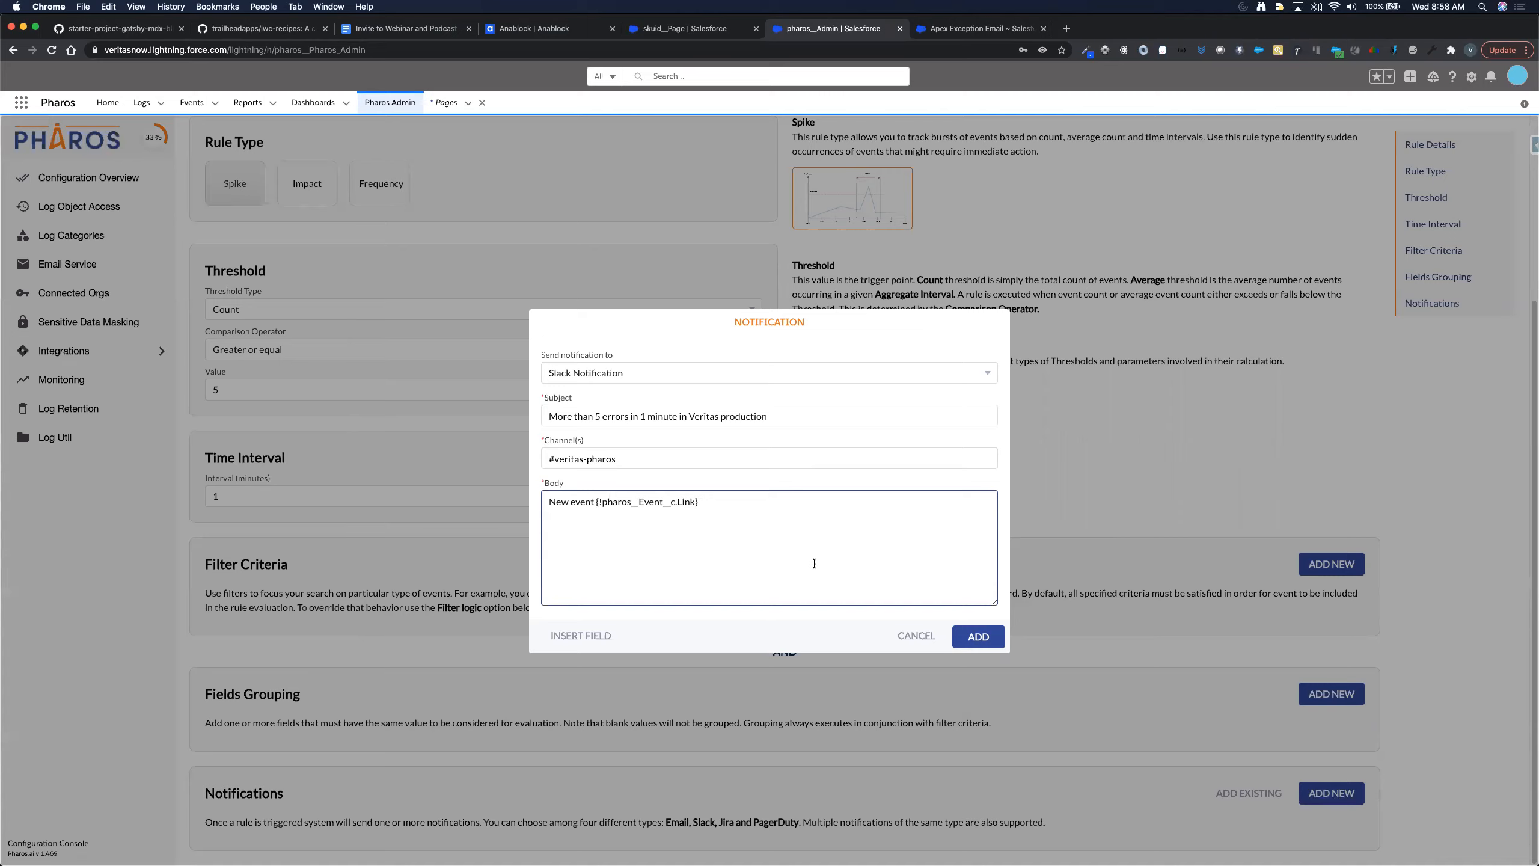
- Insert the Event Details merge field into the Slack notification body
{"action": "left_click", "coordinate": [604, 634]}
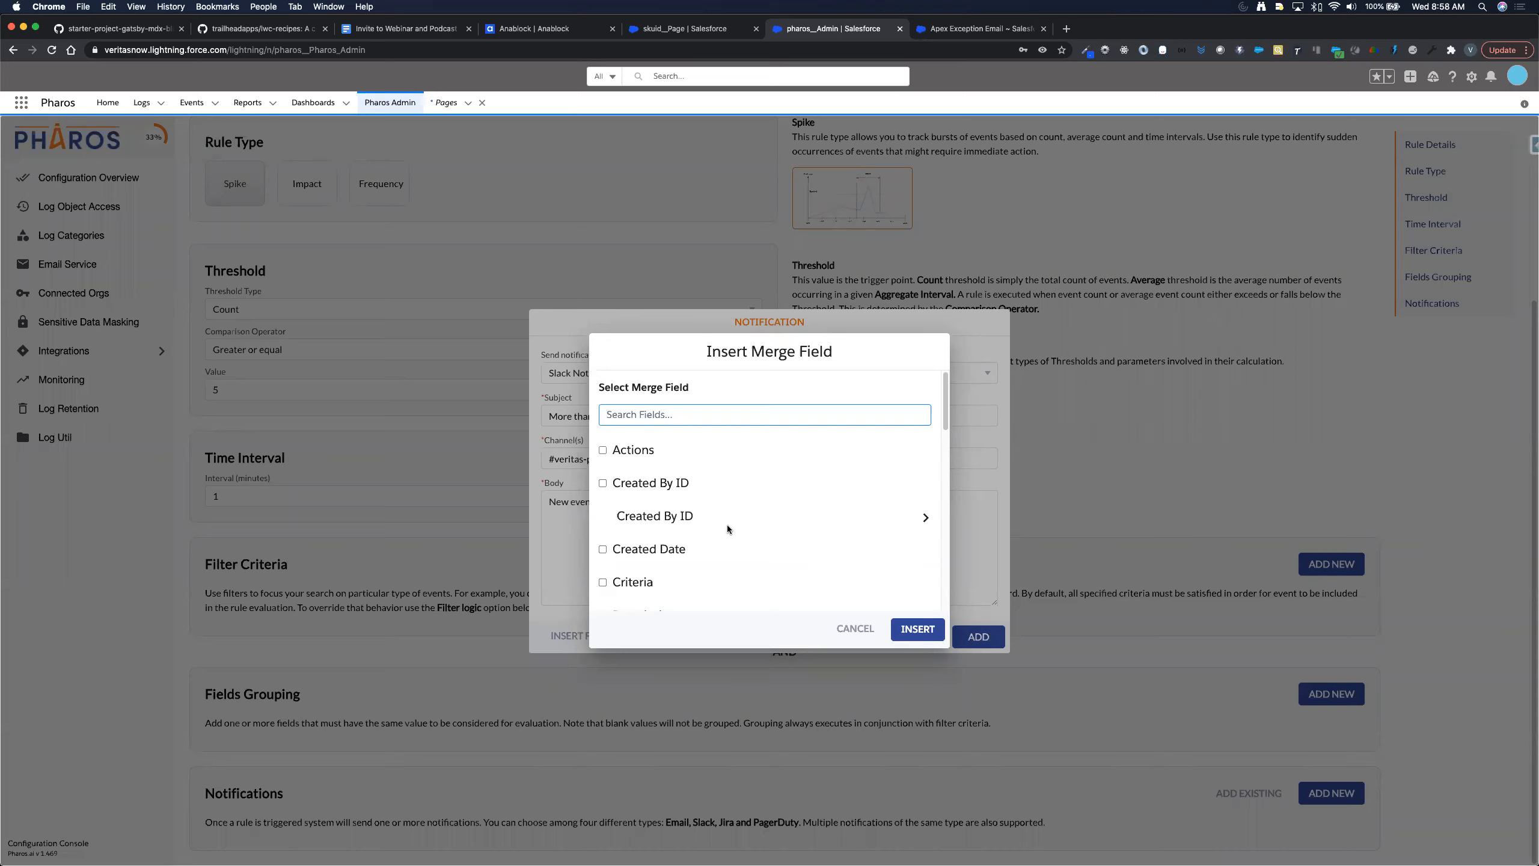
{"action": "type", "text": "event"}
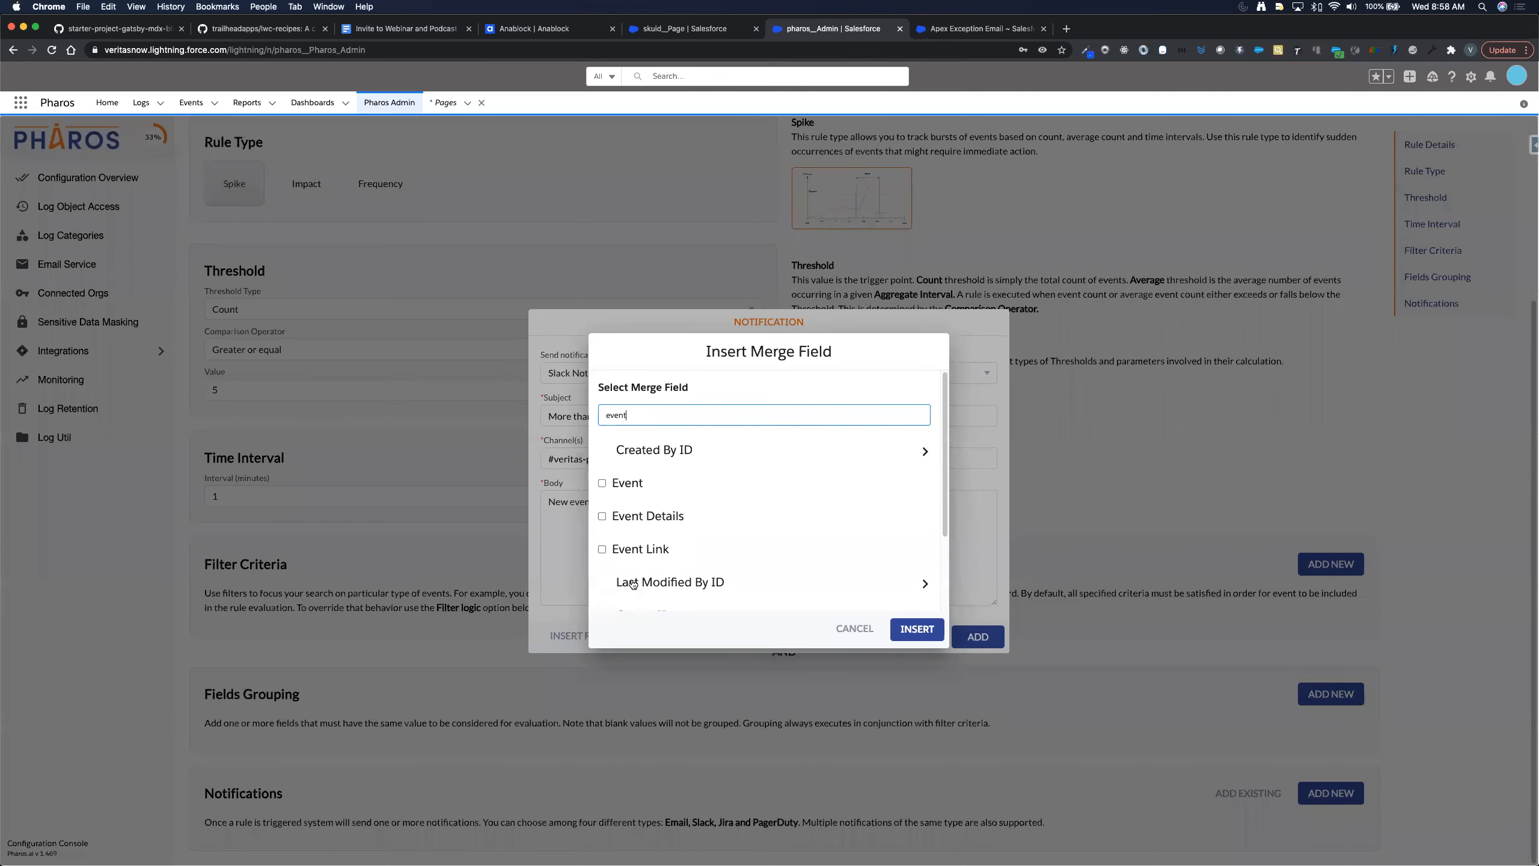
{"action": "left_click", "coordinate": [603, 516]}
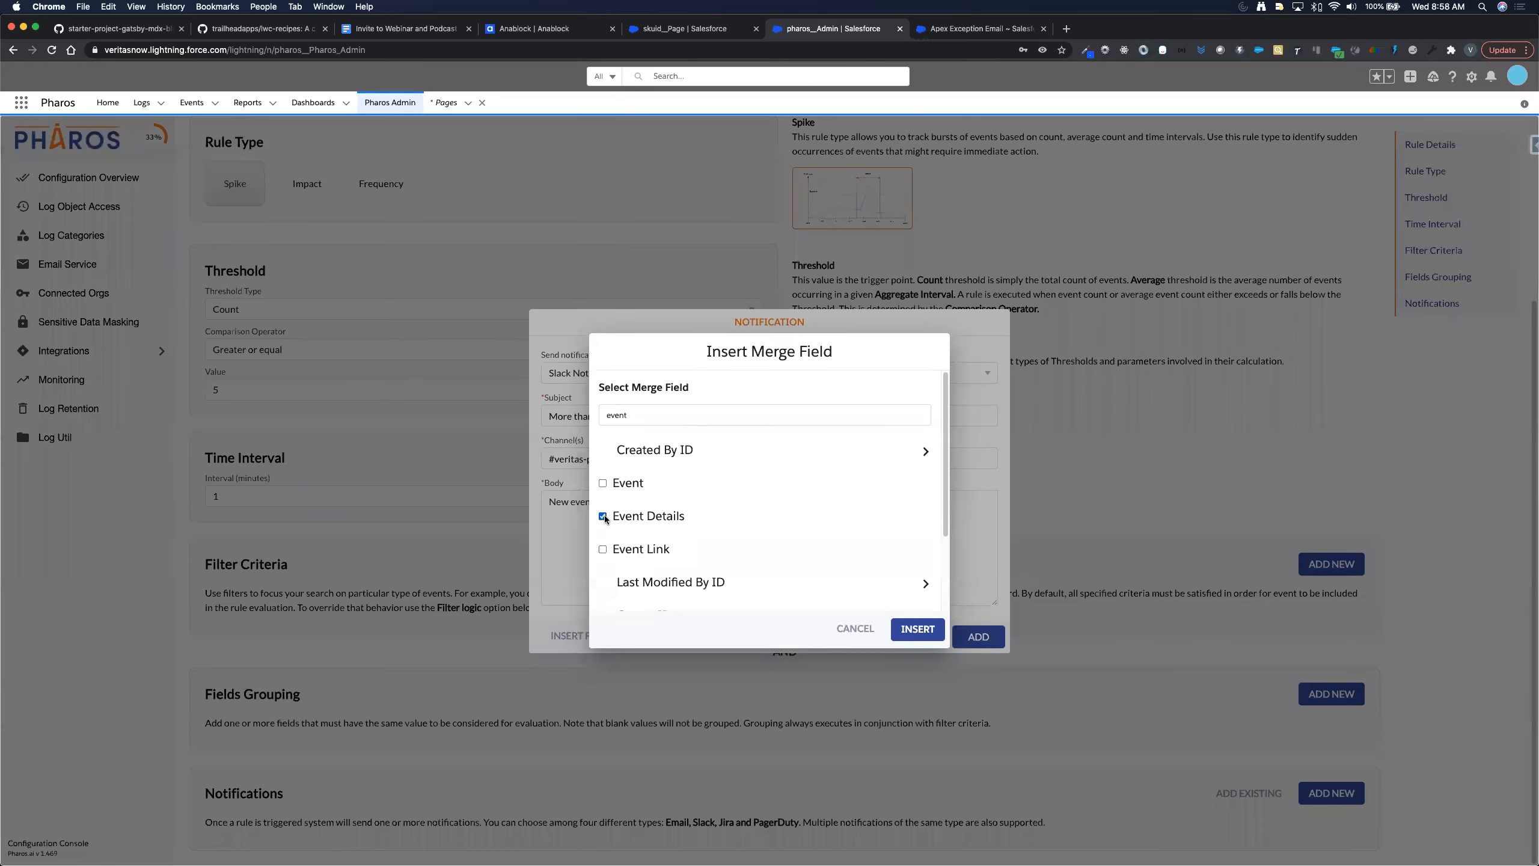
{"action": "left_click", "coordinate": [909, 625]}
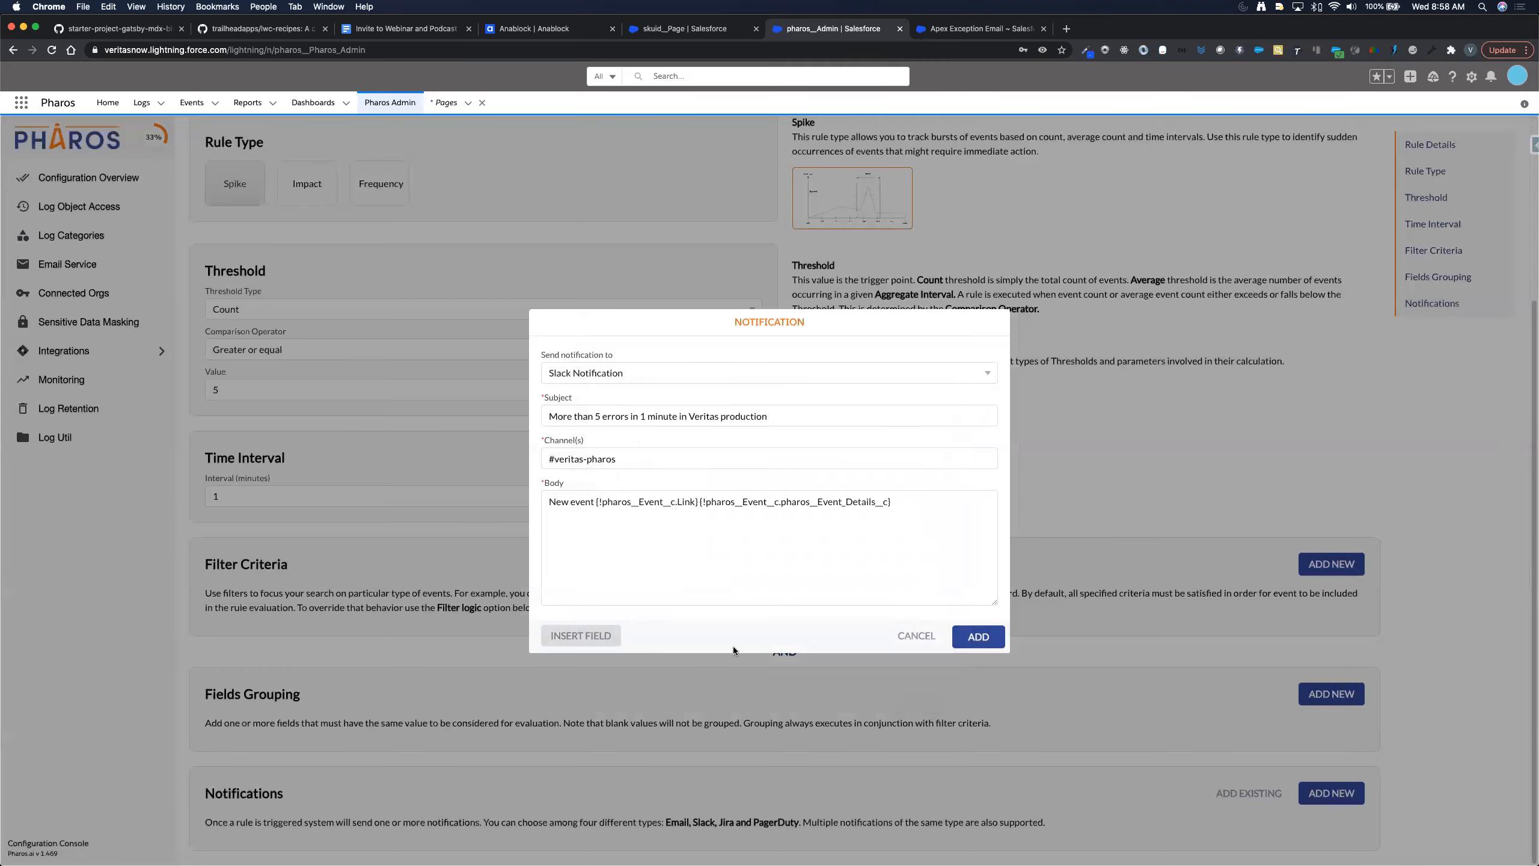
- Add the Number of Records merge field at the end of the body
{"action": "left_click", "coordinate": [587, 634]}
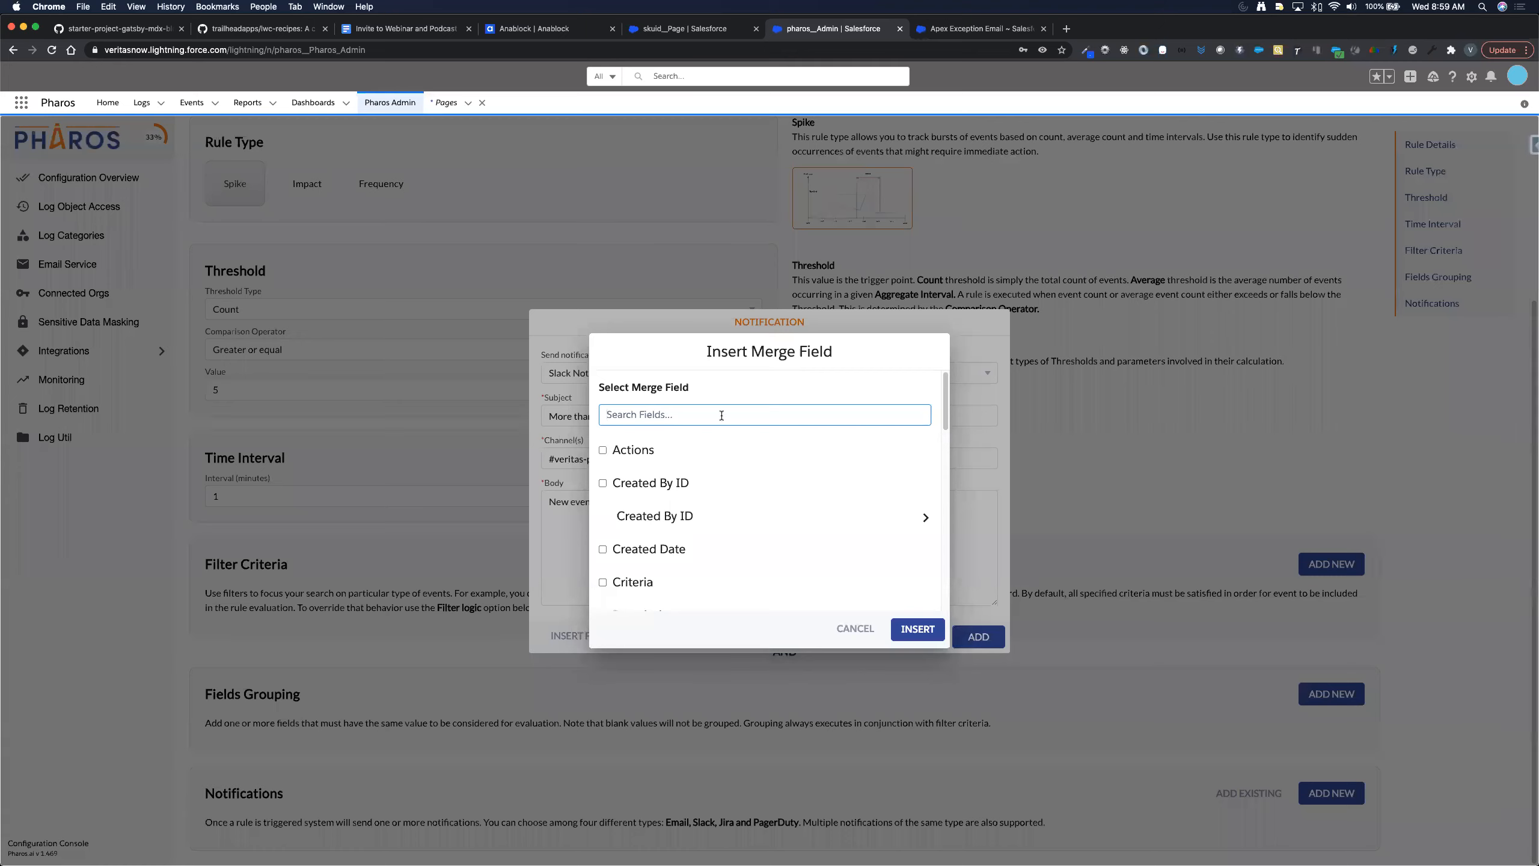
{"action": "type", "text": "reco"}
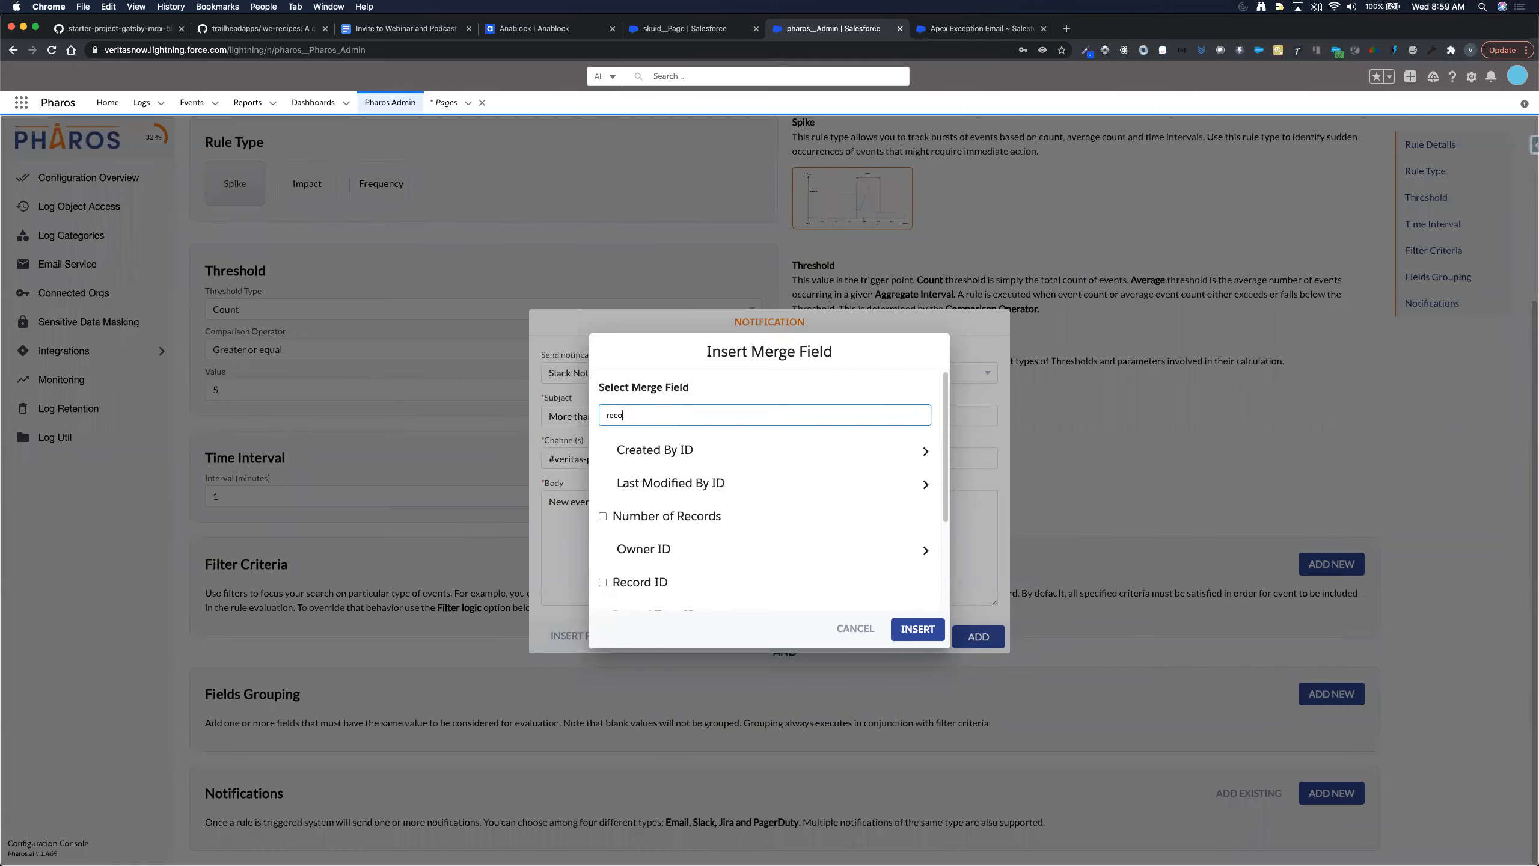
{"action": "type", "text": "rd"}
{"action": "left_click", "coordinate": [603, 516]}
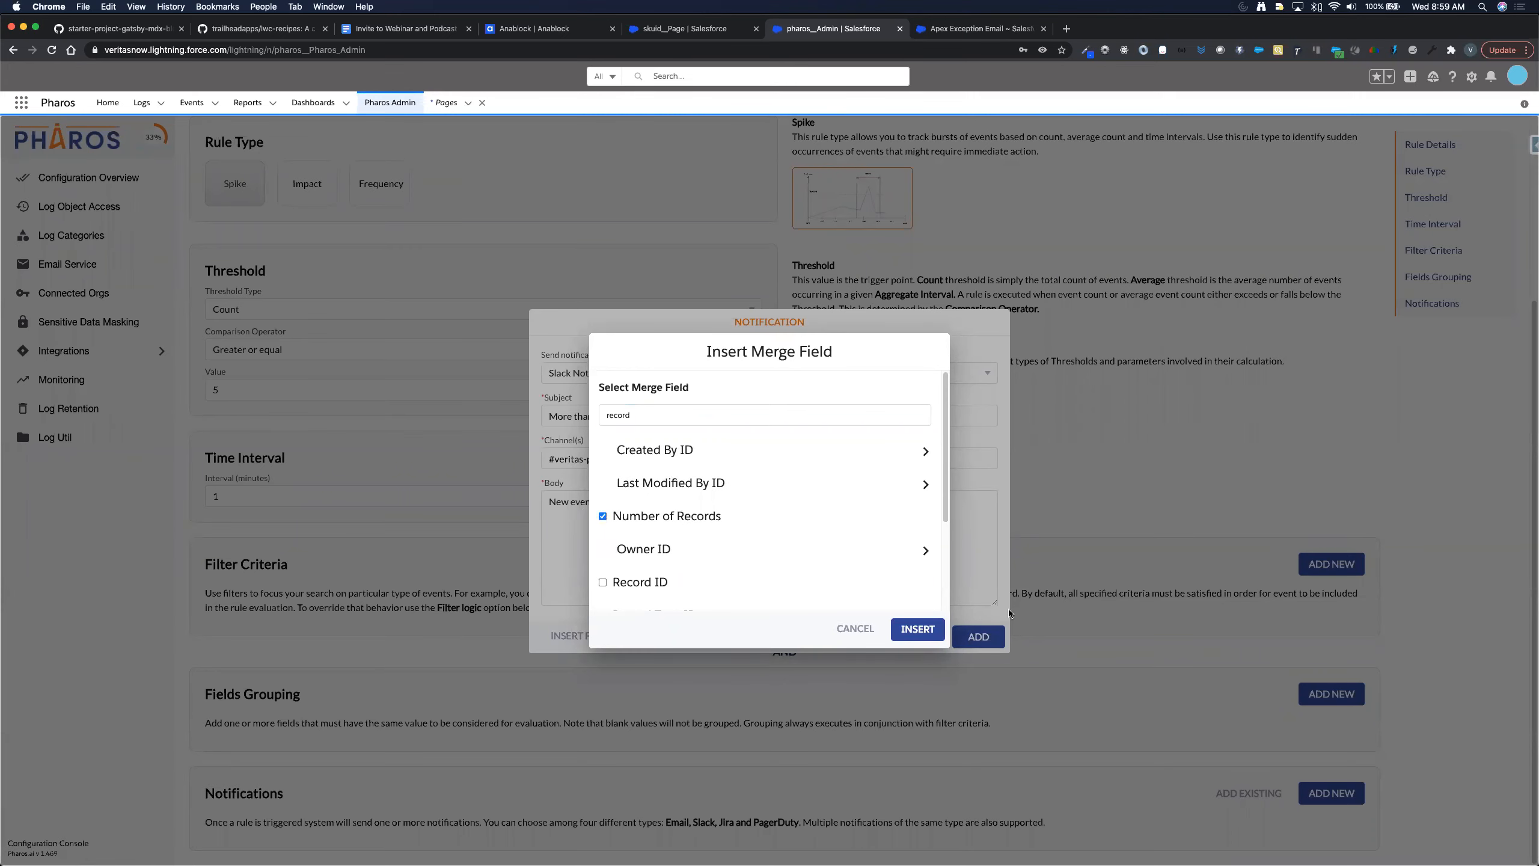
{"action": "left_click", "coordinate": [917, 634]}
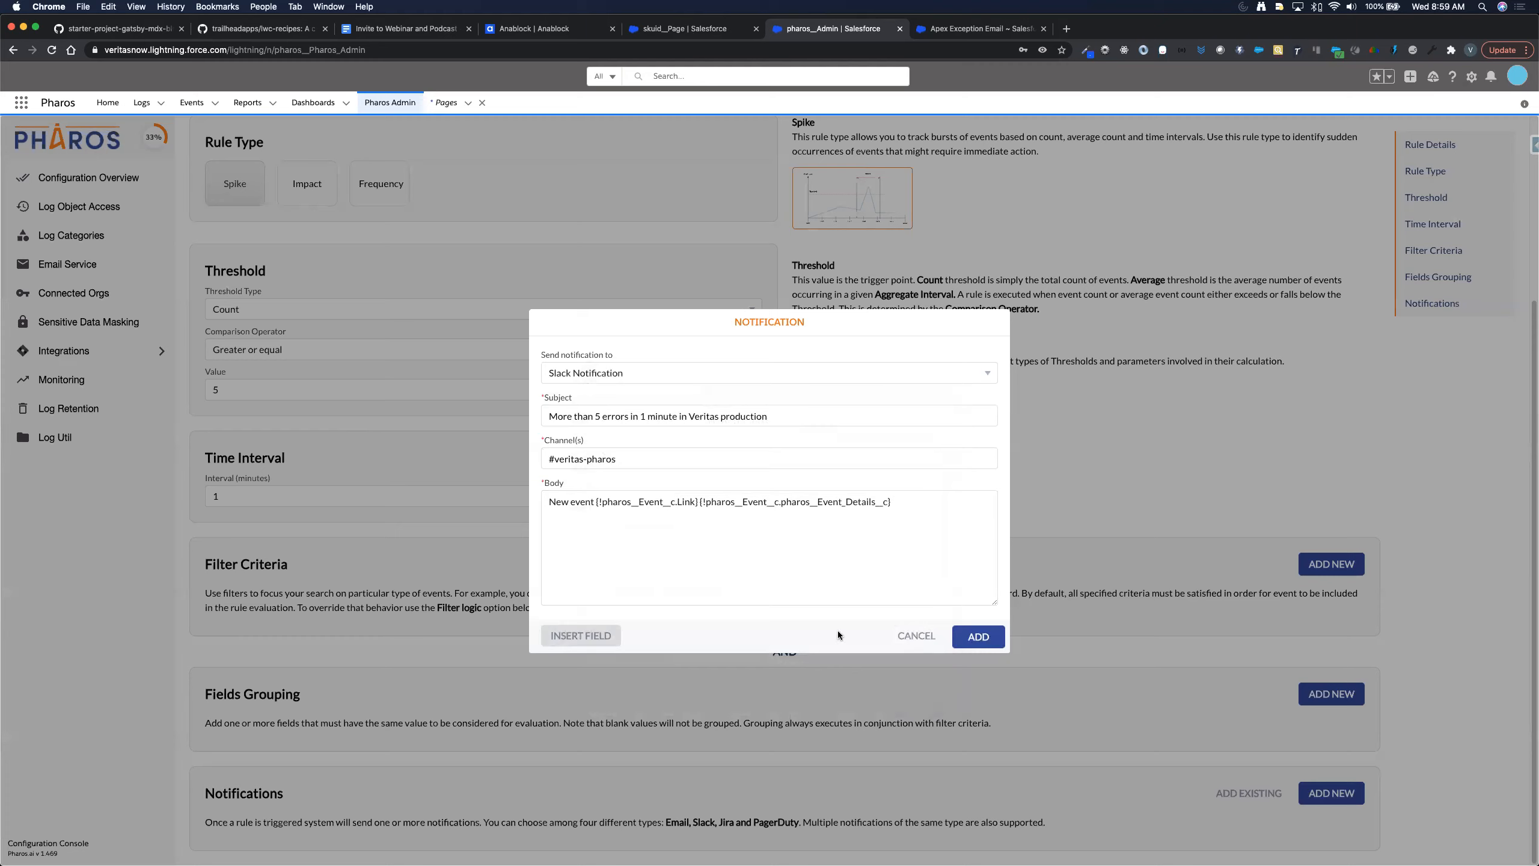
{"action": "left_click", "coordinate": [920, 503]}
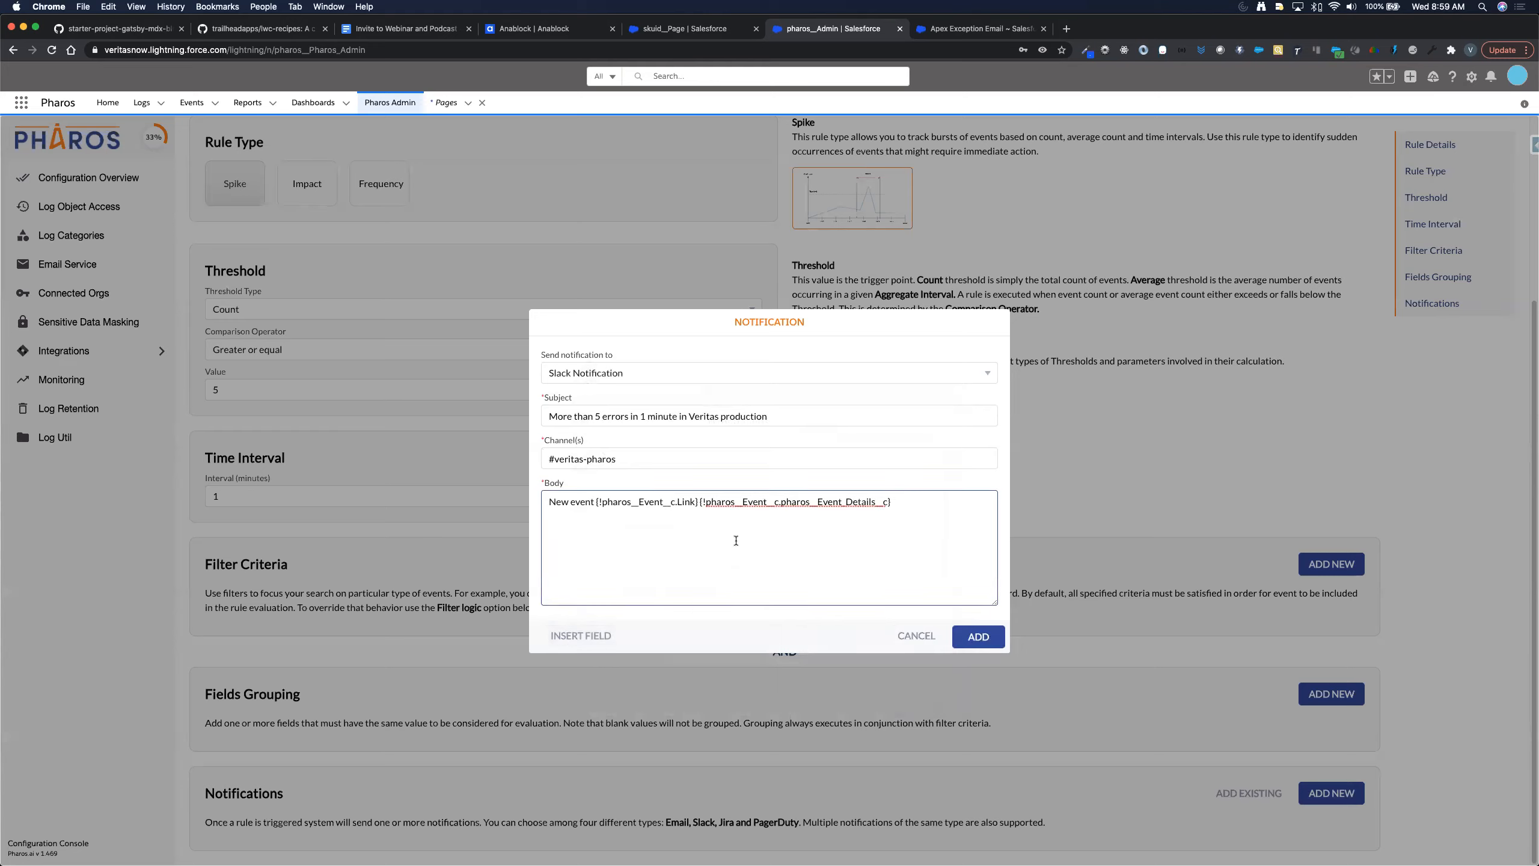
{"action": "left_click", "coordinate": [572, 637]}
{"action": "type", "text": "rec"}
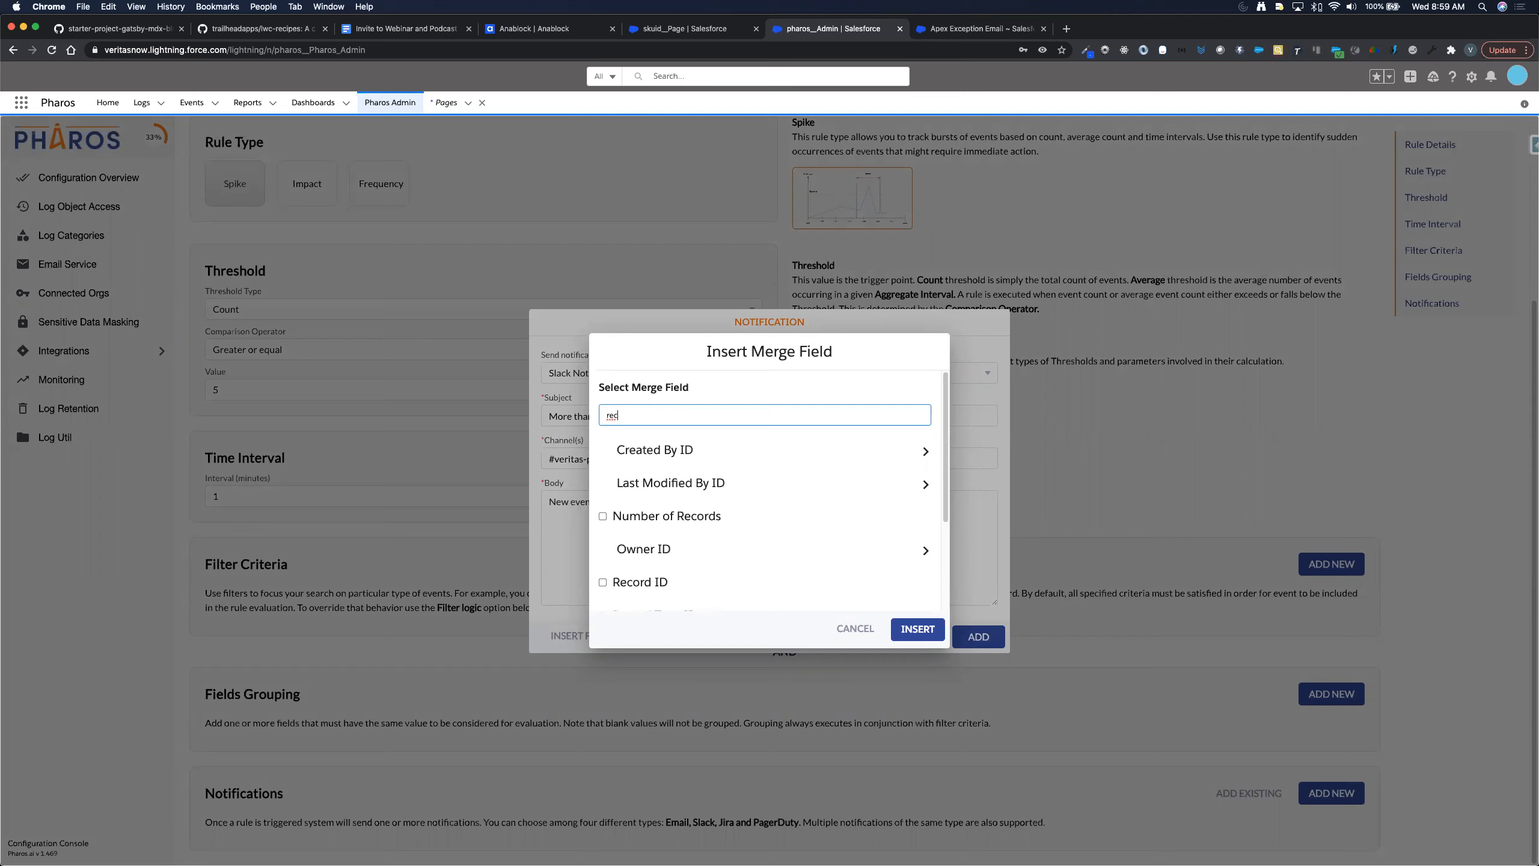
{"action": "left_click", "coordinate": [604, 516]}
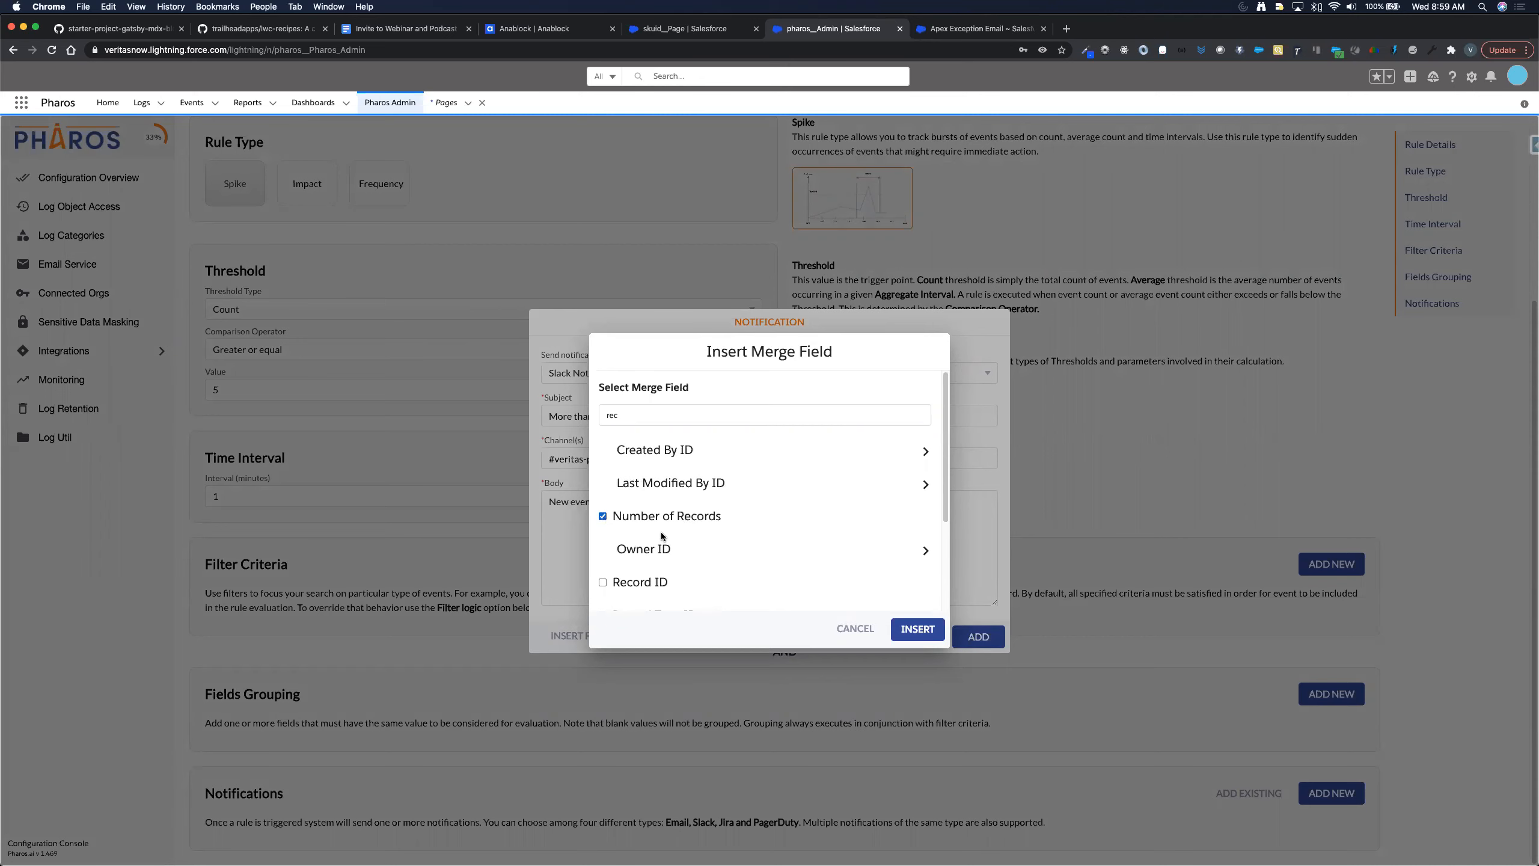
{"action": "left_click", "coordinate": [912, 629]}
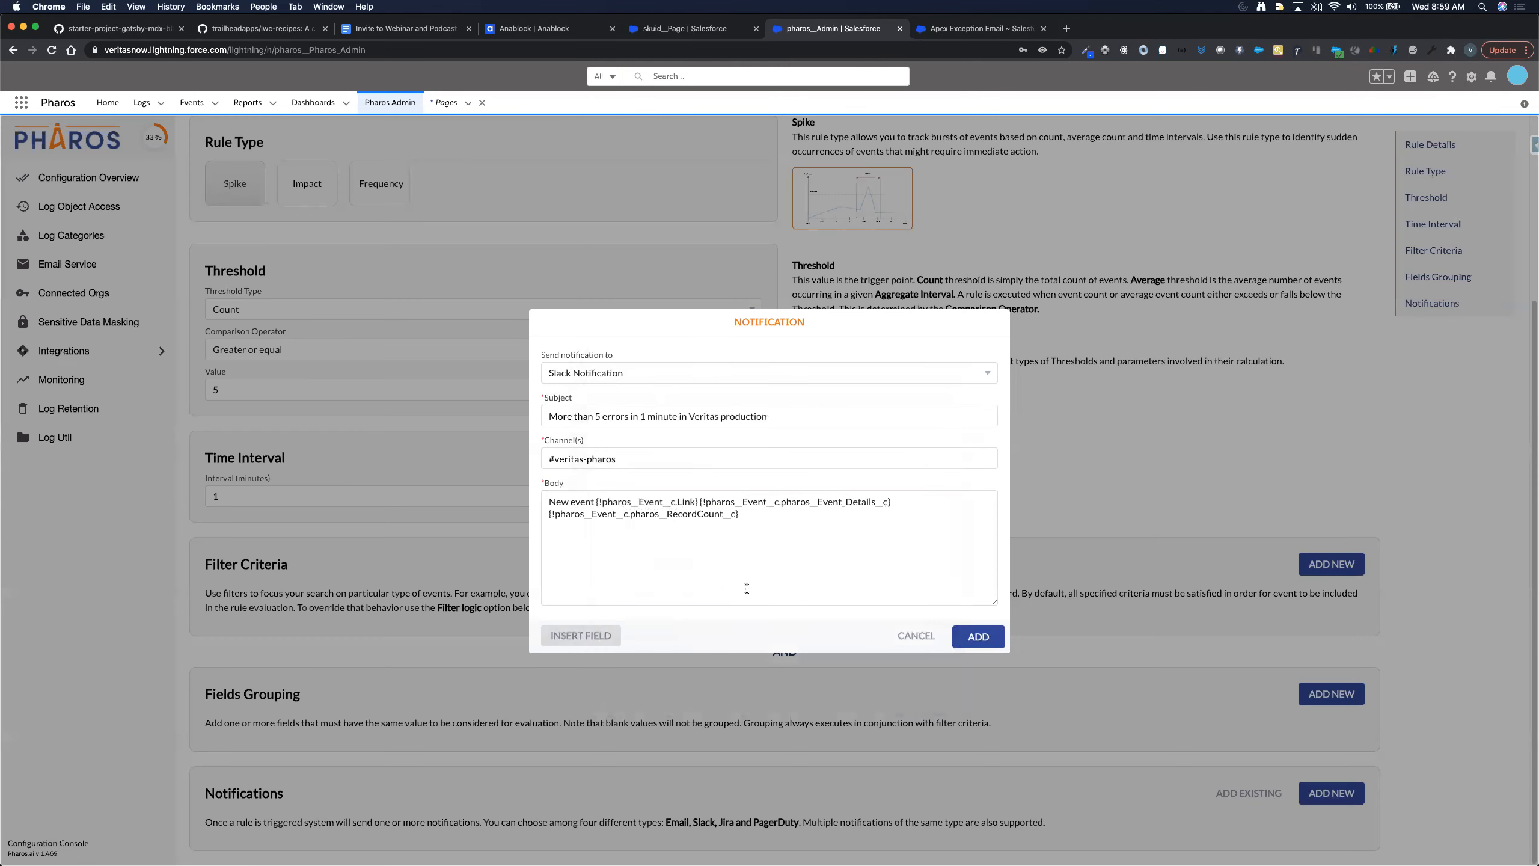
{"action": "left_click", "coordinate": [740, 568]}
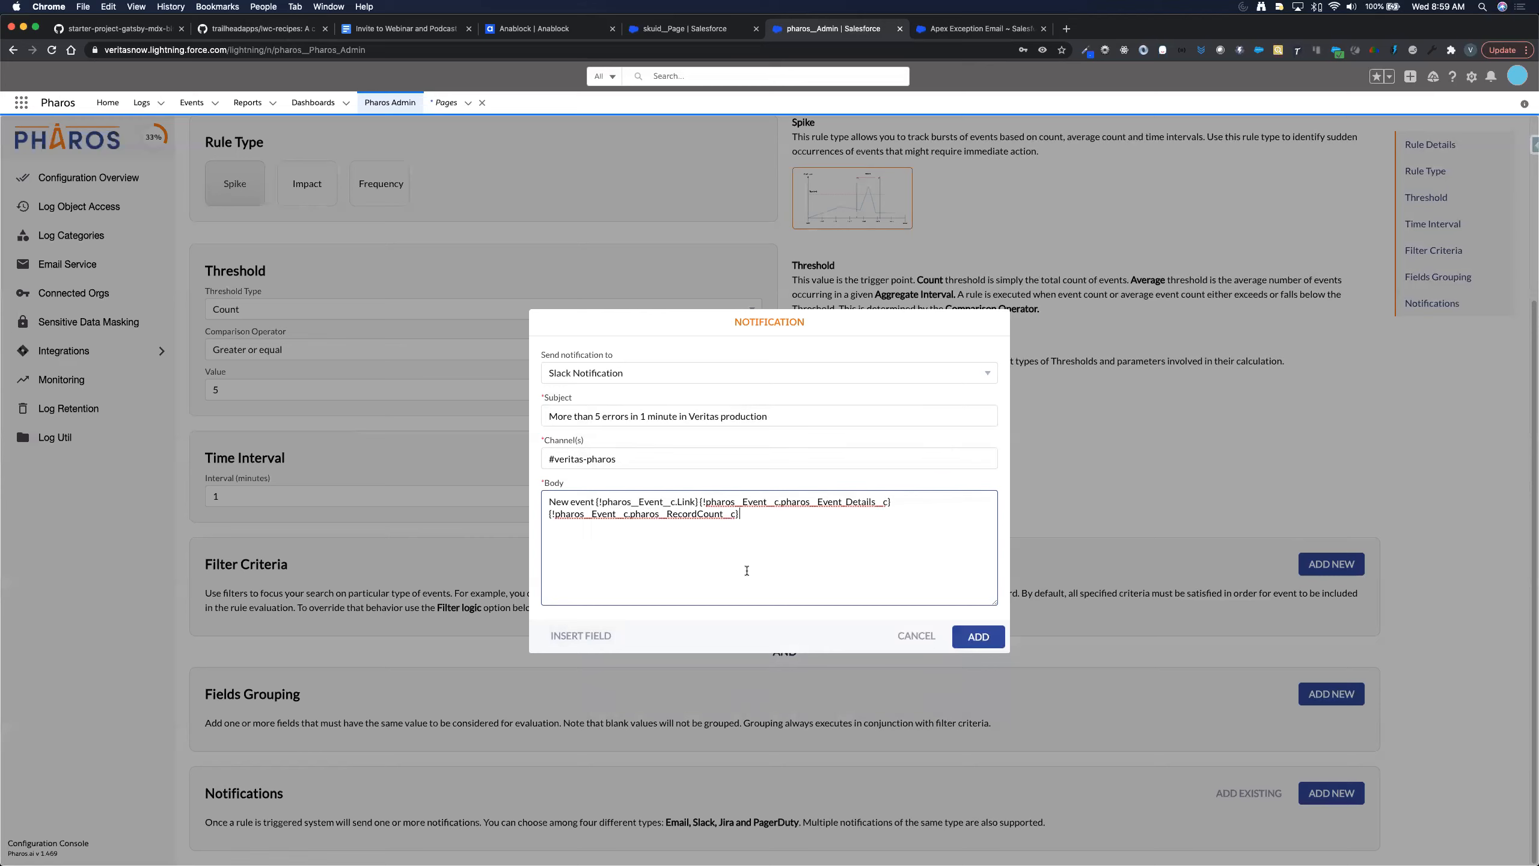
- Put the event link, Event Details and record count fields on separate body lines
{"action": "left_click", "coordinate": [597, 503]}
{"action": "key", "text": "Return"}
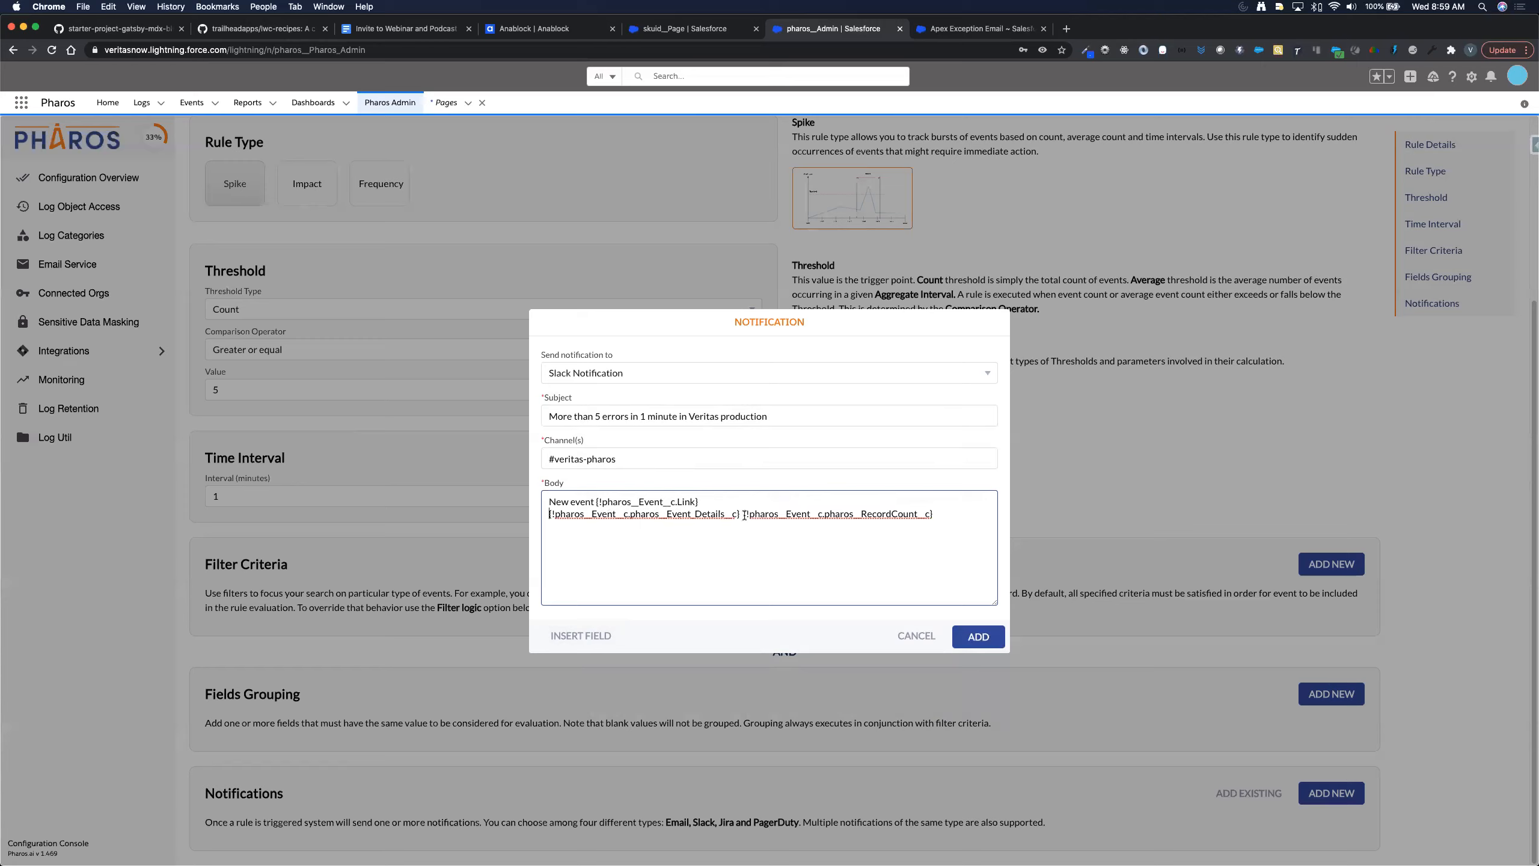
{"action": "key", "text": "Return"}
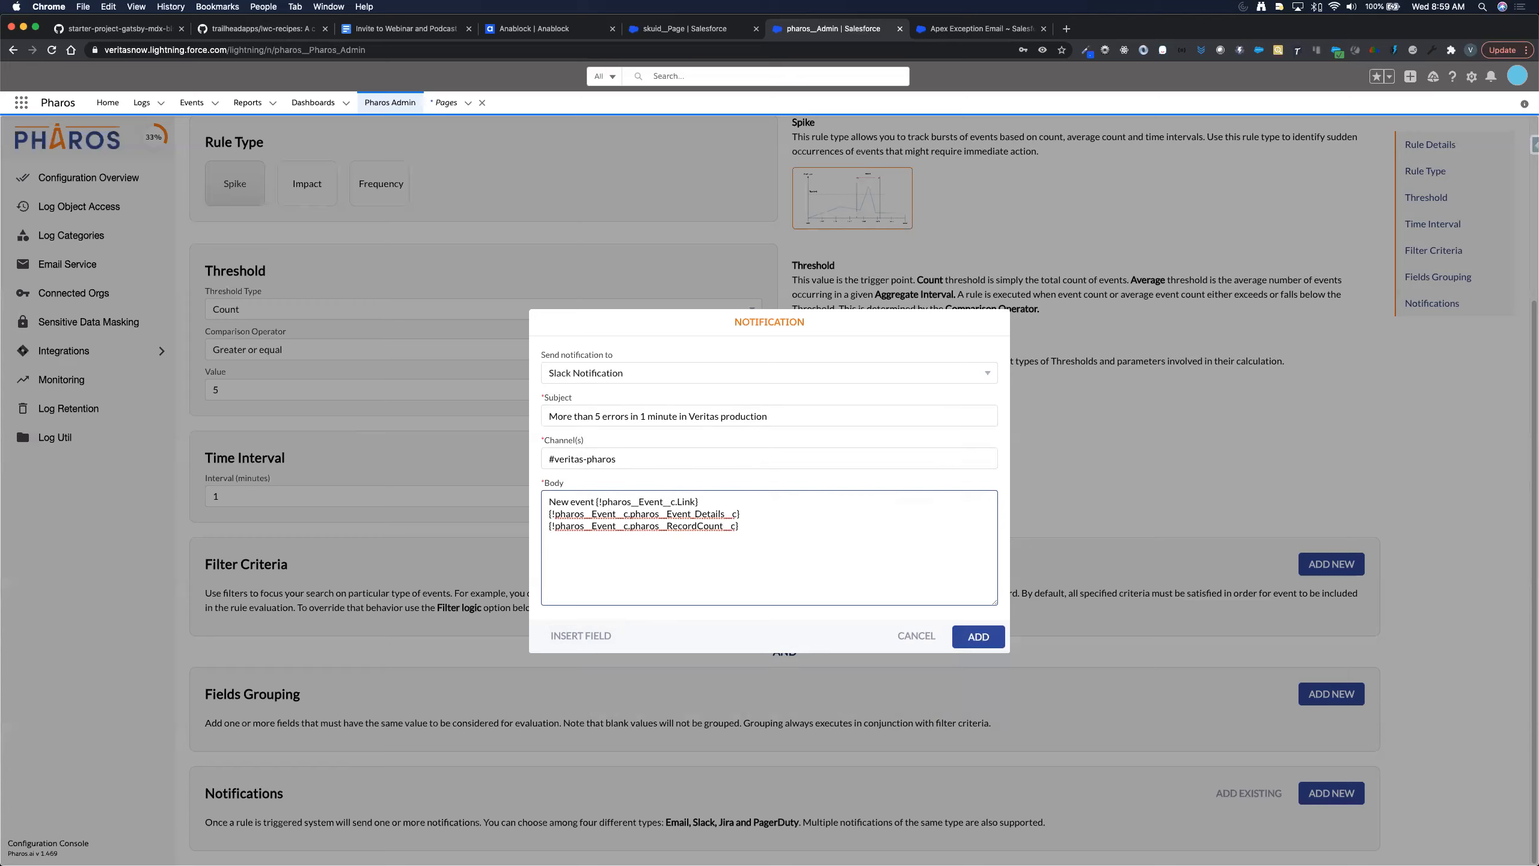
- Move the record count field from the body to replace 'More than 5' in the subject, and add the notification
{"action": "key", "text": "super+shift+Right"}
{"action": "key", "text": "super+c"}
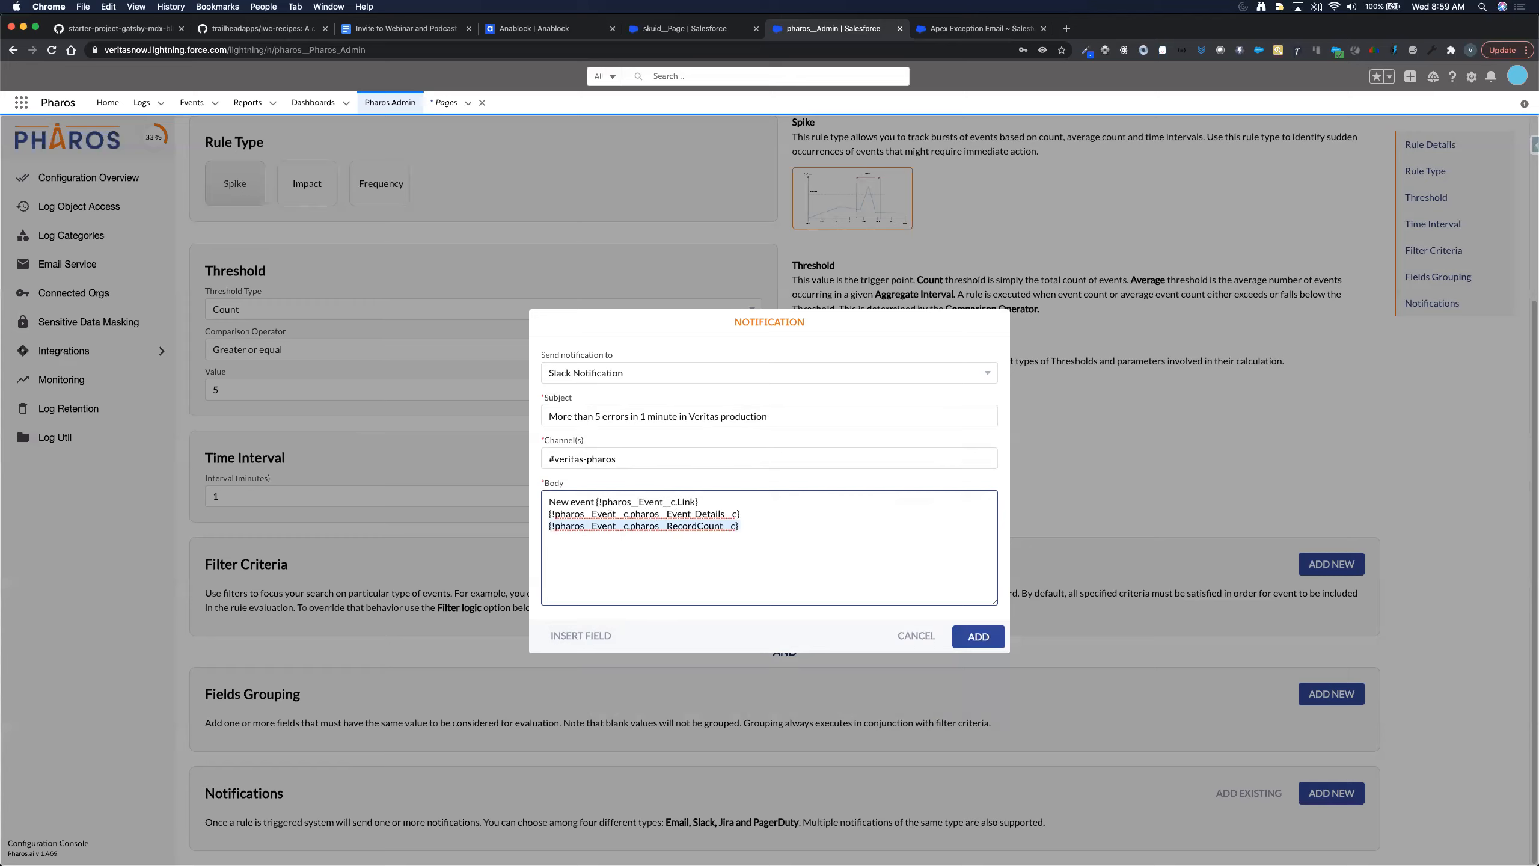
{"action": "left_click", "coordinate": [805, 416]}
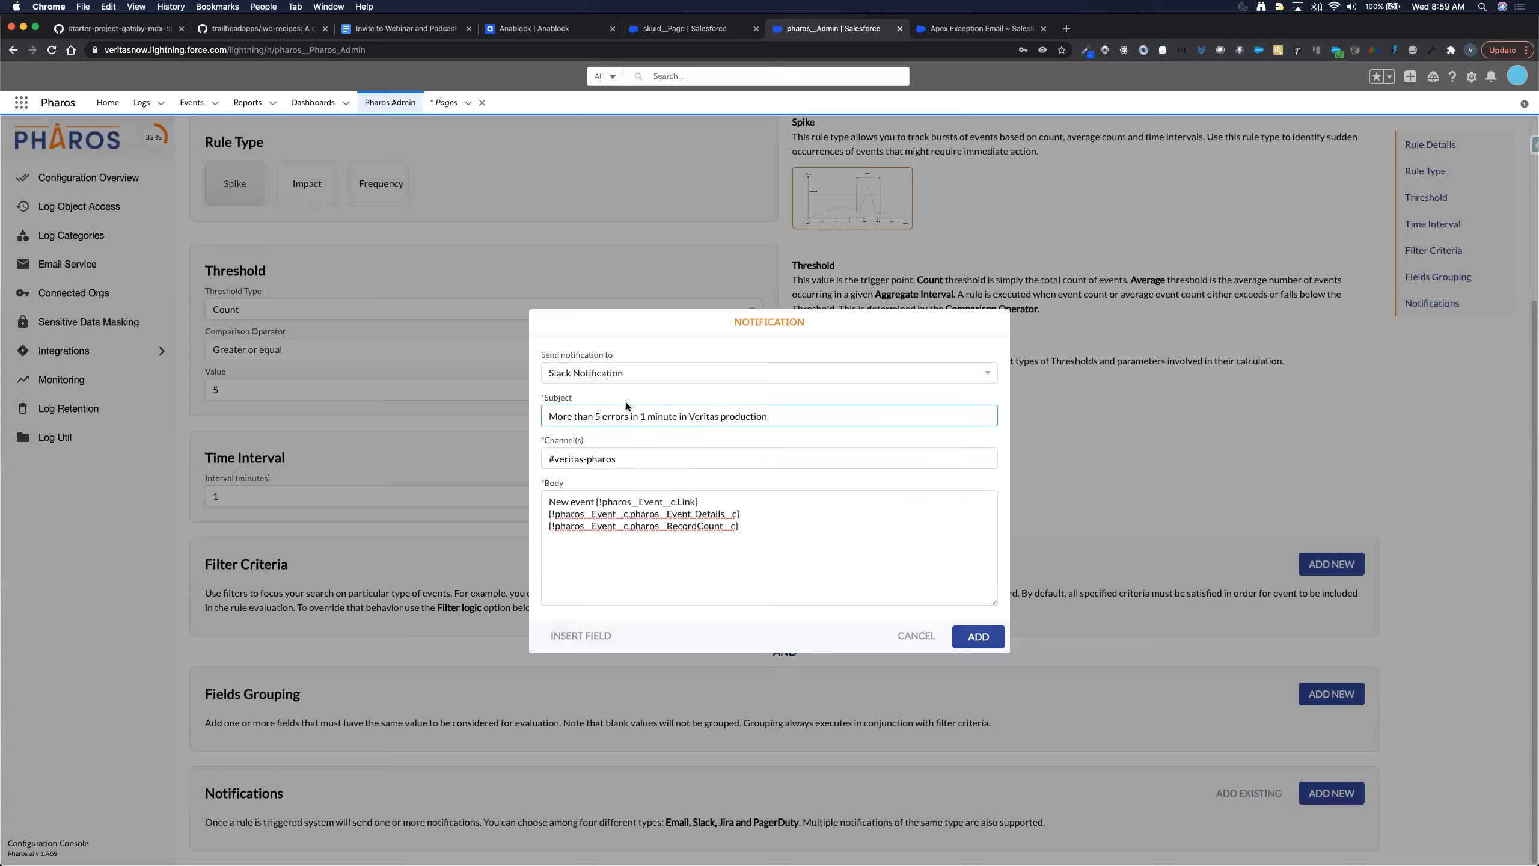
{"action": "key", "text": "super+BackSpace"}
{"action": "key", "text": "super+v"}
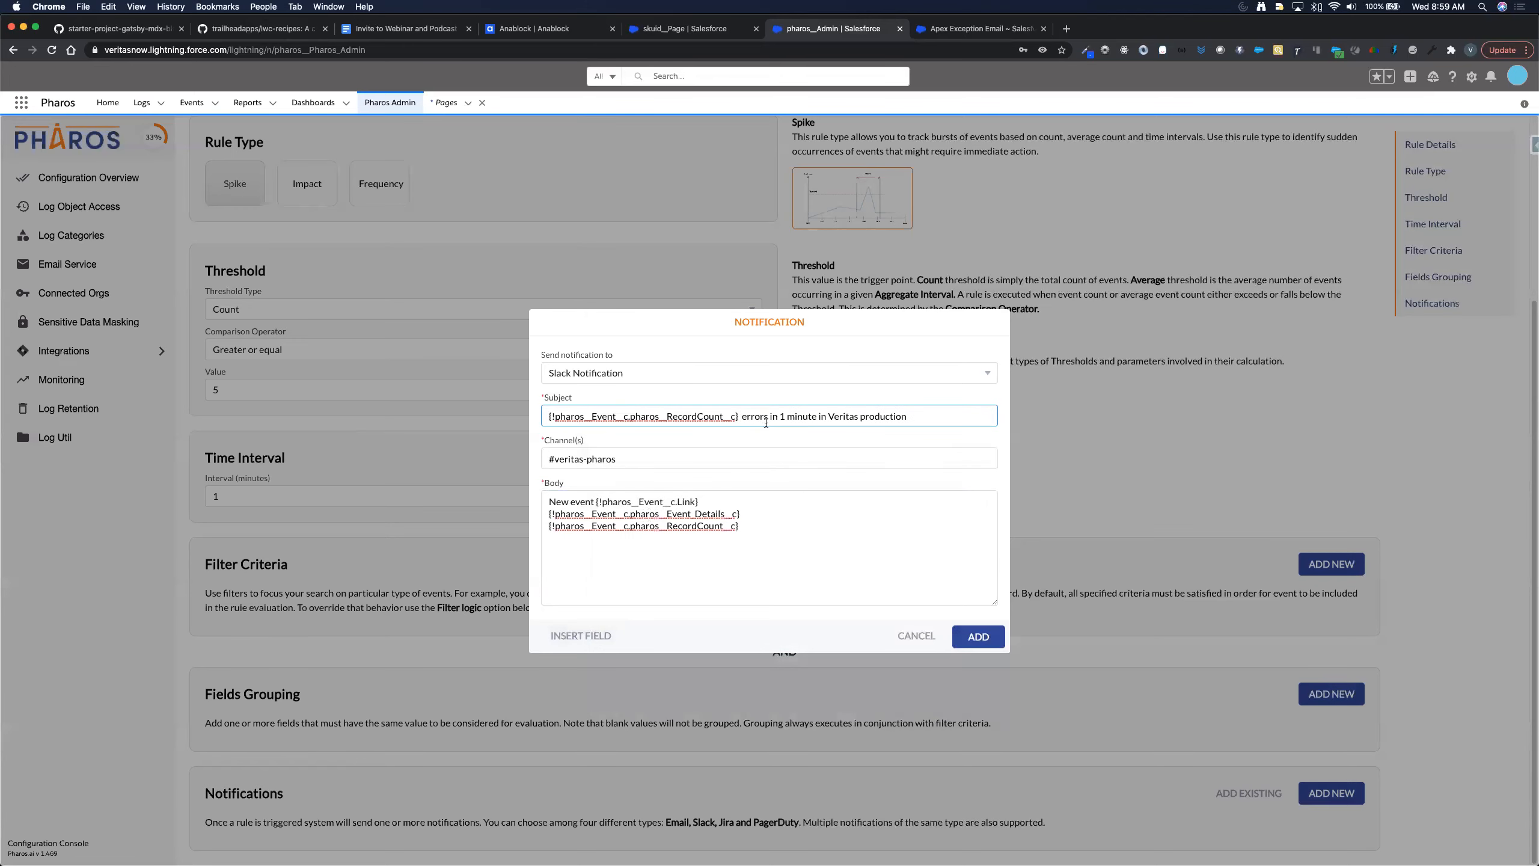
{"action": "left_click", "coordinate": [771, 525]}
{"action": "key", "text": "super+BackSpace"}
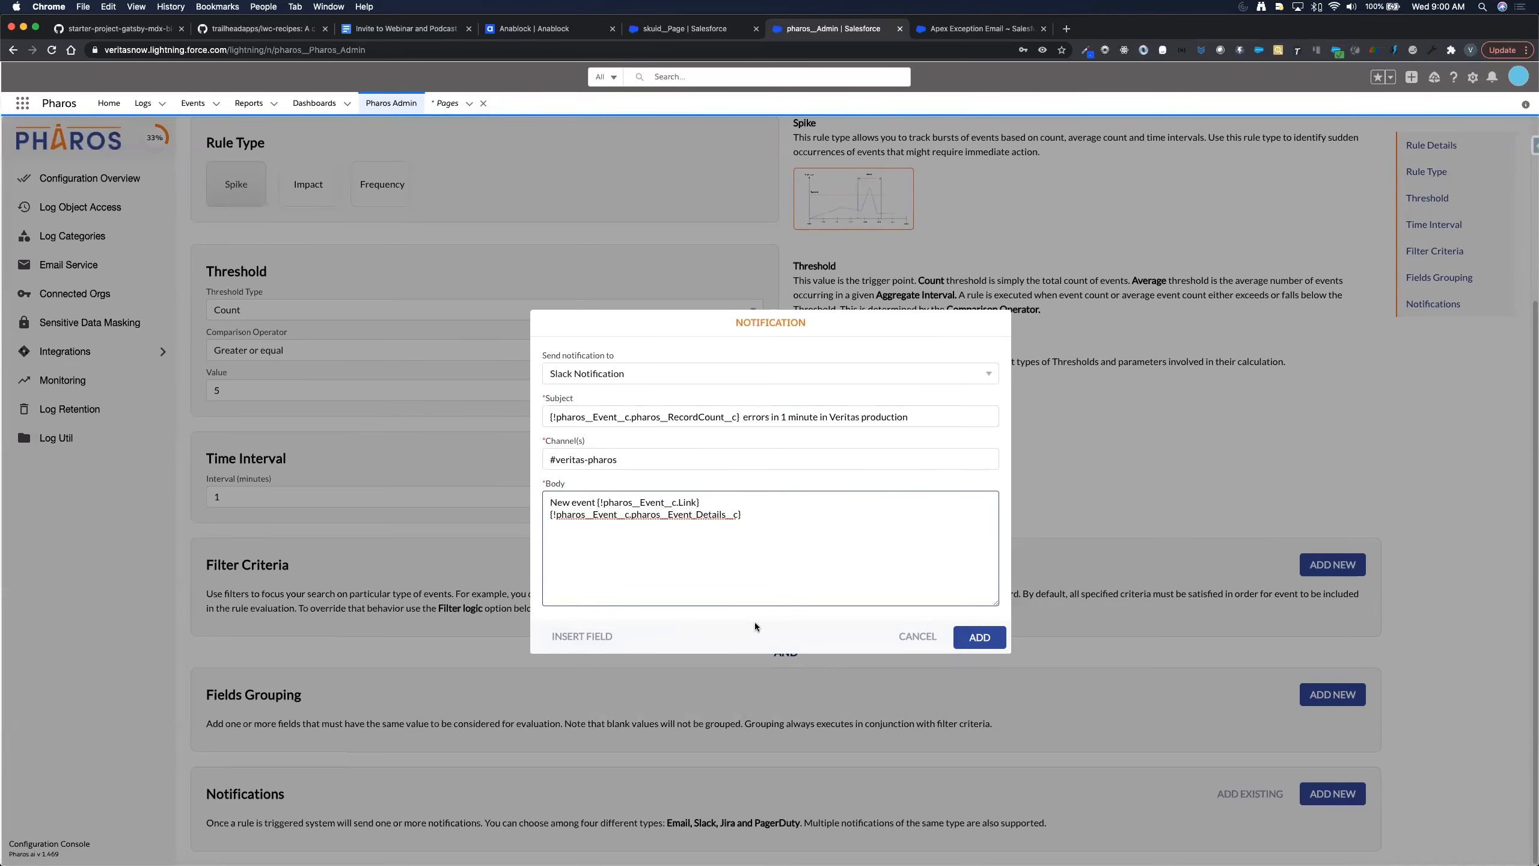
{"action": "left_click", "coordinate": [954, 638]}
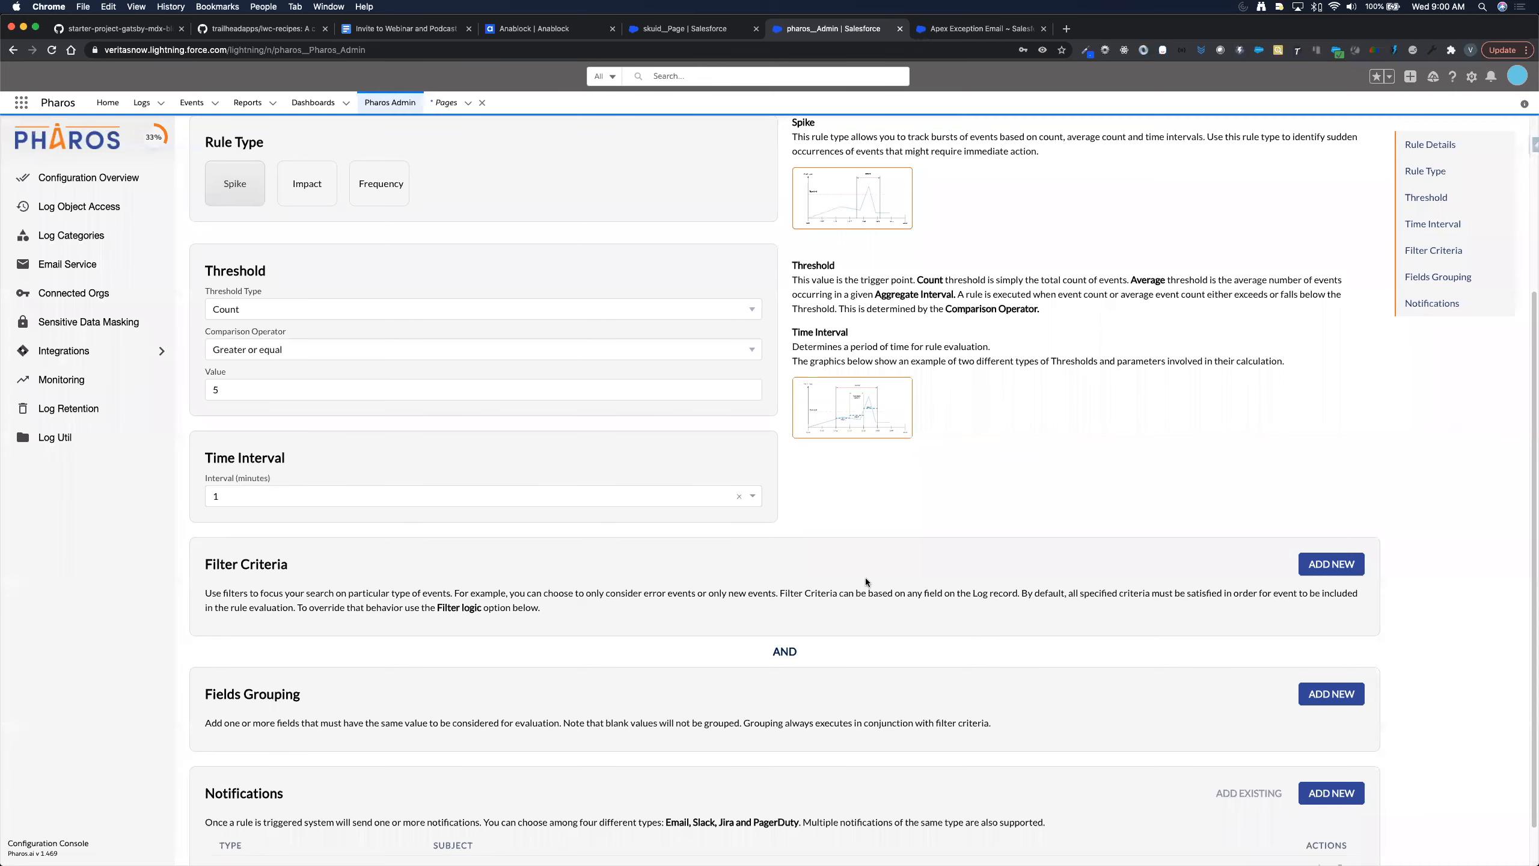
- Scroll back up the rule form toward the Save button
{"action": "scroll", "coordinate": [866, 580], "scroll_direction": "up", "scroll_amount": 3}
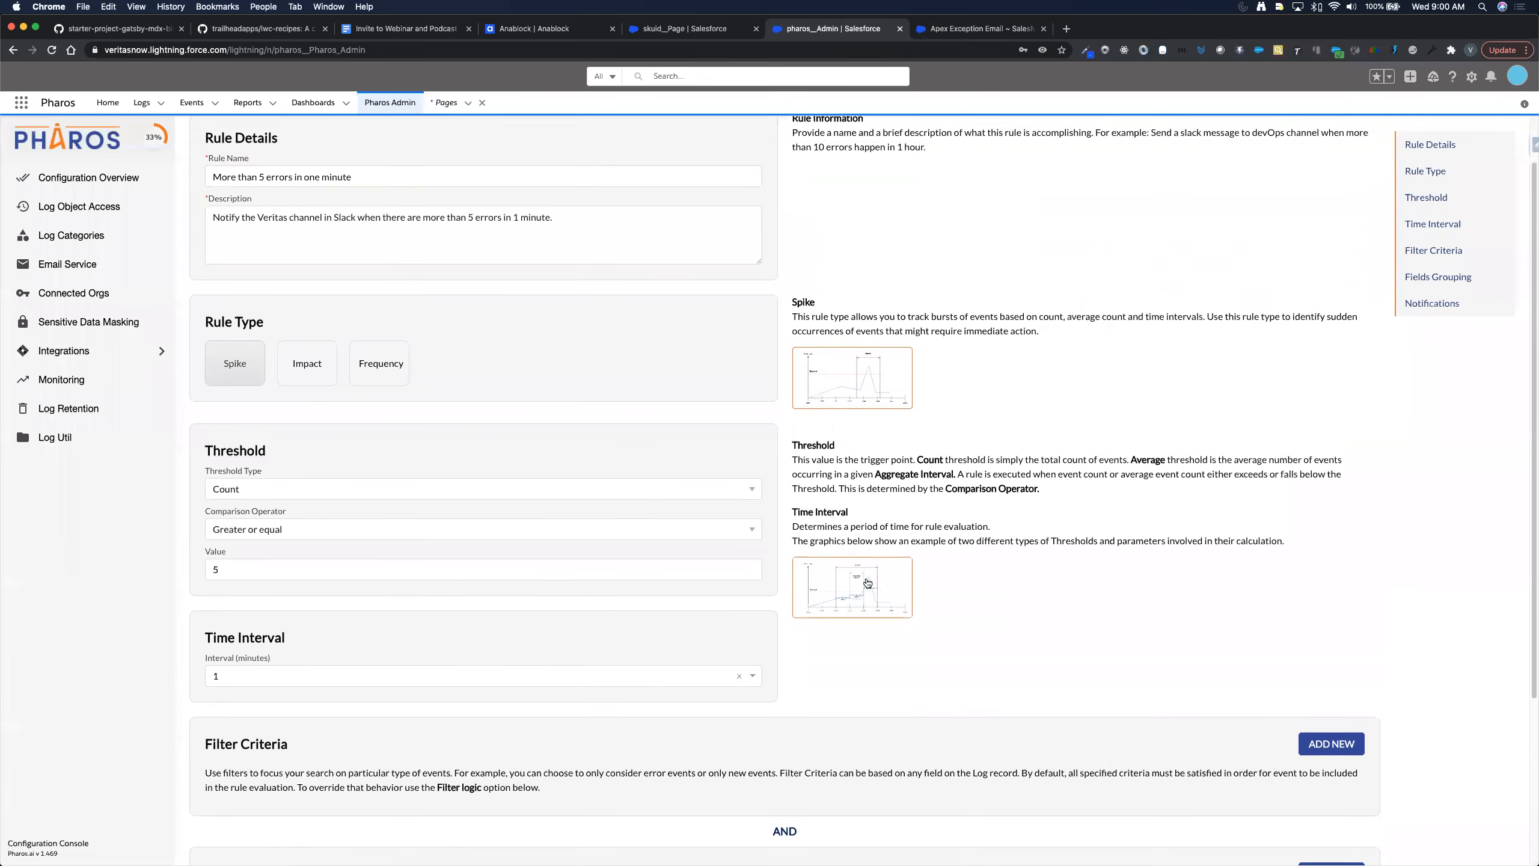
{"action": "scroll", "coordinate": [867, 583], "scroll_direction": "up", "scroll_amount": 1}
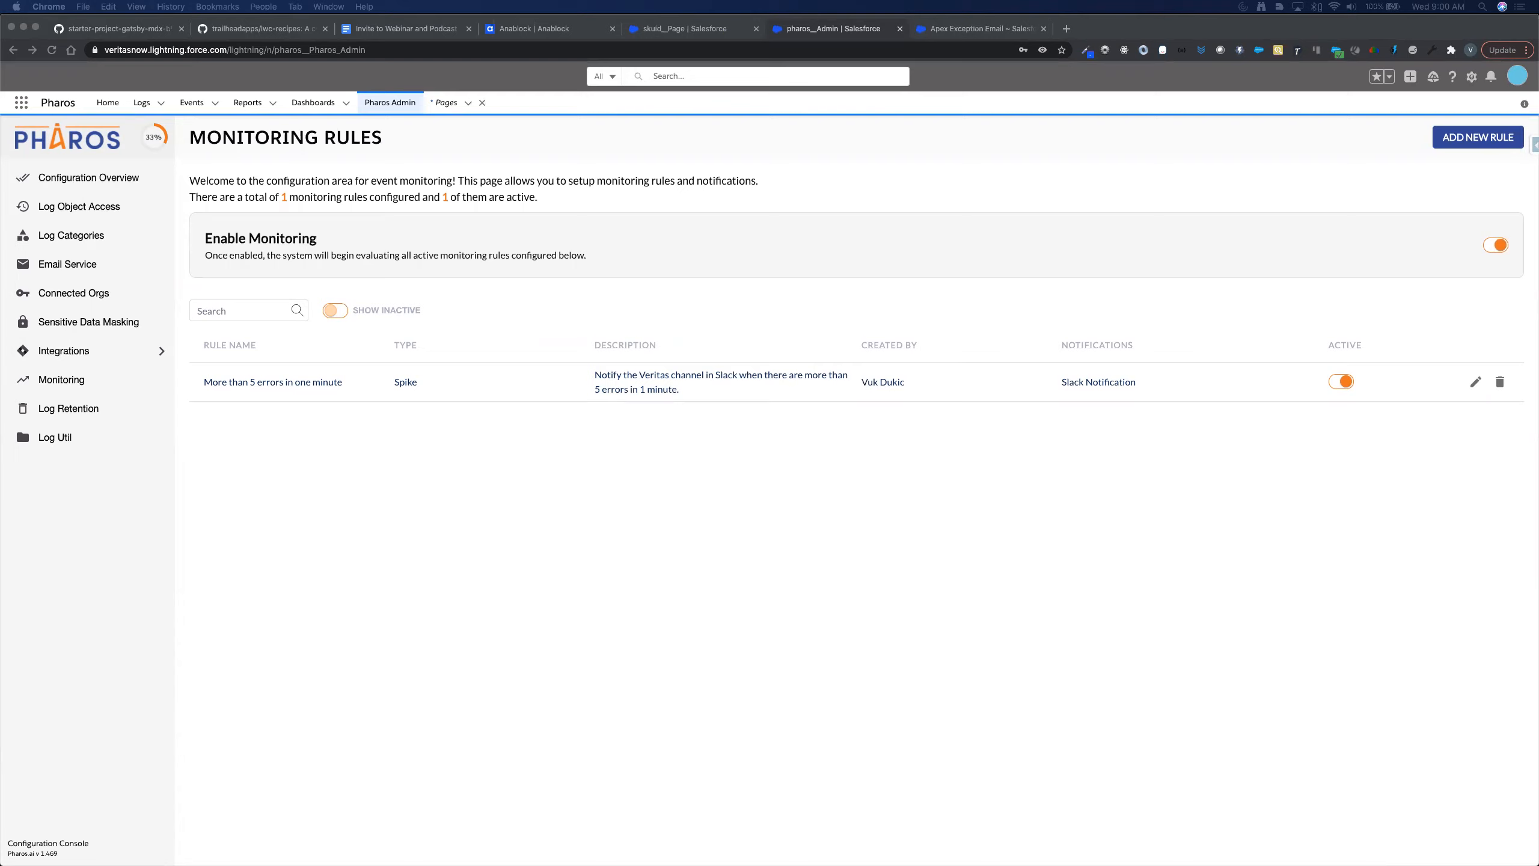
{"action": "left_click", "coordinate": [525, 496]}
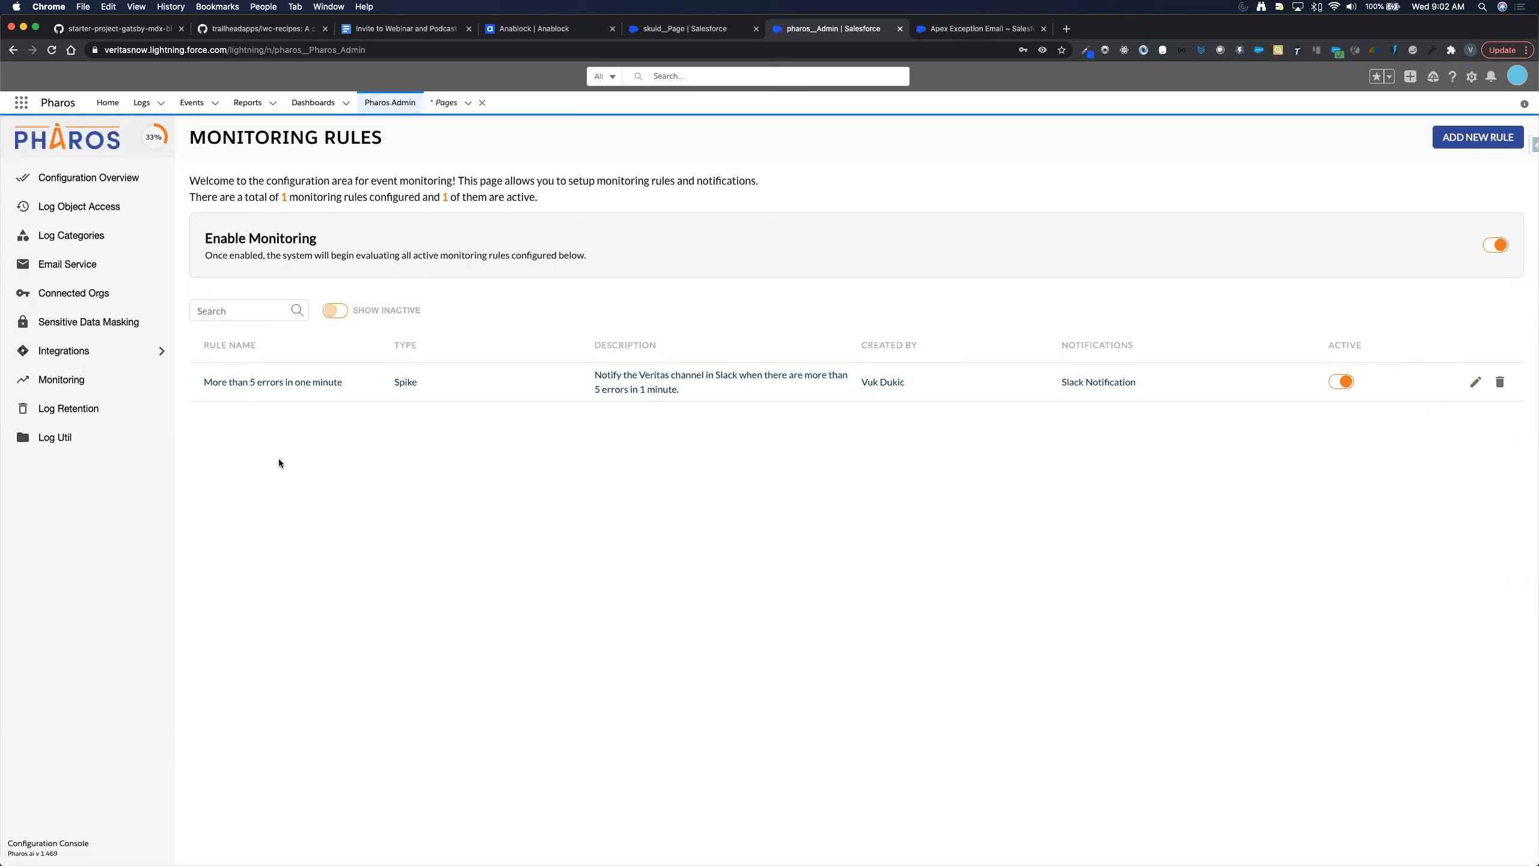
- Open Log Util and scroll through the Log class's Category, Type and Area enums
{"action": "left_click", "coordinate": [64, 439]}
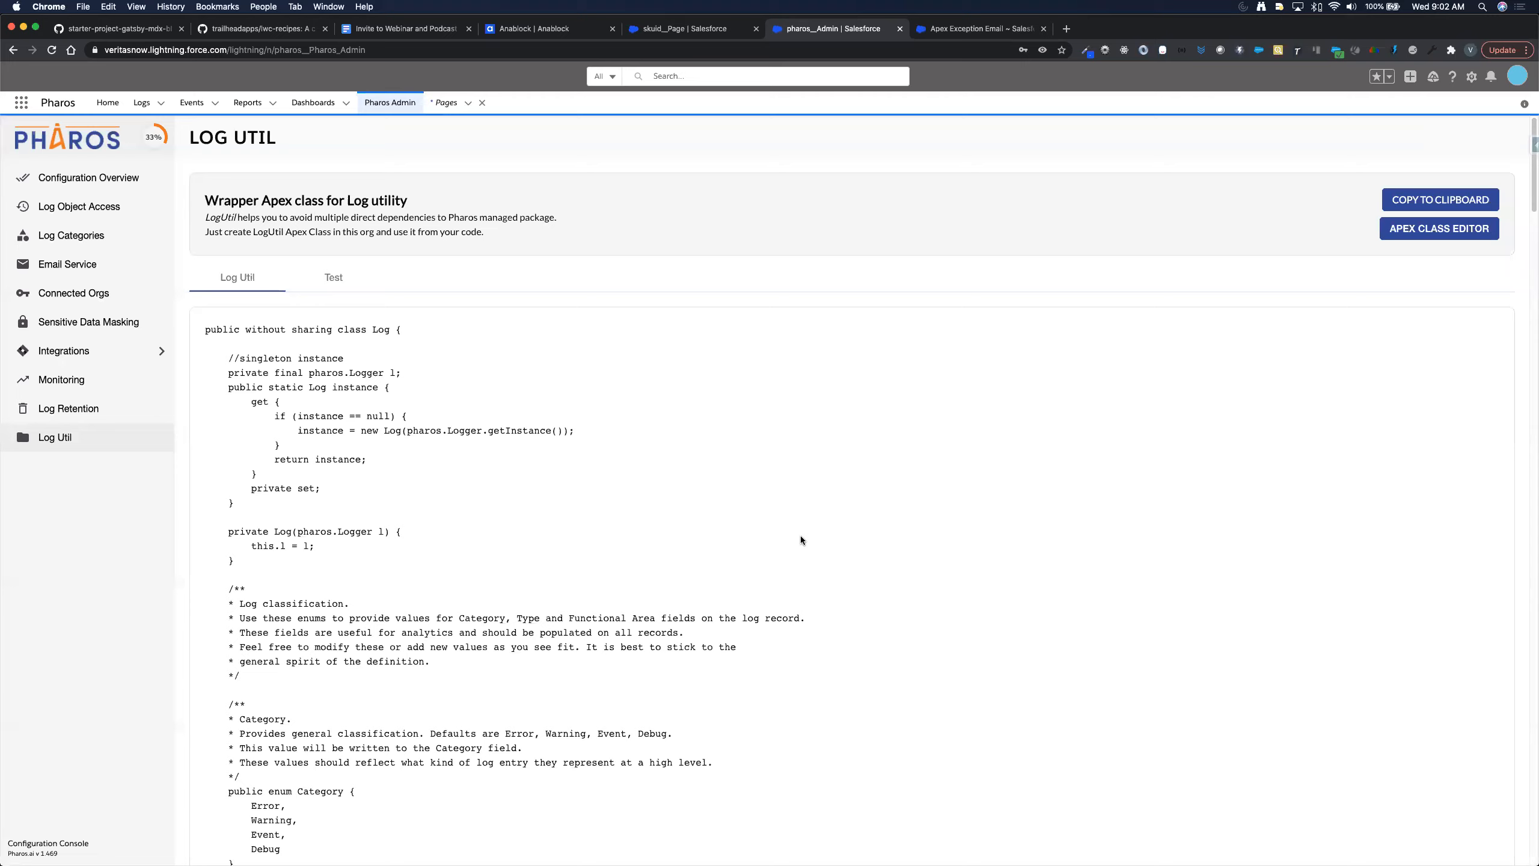
{"action": "scroll", "coordinate": [800, 539], "scroll_direction": "down", "scroll_amount": 3}
{"action": "scroll", "coordinate": [800, 538], "scroll_direction": "down", "scroll_amount": 1}
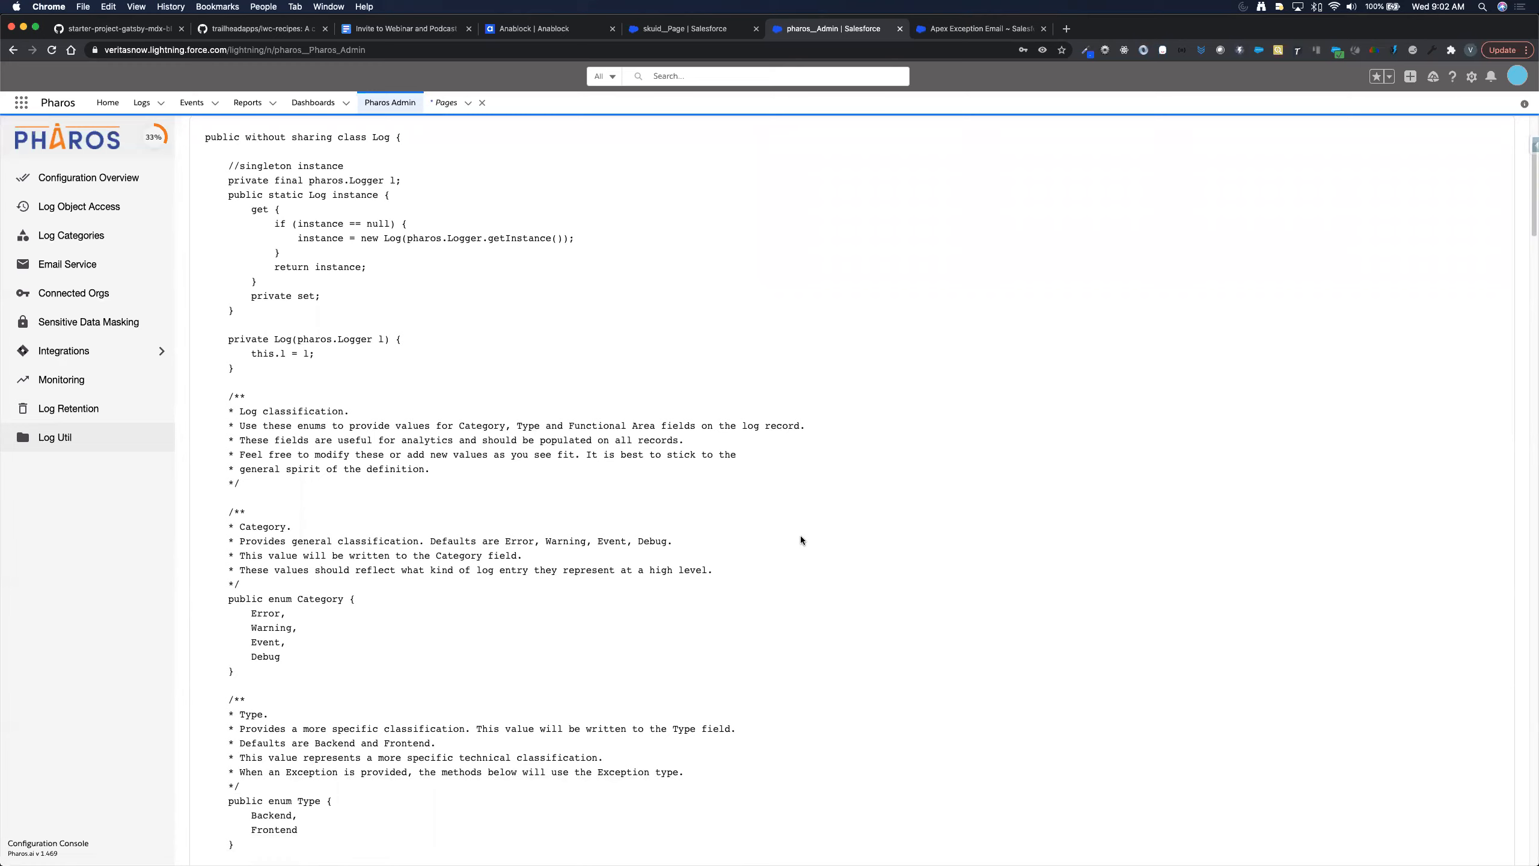
{"action": "scroll", "coordinate": [801, 538], "scroll_direction": "down", "scroll_amount": 1}
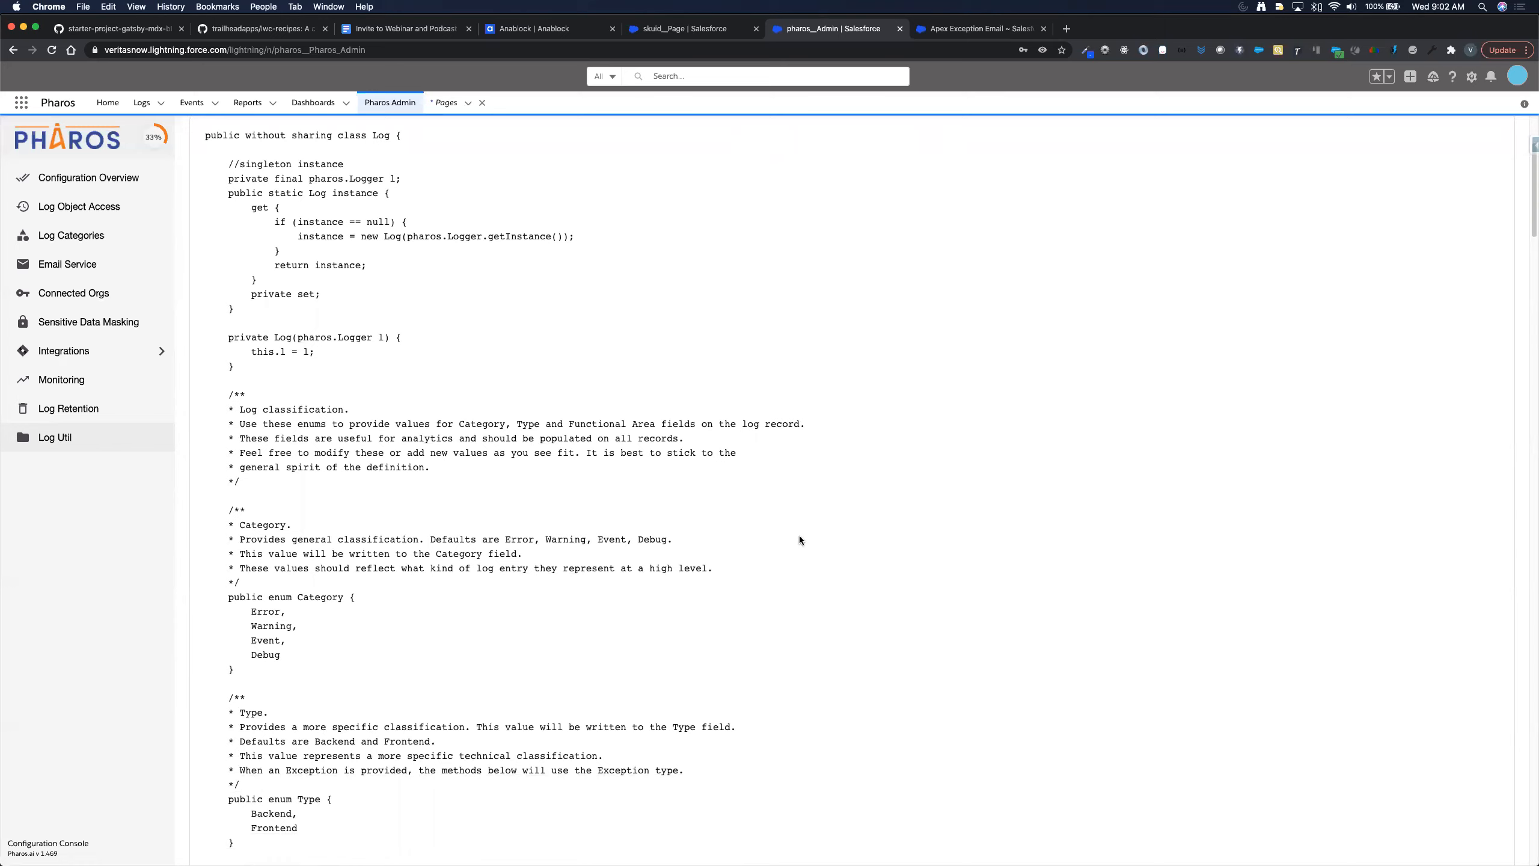
{"action": "scroll", "coordinate": [800, 537], "scroll_direction": "down", "scroll_amount": 3}
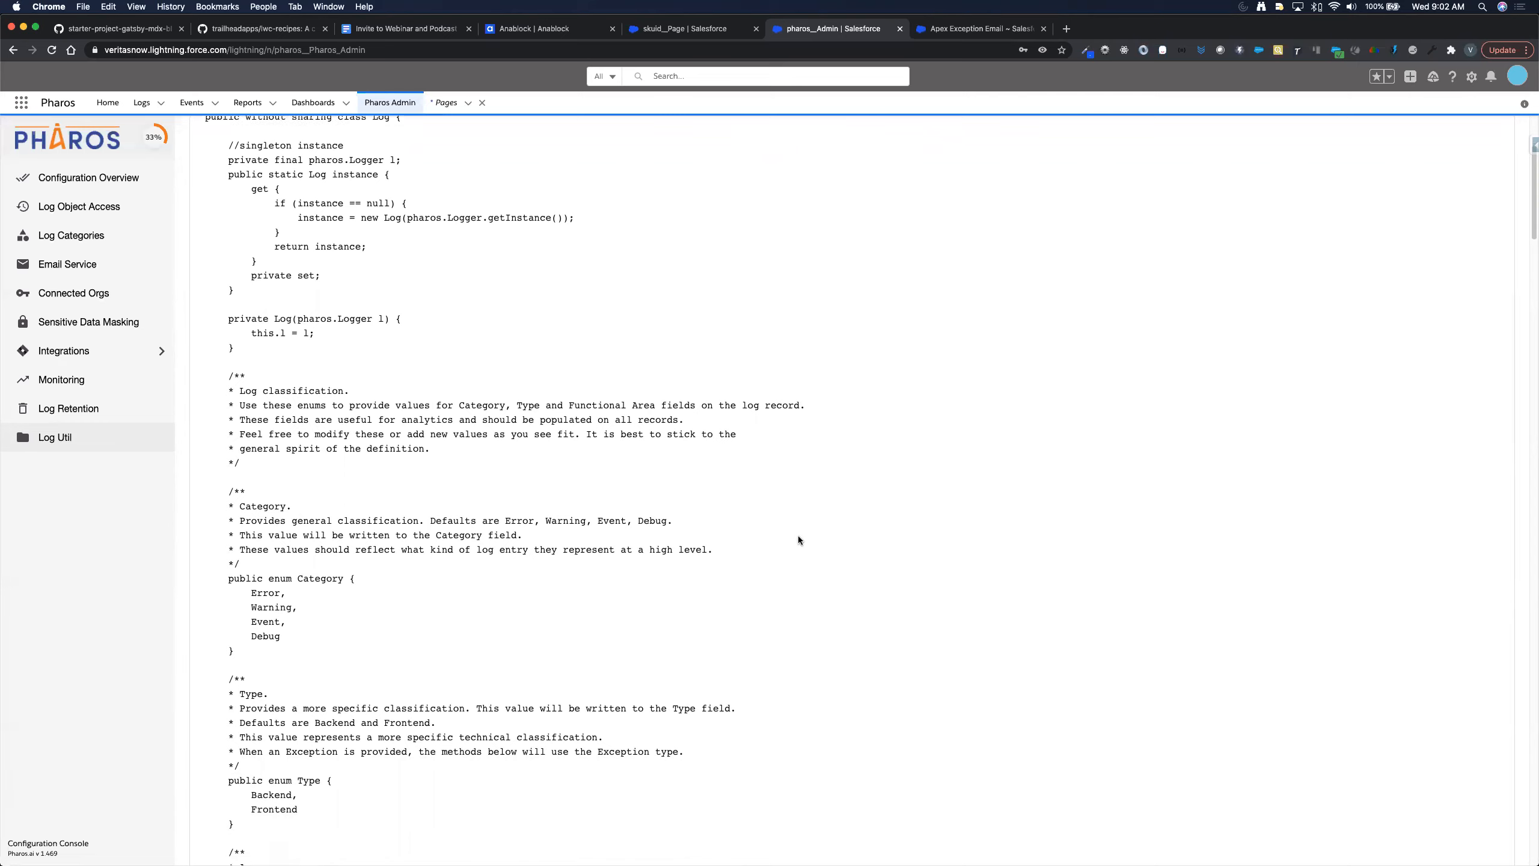
{"action": "scroll", "coordinate": [799, 540], "scroll_direction": "down", "scroll_amount": 5}
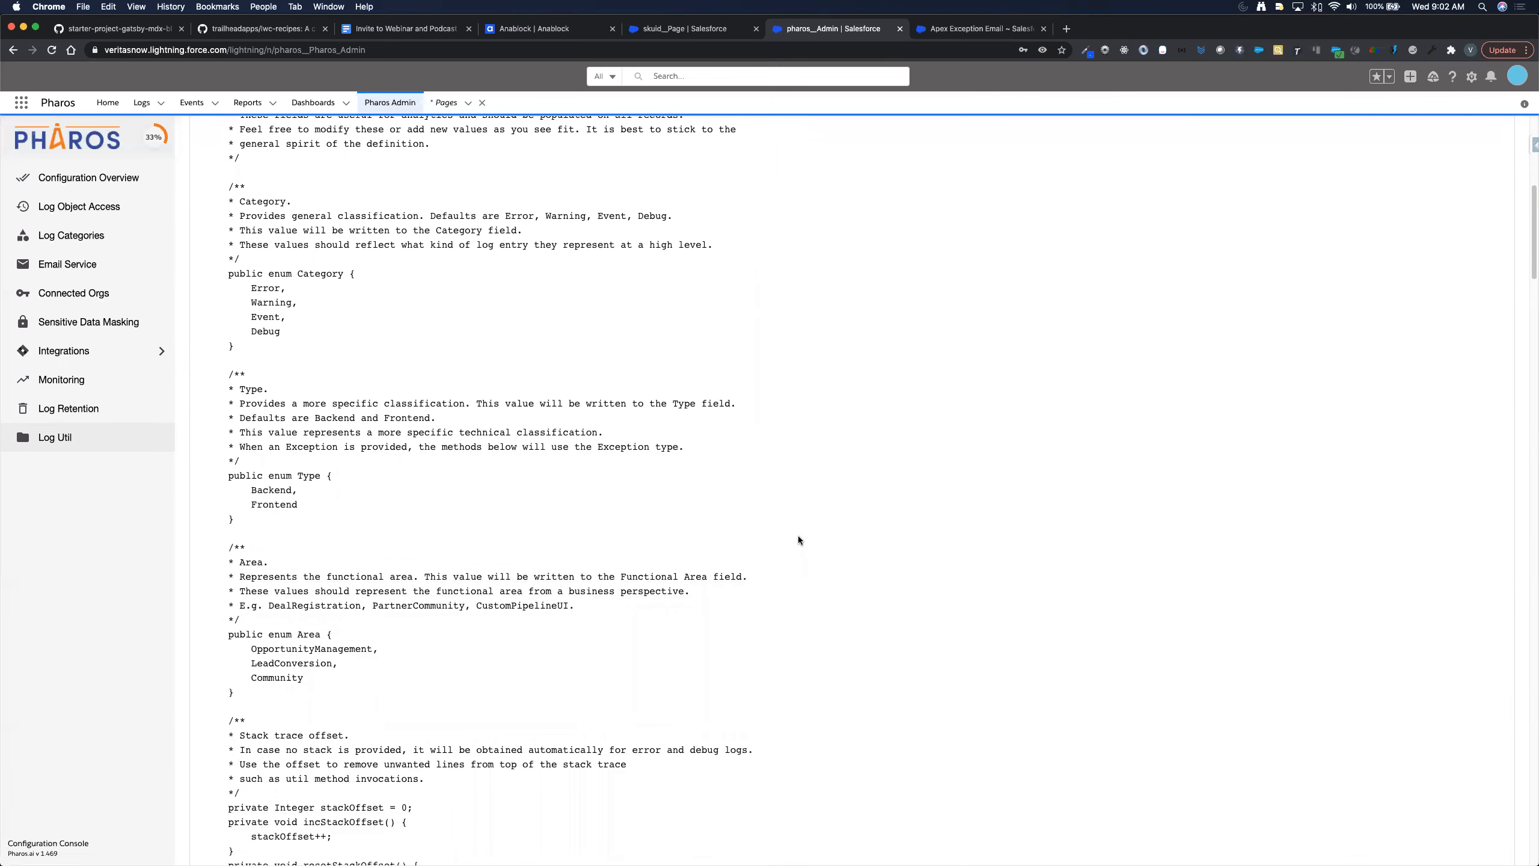
{"action": "scroll", "coordinate": [799, 538], "scroll_direction": "down", "scroll_amount": 2}
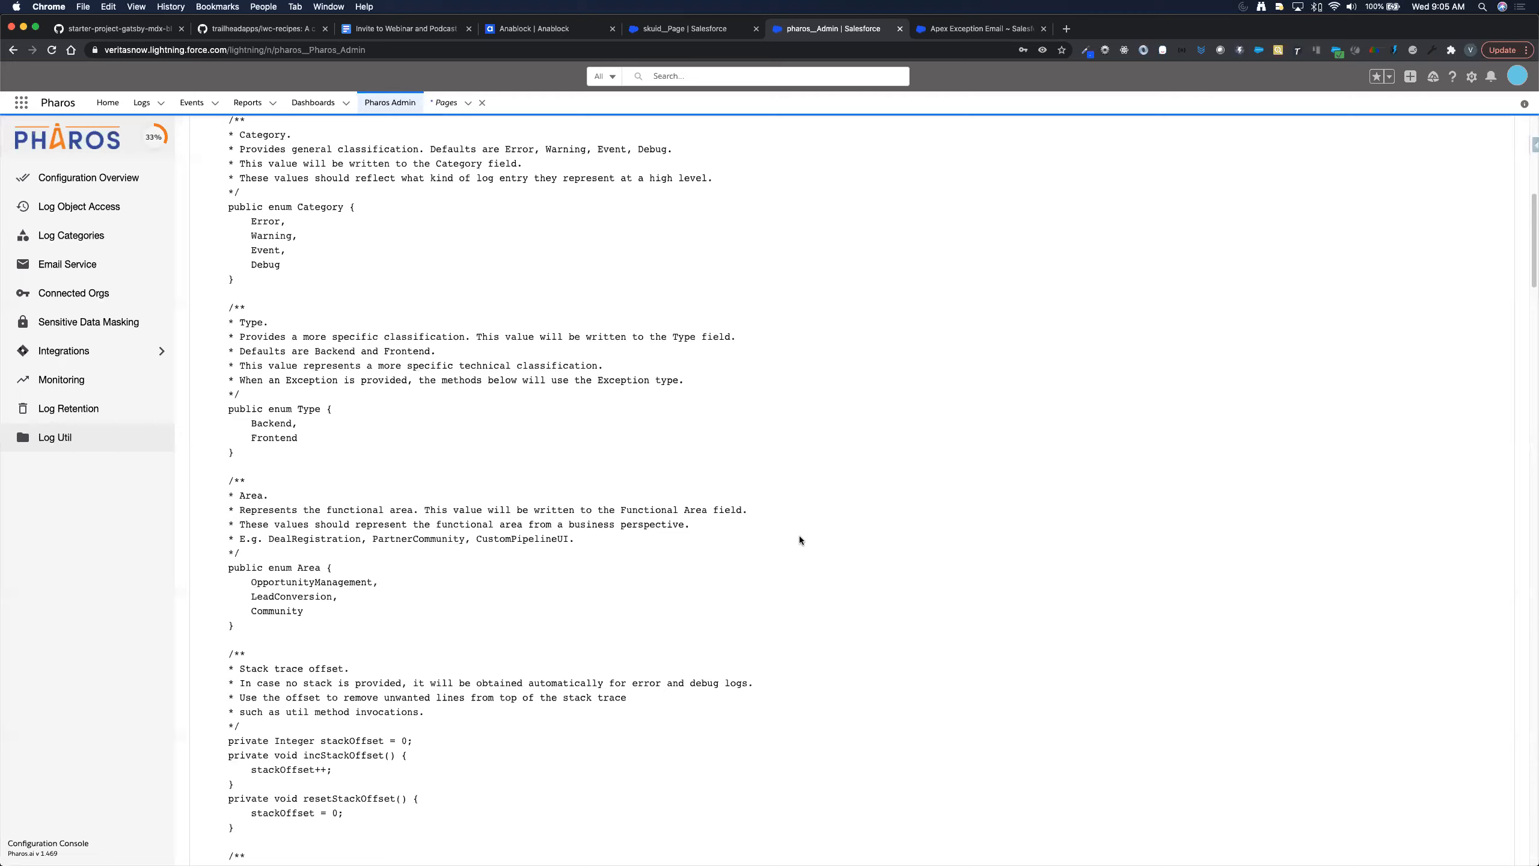
- From the Skuid Pages list, load FS_WorkOrder_ListView_InProgress_(PageInclude) into the page composer
{"action": "left_click", "coordinate": [688, 27]}
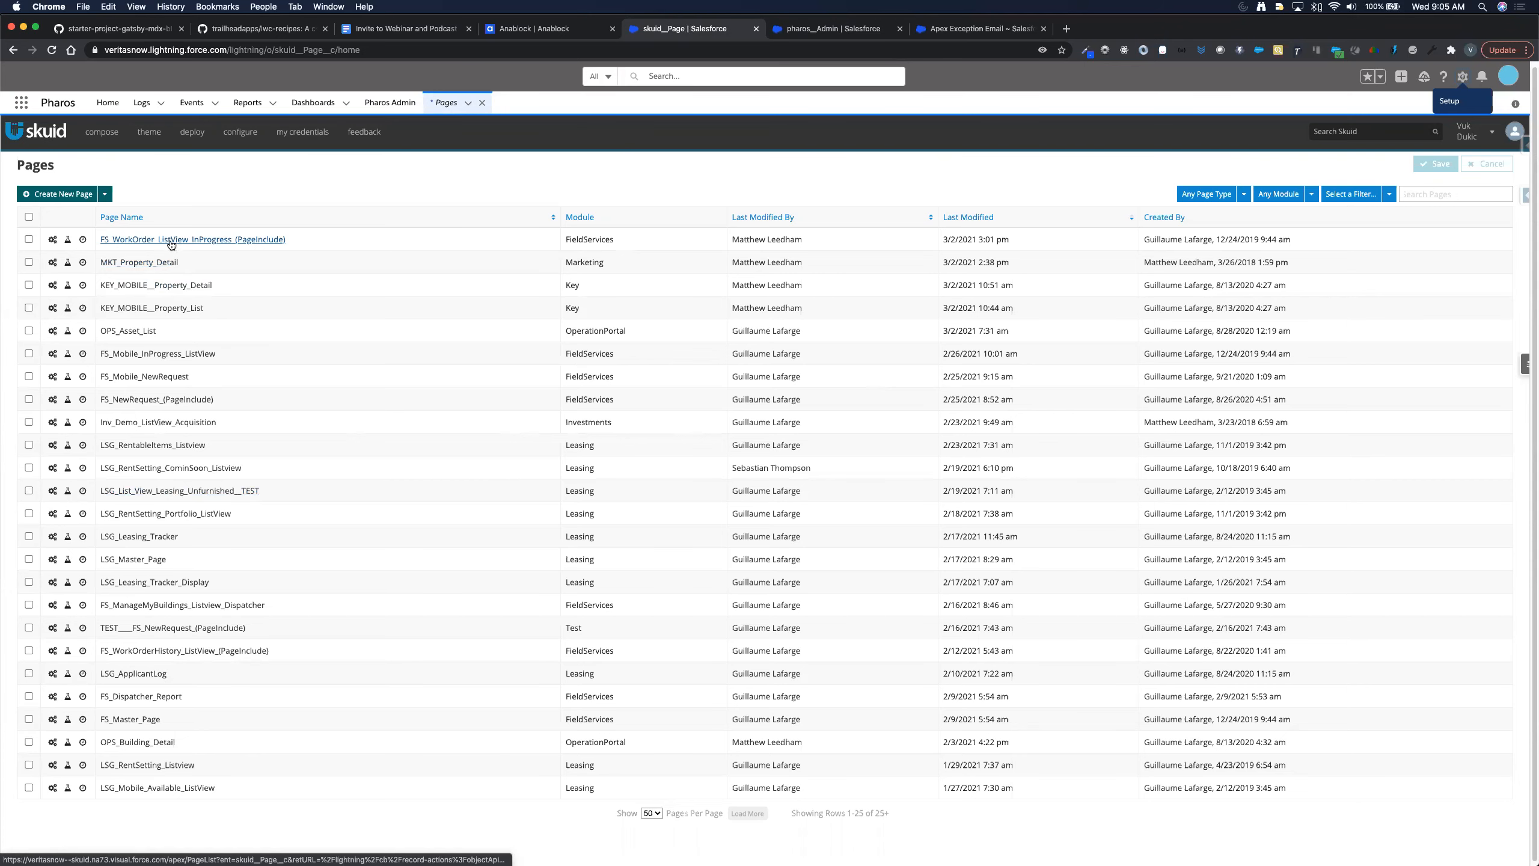
{"action": "left_click", "coordinate": [54, 240]}
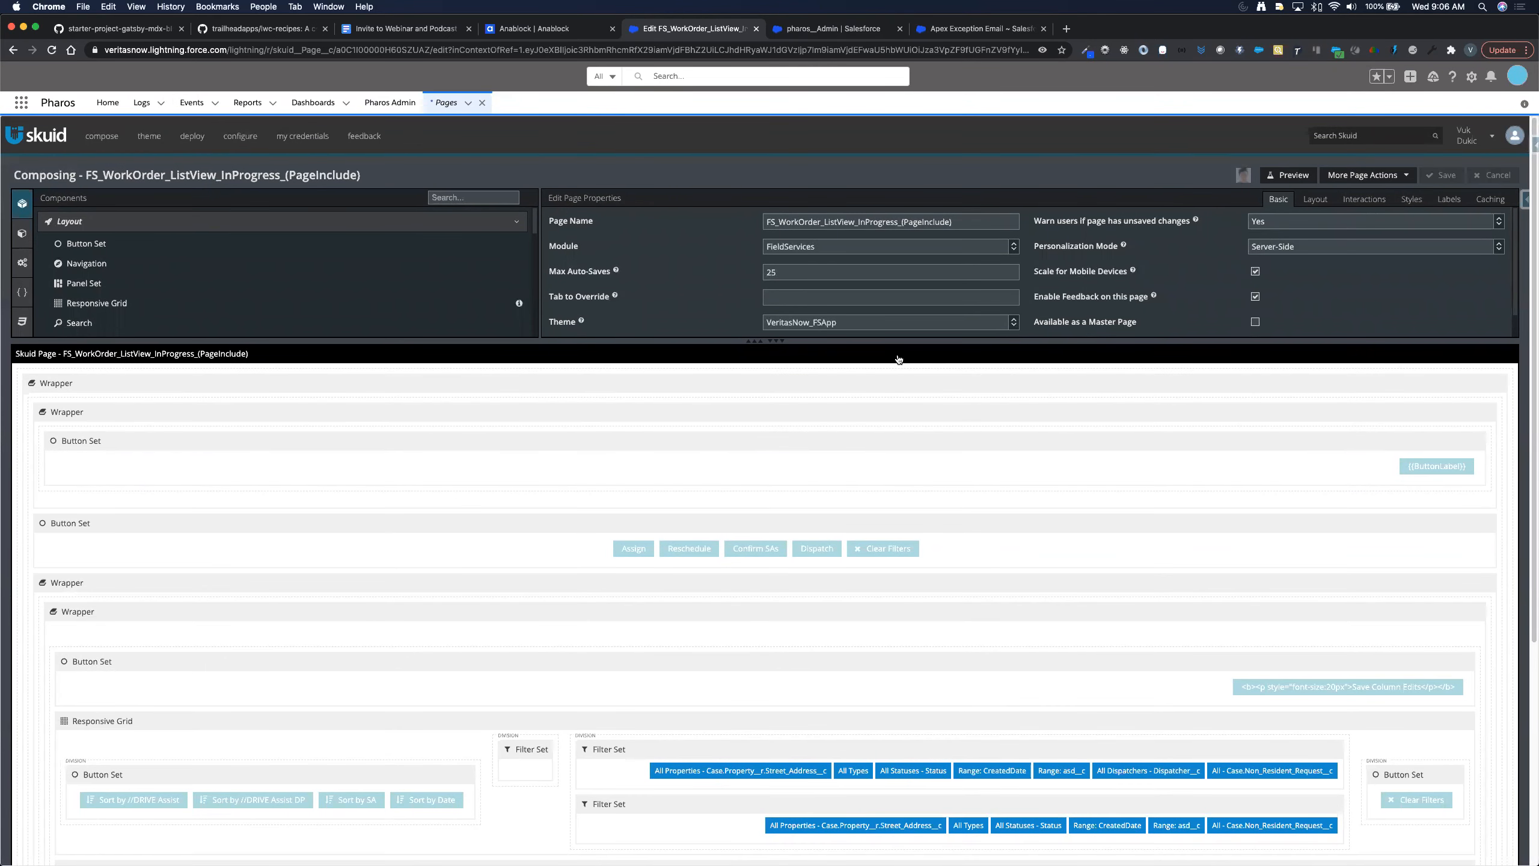
- Look over the page layout's wrappers, button sets and filter sets, then return to Pharos Admin
{"action": "scroll", "coordinate": [1160, 373], "scroll_direction": "down", "scroll_amount": 1}
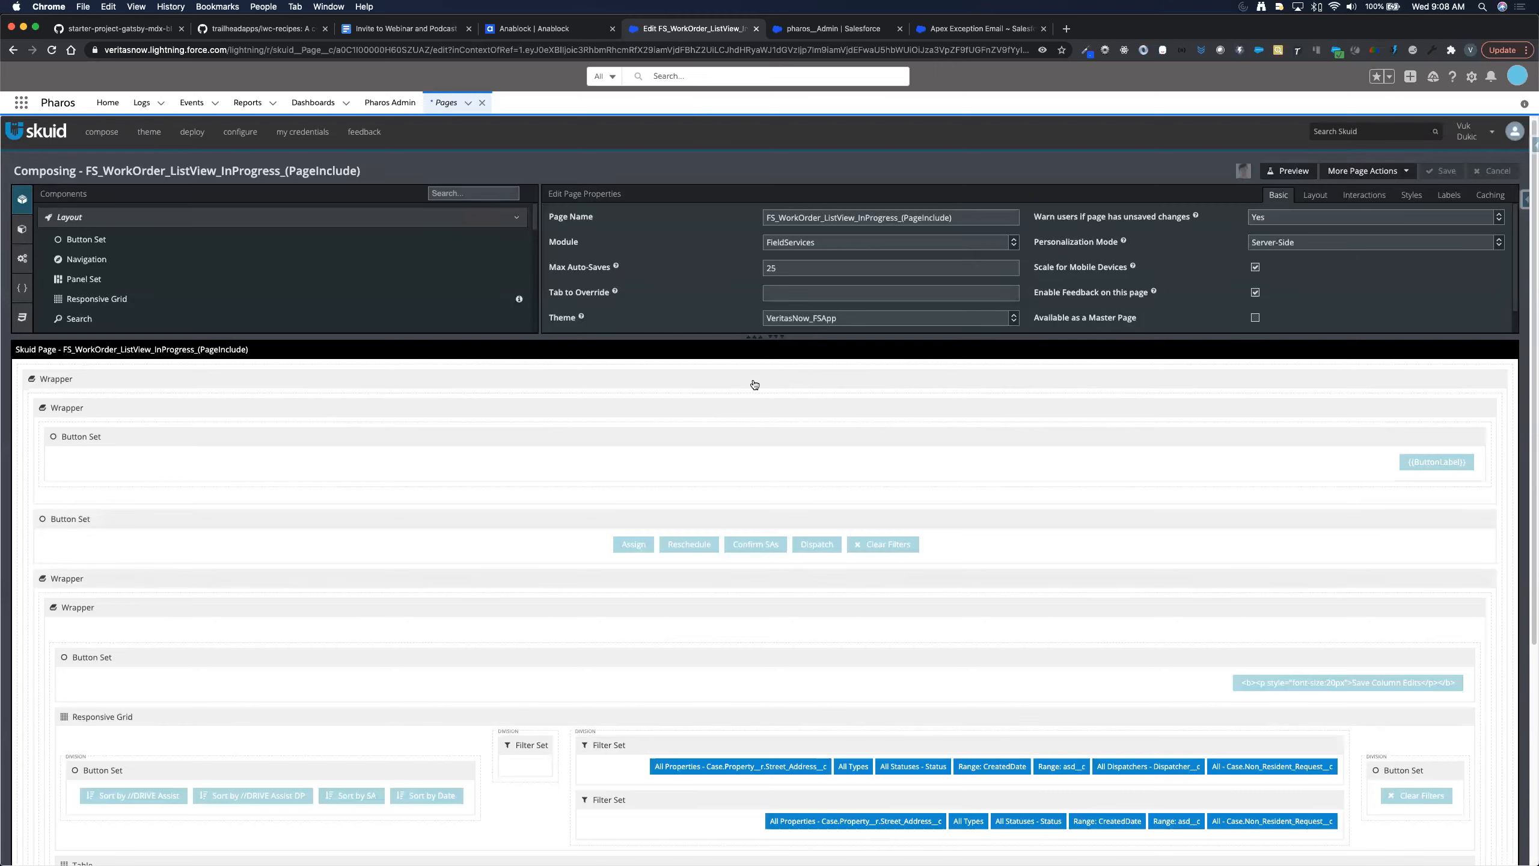
{"action": "left_click", "coordinate": [833, 30]}
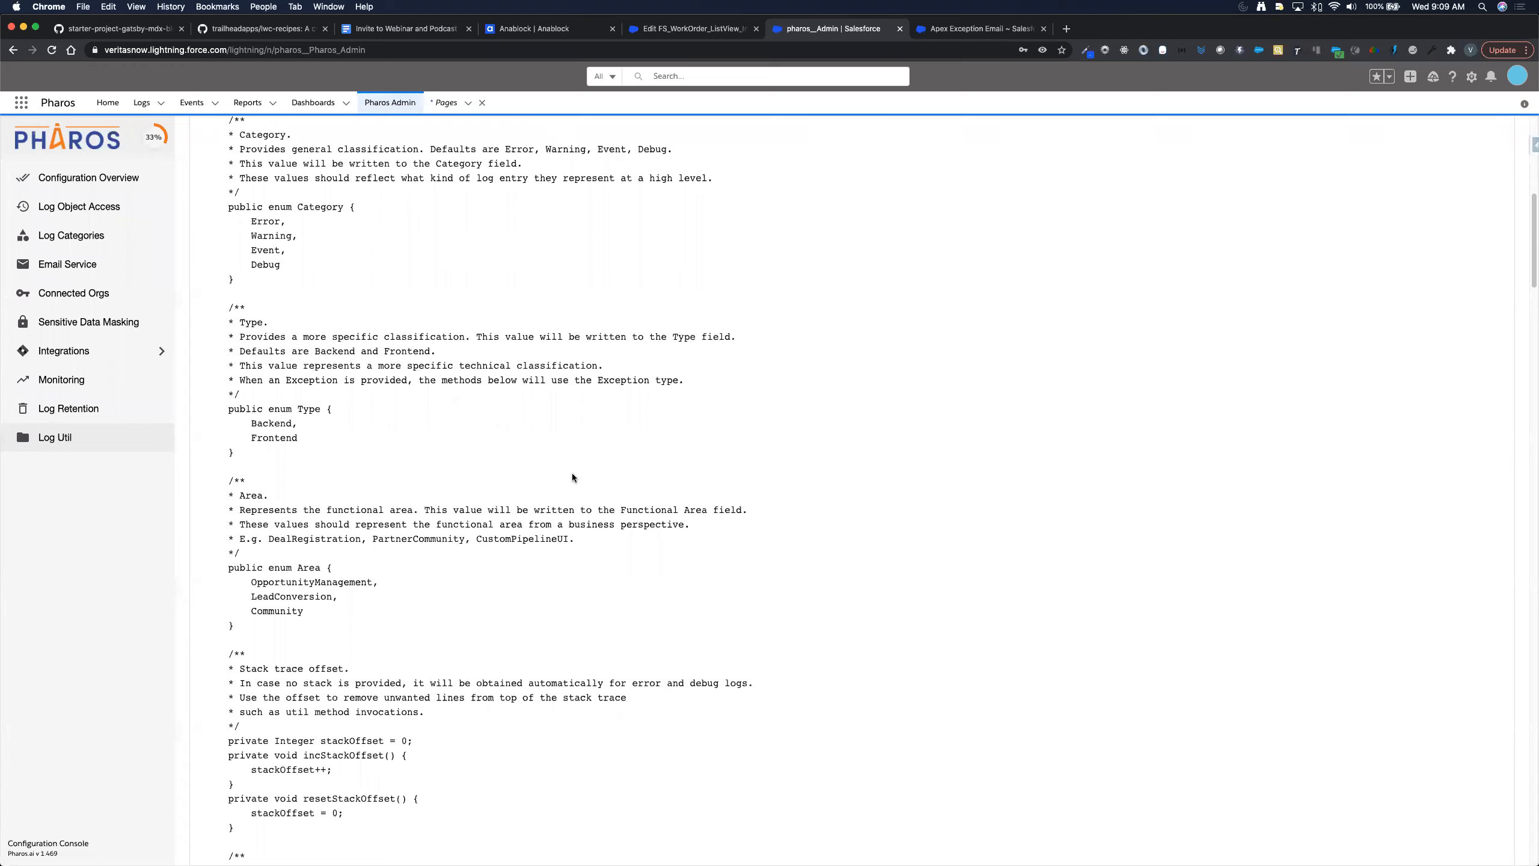
- Scroll Log Util down to the Buffered Log methods and select the addError method name
{"action": "scroll", "coordinate": [573, 473], "scroll_direction": "down", "scroll_amount": 8}
{"action": "scroll", "coordinate": [572, 475], "scroll_direction": "down", "scroll_amount": 3}
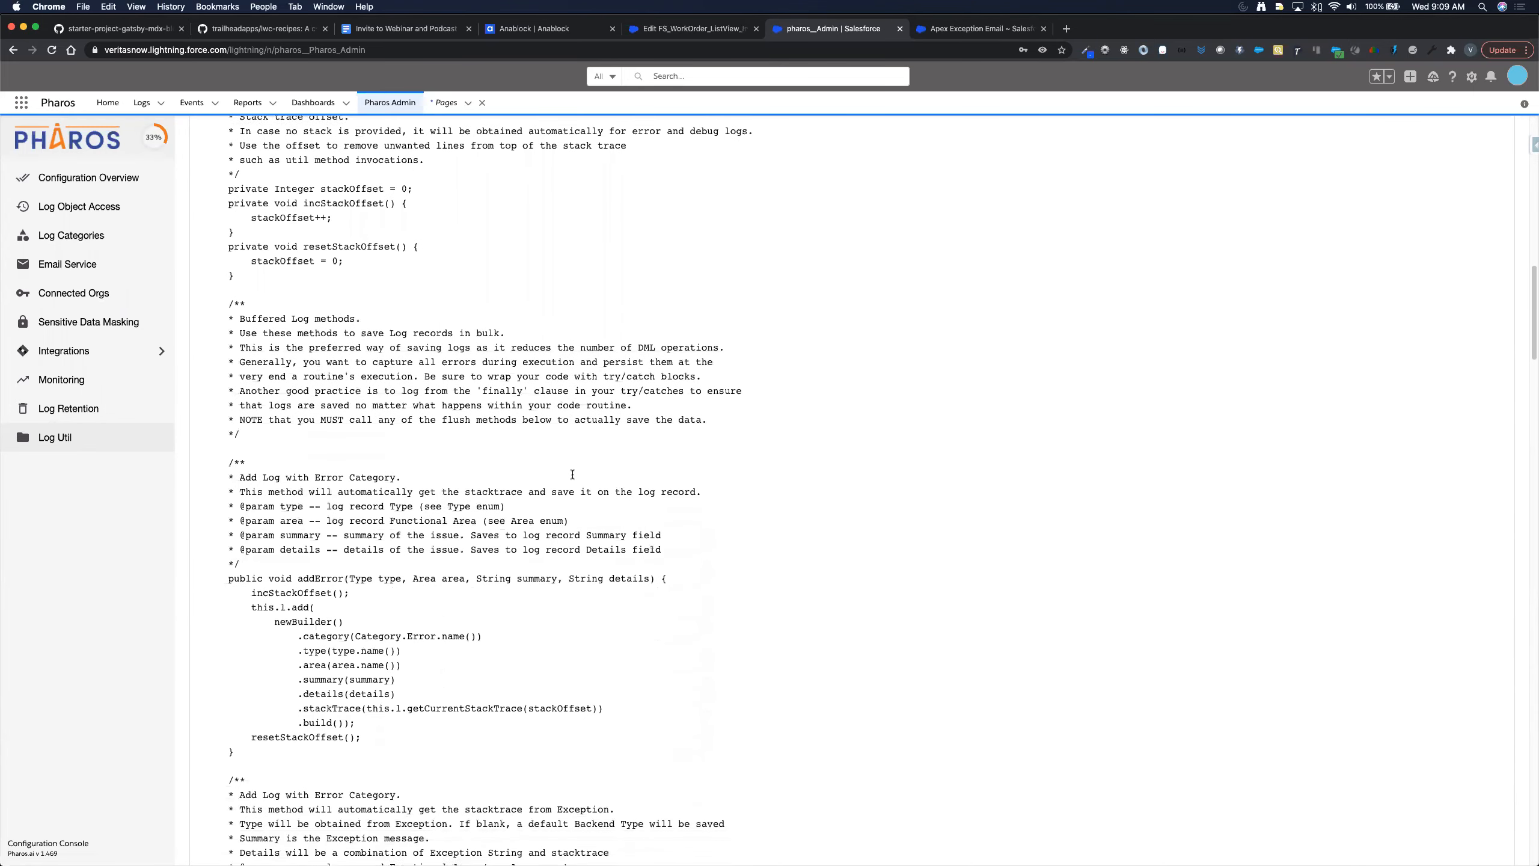
{"action": "double_click", "coordinate": [320, 477]}
- Scroll to the Immediate Single Log section and highlight the error(Type, Area, String, String) declaration
{"action": "scroll", "coordinate": [610, 532], "scroll_direction": "down", "scroll_amount": 1}
{"action": "scroll", "coordinate": [610, 532], "scroll_direction": "down", "scroll_amount": 2}
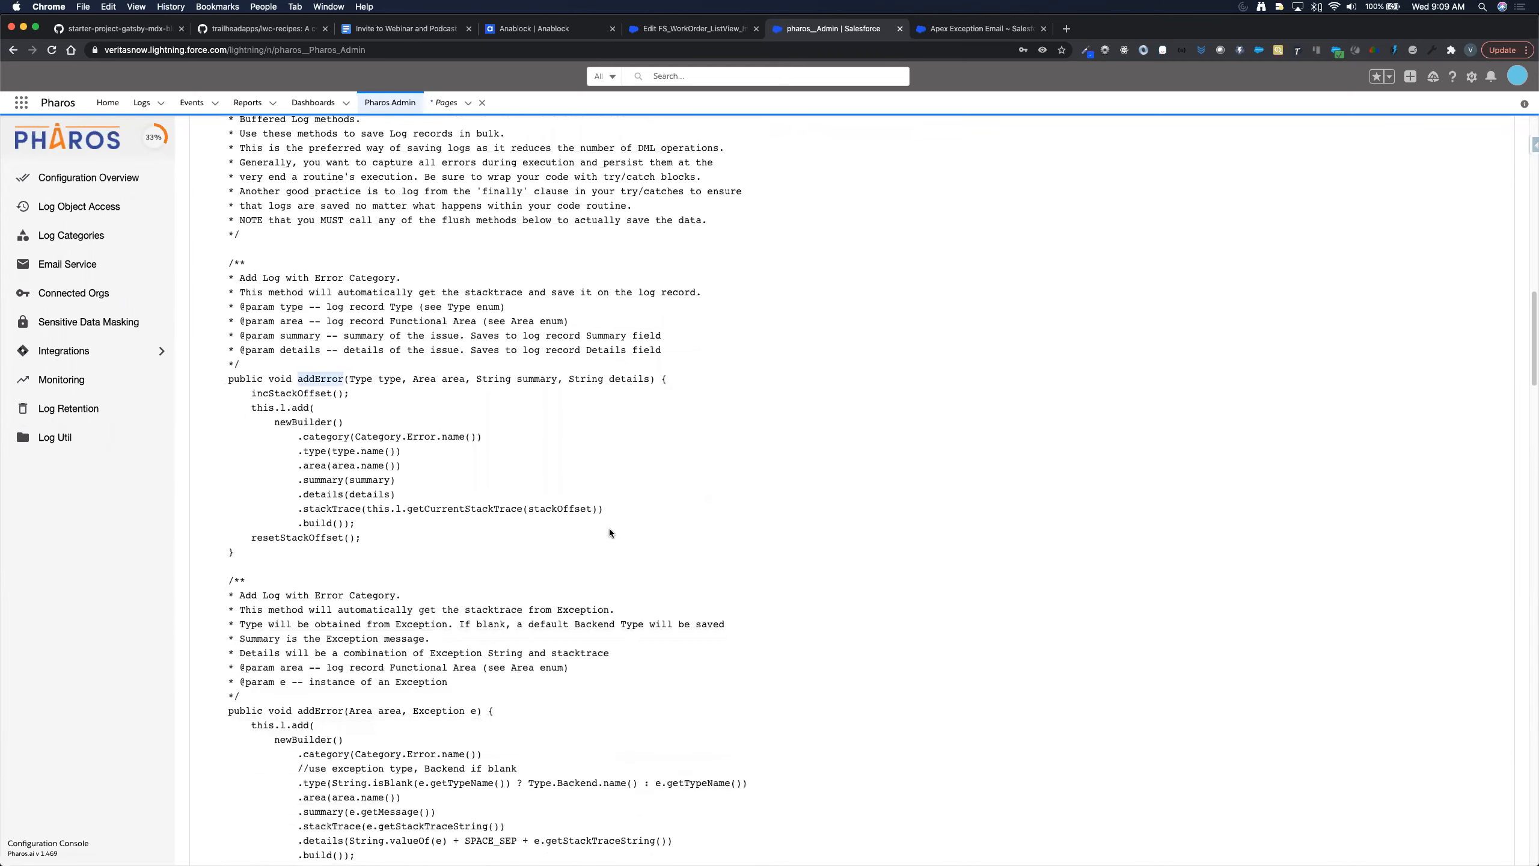
{"action": "scroll", "coordinate": [609, 532], "scroll_direction": "down", "scroll_amount": 1}
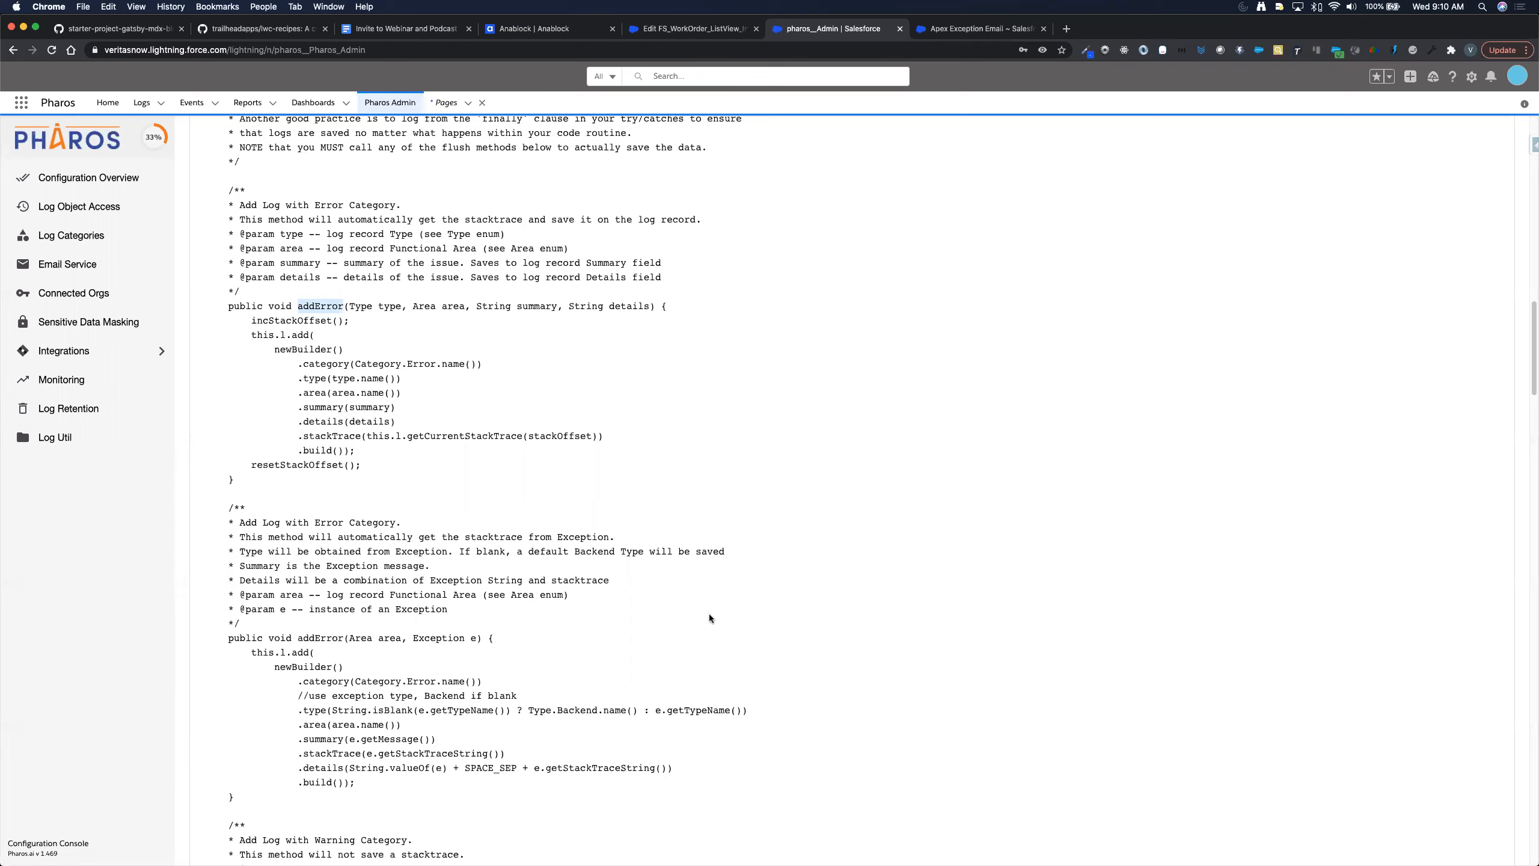
{"action": "scroll", "coordinate": [697, 633], "scroll_direction": "down", "scroll_amount": 6}
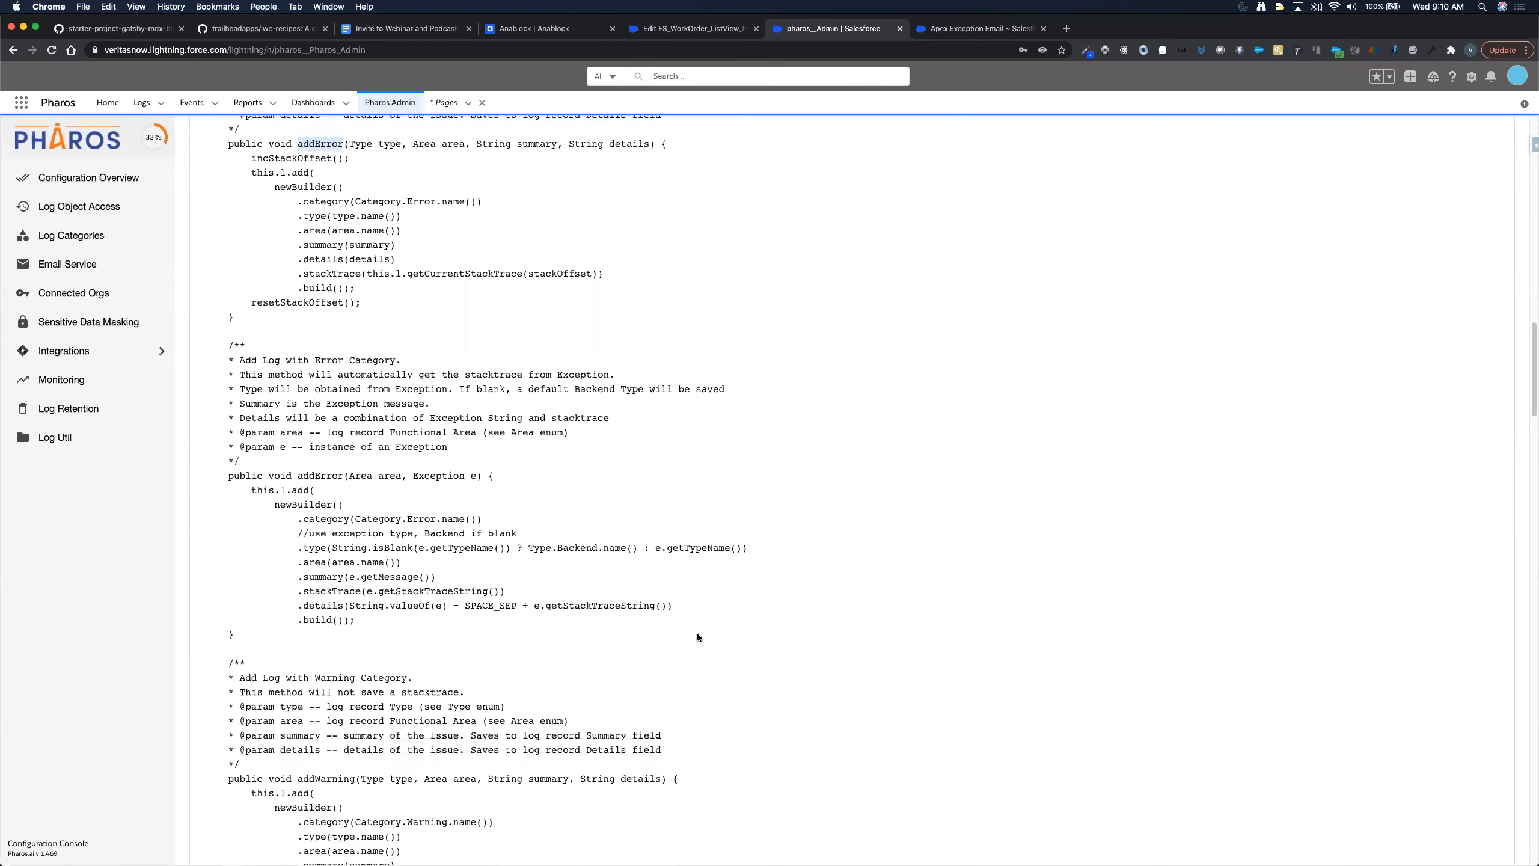
{"action": "scroll", "coordinate": [697, 633], "scroll_direction": "down", "scroll_amount": 6}
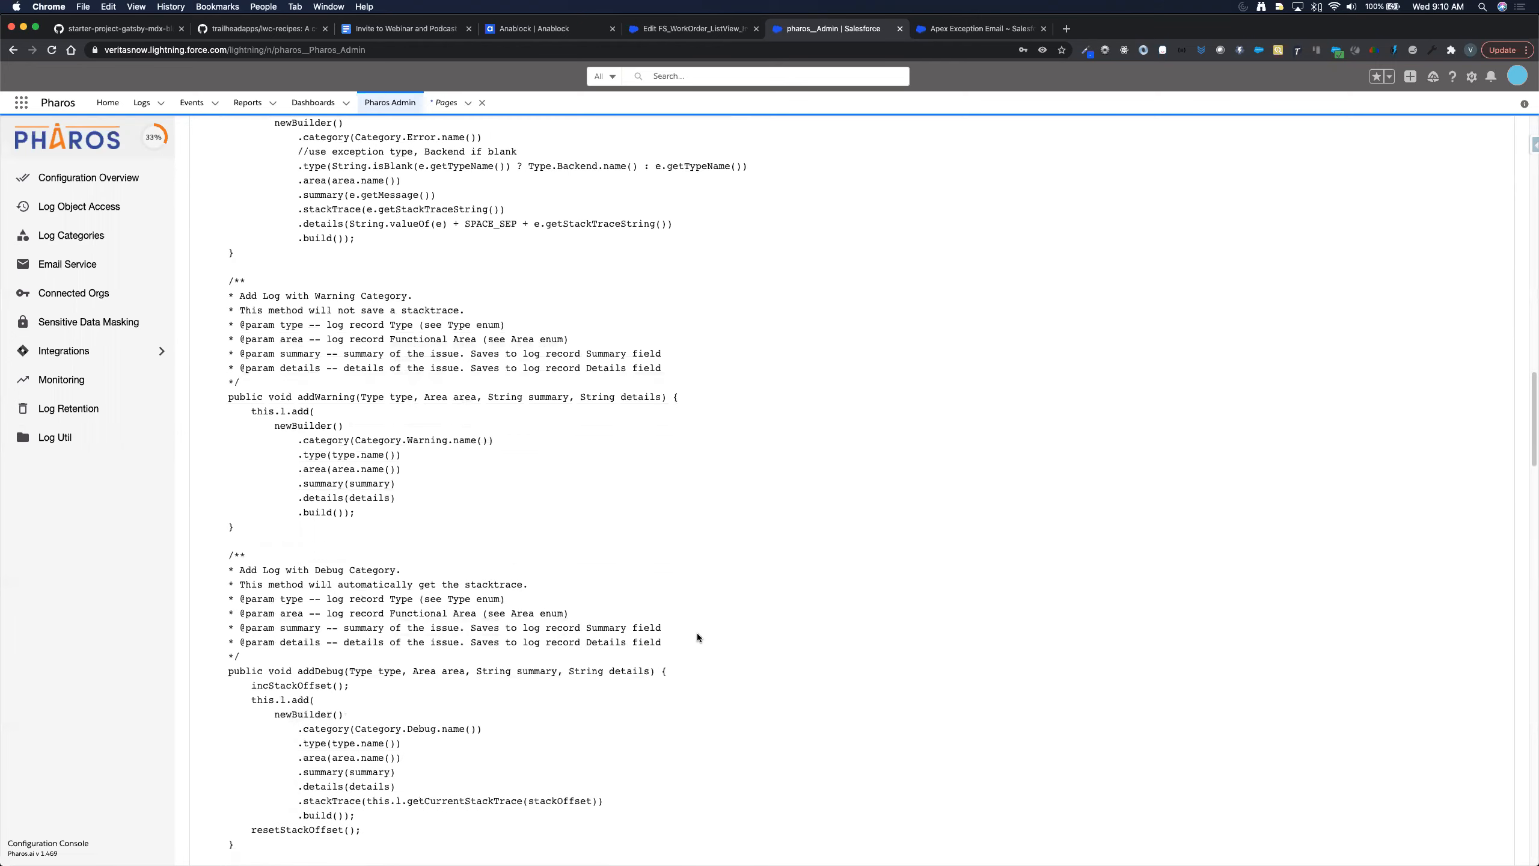
{"action": "scroll", "coordinate": [697, 633], "scroll_direction": "down", "scroll_amount": 8}
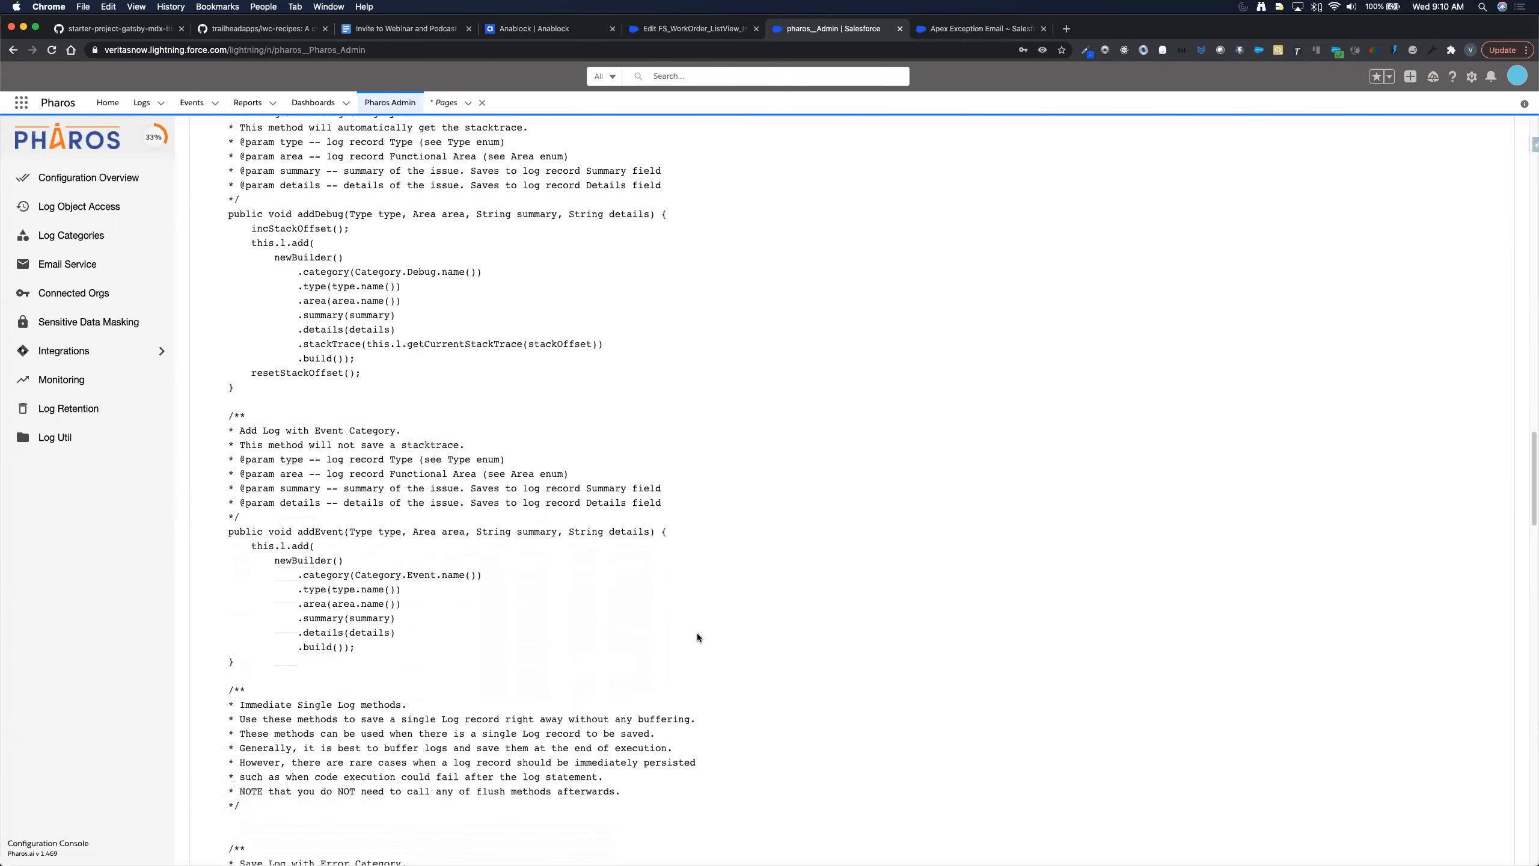
{"action": "scroll", "coordinate": [697, 633], "scroll_direction": "down", "scroll_amount": 4}
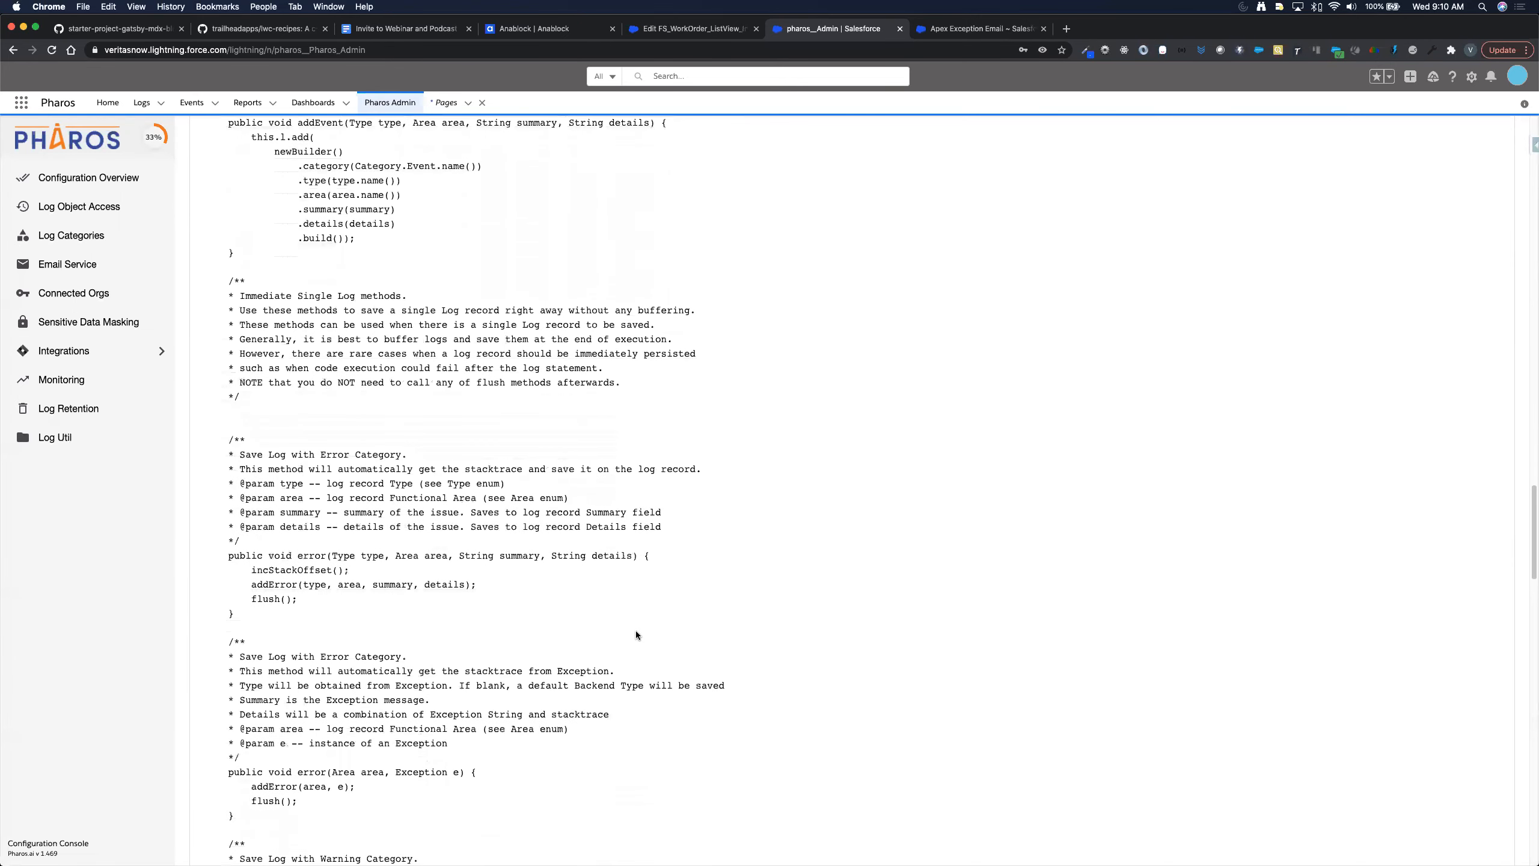
{"action": "triple_click", "coordinate": [319, 515]}
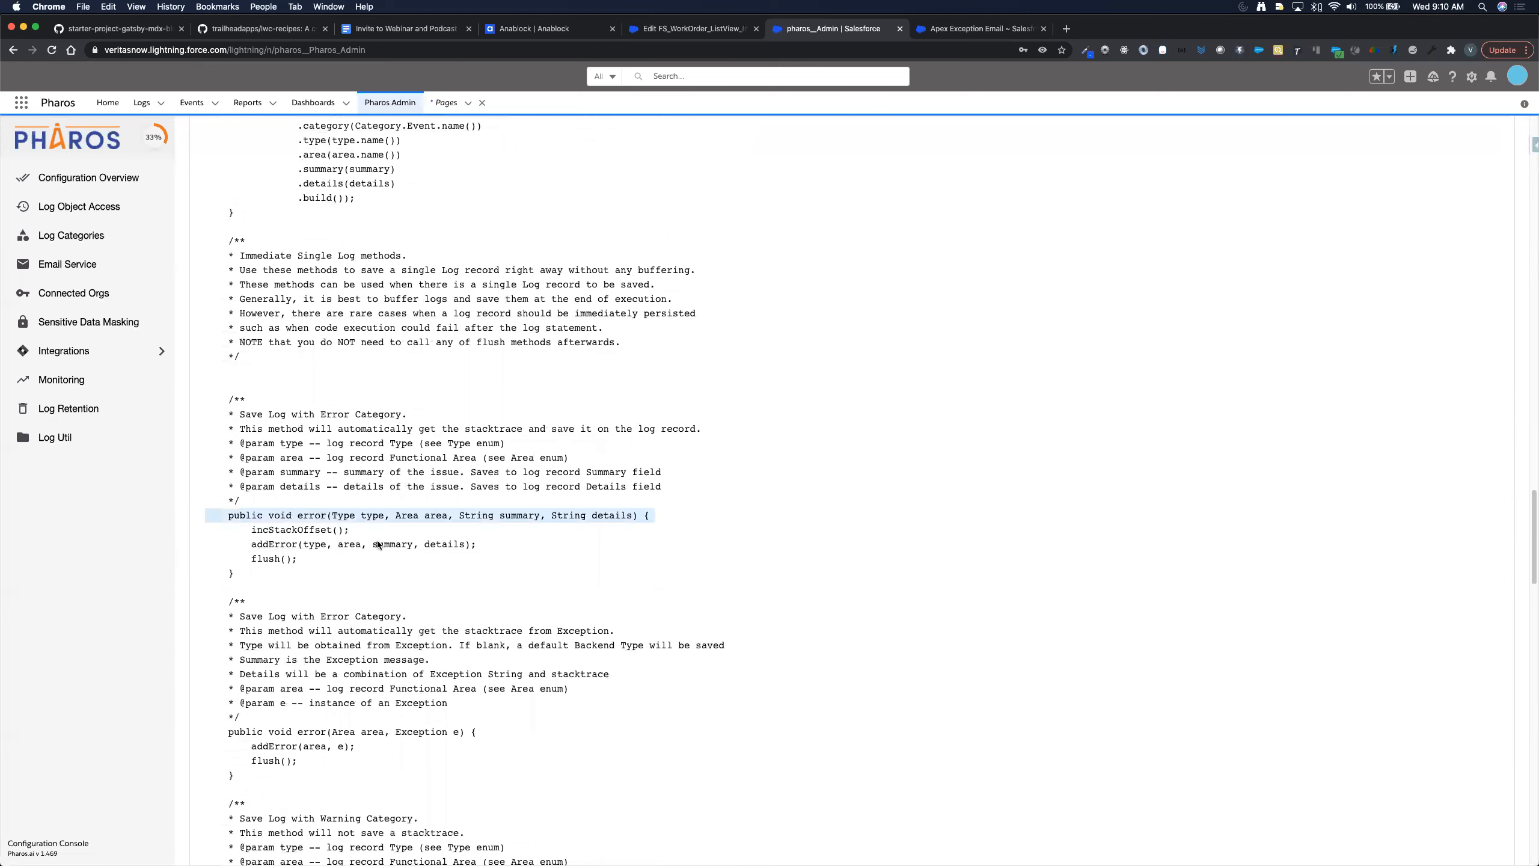
{"action": "scroll", "coordinate": [659, 567], "scroll_direction": "down", "scroll_amount": 2}
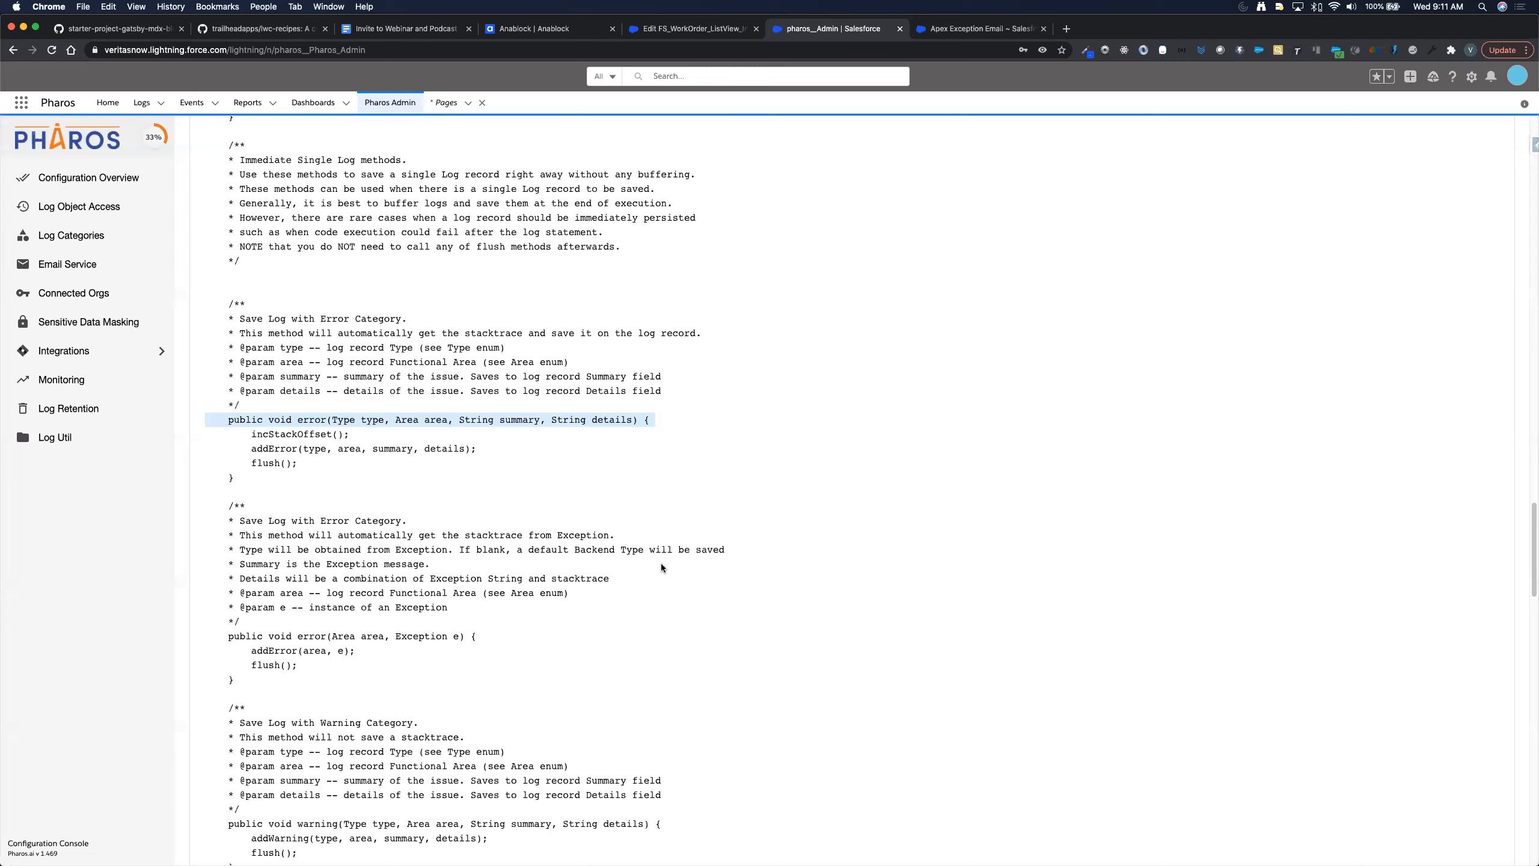
{"action": "scroll", "coordinate": [659, 567], "scroll_direction": "down", "scroll_amount": 3}
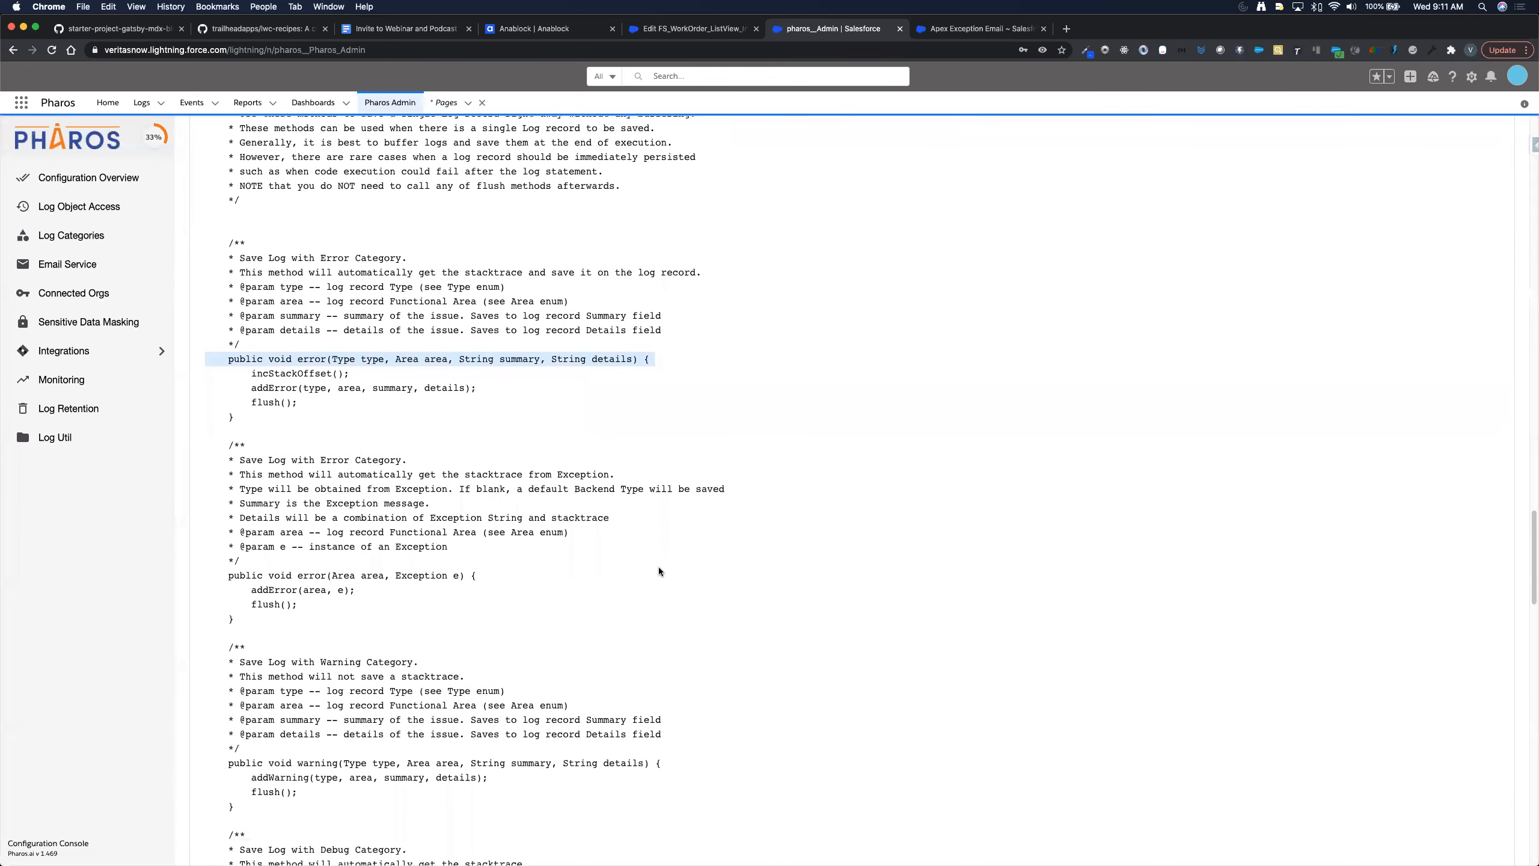
{"action": "scroll", "coordinate": [659, 568], "scroll_direction": "up", "scroll_amount": 2}
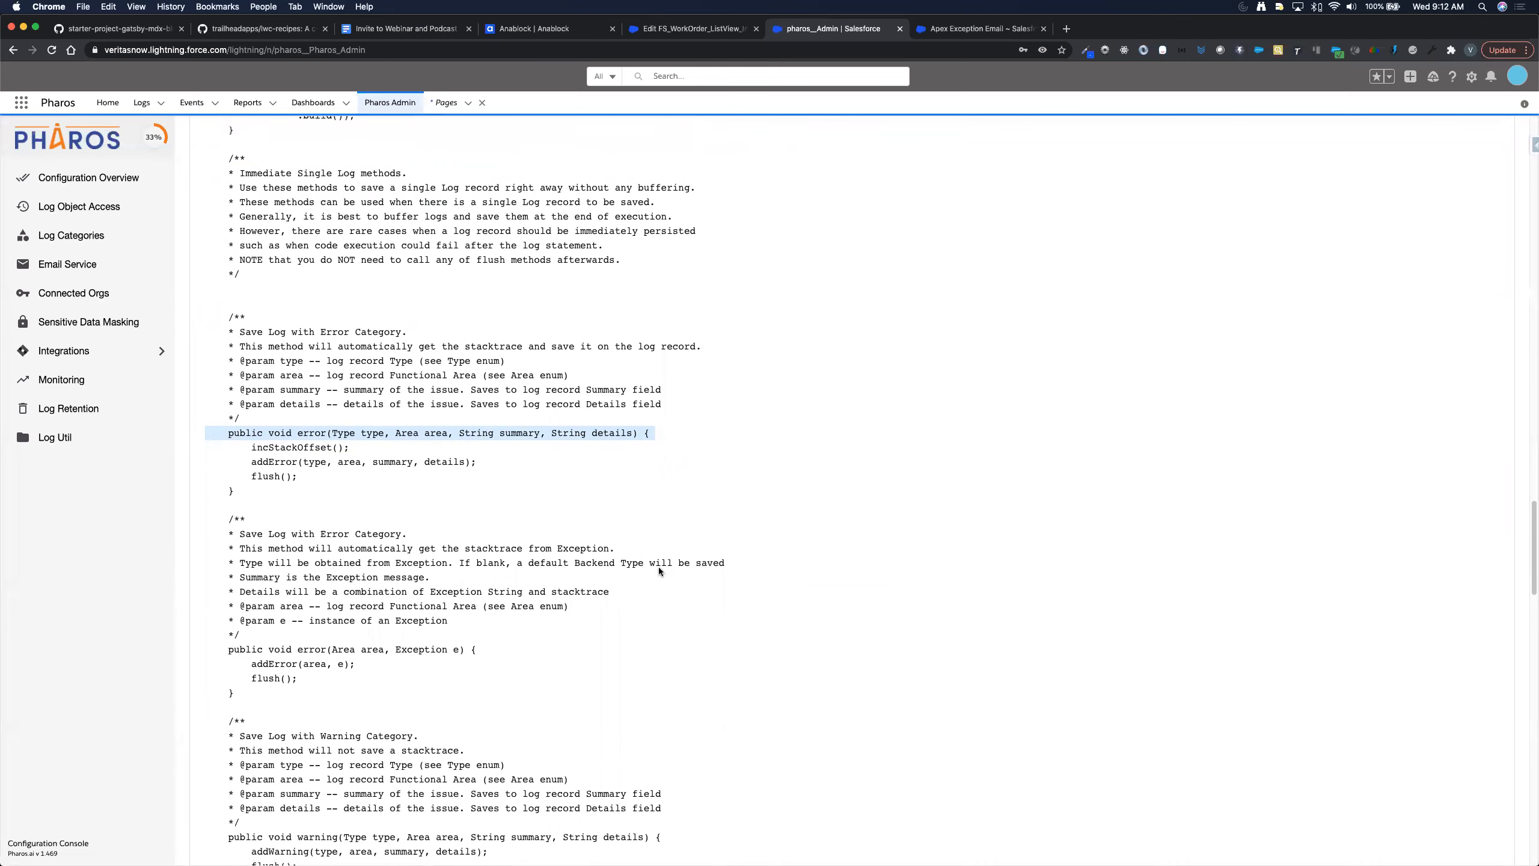
{"action": "scroll", "coordinate": [661, 570], "scroll_direction": "up", "scroll_amount": 1}
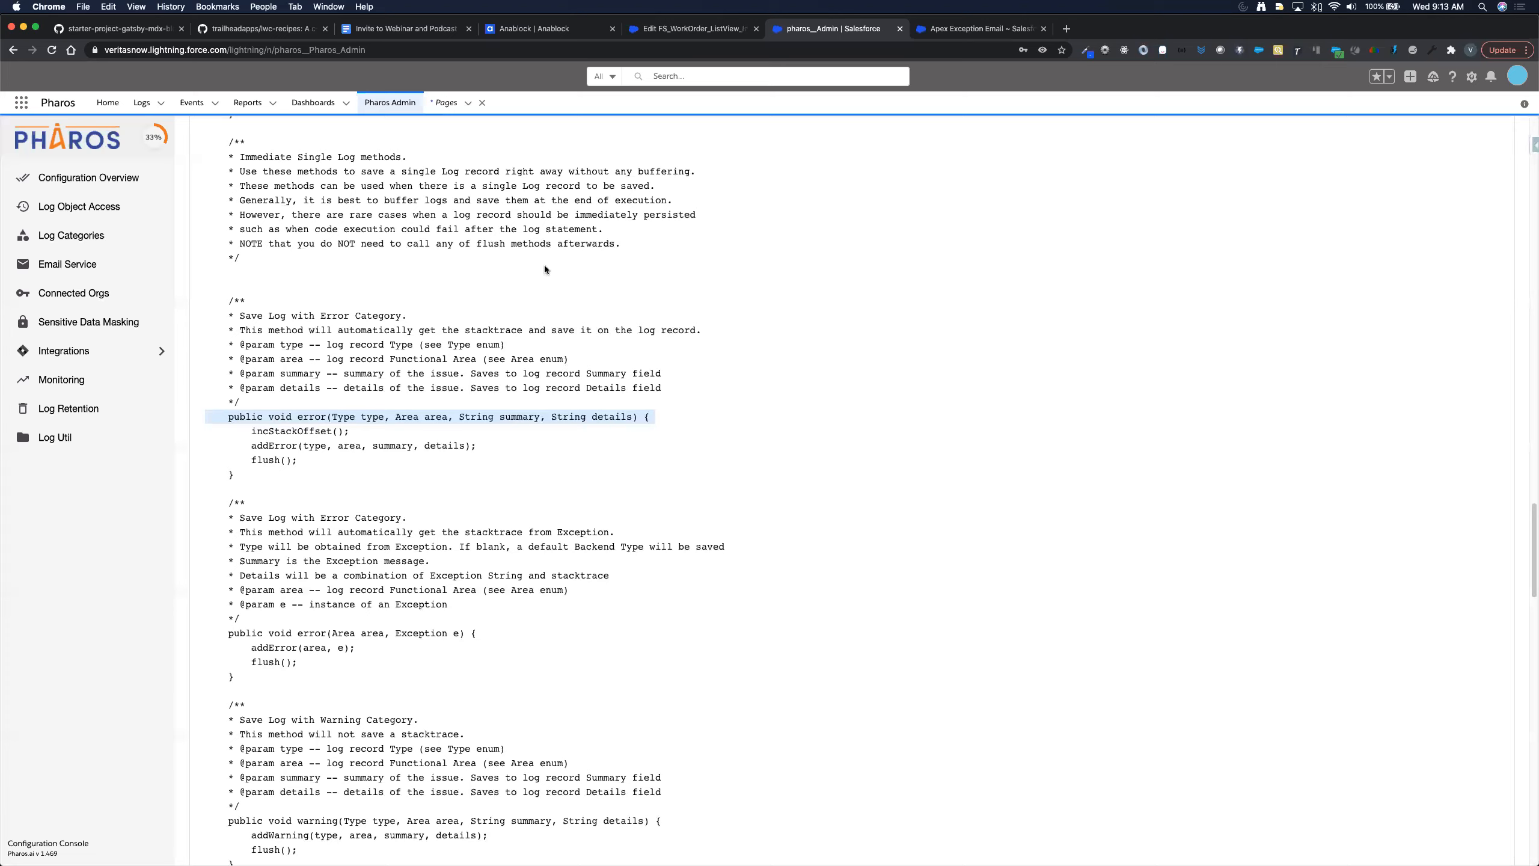
{"action": "left_click", "coordinate": [320, 103]}
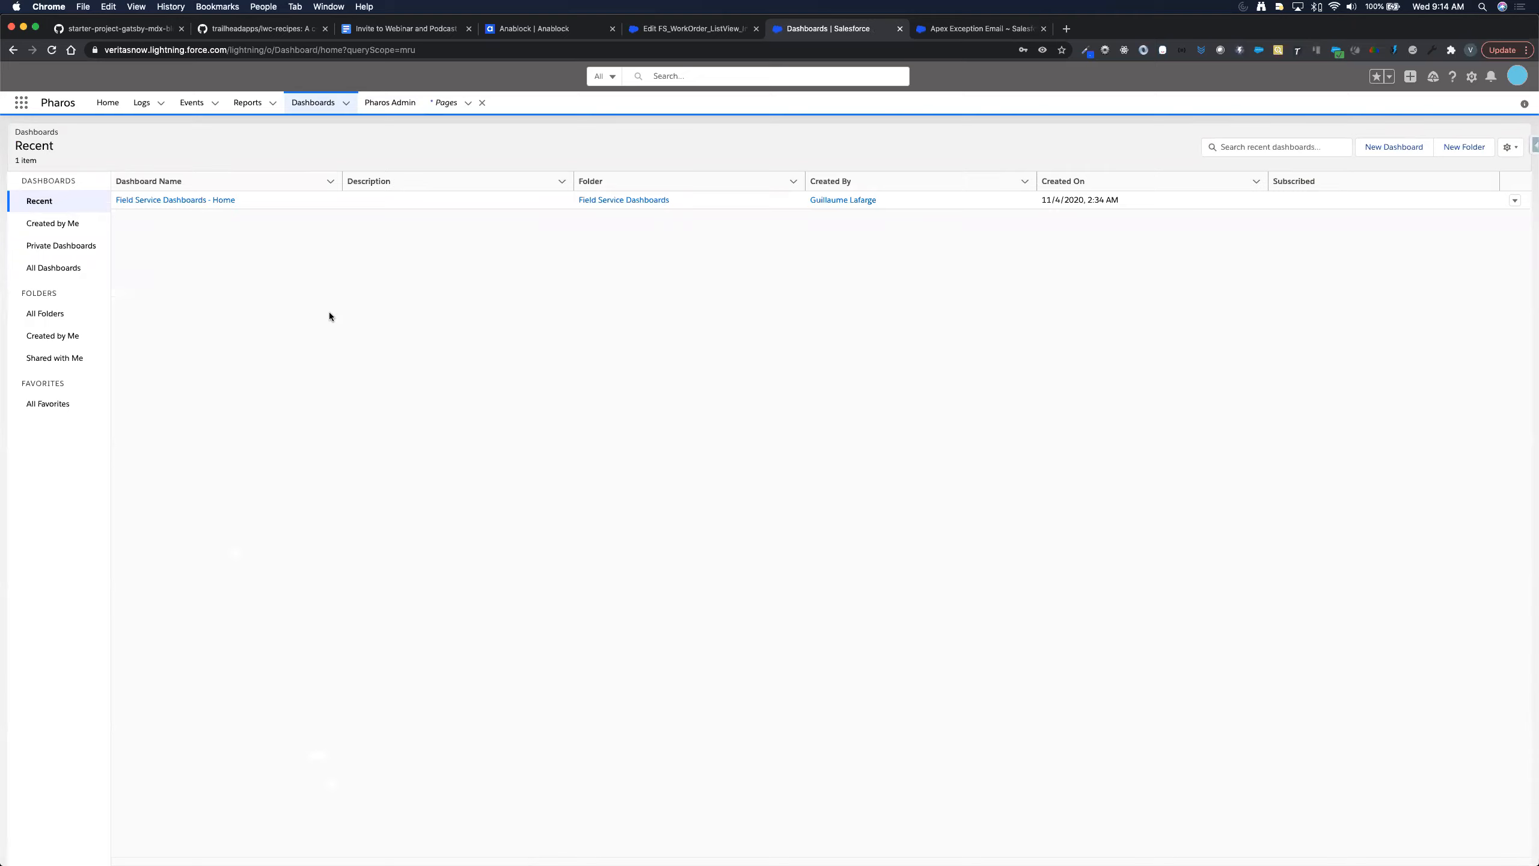
- Switch the Dashboards page from the Recent list to All Dashboards
{"action": "left_click", "coordinate": [1227, 149]}
{"action": "left_click", "coordinate": [50, 265]}
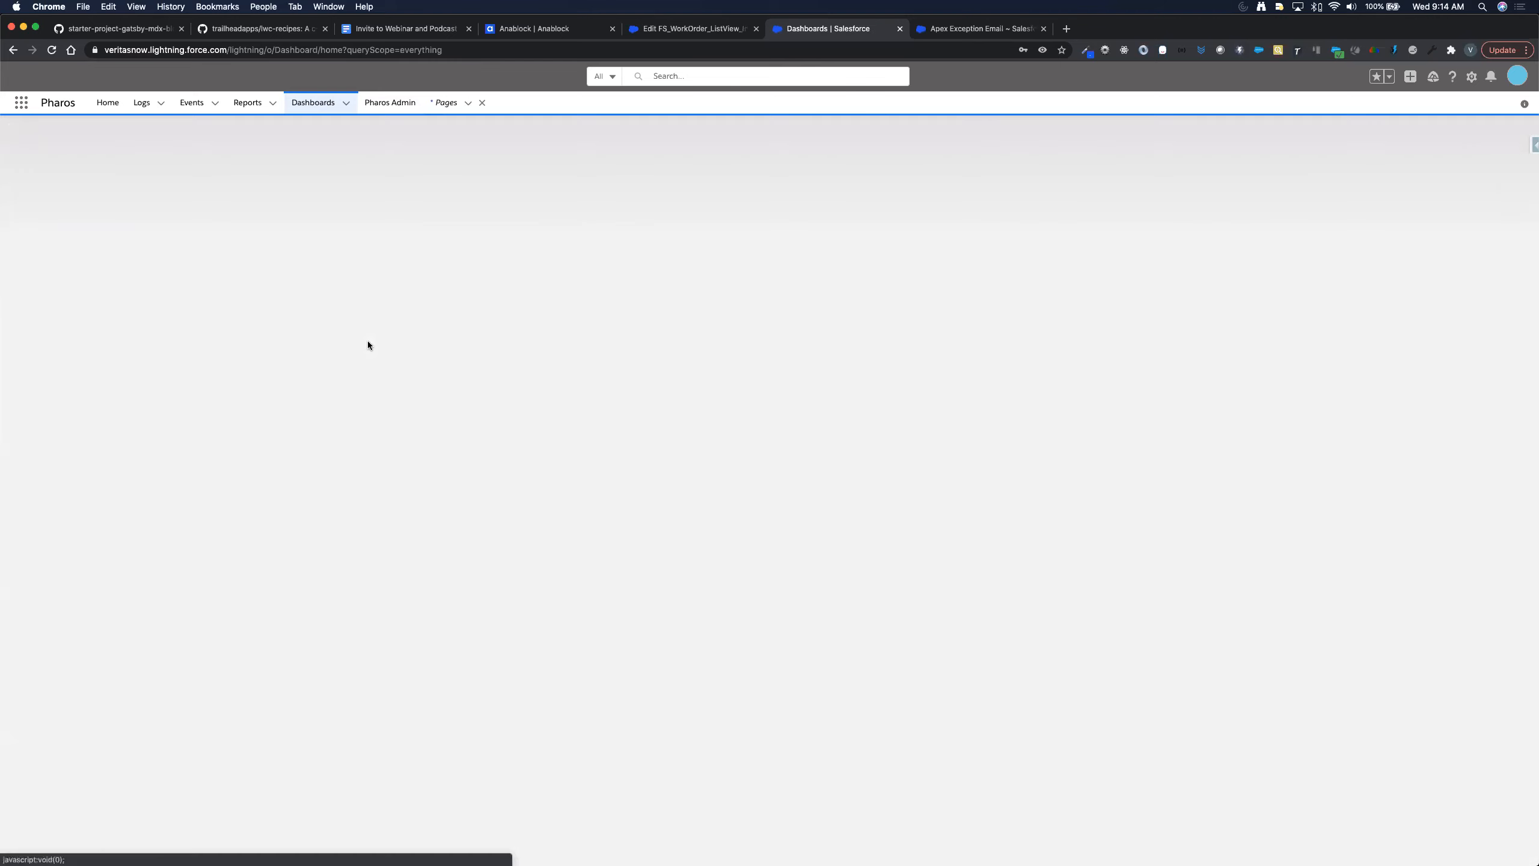